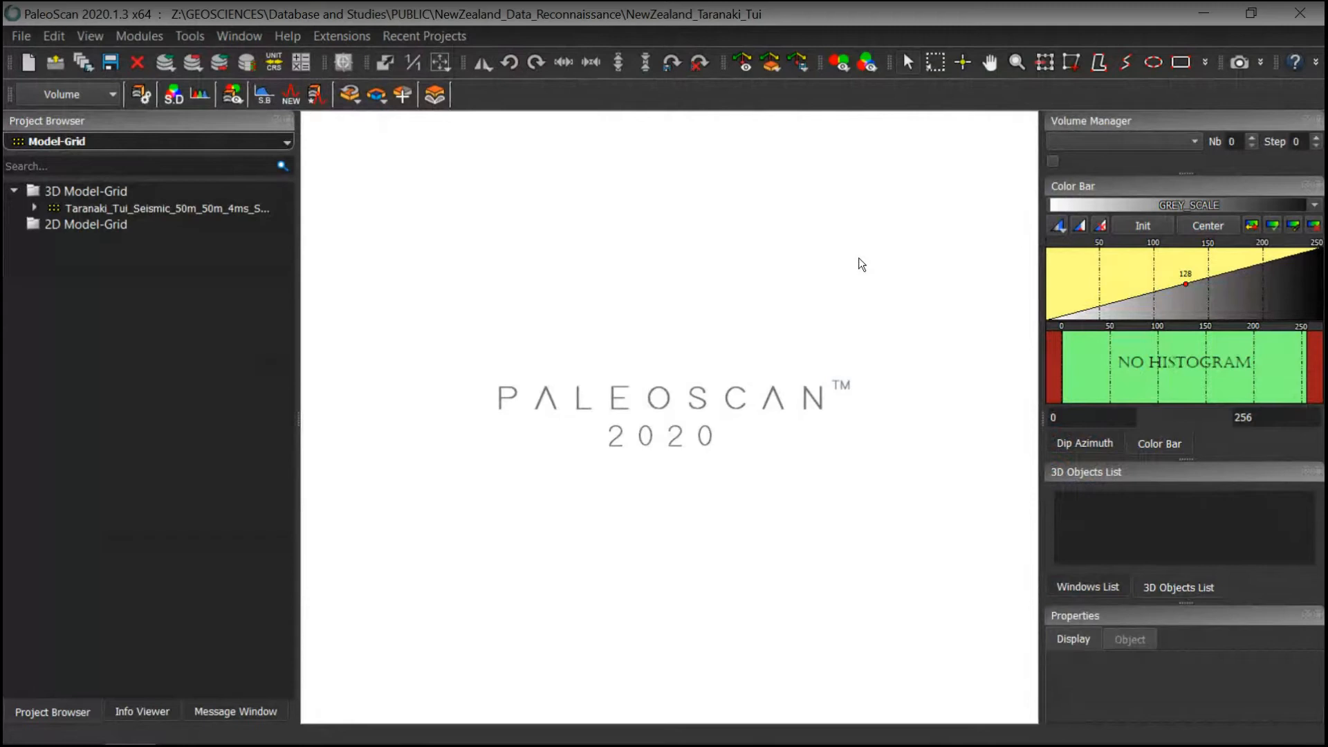
# Step: Open the AutoInterp model grid of the Taranaki Tui seismic volume in the section and horizon viewers
pyautogui.click(35, 207)
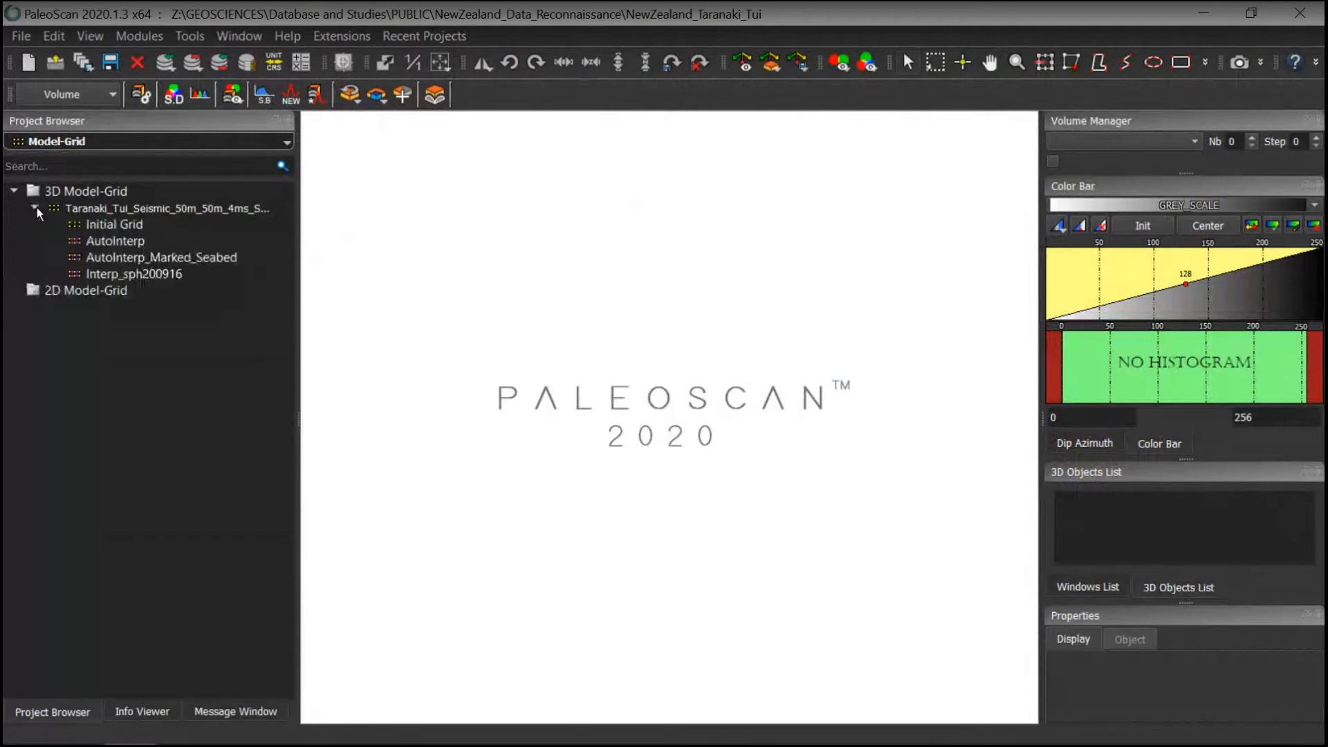
pyautogui.doubleClick(110, 240)
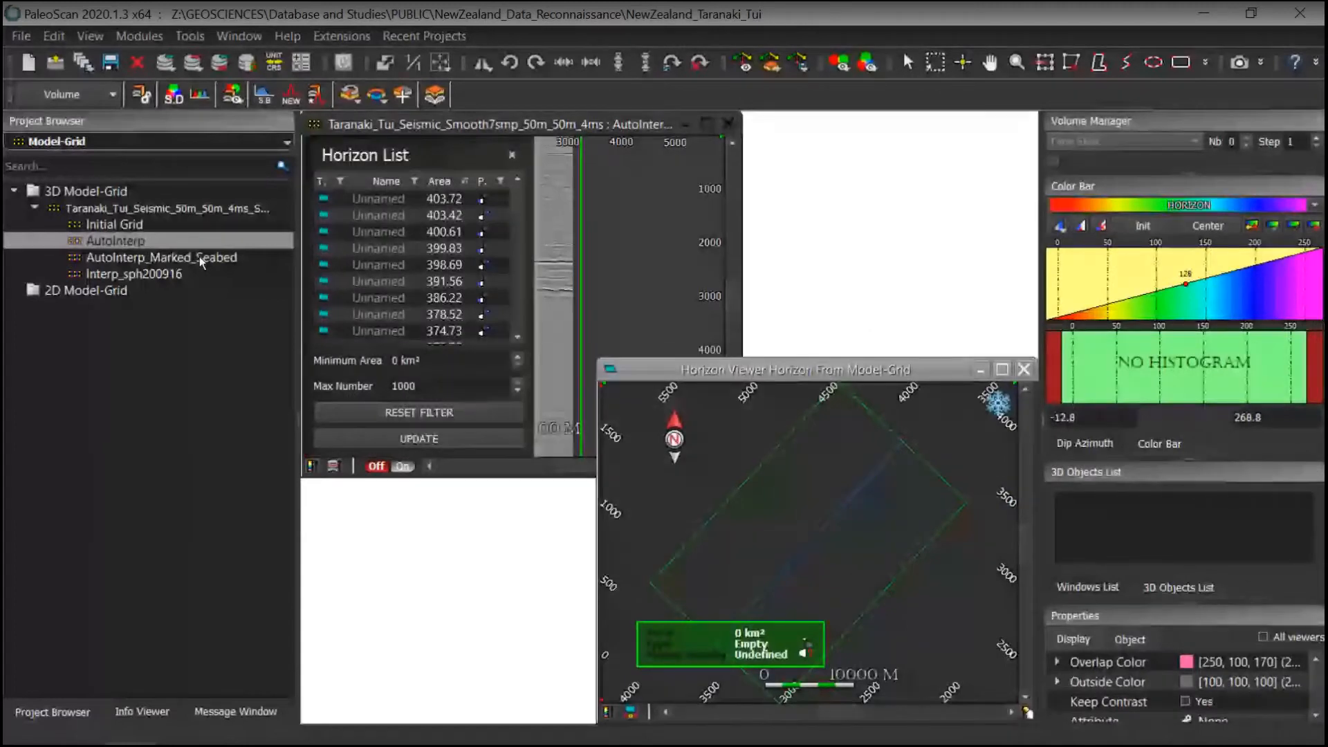
pyautogui.click(627, 139)
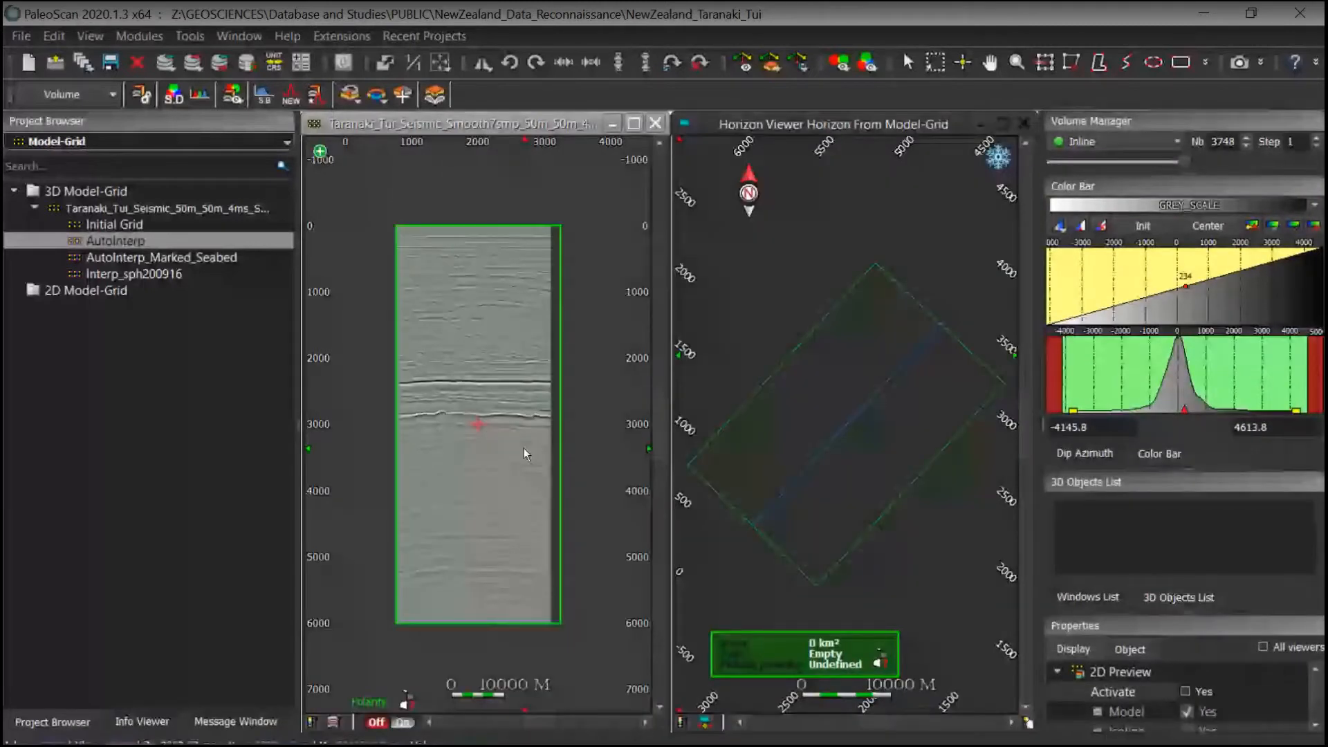
# Step: Zoom into the inline section and activate the 2D model preview
pyautogui.scroll(1, 545, 376)
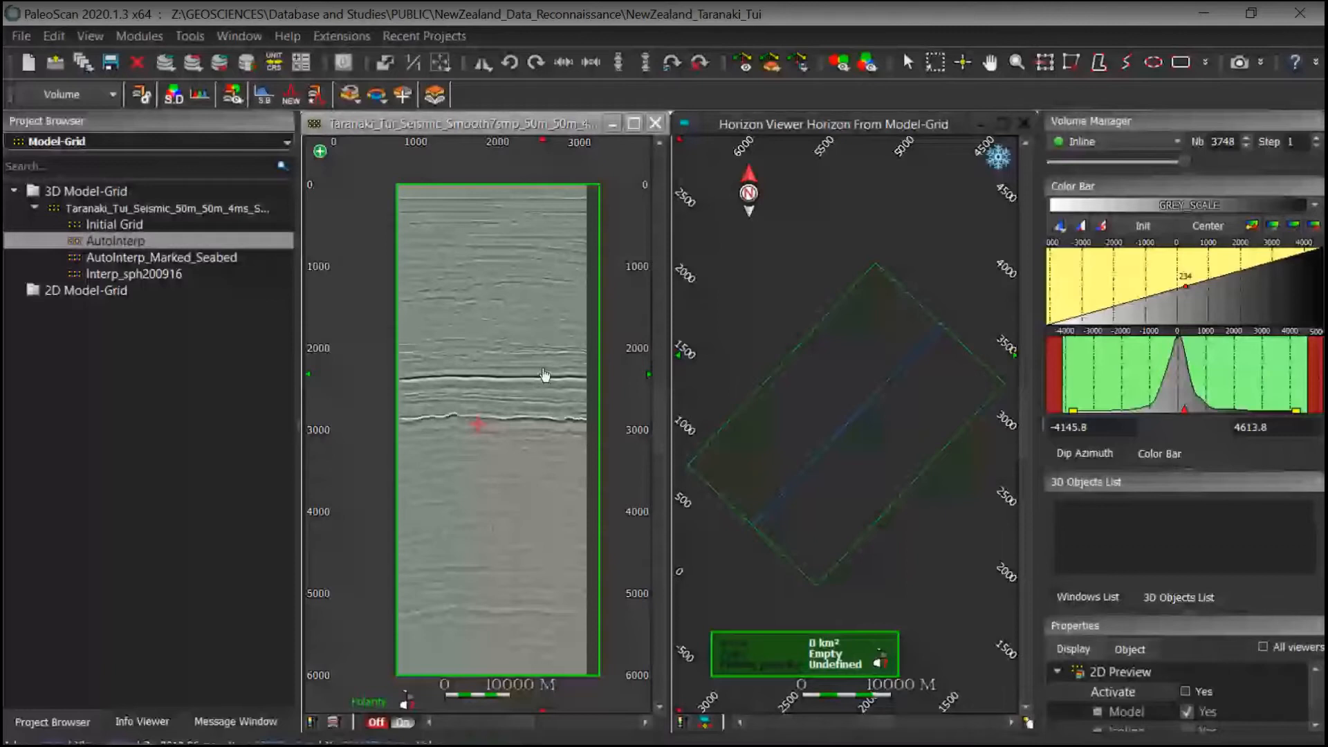
pyautogui.scroll(1, 541, 339)
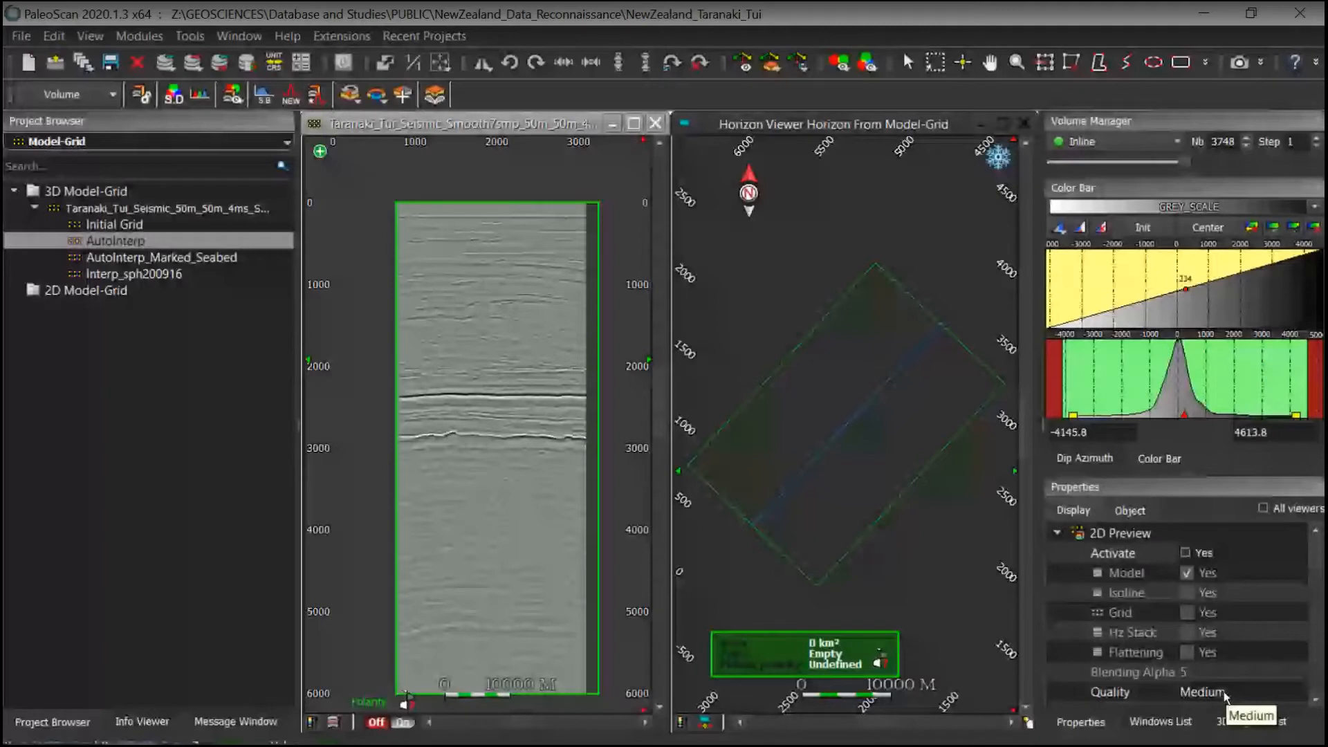
pyautogui.click(1210, 550)
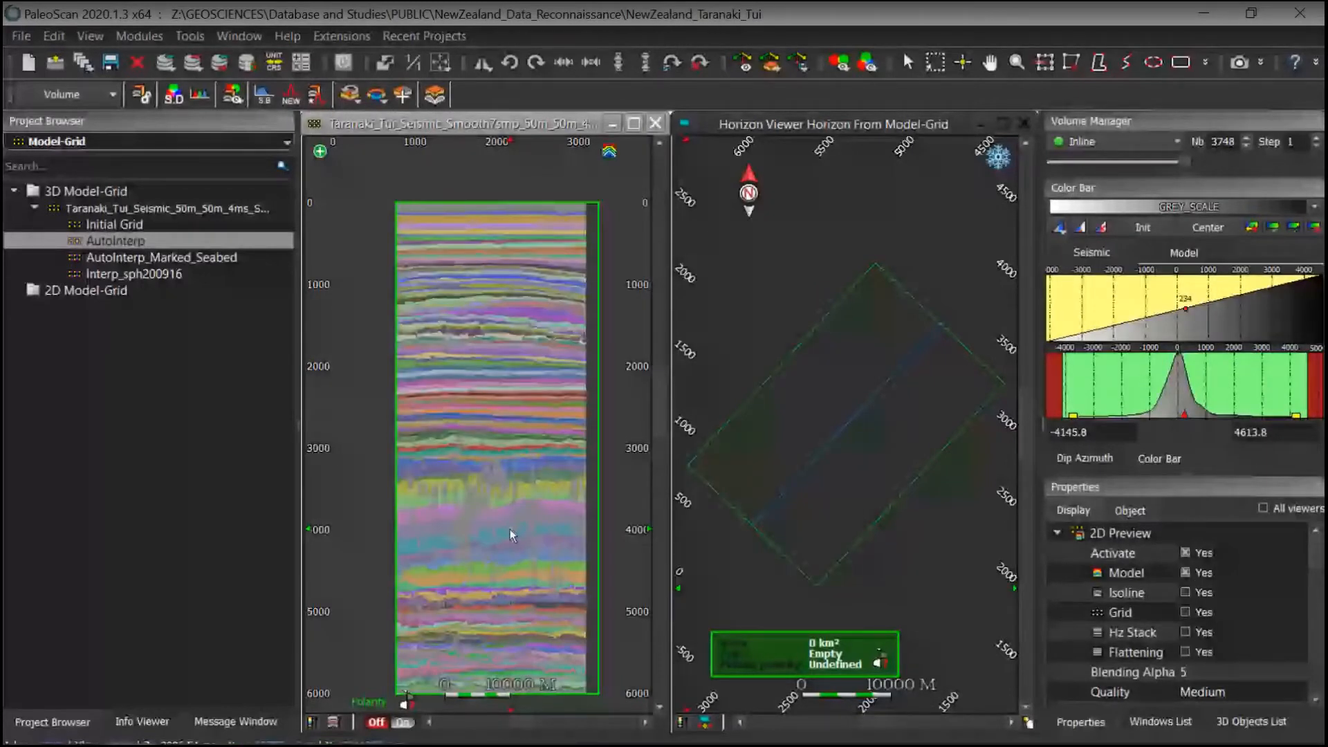
# Step: Turn off the model layer of the 2D preview to compare with the plain seismic
pyautogui.scroll(3, 532, 490)
pyautogui.scroll(-1, 538, 524)
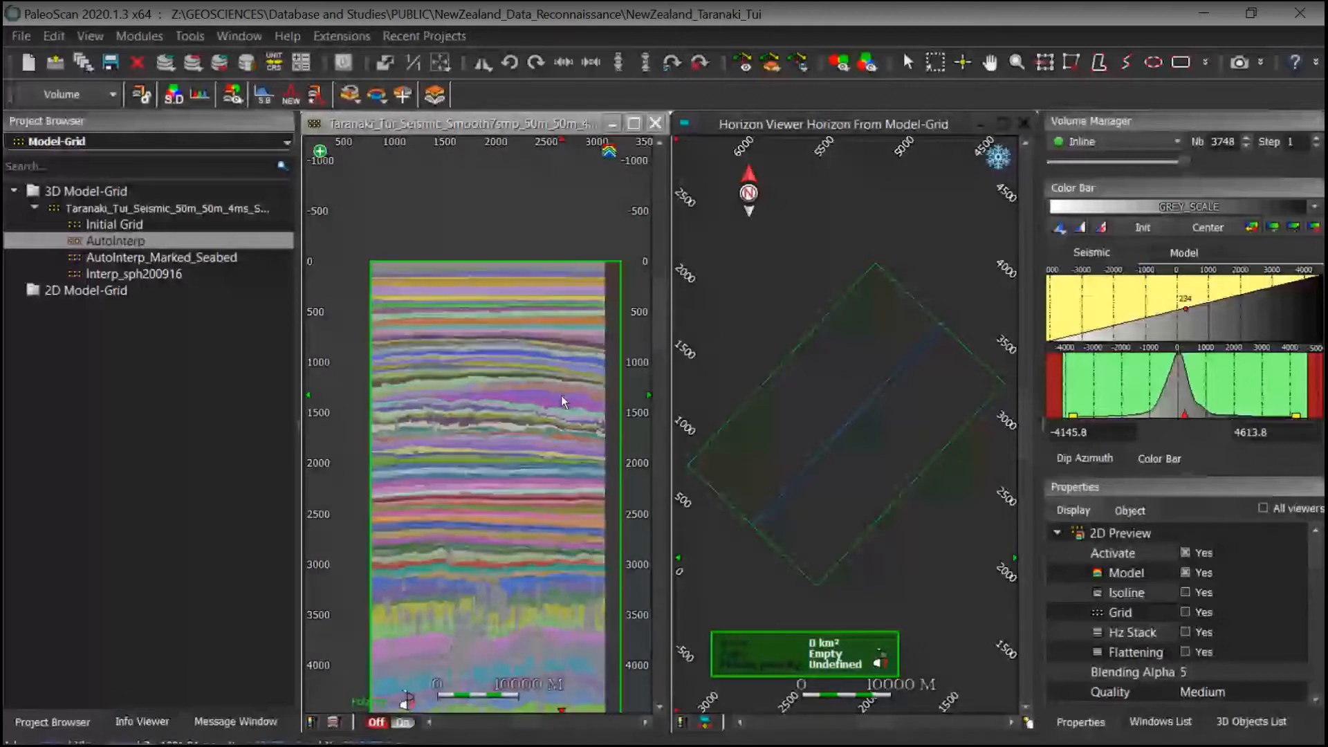
pyautogui.moveTo(561, 395); pyautogui.dragTo(567, 323, button='middle')
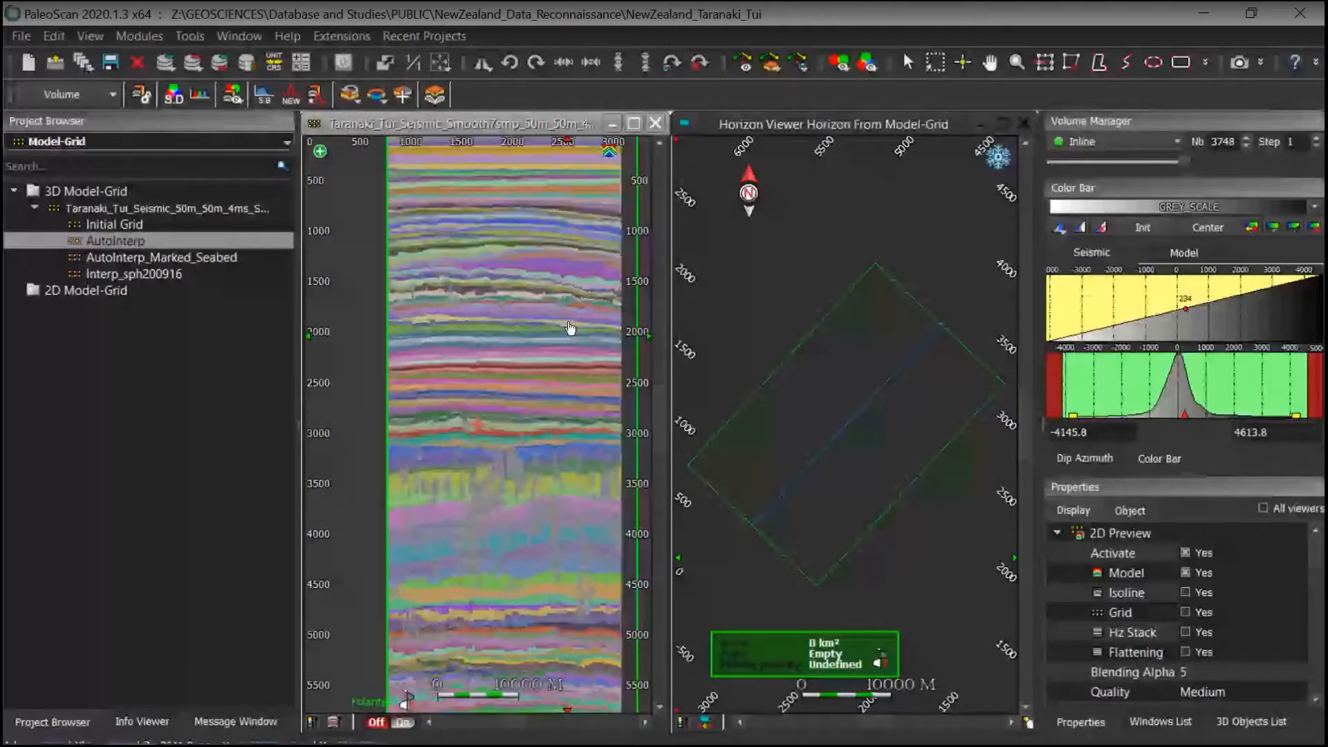
pyautogui.click(1184, 573)
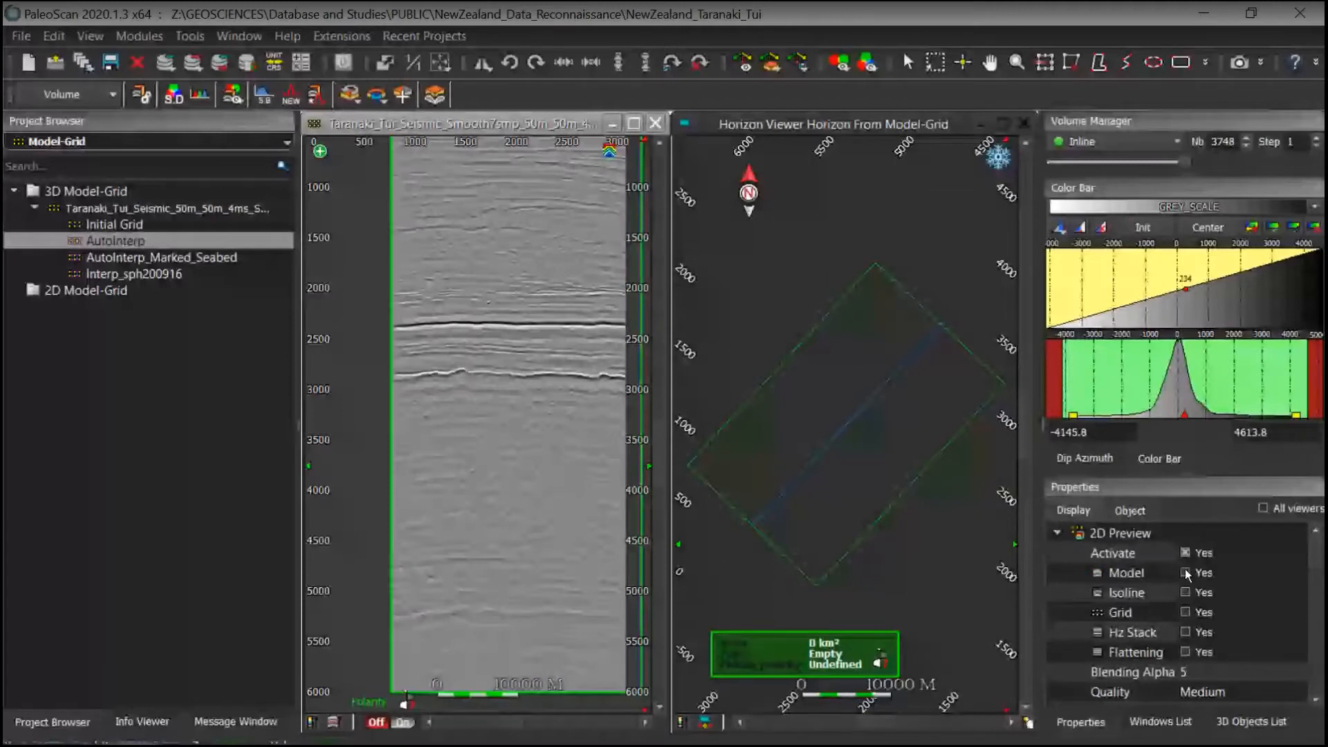
# Step: Browse through the inlines with the model preview and settle on inline 3572
pyautogui.moveTo(582, 401); pyautogui.dragTo(561, 445, button='middle')
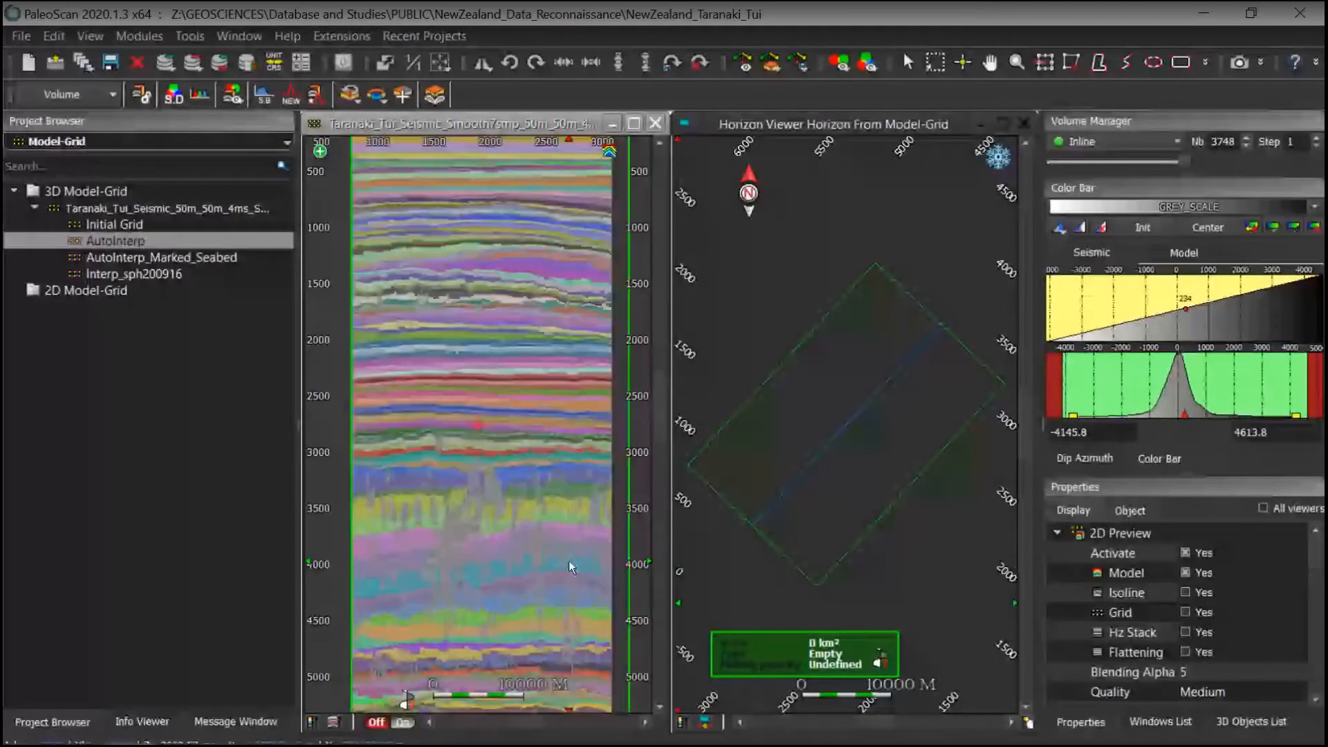
pyautogui.scroll(1, 568, 560)
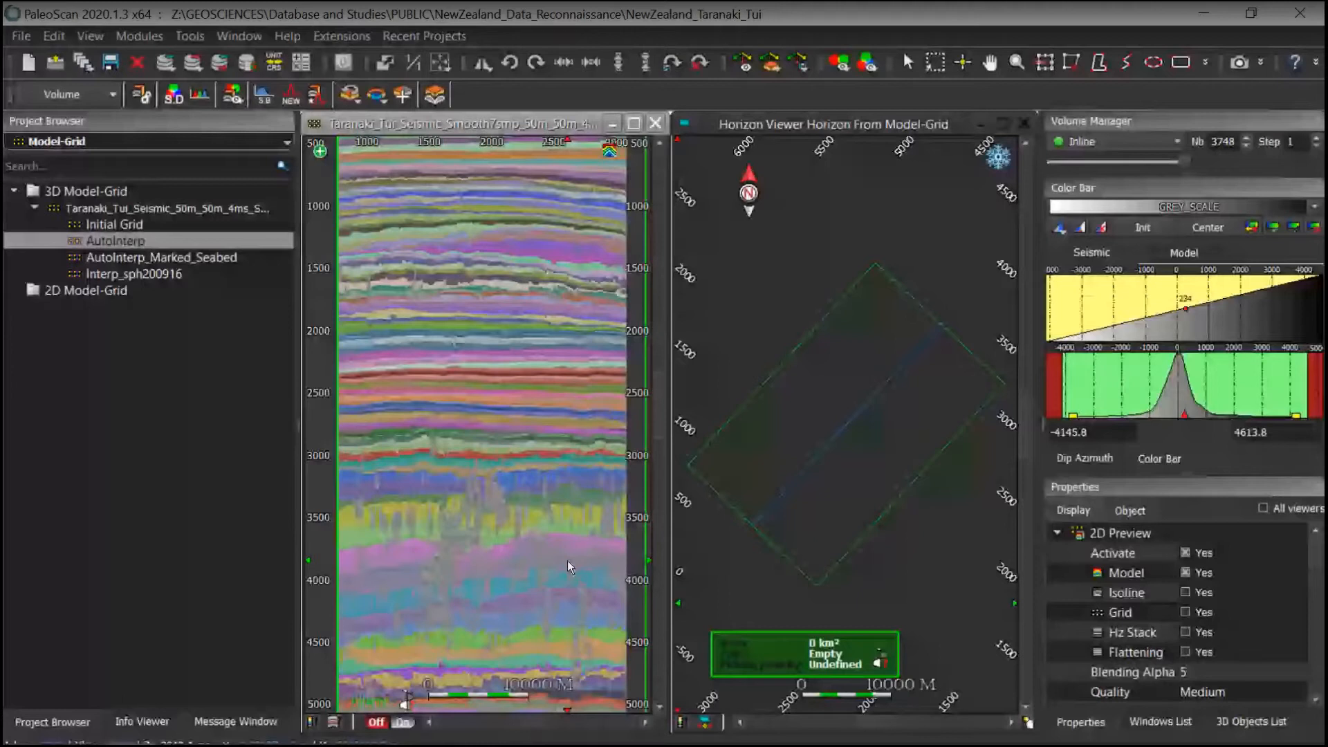
pyautogui.scroll(11, 567, 560)
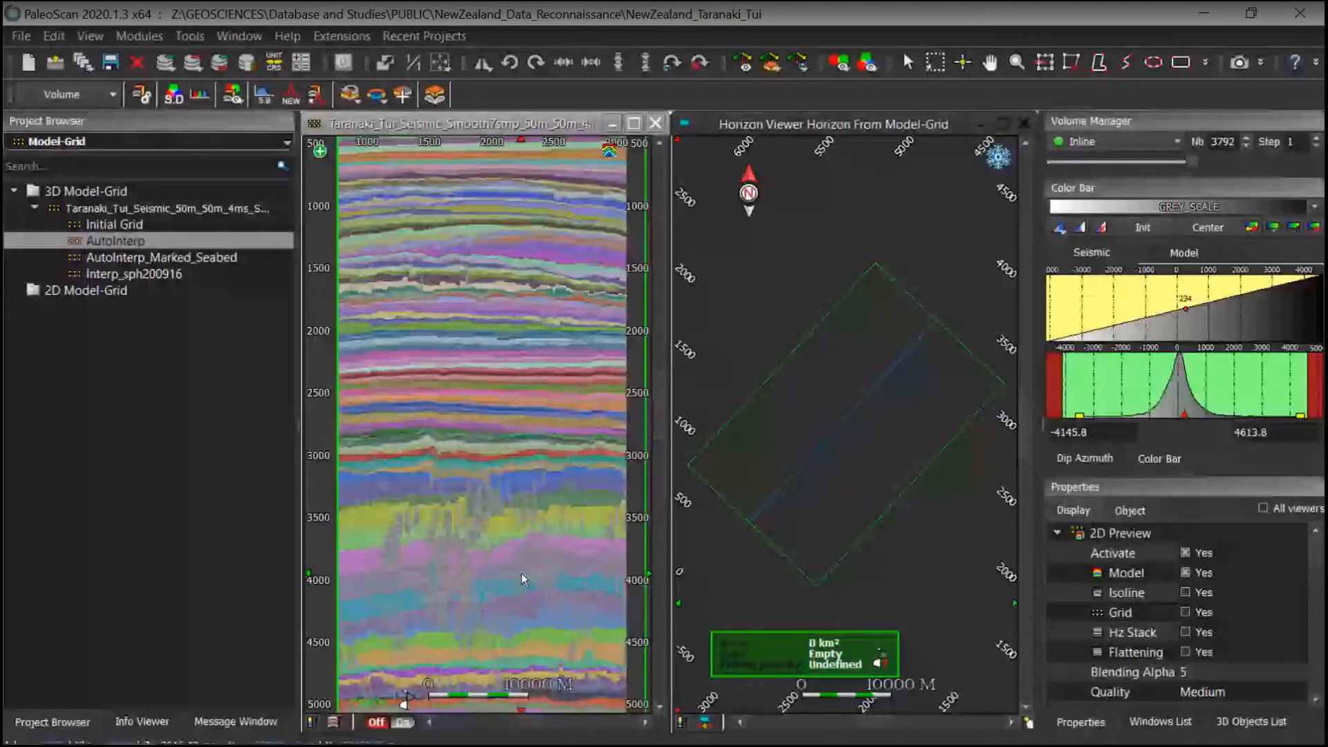
pyautogui.scroll(10, 520, 573)
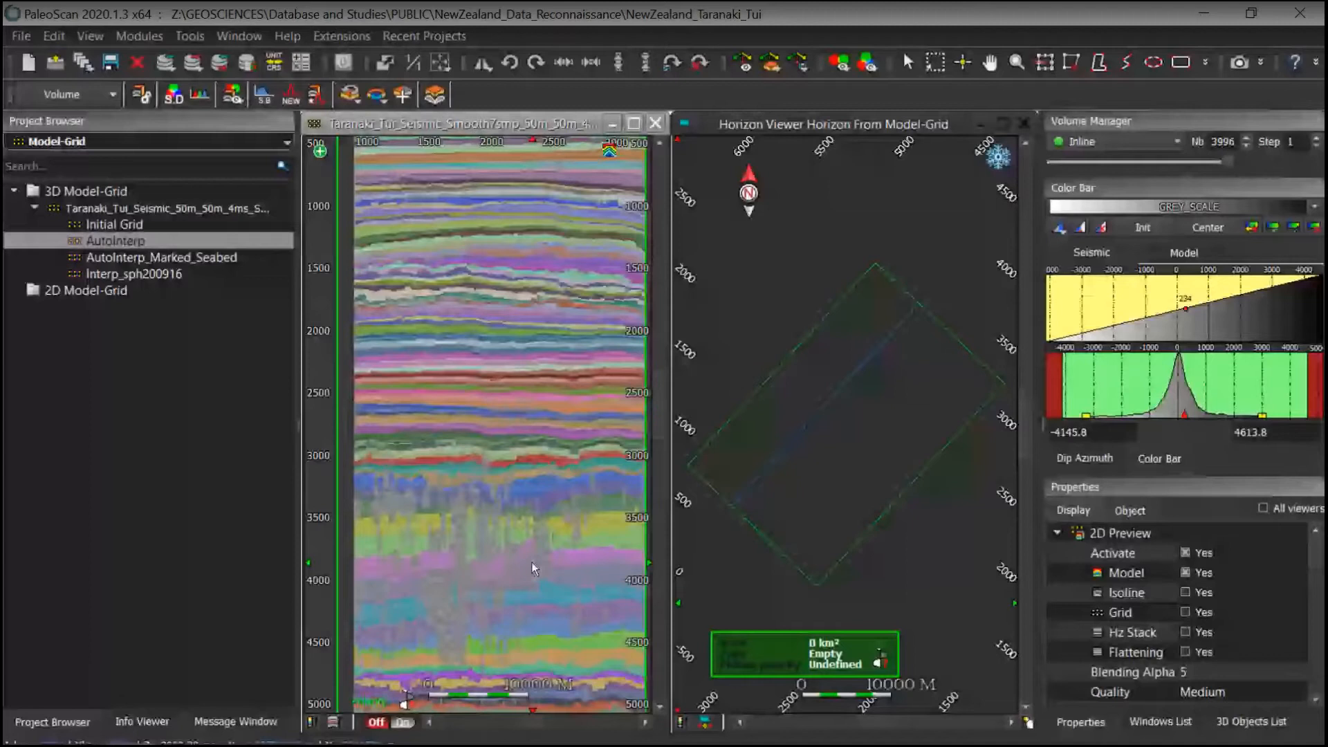
pyautogui.moveTo(1227, 161); pyautogui.dragTo(1158, 164)
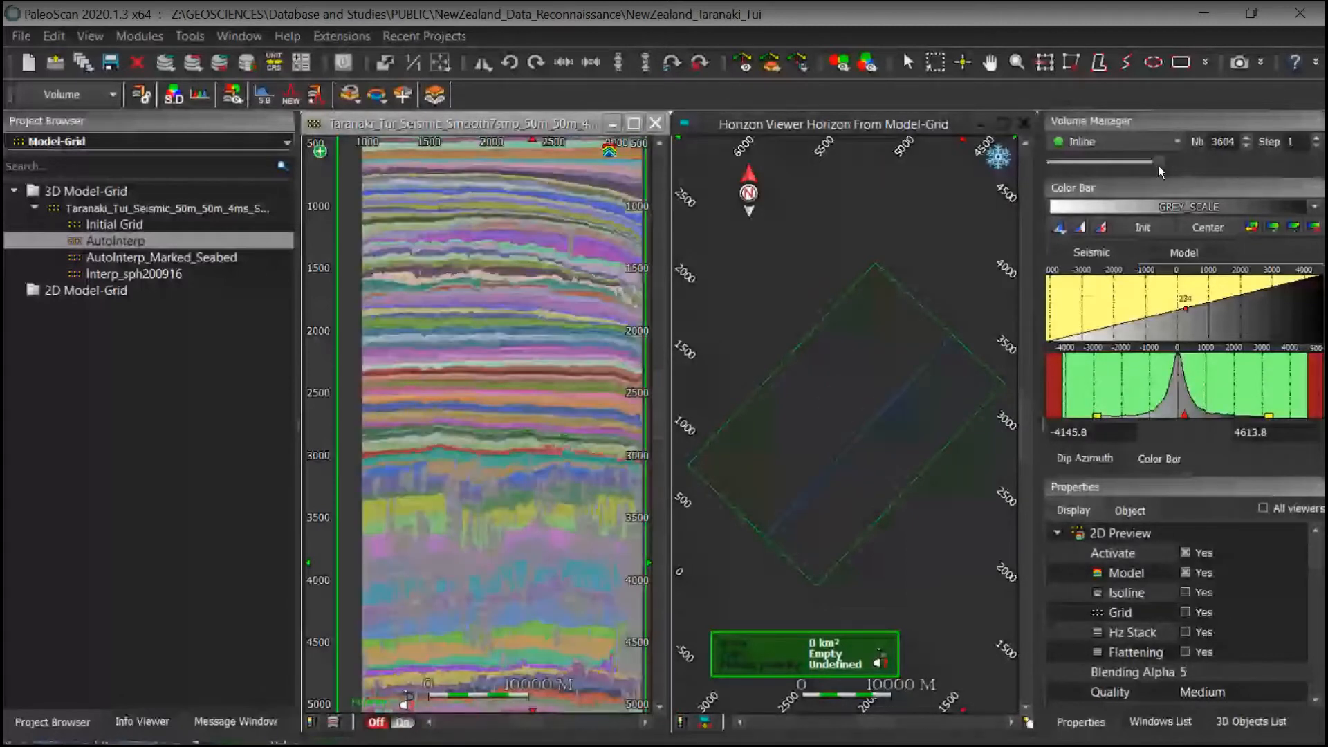
pyautogui.moveTo(1158, 165); pyautogui.dragTo(1151, 166)
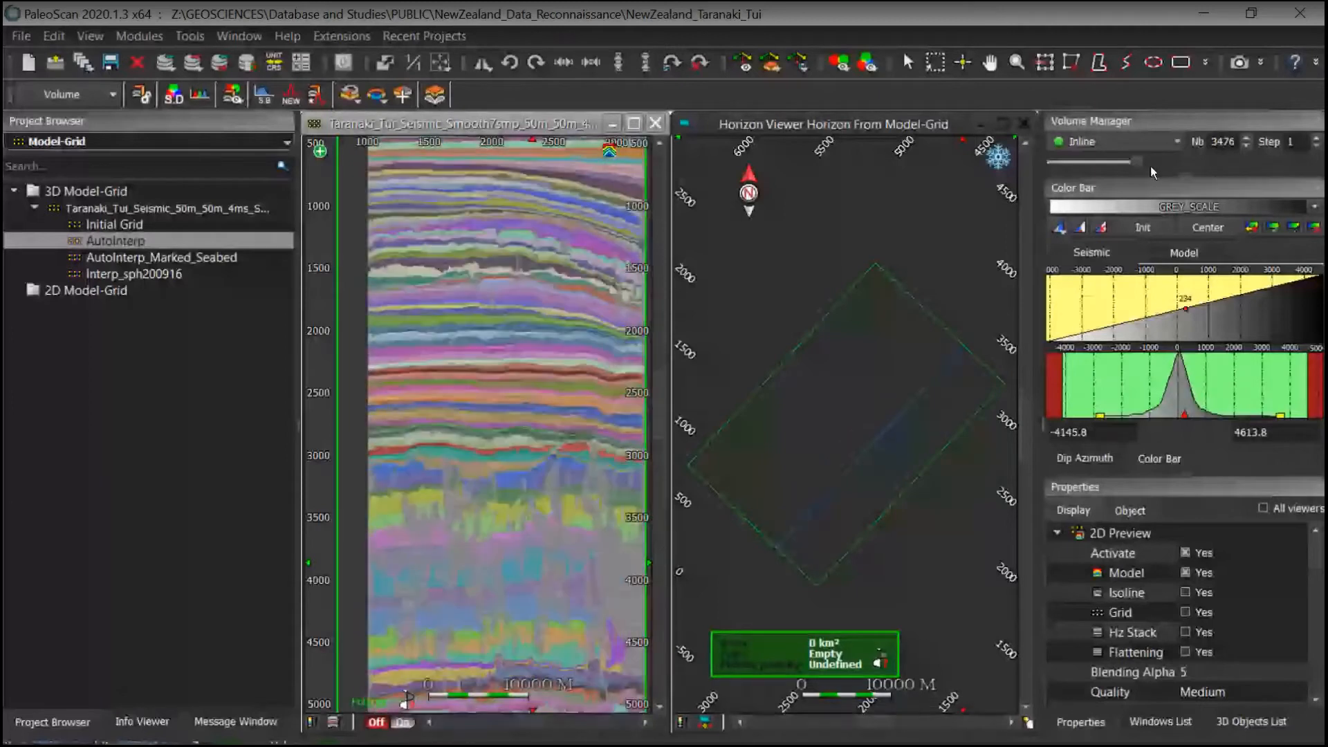
pyautogui.click(1151, 166)
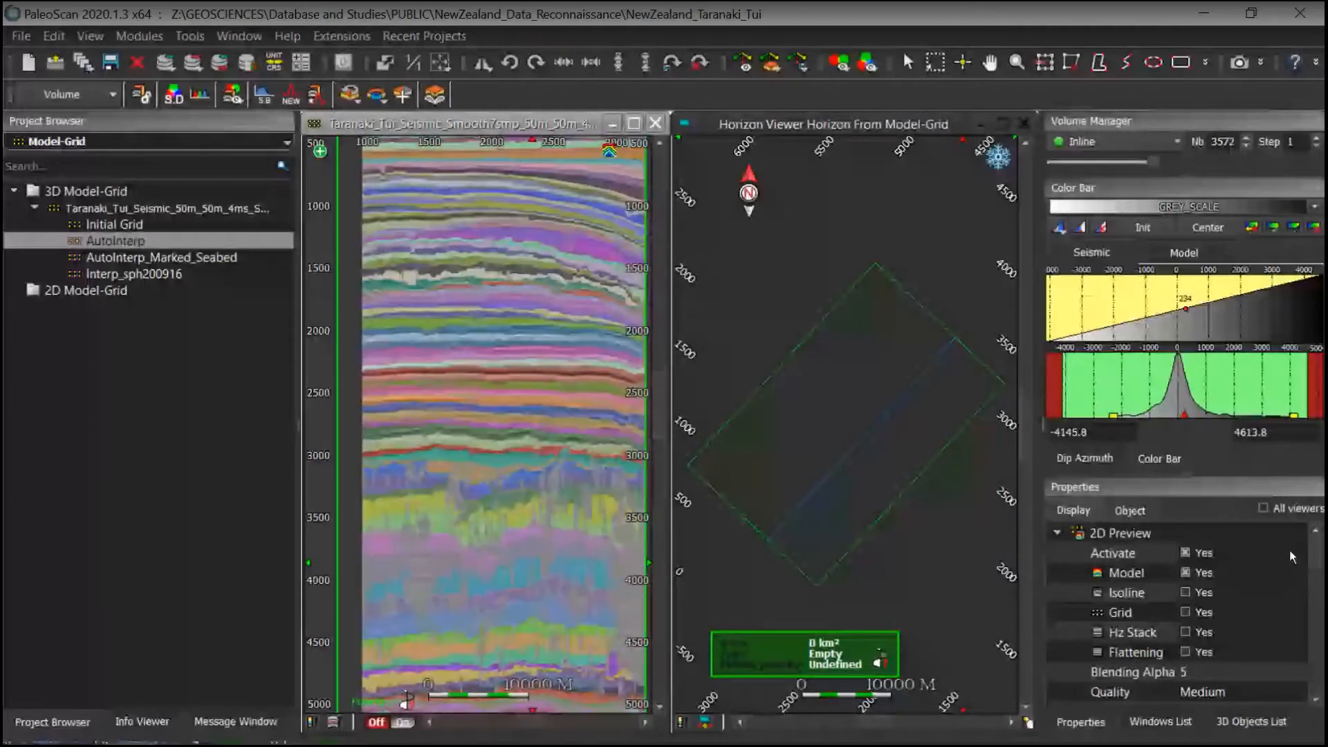
# Step: Hide the model preview and display the grid points on a zoomed-in section
pyautogui.click(1184, 572)
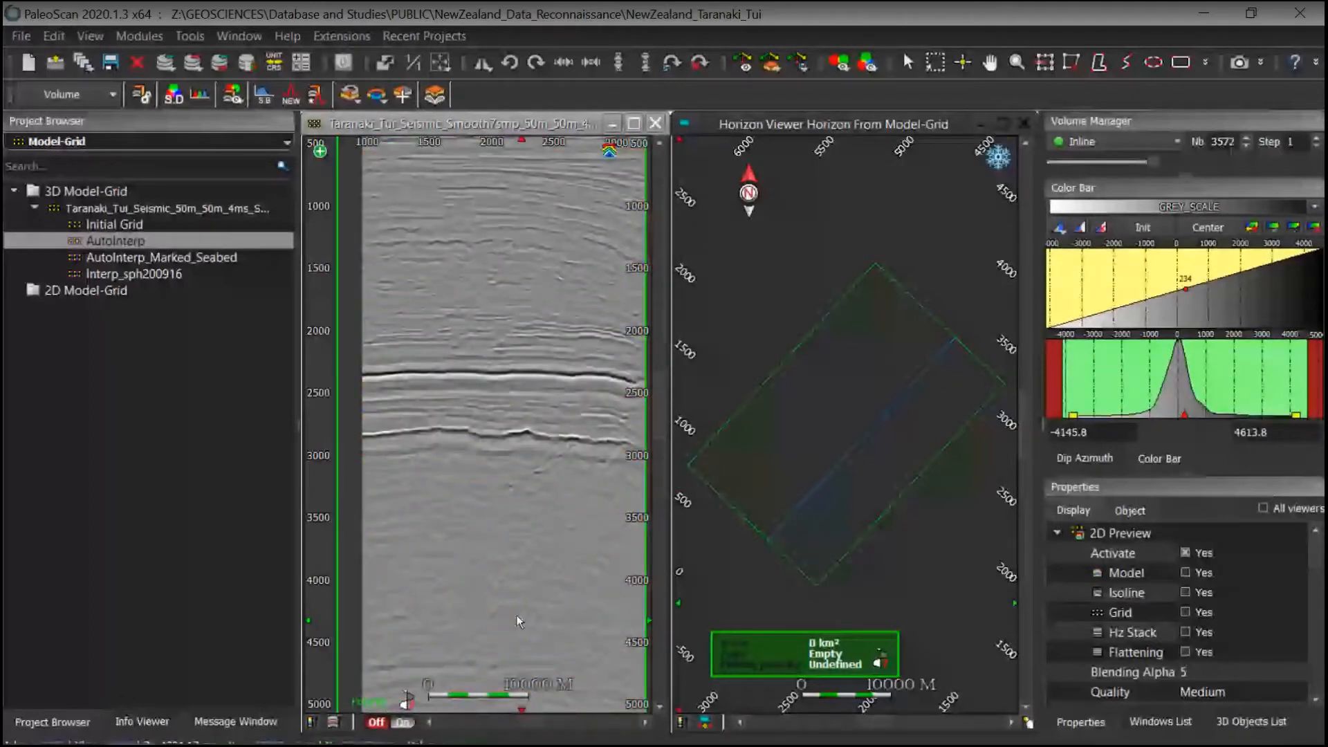
pyautogui.scroll(5, 517, 615)
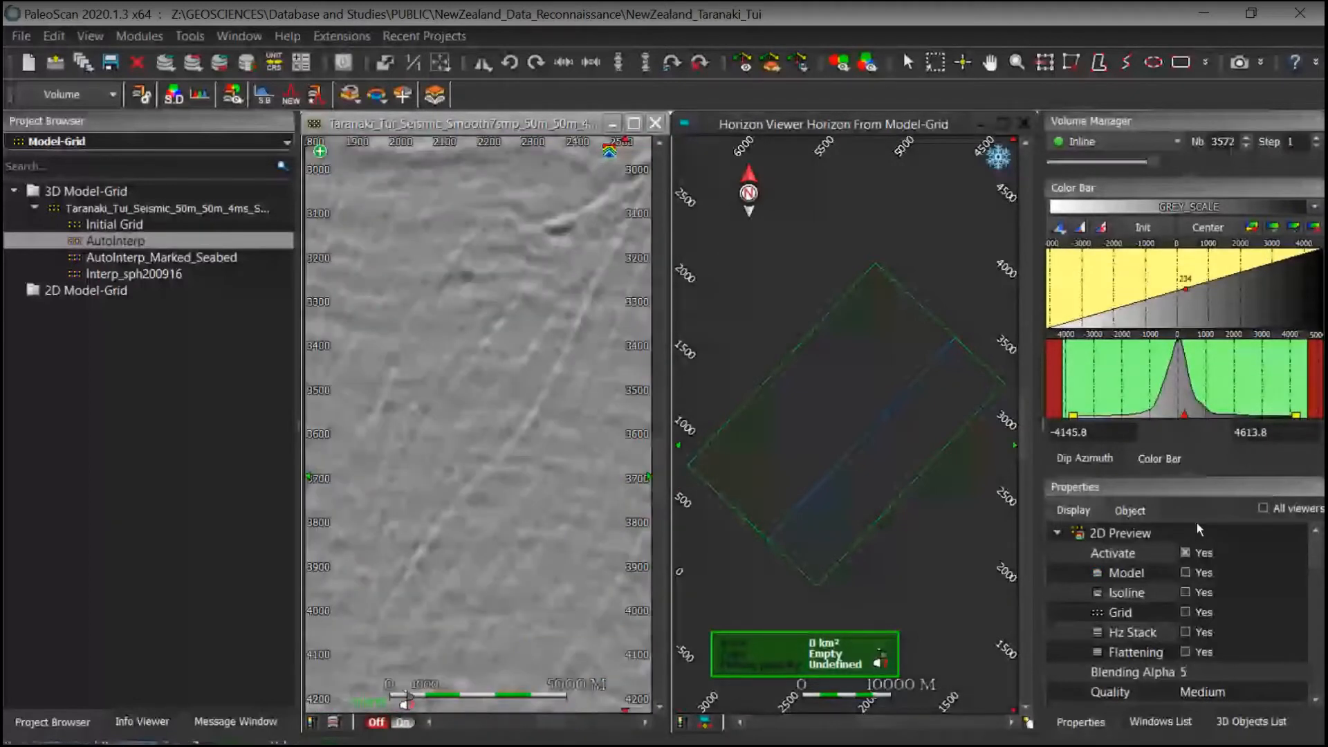
pyautogui.click(1185, 613)
# Step: Inspect the grid points over the model preview, then turn both grid and model previews off
pyautogui.scroll(5, 456, 666)
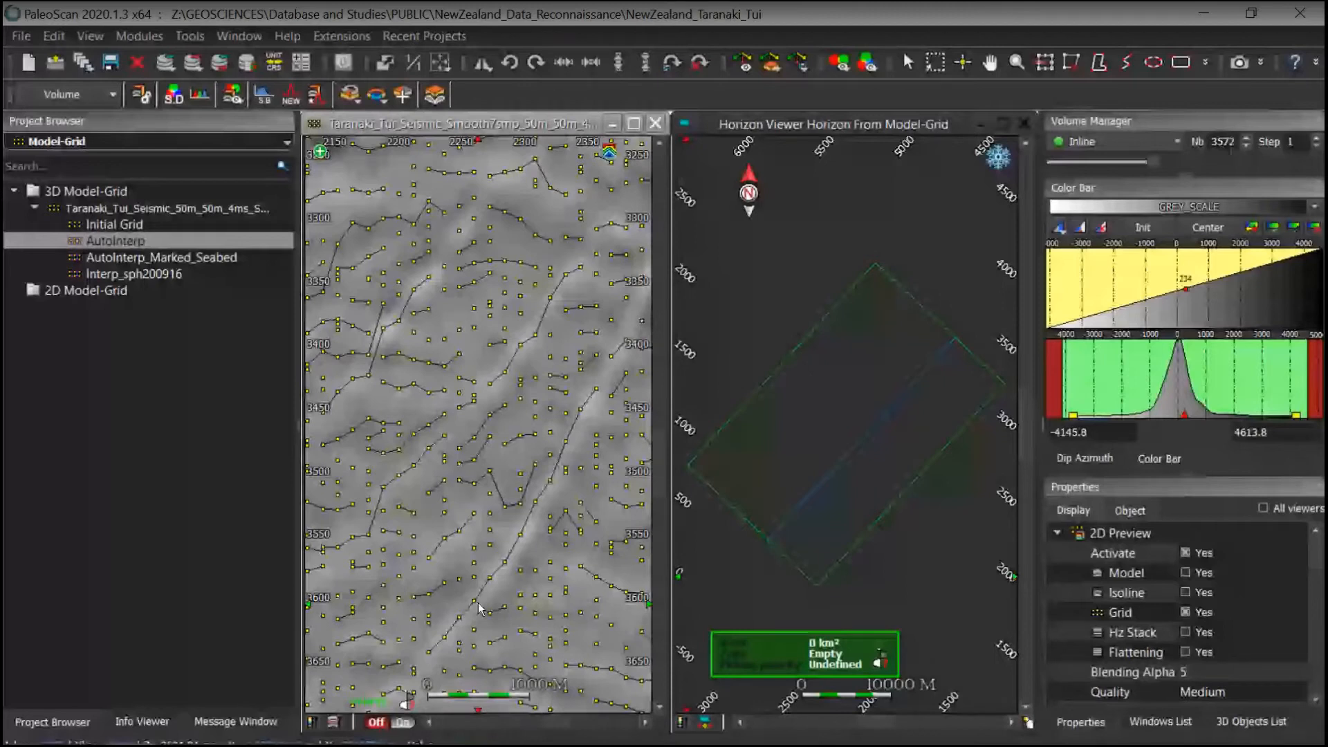
pyautogui.moveTo(554, 430); pyautogui.dragTo(520, 437, button='middle')
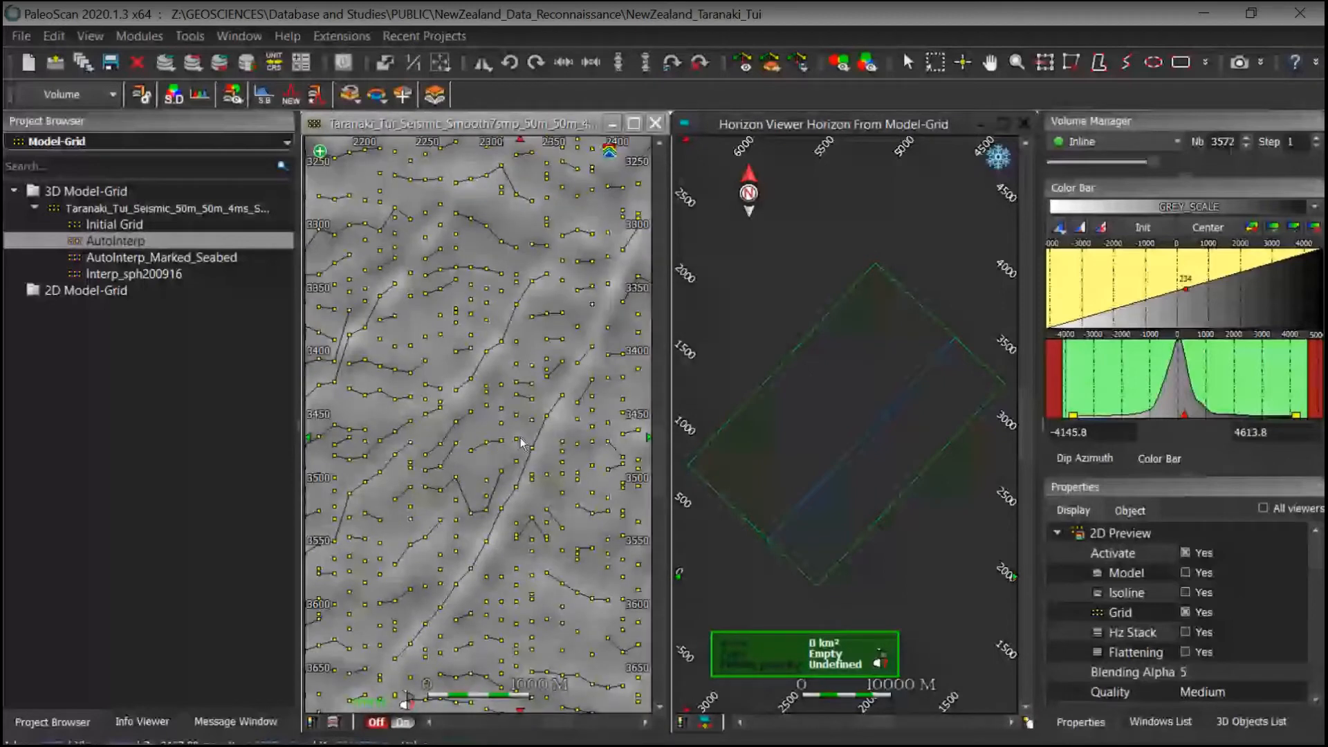
pyautogui.scroll(-3, 520, 437)
pyautogui.moveTo(564, 532); pyautogui.dragTo(542, 560, button='middle')
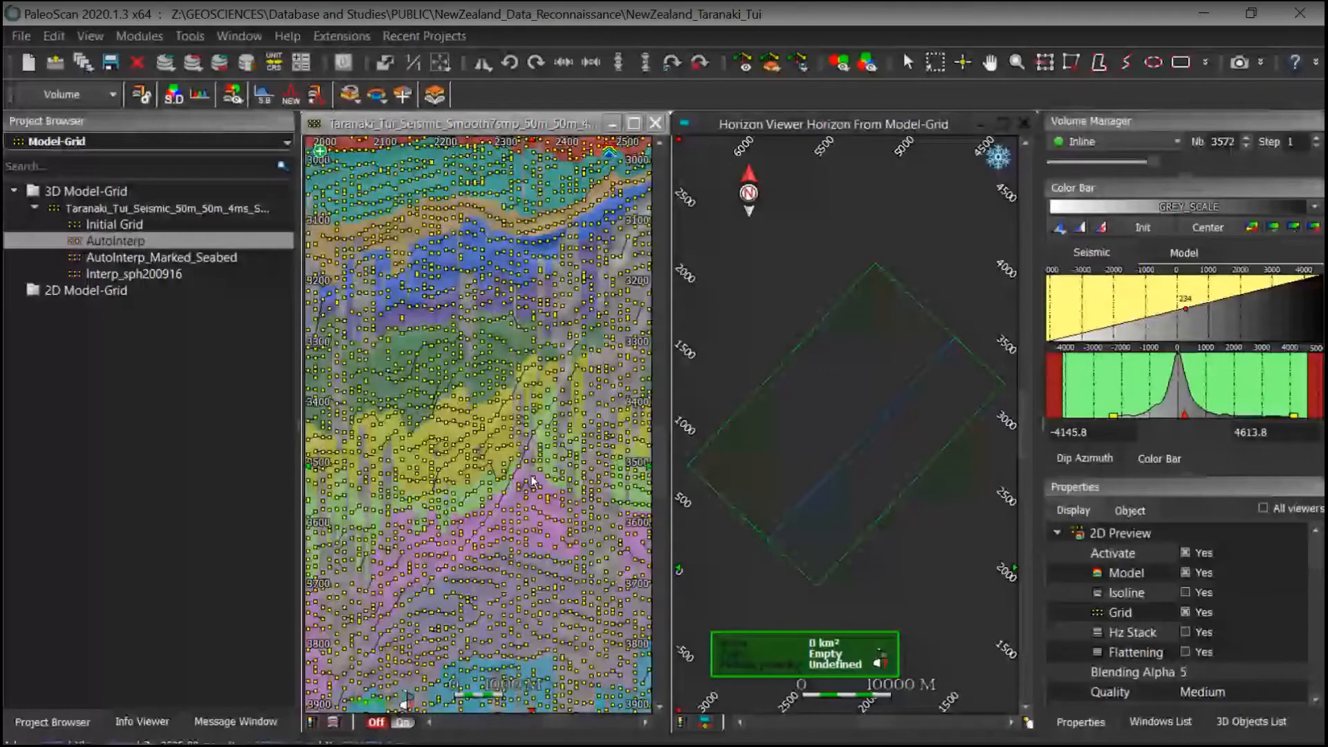
pyautogui.scroll(-3, 529, 475)
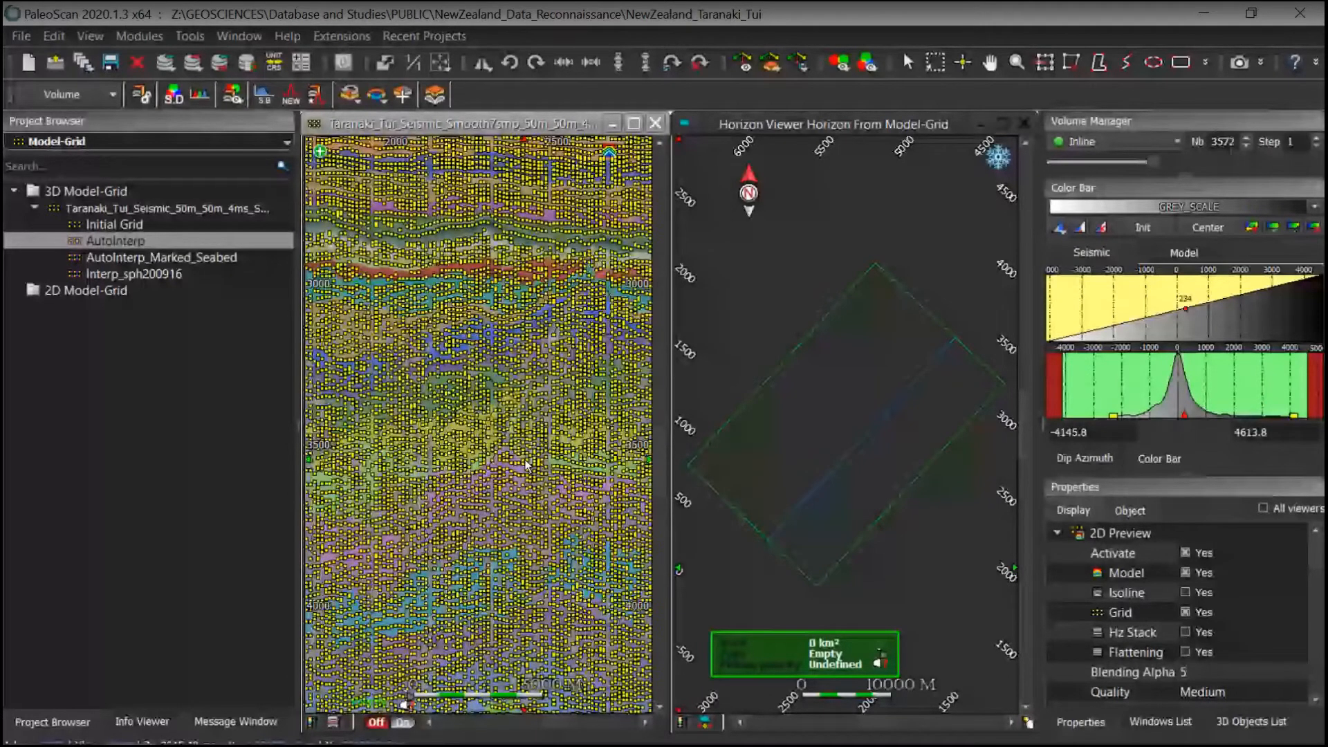
pyautogui.scroll(-1, 525, 465)
pyautogui.click(1186, 612)
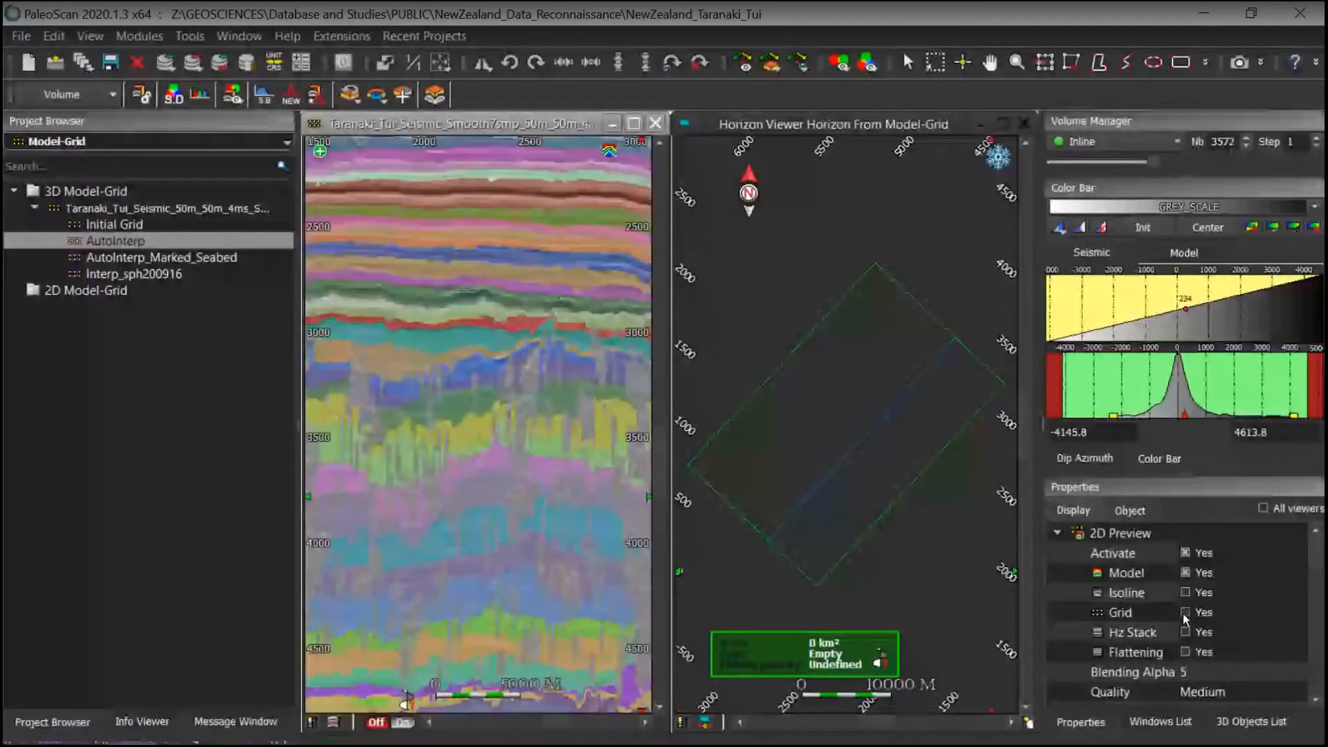
pyautogui.click(1186, 573)
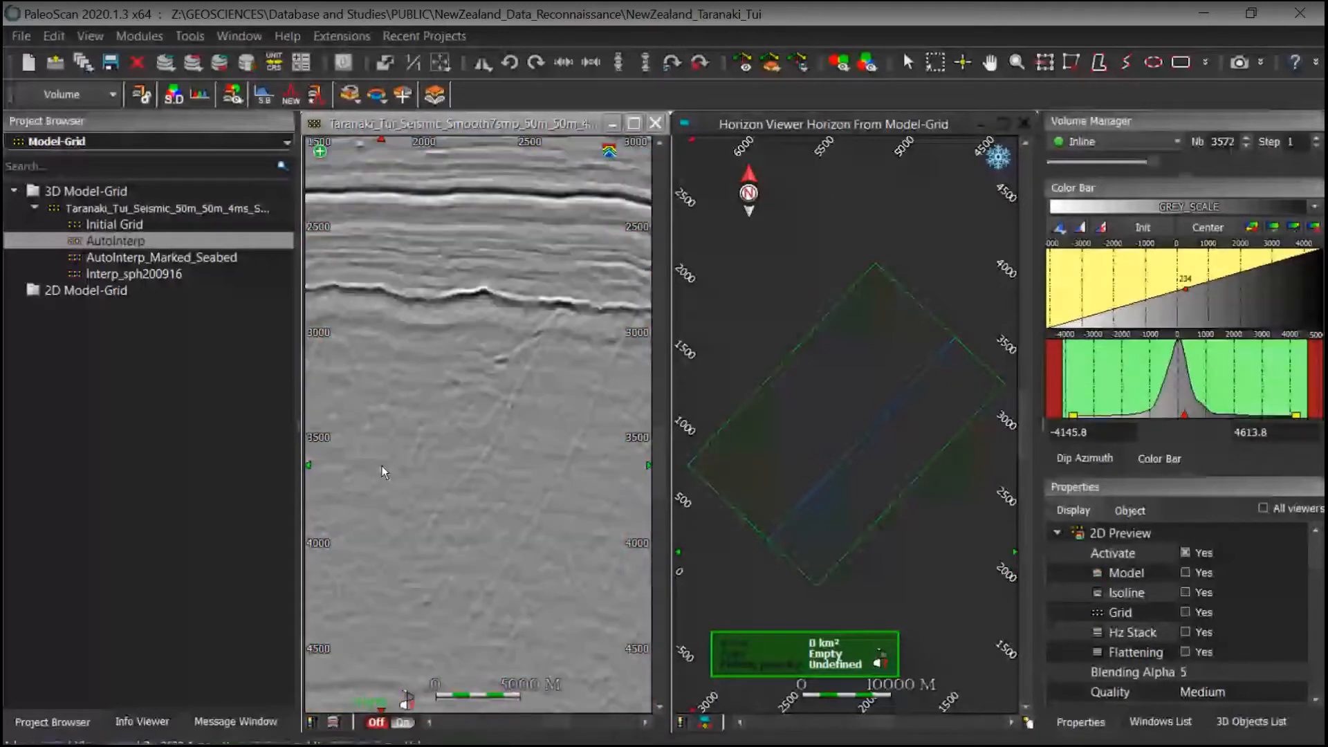
# Step: Pick a horizon from the model grid on the strong reflector just above 3000
pyautogui.moveTo(482, 354); pyautogui.dragTo(523, 465, button='middle')
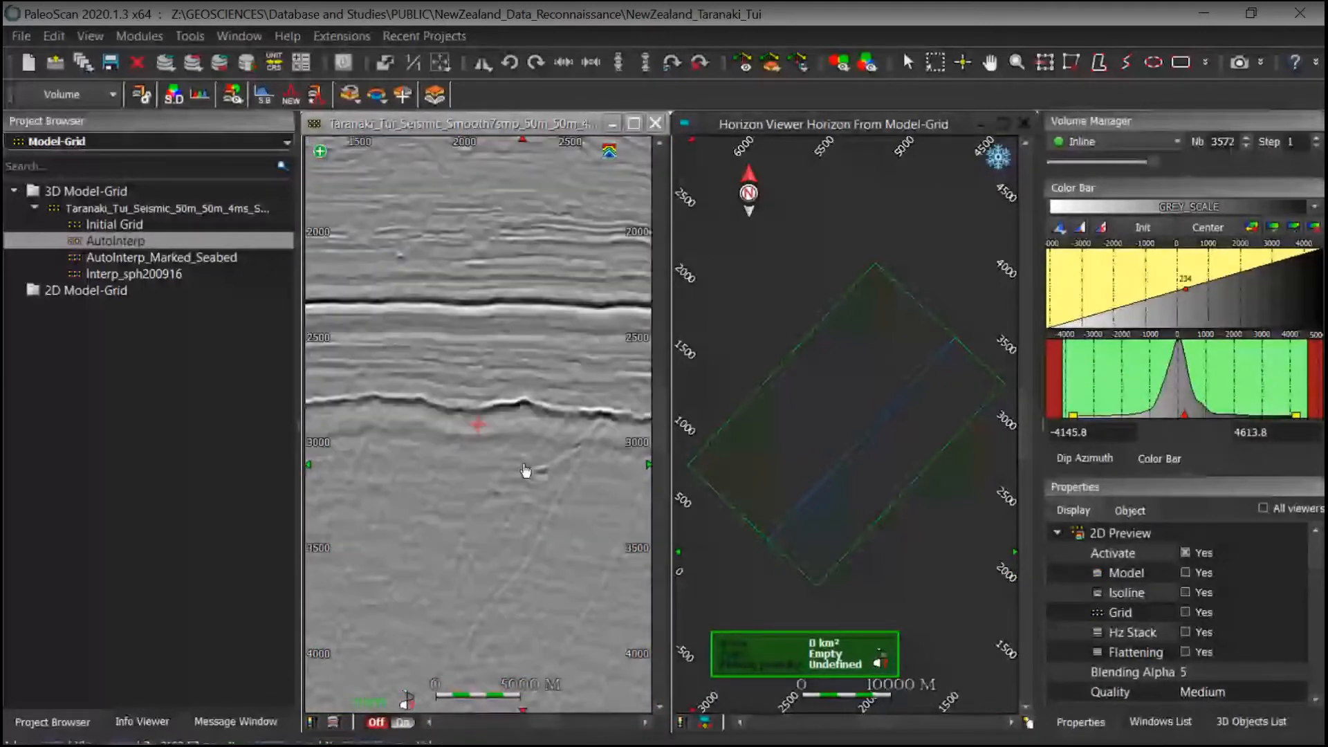
pyautogui.scroll(-2, 533, 465)
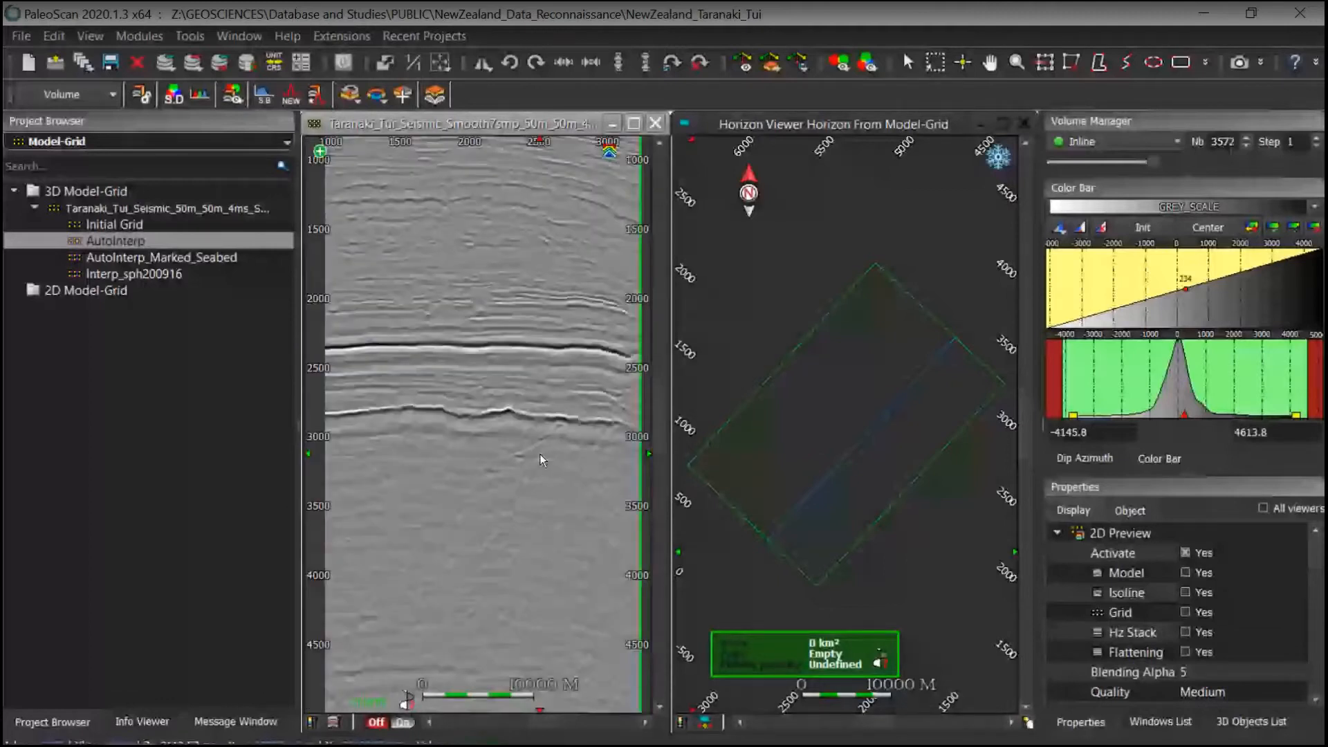
pyautogui.click(539, 454)
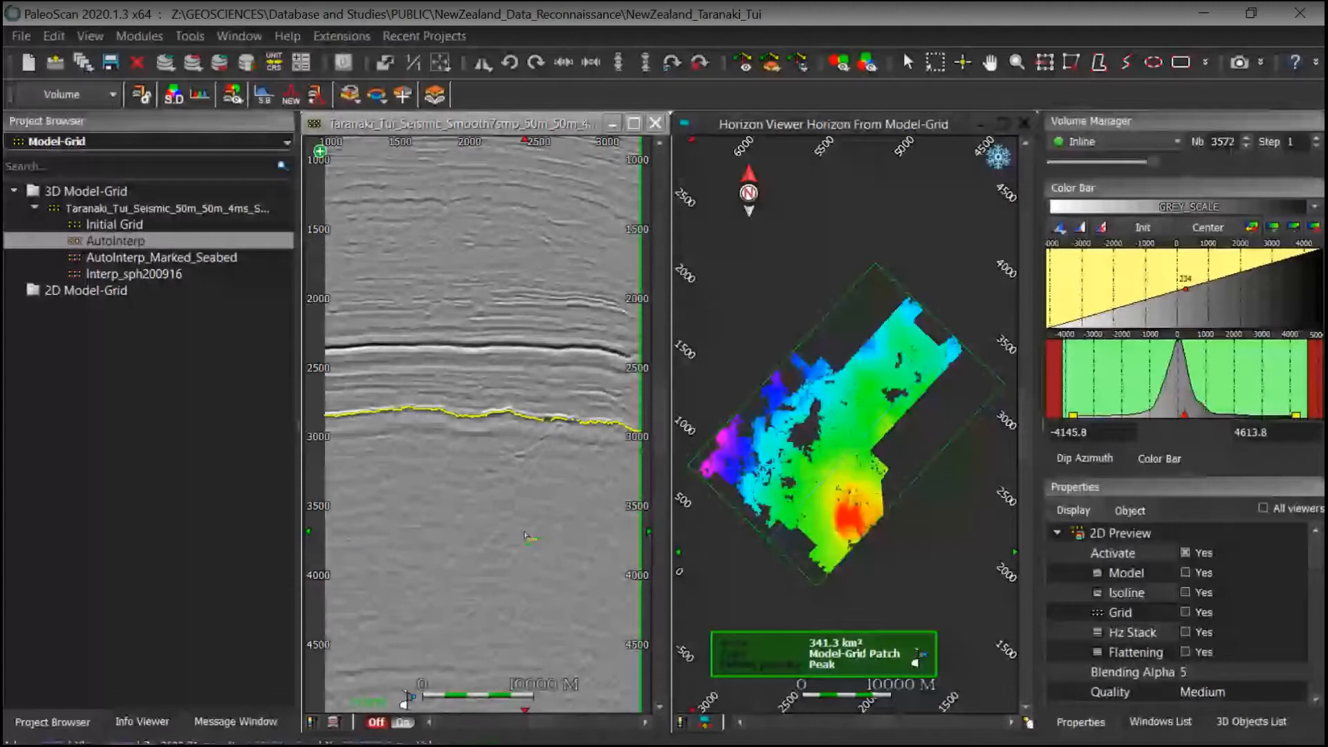
# Step: Pick a trough horizon on the deep reflector near 5200 and force the model to extend it
pyautogui.moveTo(524, 535); pyautogui.dragTo(526, 366, button='middle')
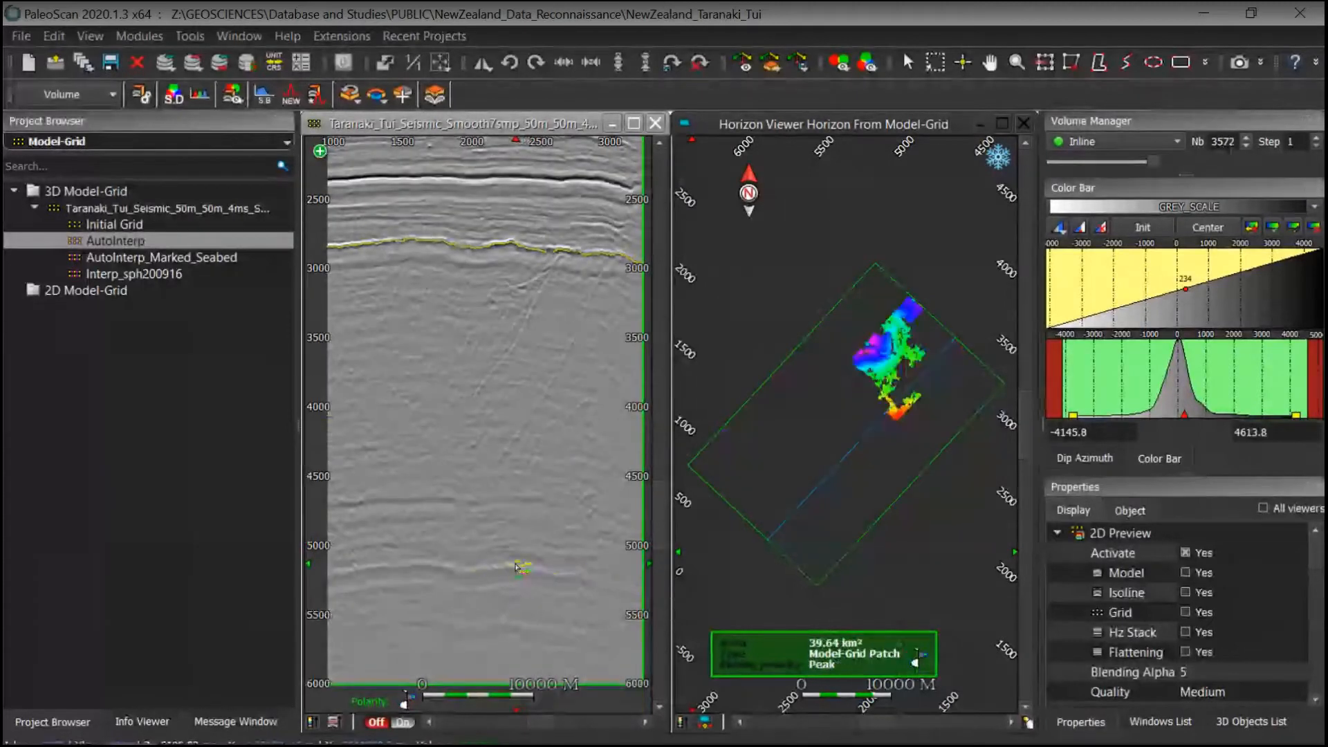
pyautogui.click(524, 570)
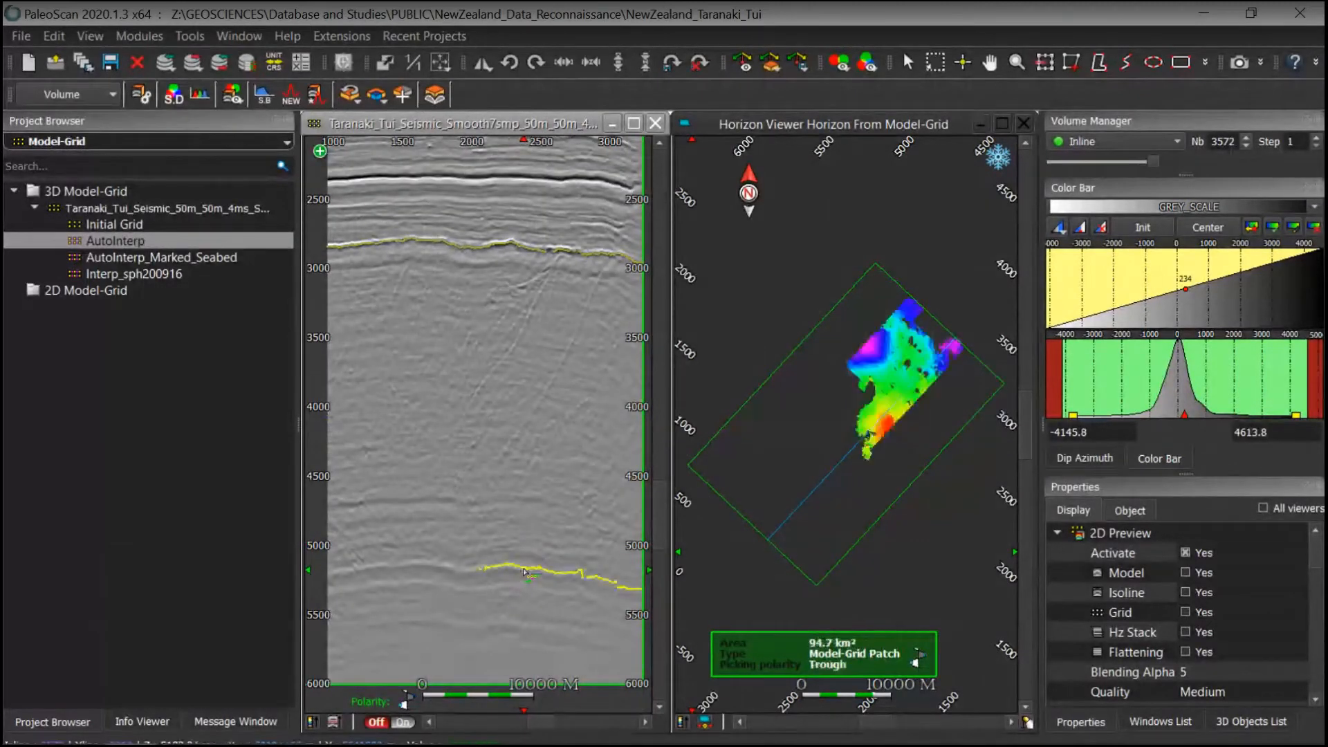
pyautogui.click(459, 572)
pyautogui.press('1')
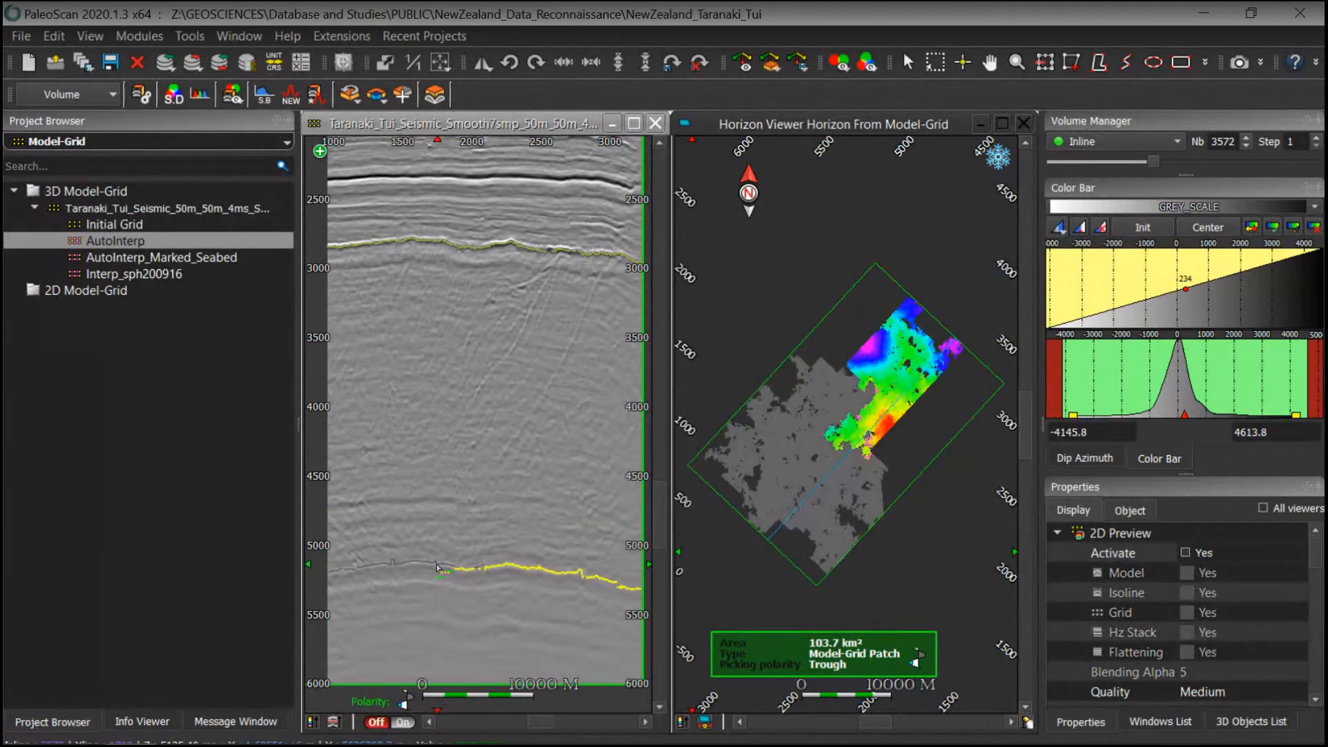
pyautogui.click(438, 564)
pyautogui.press('q')
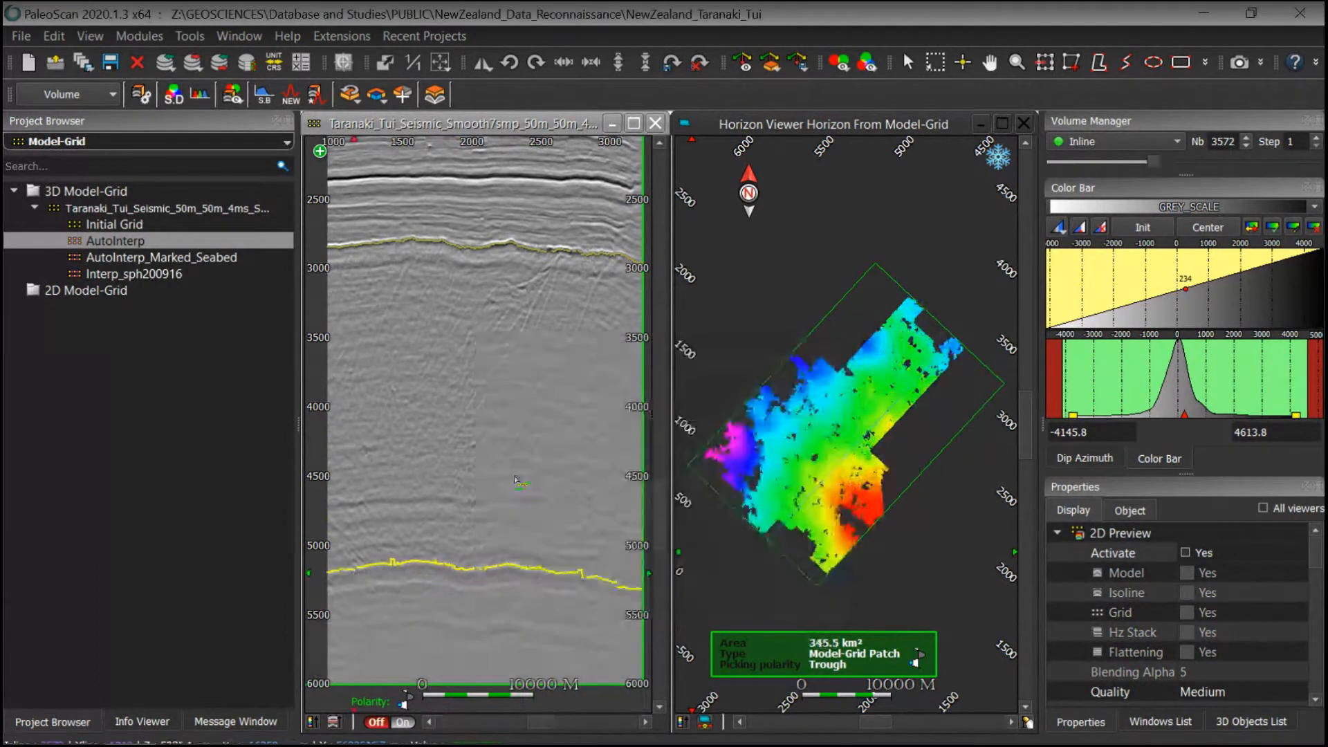
# Step: Set the 2D preview quality of the model grid to Marked Only Faulted
pyautogui.scroll(2, 580, 496)
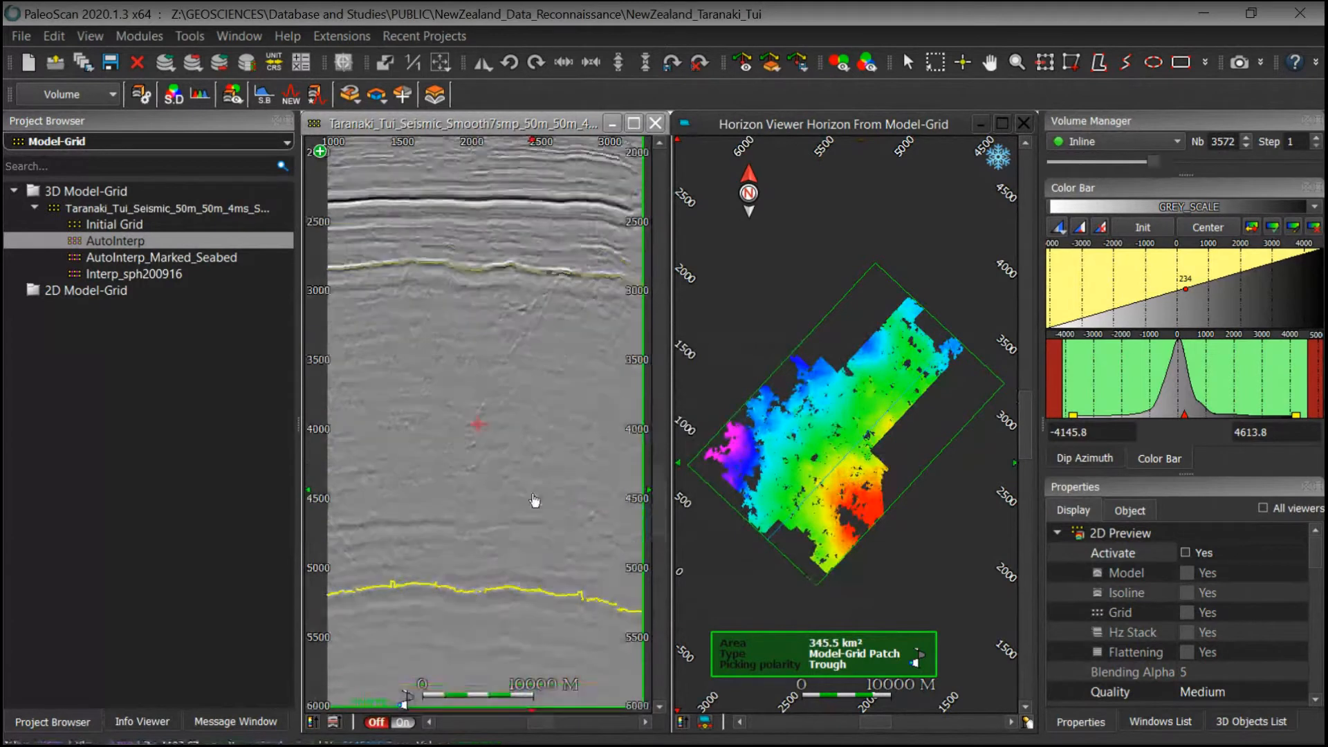
pyautogui.moveTo(501, 479)
pyautogui.mouseDown(button='middle')
pyautogui.moveTo(498, 511)
pyautogui.moveTo(509, 484)
pyautogui.mouseUp(button='middle')
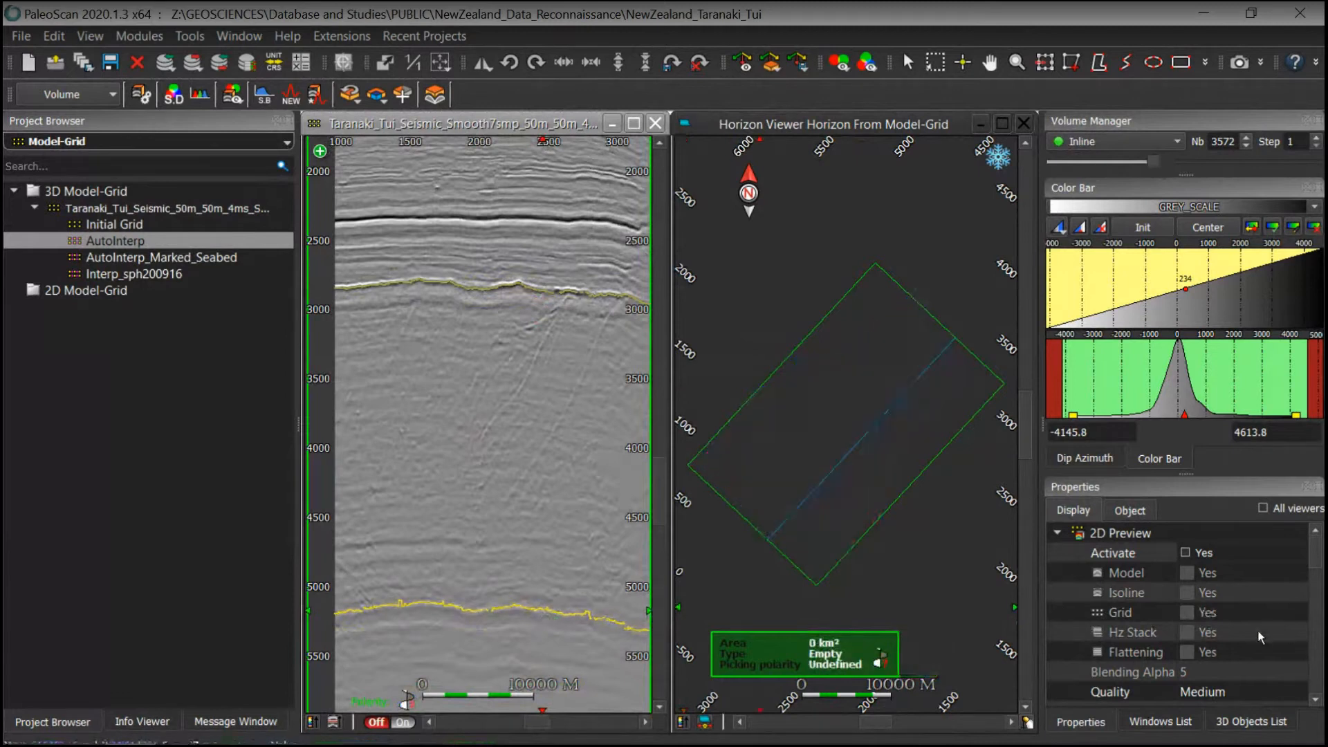
pyautogui.scroll(-2, 1257, 629)
pyautogui.click(1220, 573)
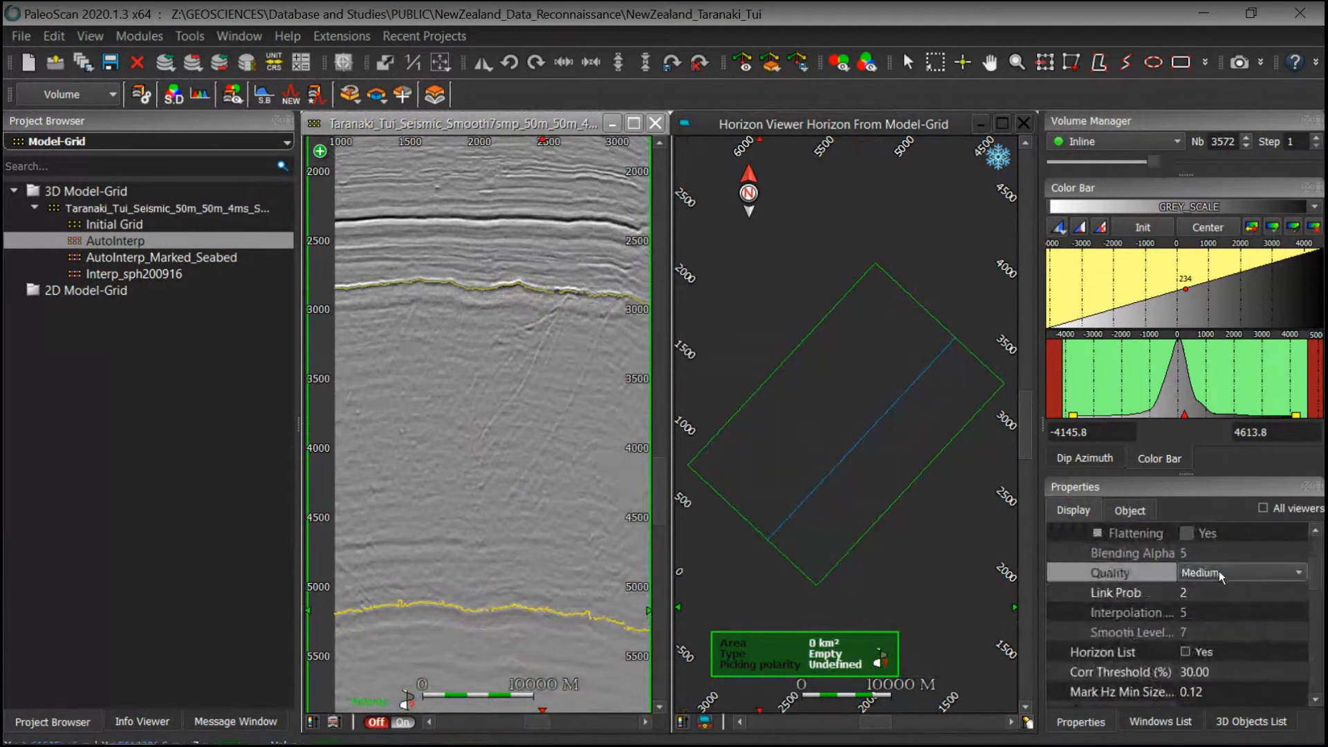
pyautogui.click(1220, 573)
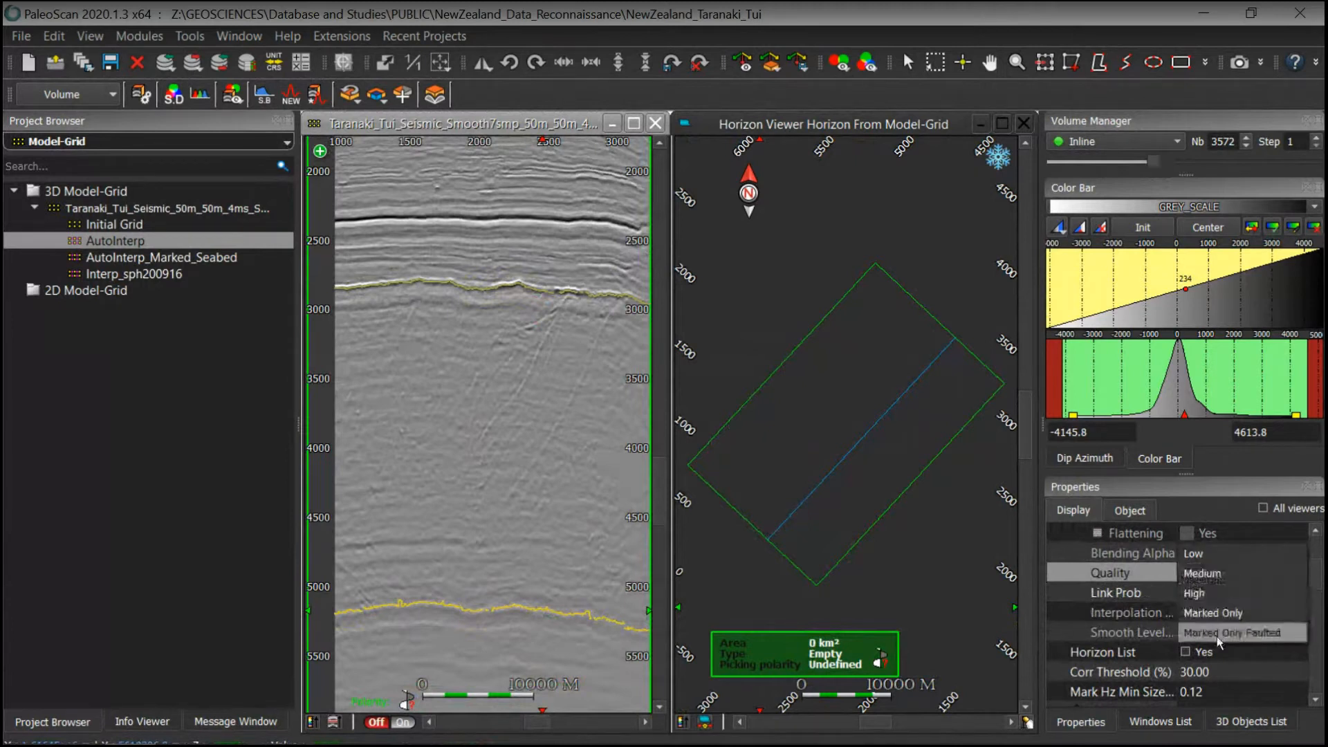
pyautogui.click(1252, 633)
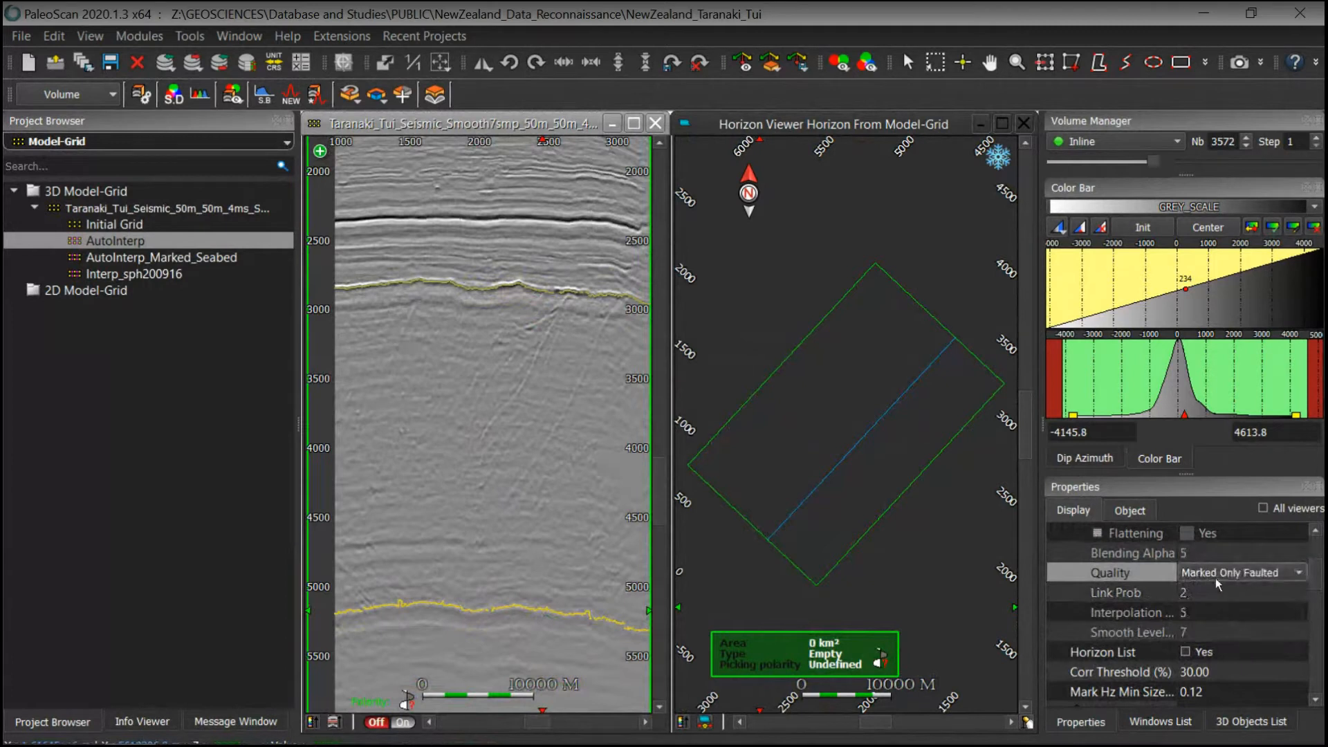
# Step: Activate the 2D preview and display isolines instead of the model on the section
pyautogui.moveTo(495, 391); pyautogui.dragTo(500, 446, button='middle')
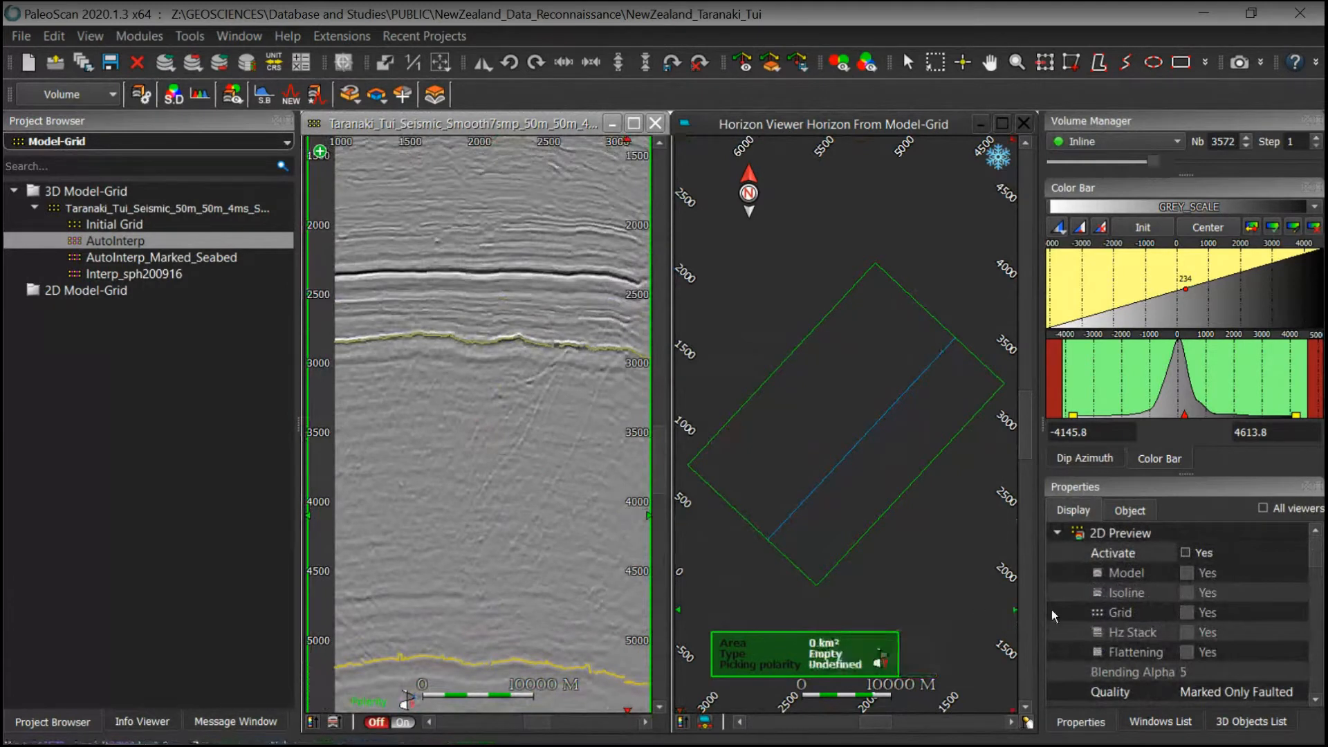
pyautogui.click(1184, 552)
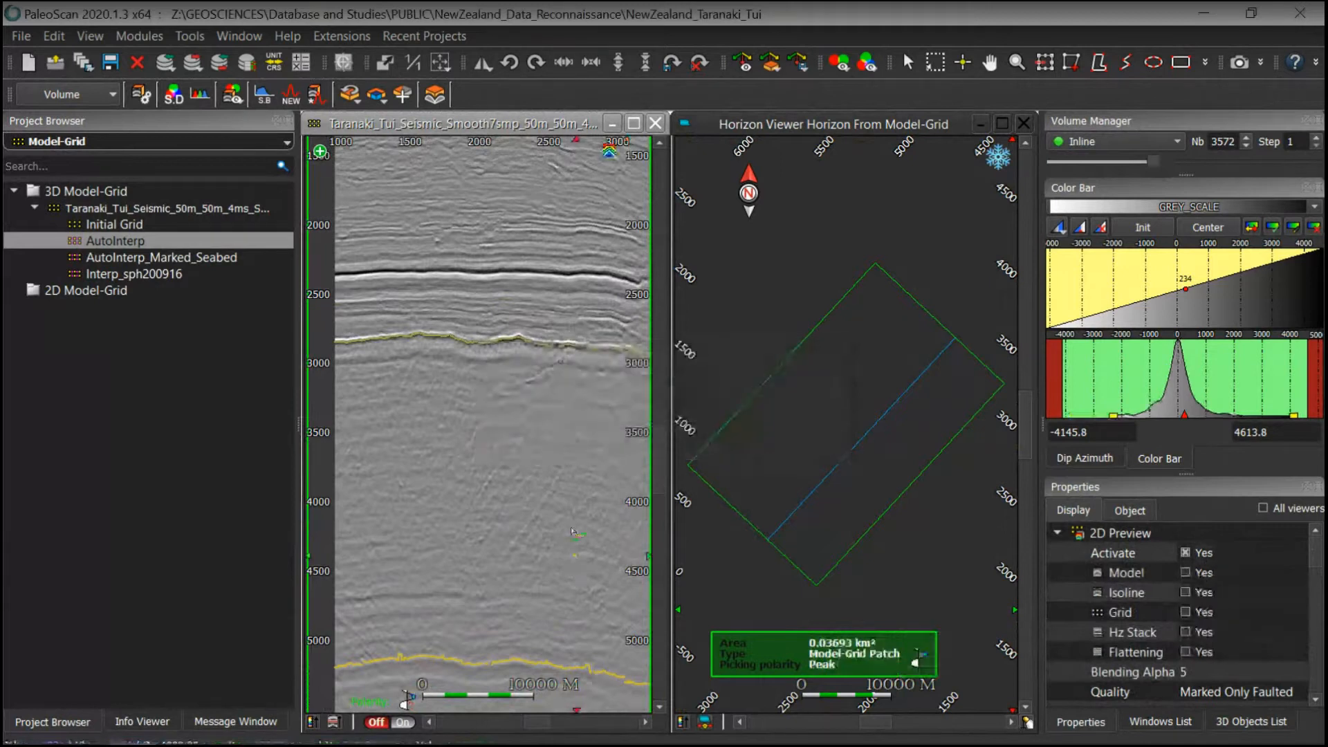
pyautogui.click(1185, 573)
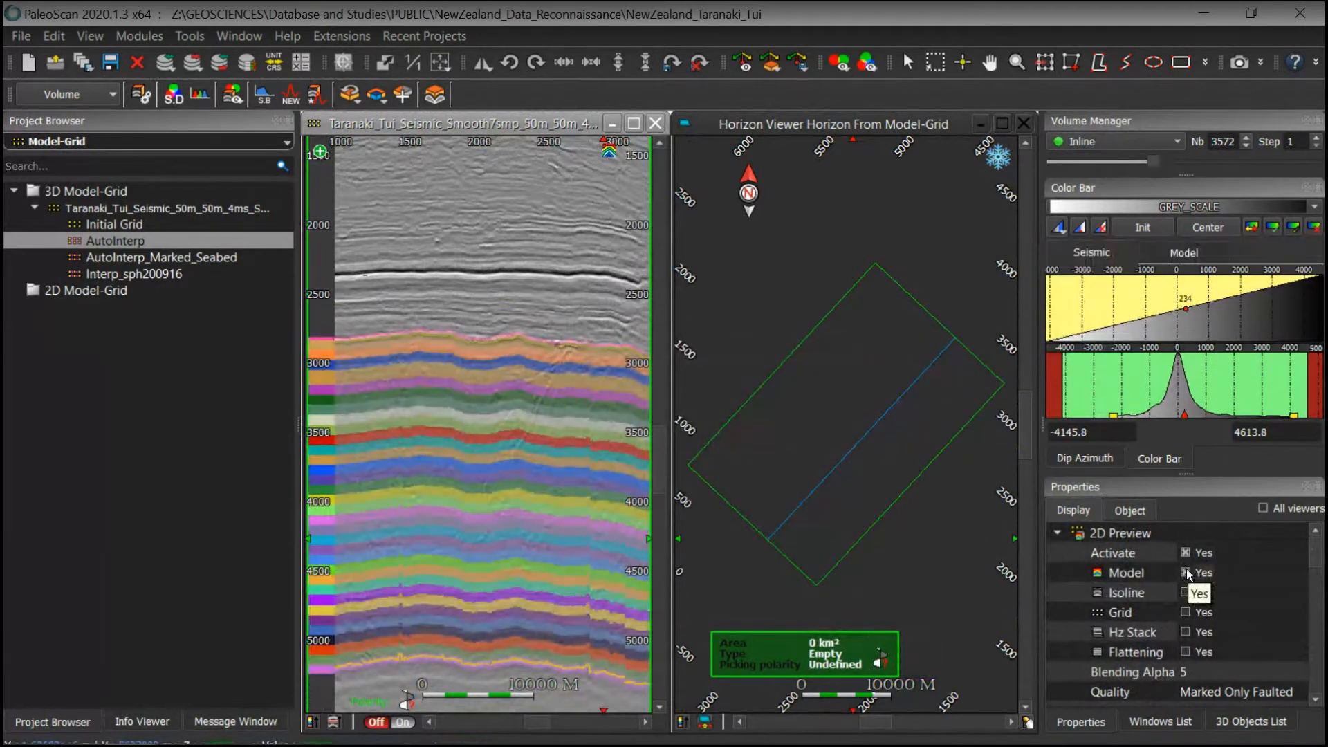
pyautogui.click(1186, 570)
pyautogui.click(1186, 592)
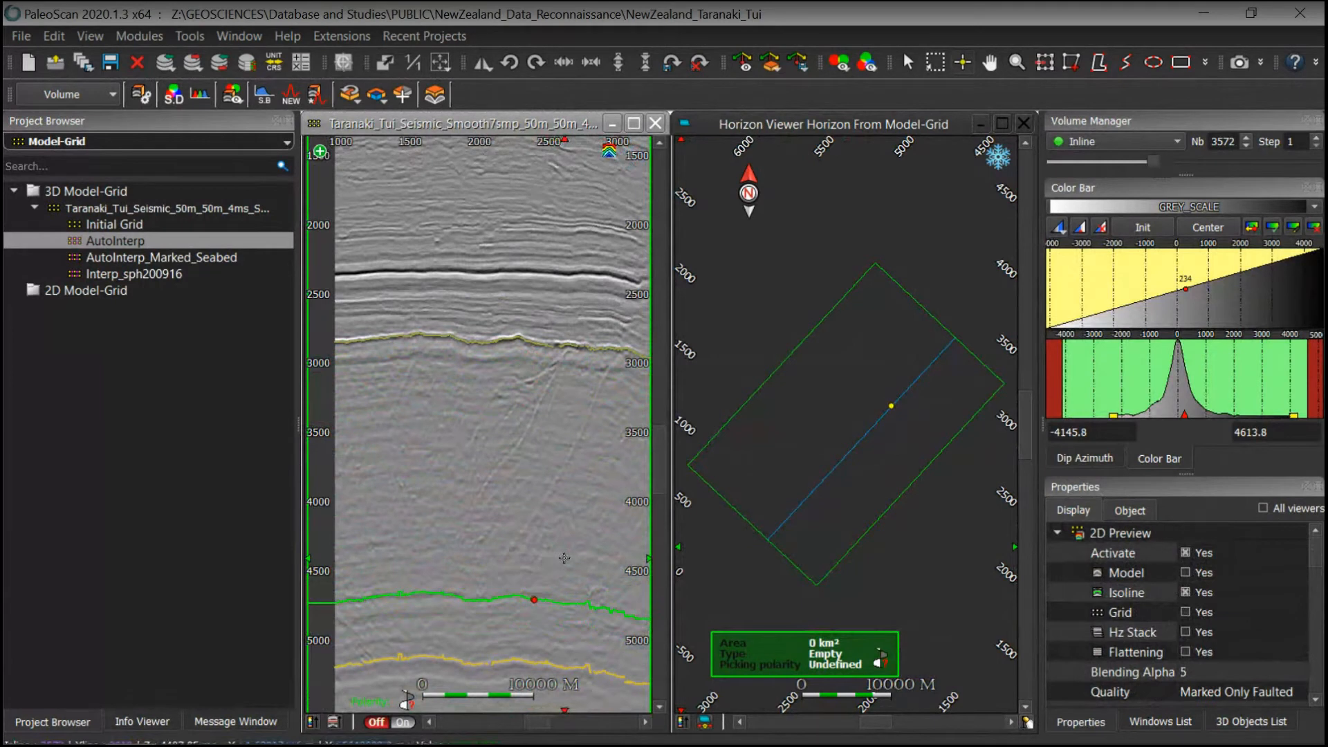
# Step: Load the Interp_sph200916 interpretation without saving changes to the current one
pyautogui.click(134, 277)
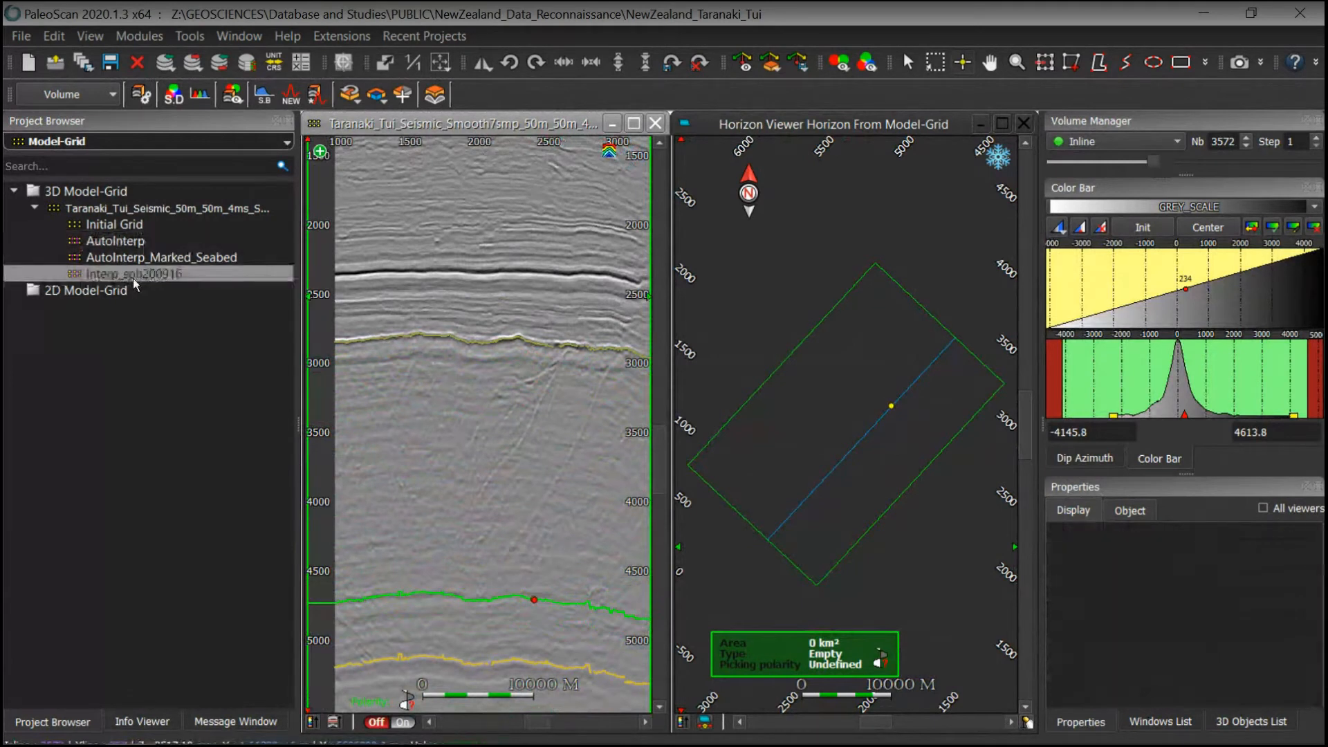
pyautogui.doubleClick(131, 275)
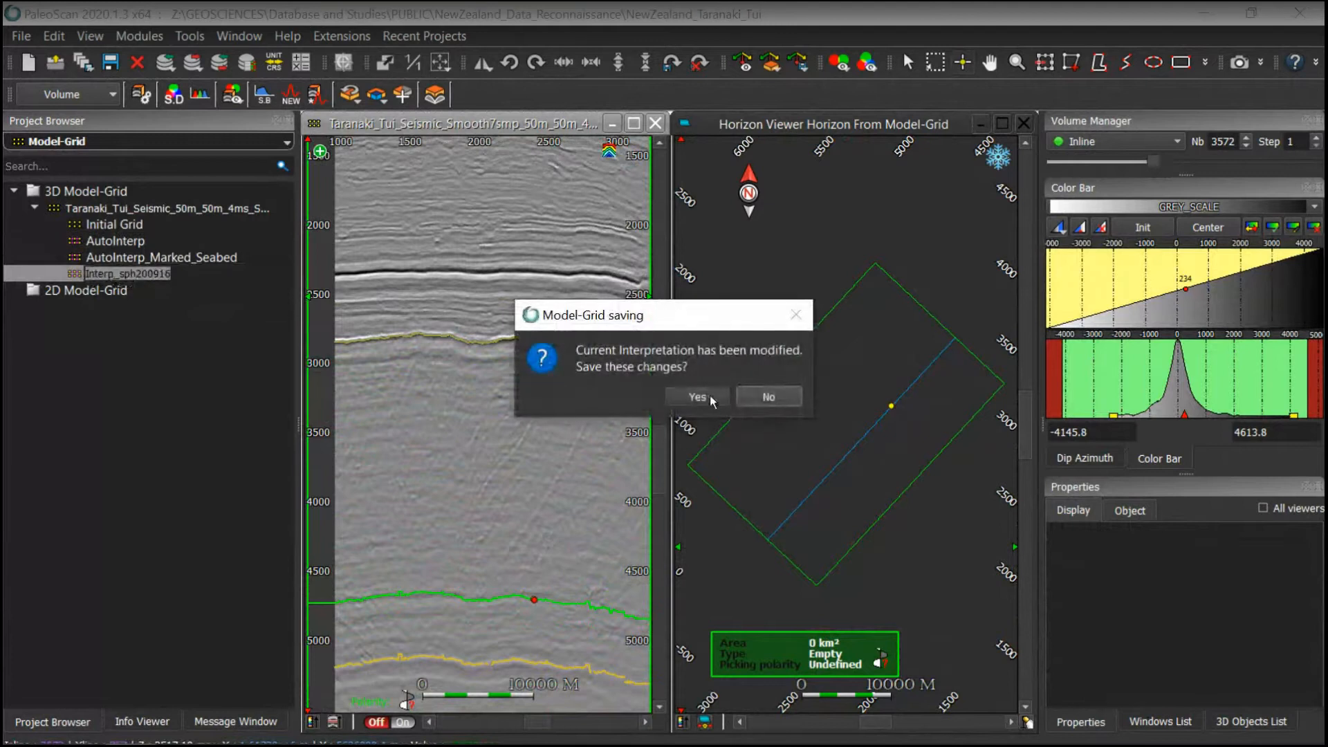
pyautogui.click(765, 396)
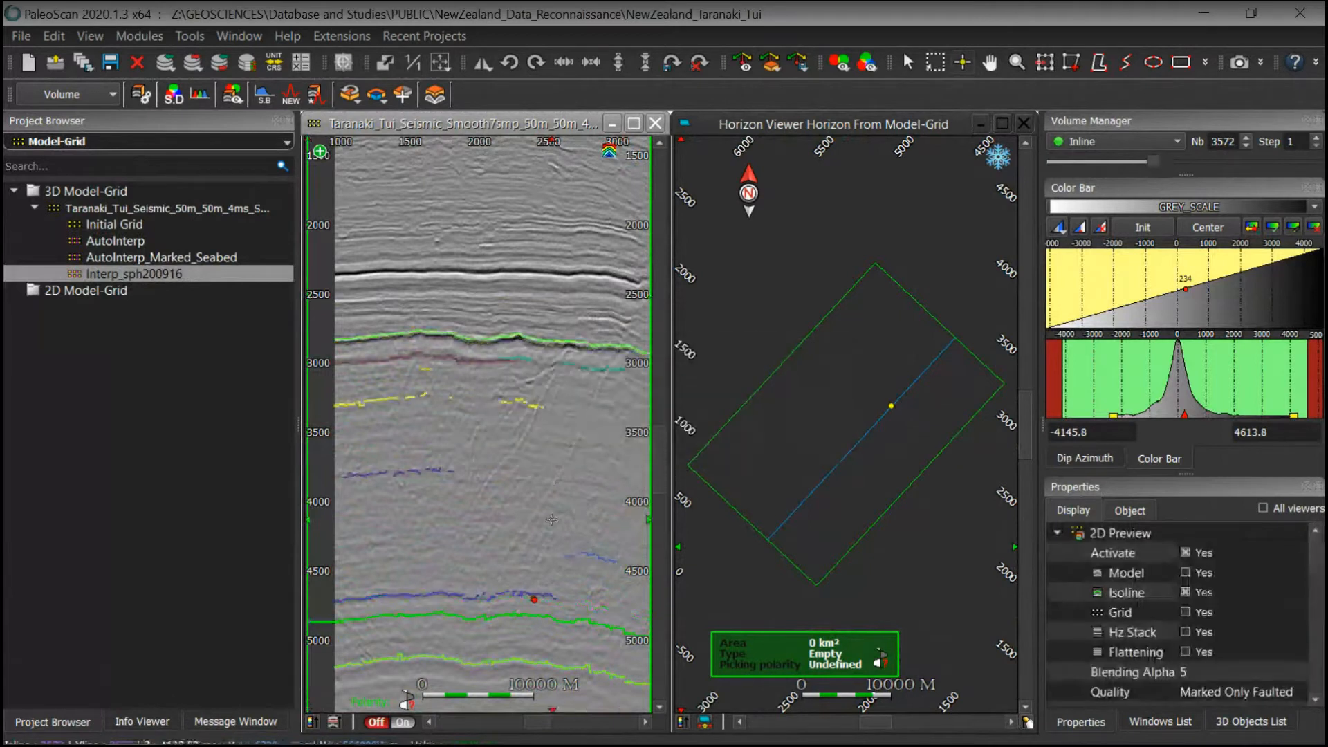
# Step: Examine the loaded interpretation's horizons and isolines along the section
pyautogui.moveTo(551, 521); pyautogui.dragTo(544, 535, button='middle')
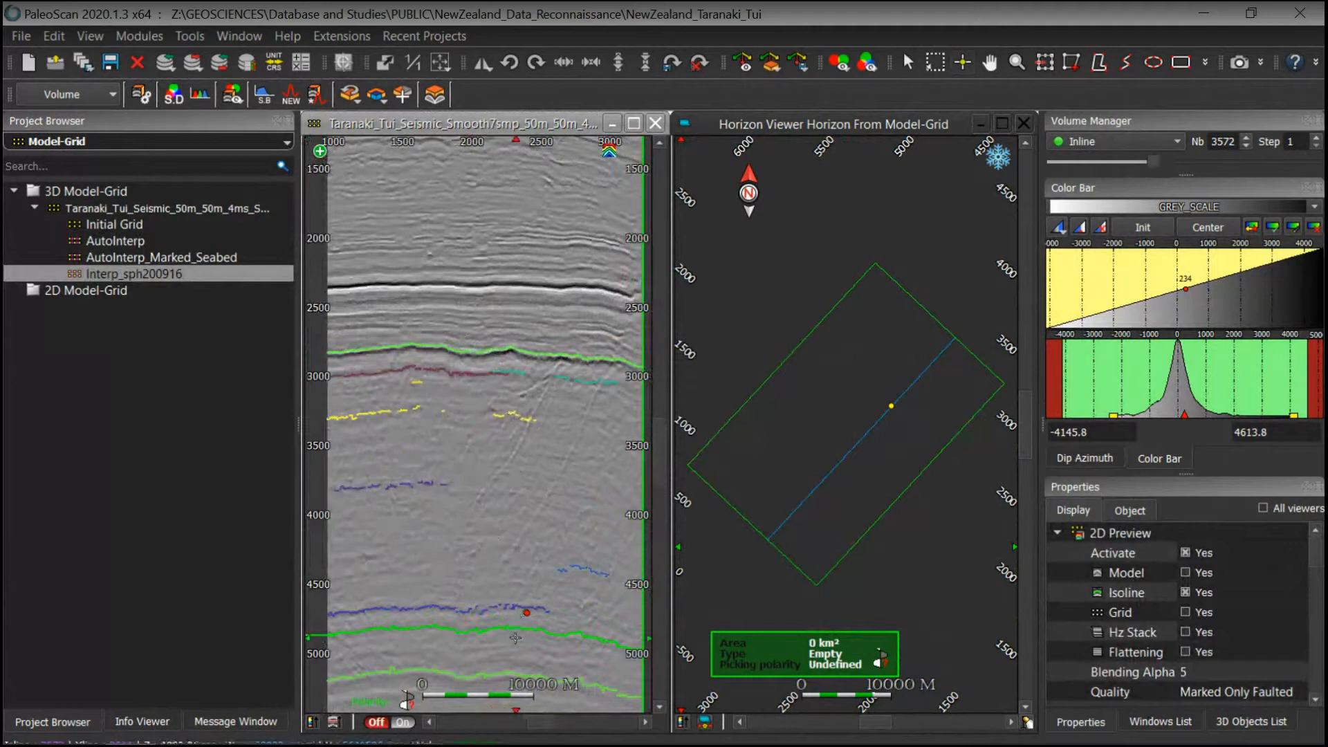
pyautogui.moveTo(510, 562); pyautogui.dragTo(506, 532, button='middle')
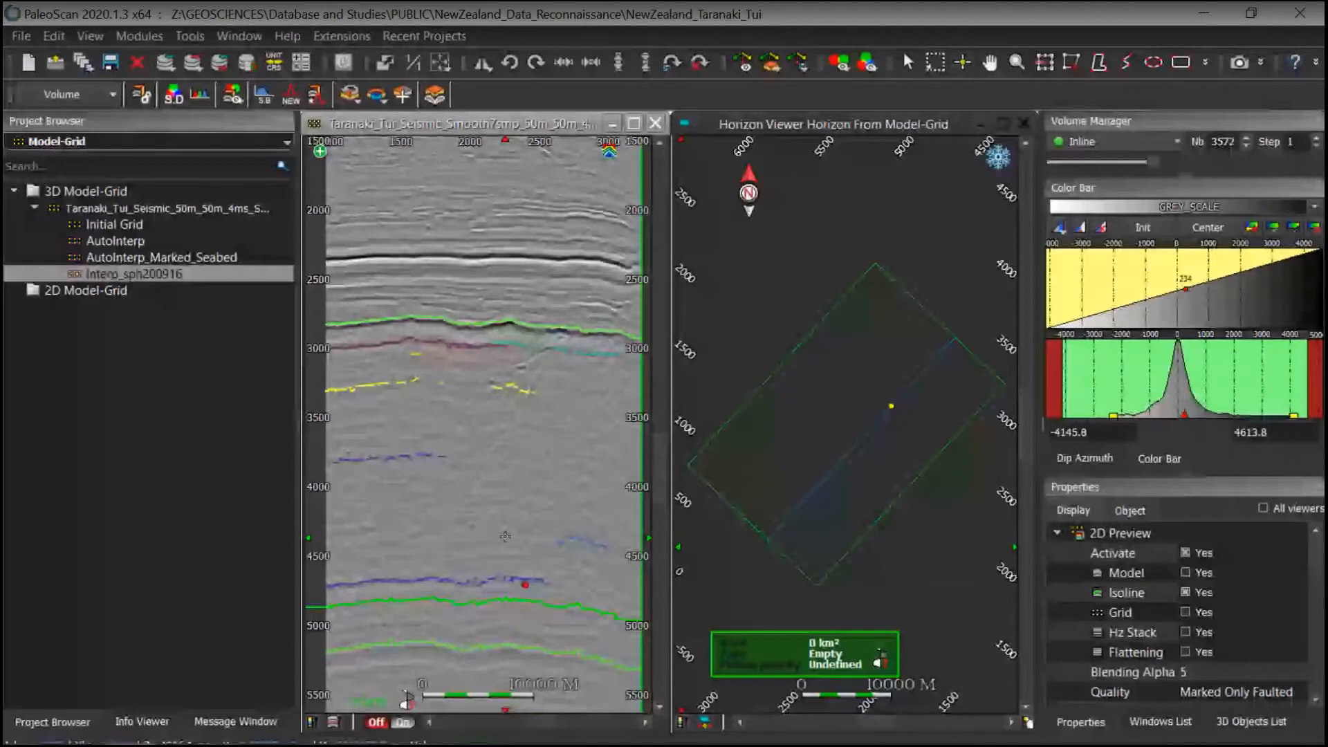
pyautogui.scroll(2, 513, 557)
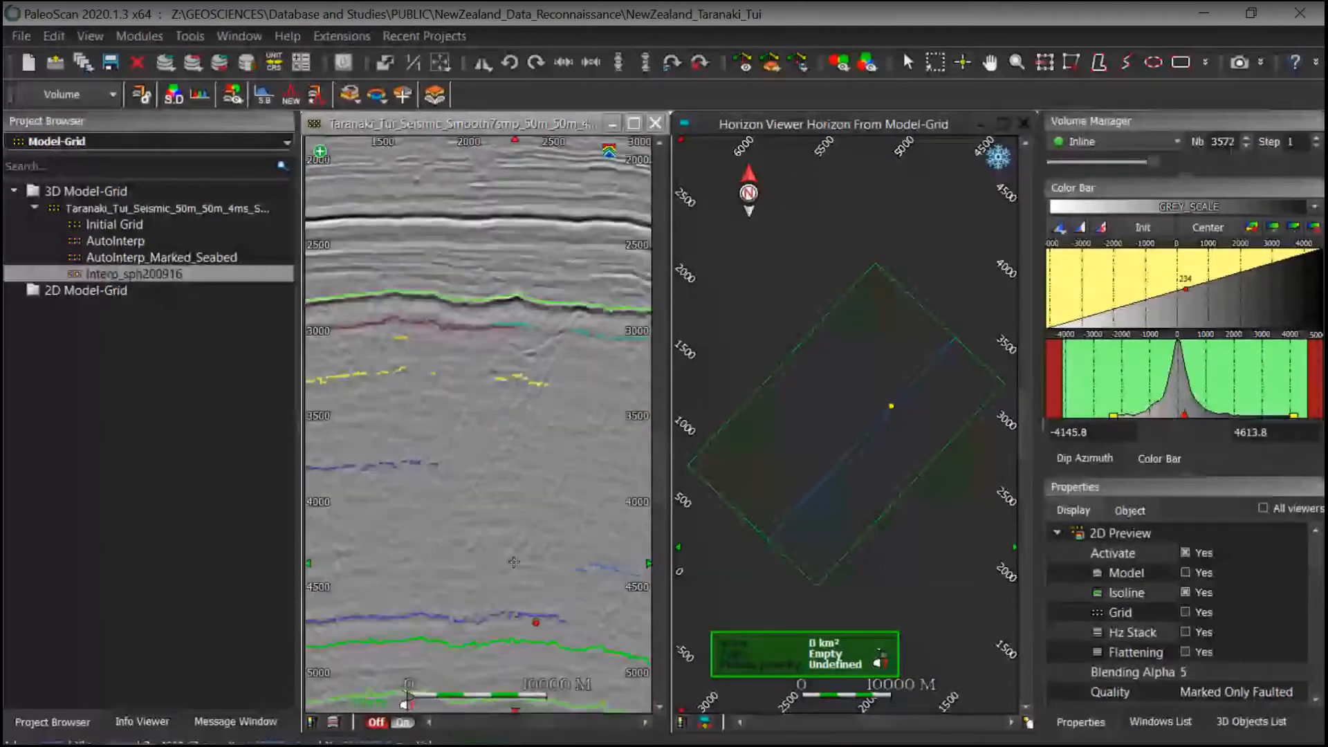
pyautogui.scroll(-3, 514, 561)
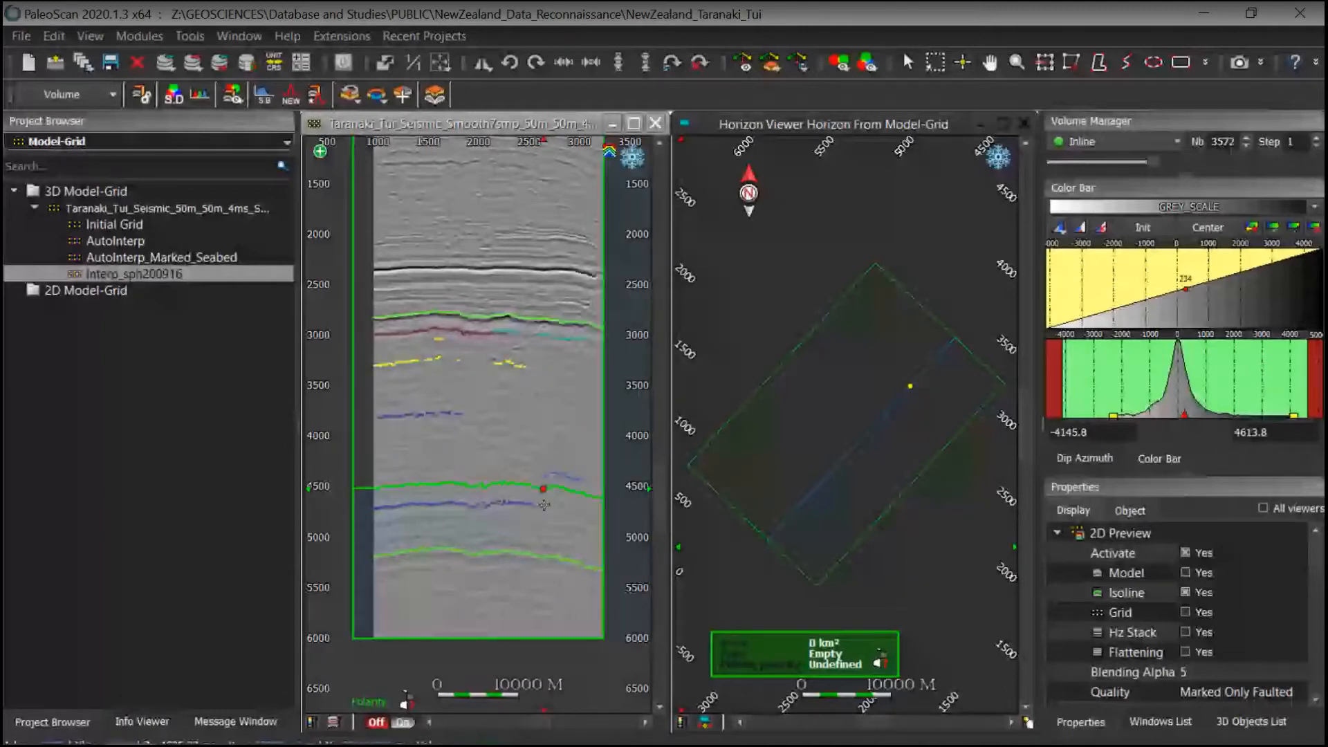
pyautogui.scroll(1, 544, 505)
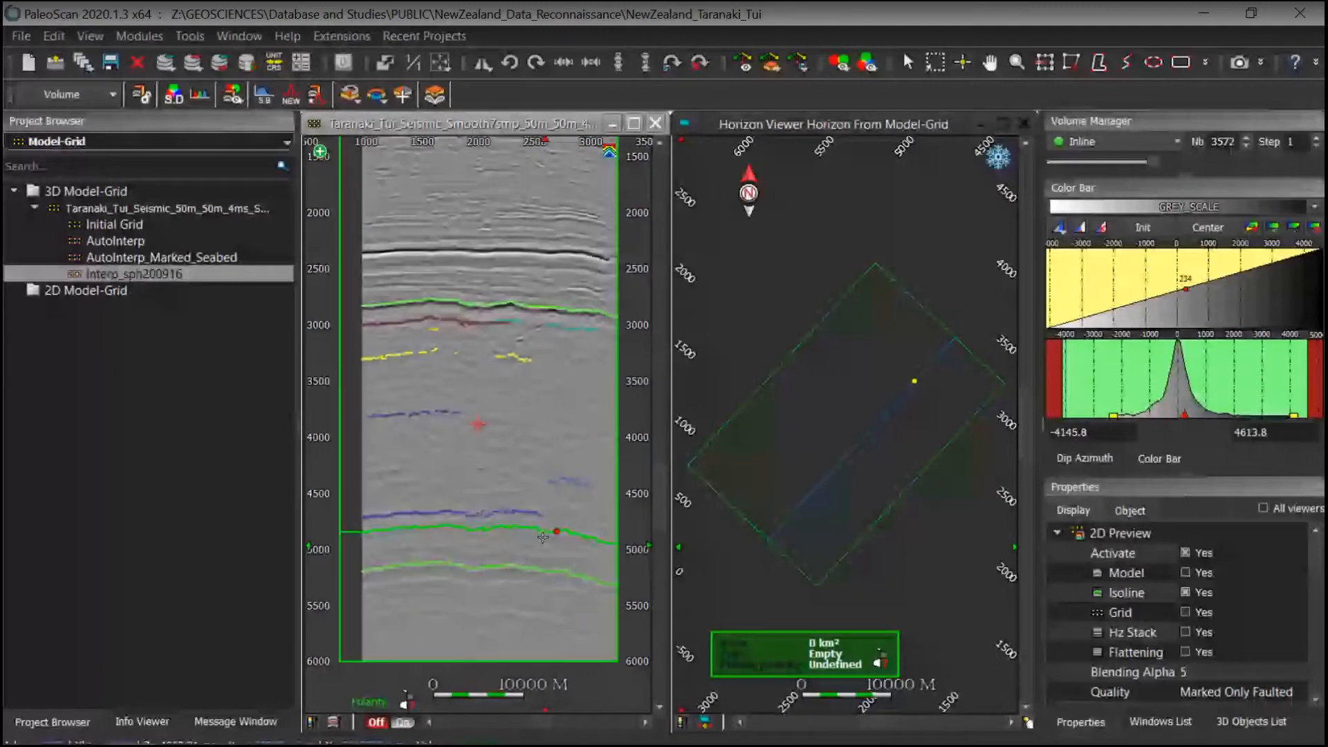
pyautogui.scroll(2, 513, 439)
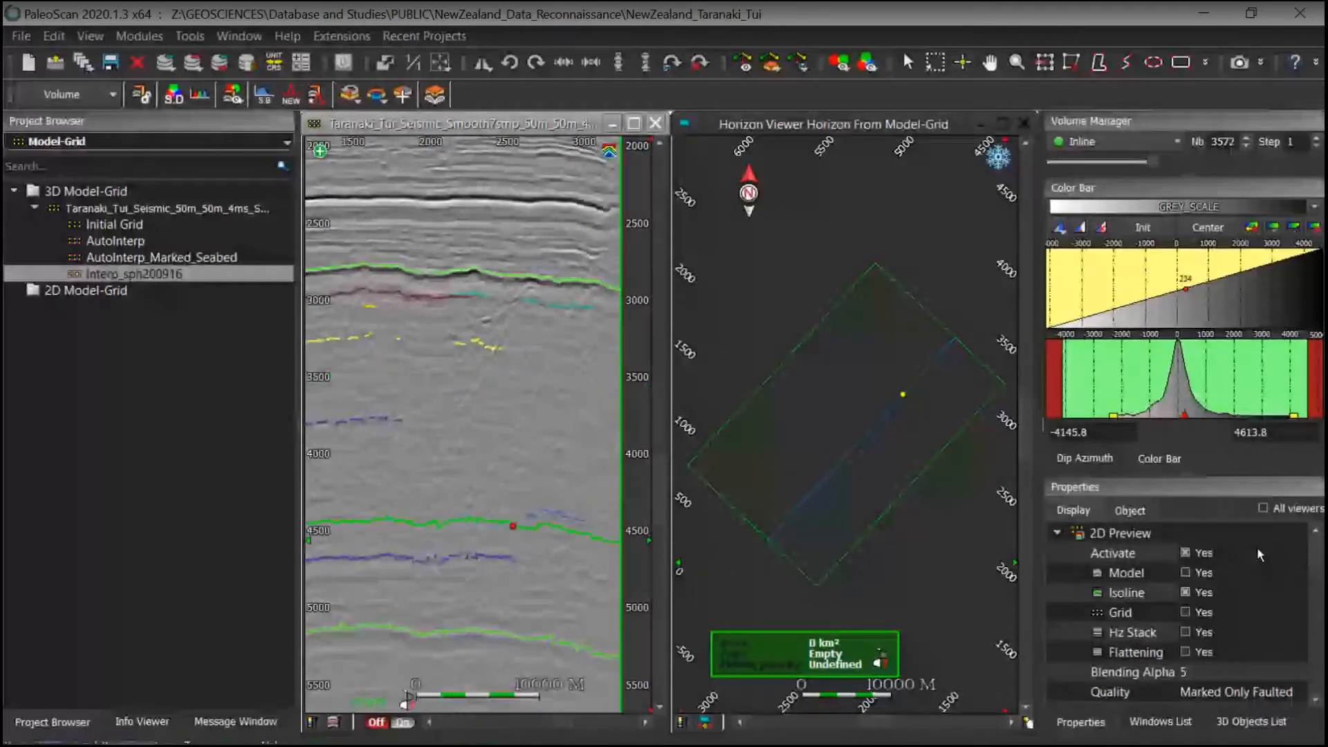
# Step: Show the model preview together with the isolines for comparison, then hide the model again
pyautogui.click(1185, 573)
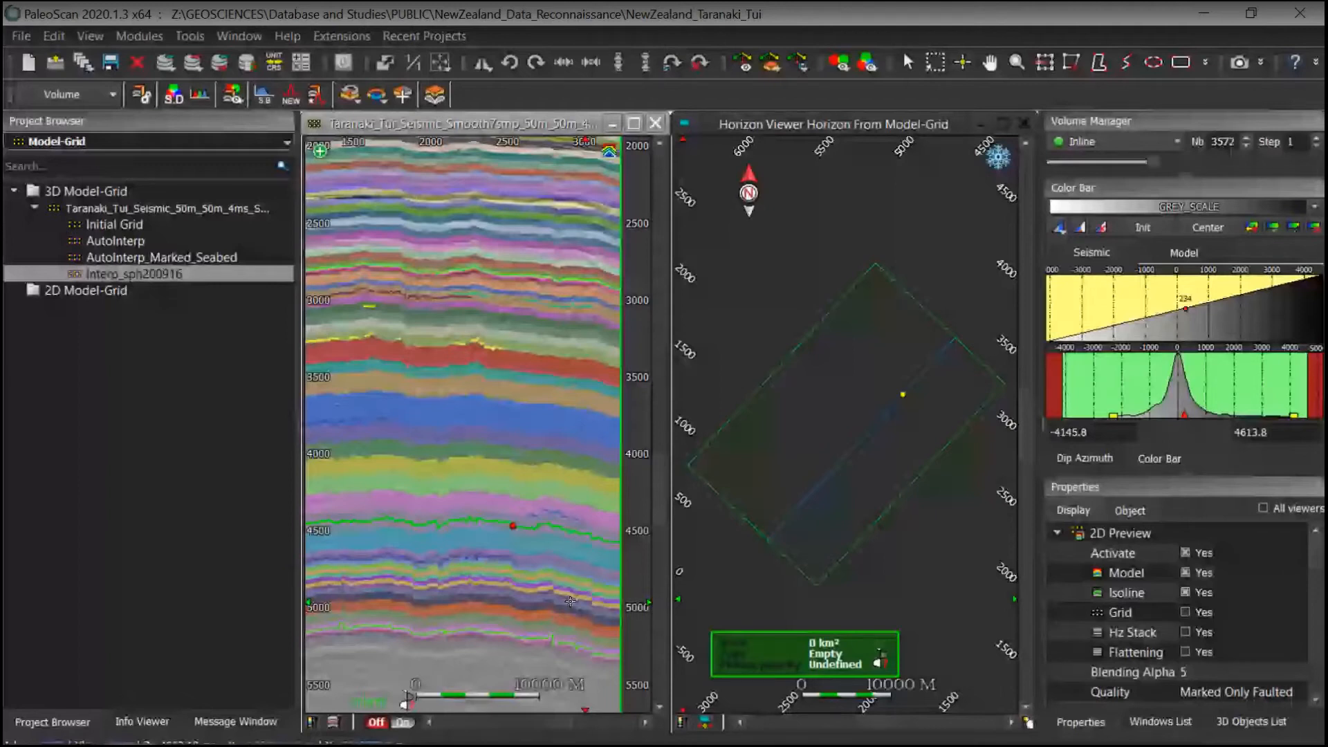
pyautogui.scroll(-3, 570, 601)
pyautogui.moveTo(533, 487); pyautogui.dragTo(537, 664, button='middle')
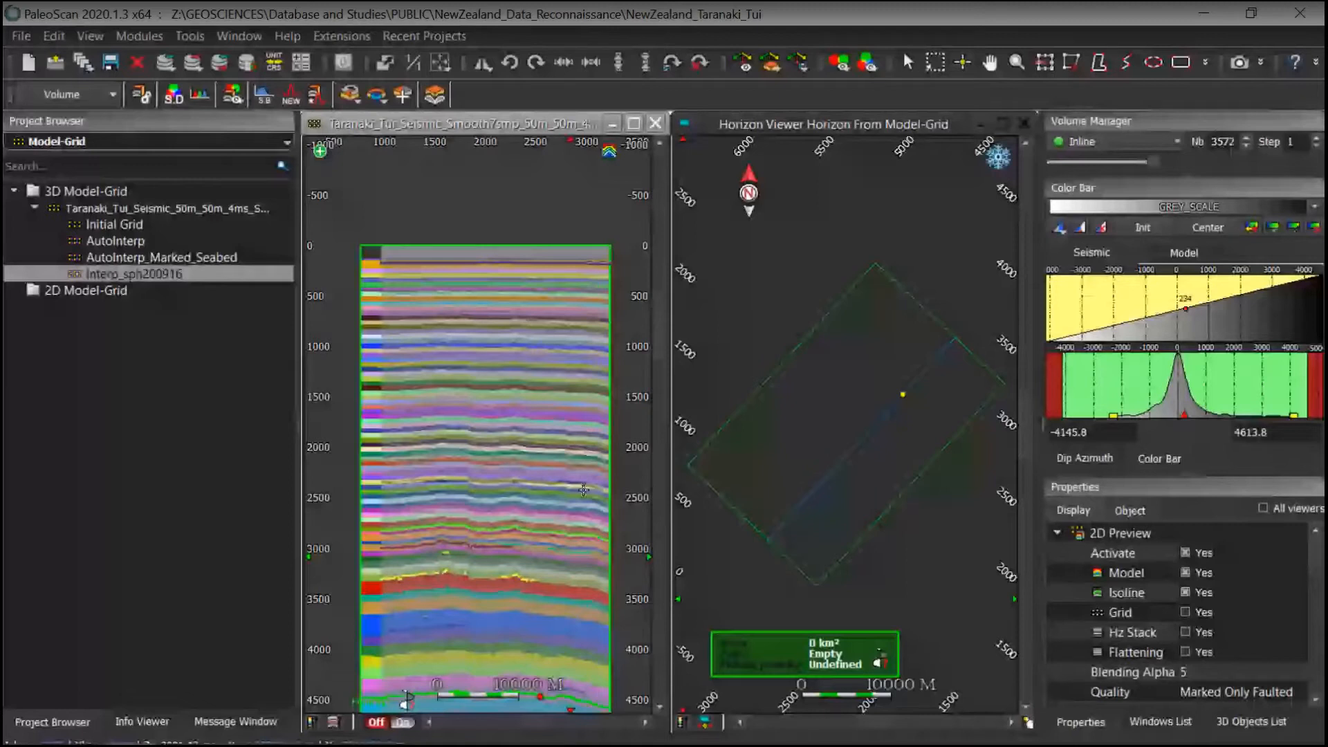
pyautogui.moveTo(500, 665); pyautogui.dragTo(485, 585, button='middle')
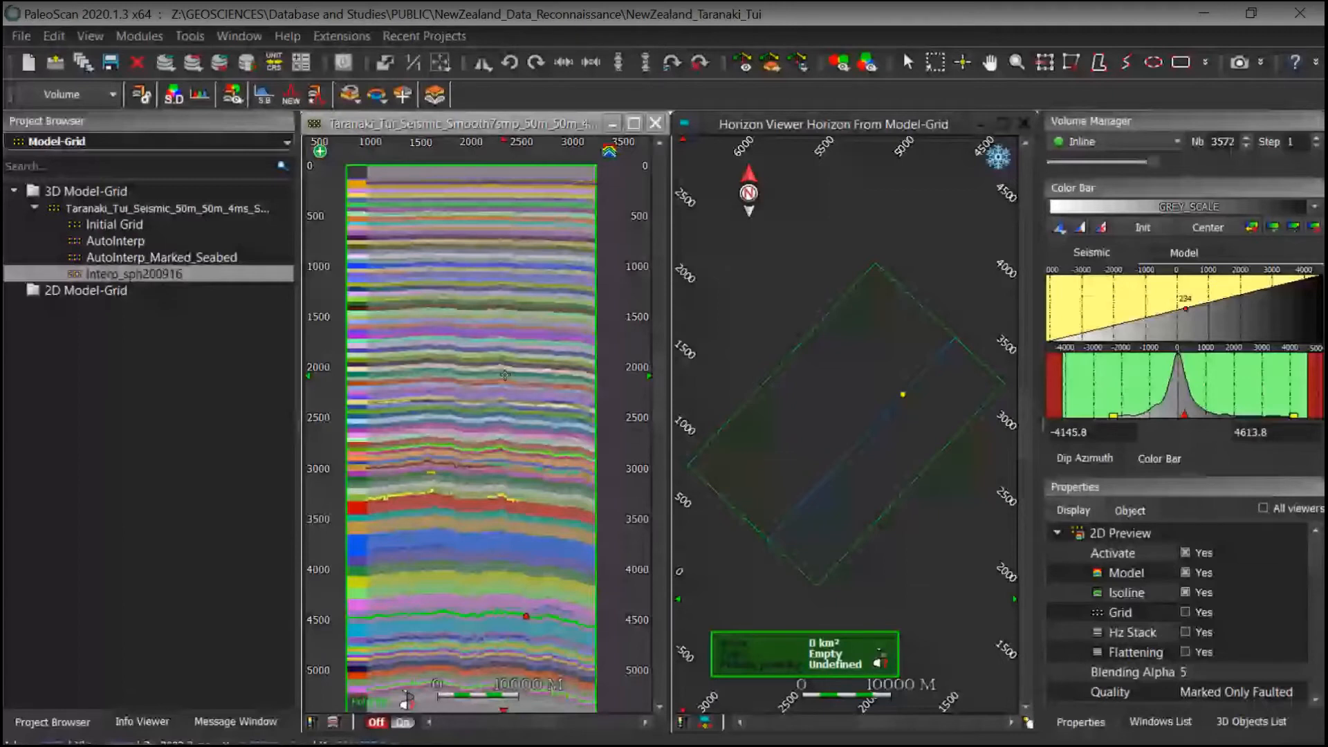
pyautogui.press('m')
pyautogui.moveTo(463, 580); pyautogui.dragTo(484, 483, button='middle')
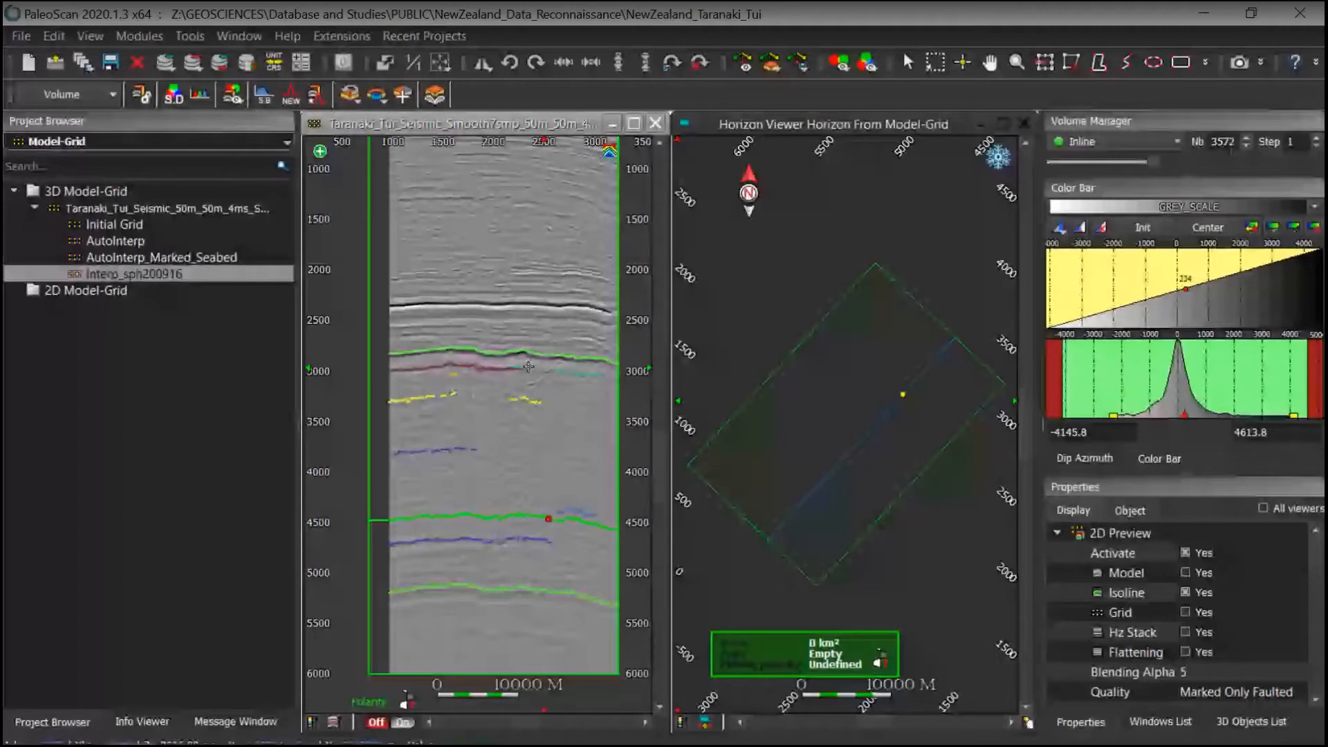
pyautogui.moveTo(528, 366); pyautogui.dragTo(503, 379, button='middle')
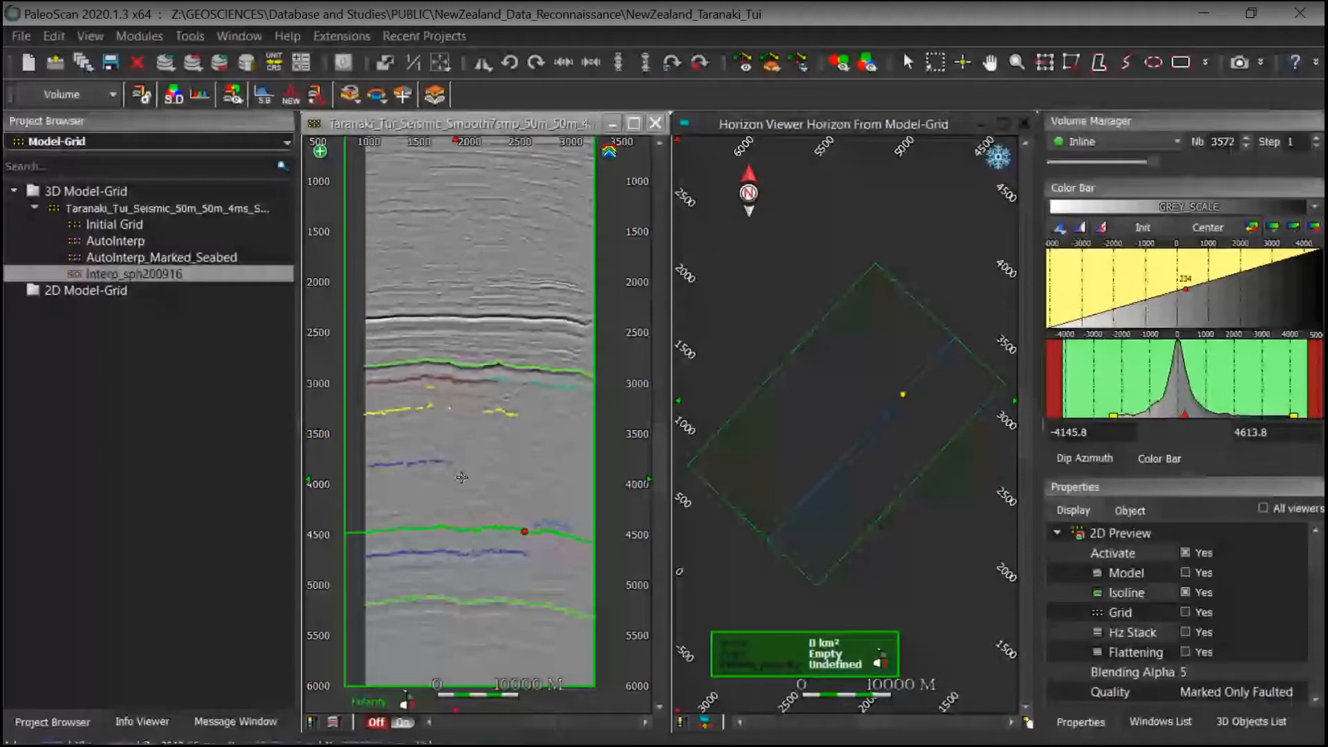
pyautogui.scroll(2, 461, 477)
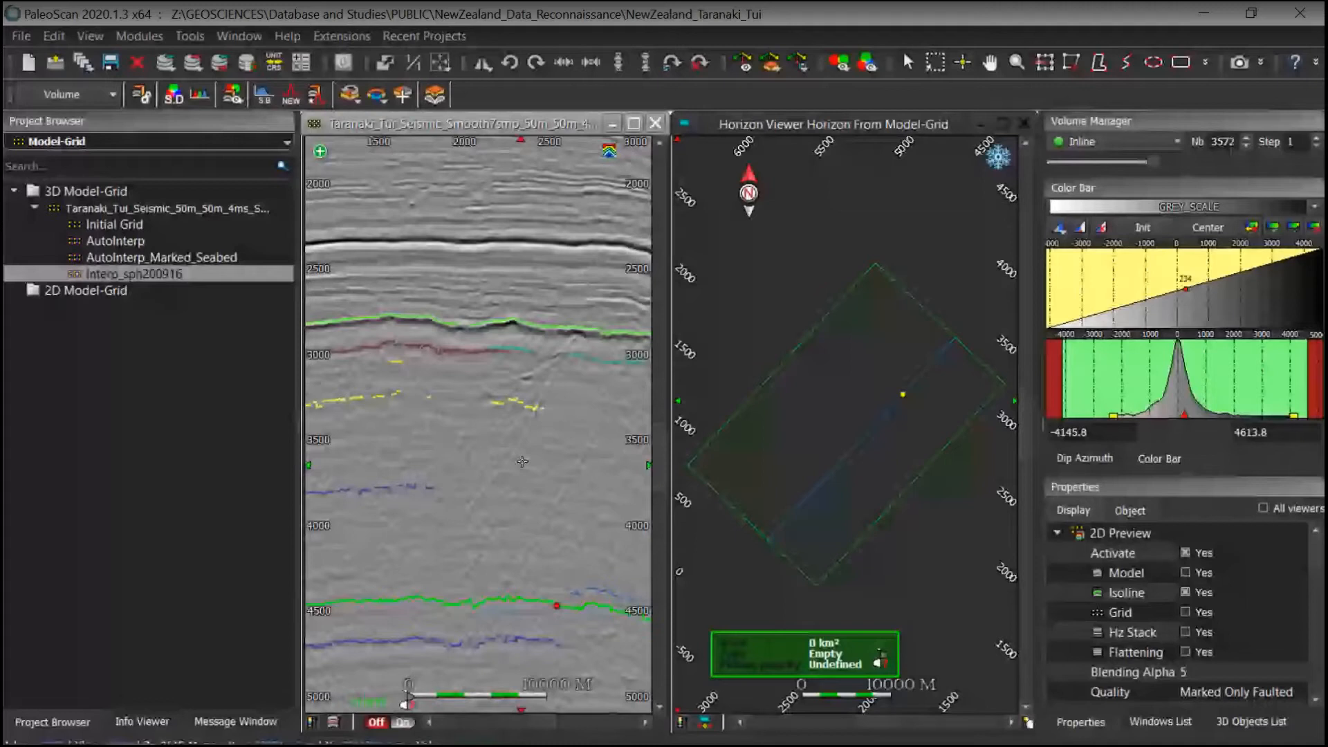
pyautogui.scroll(-1, 522, 462)
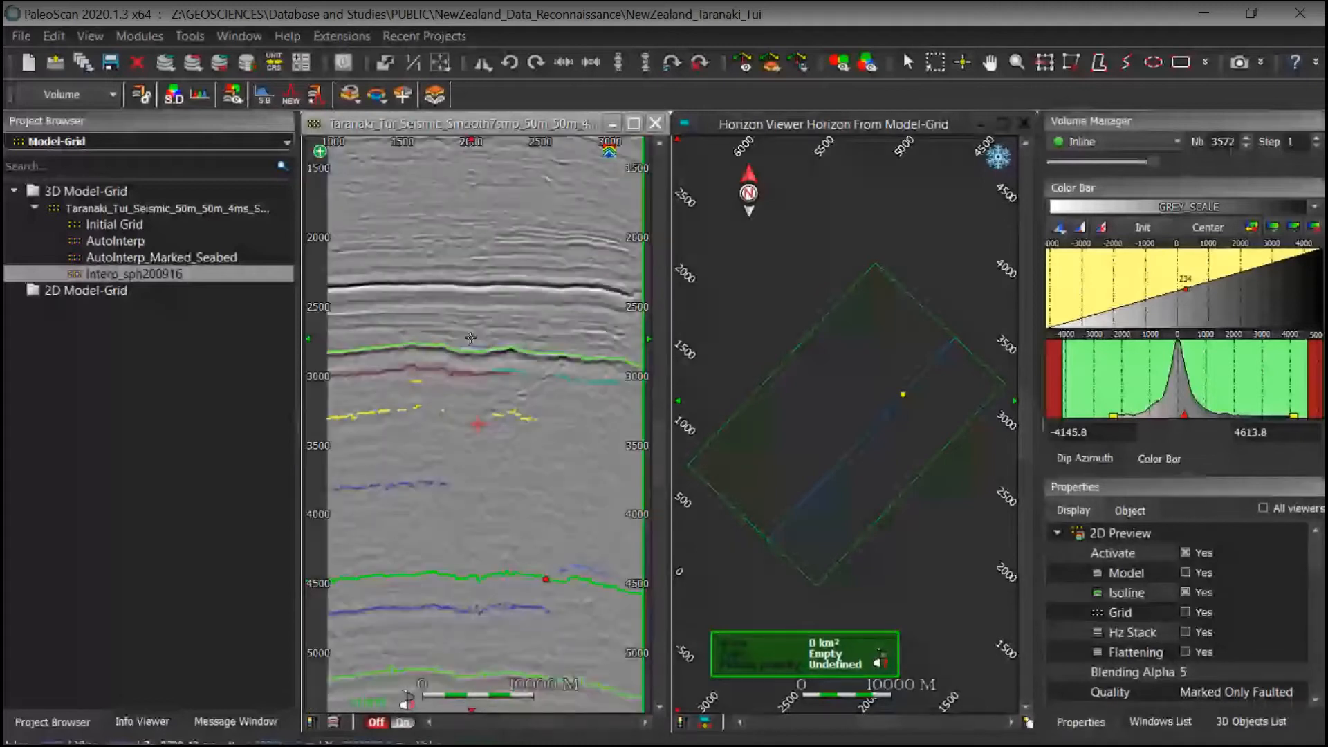
# Step: Open the NewZealand_GreatSouth_Waka project without saving the current interpretation
pyautogui.click(73, 72)
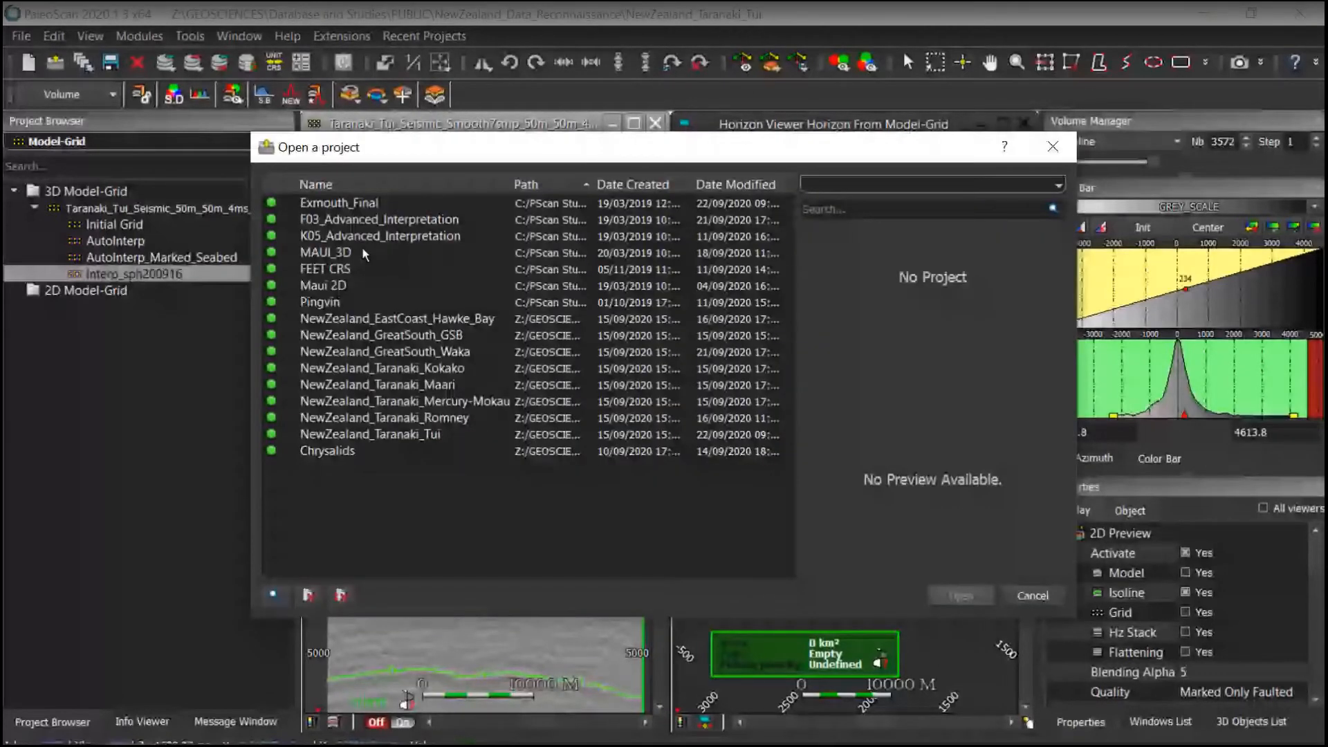
pyautogui.click(379, 353)
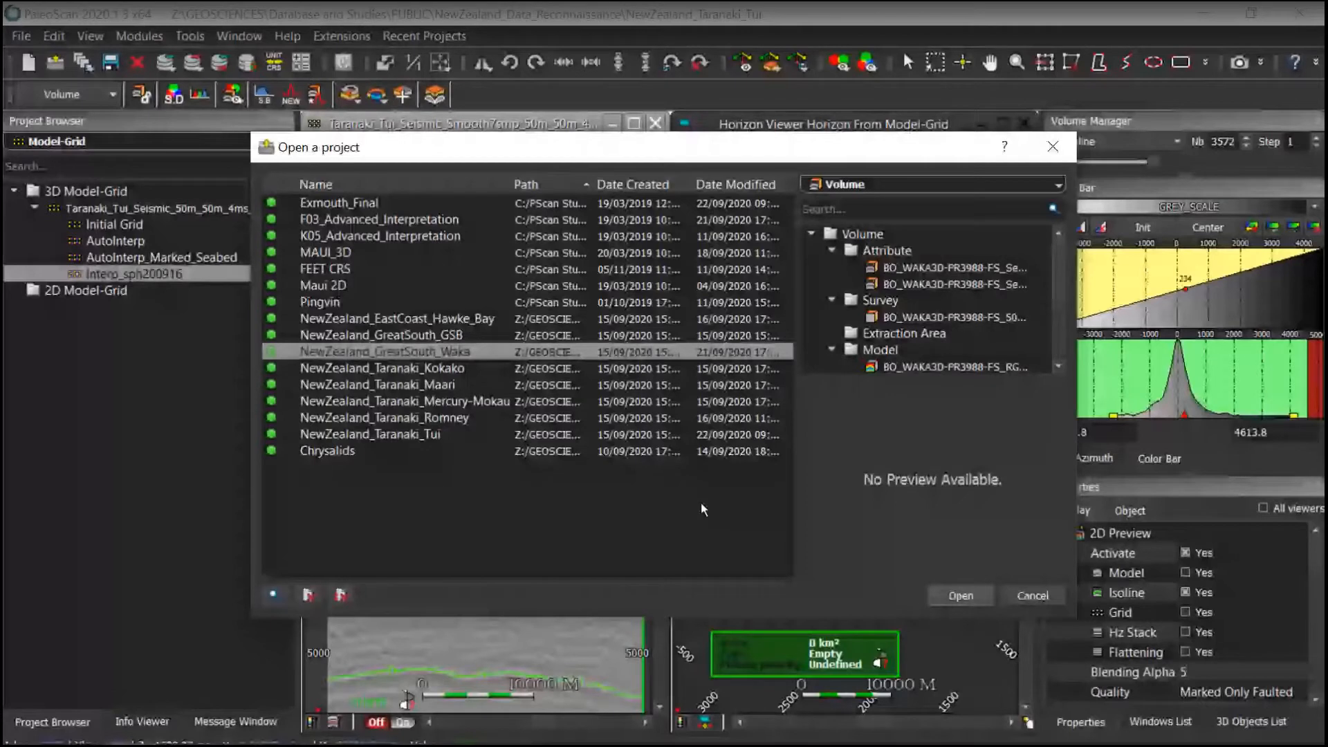
pyautogui.press('Return')
pyautogui.press('Return')
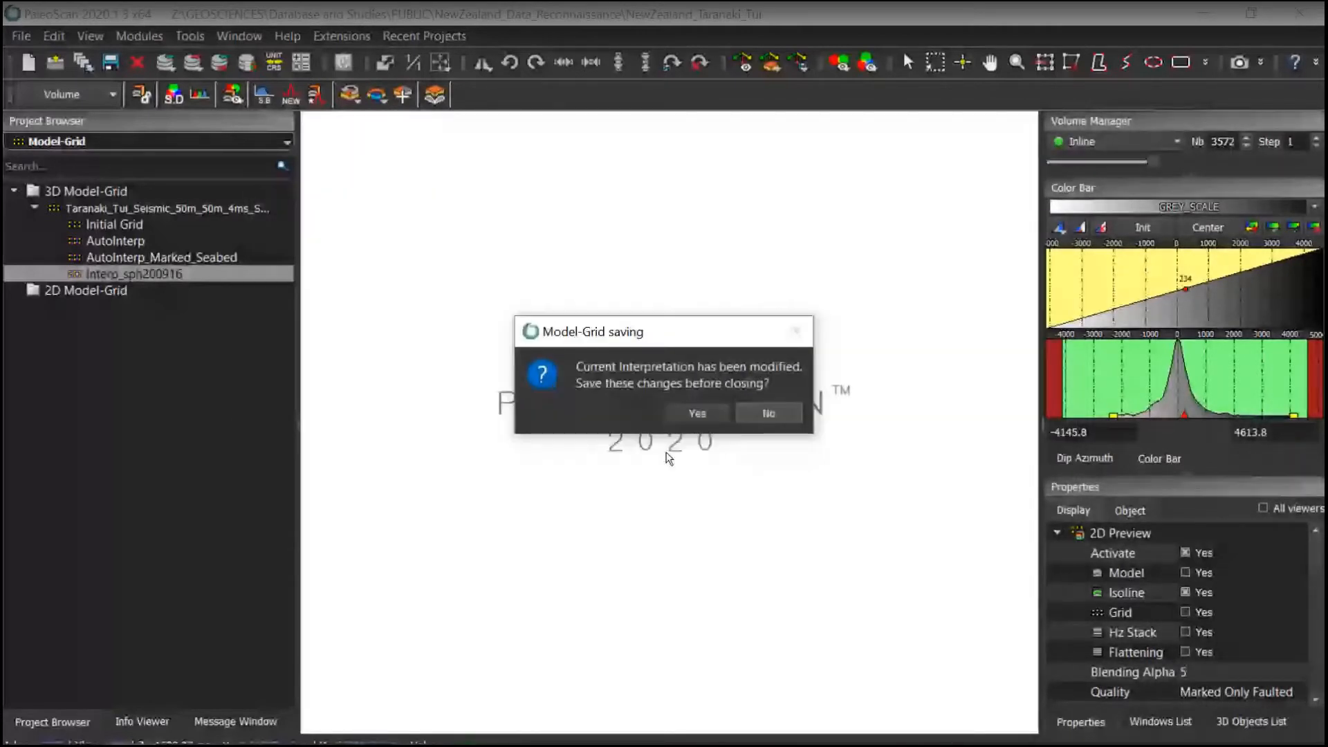
pyautogui.click(769, 412)
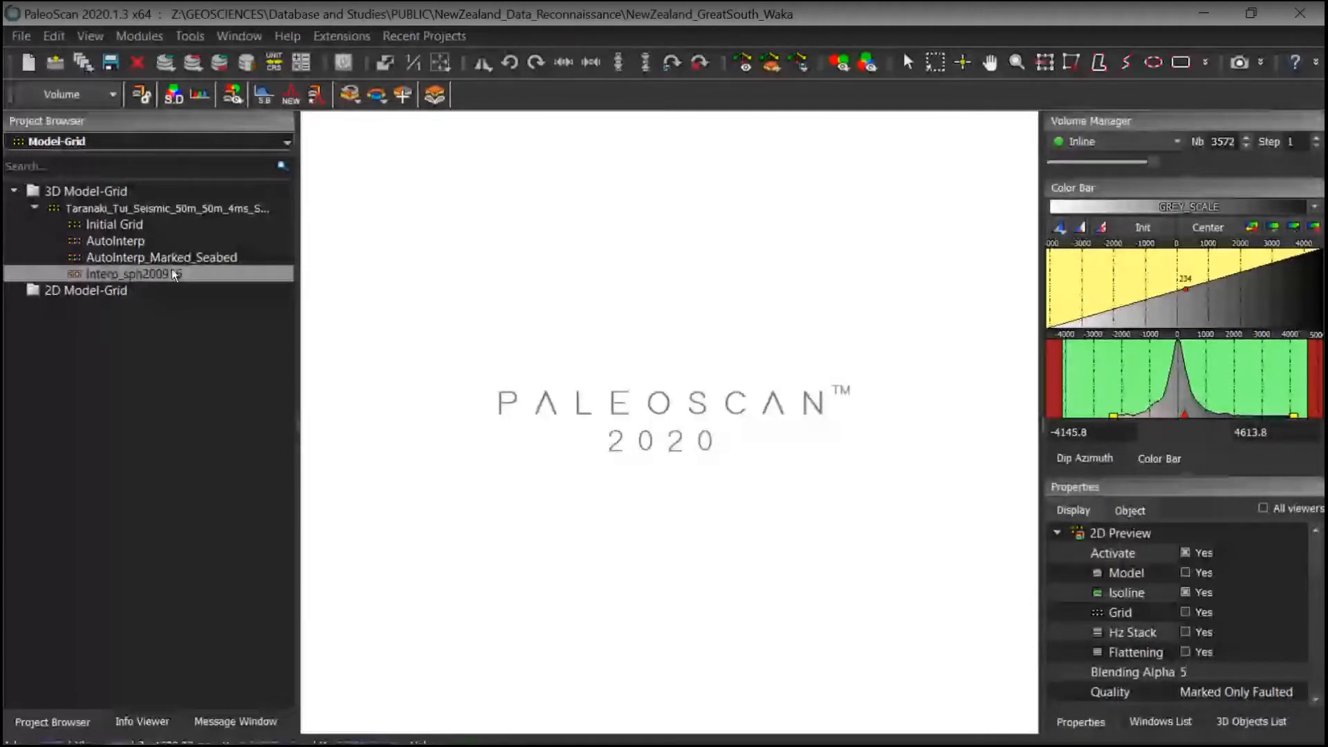
# Step: Filter the project browser to Model-Grid objects and review the AutoInterp display properties
pyautogui.click(105, 141)
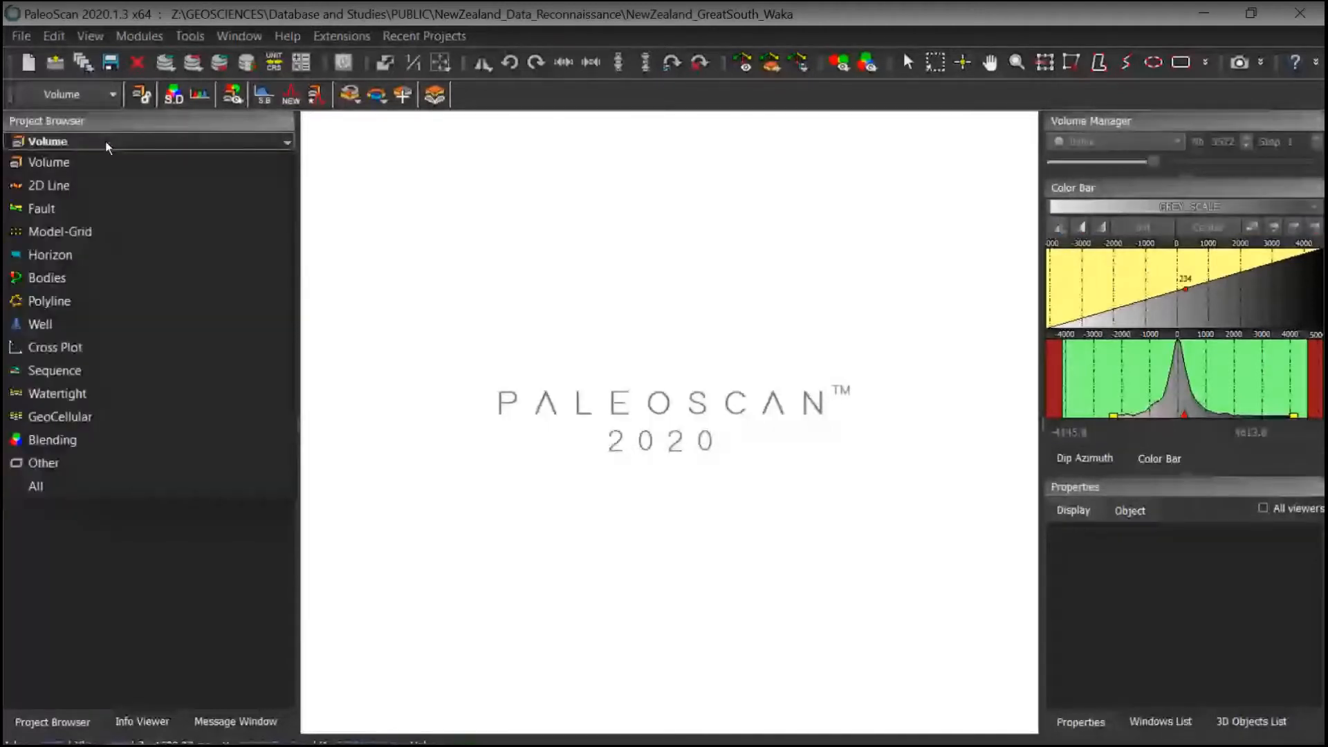
pyautogui.click(97, 232)
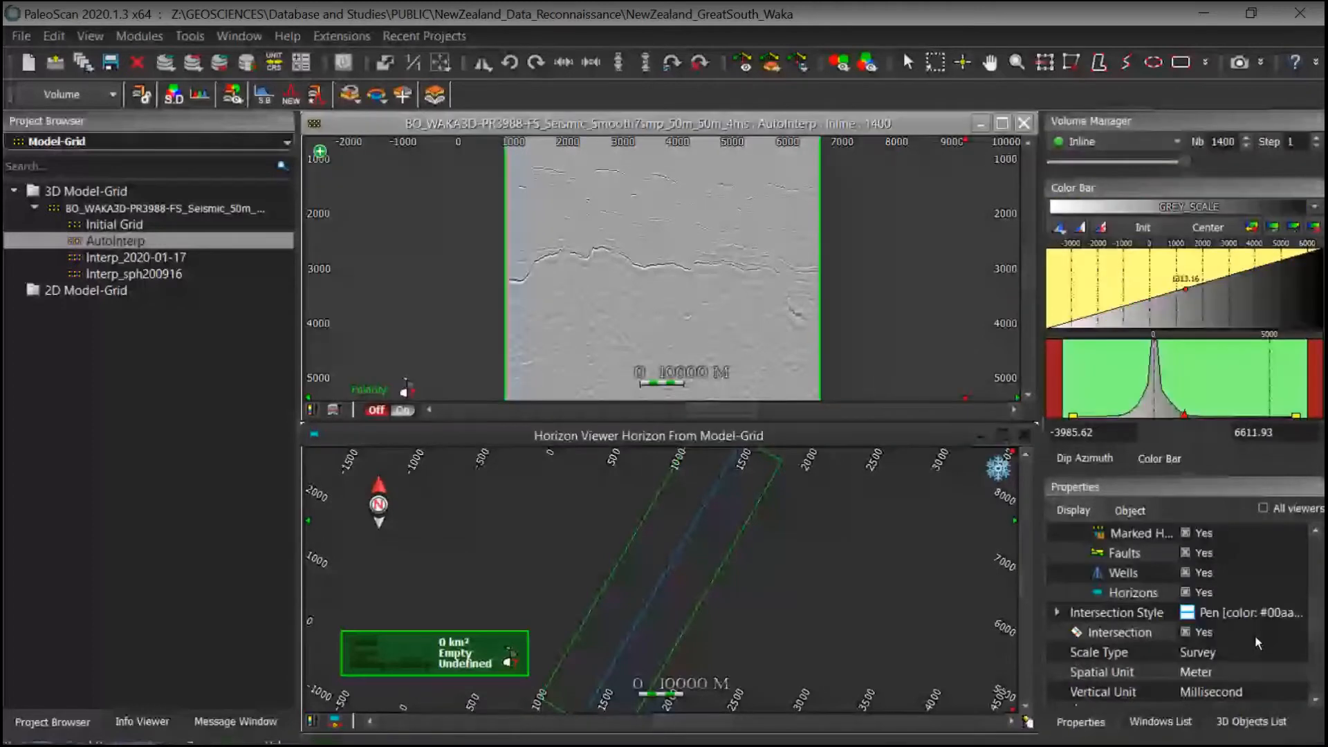
pyautogui.scroll(-3, 1231, 645)
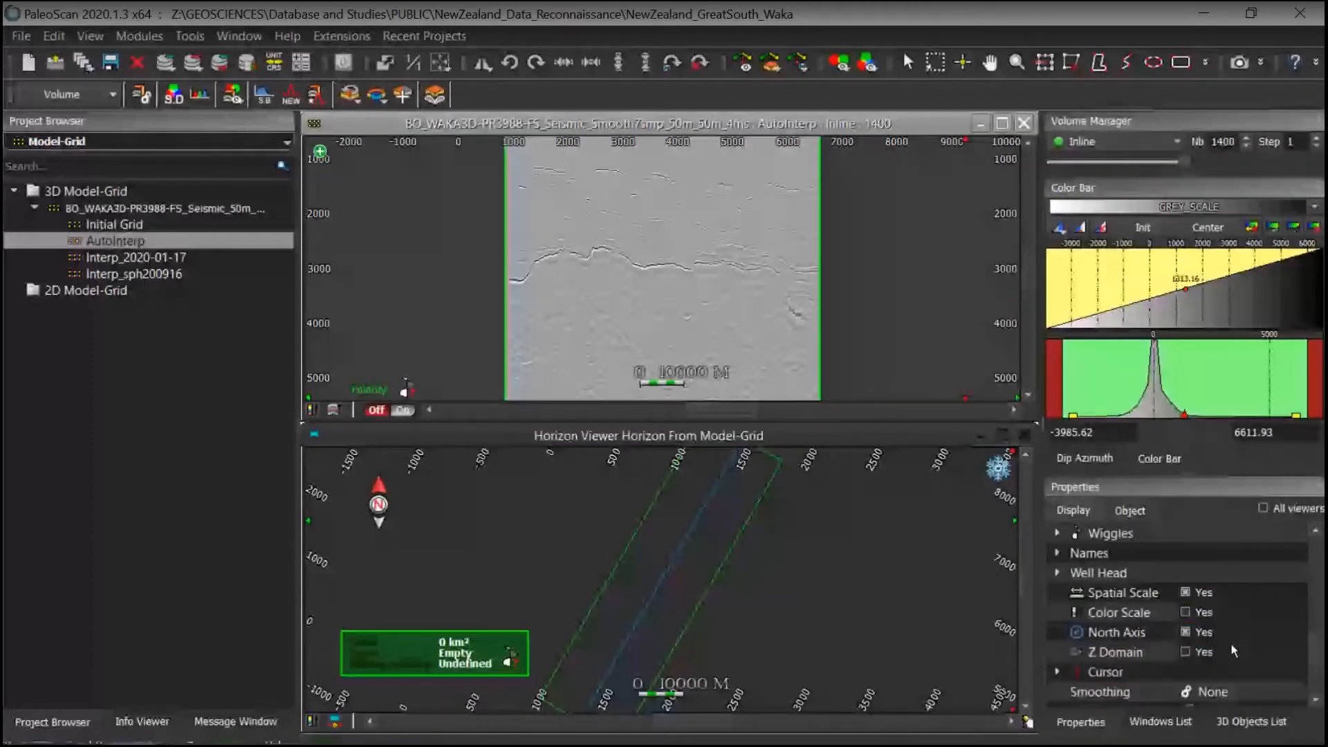
pyautogui.scroll(-4, 1231, 644)
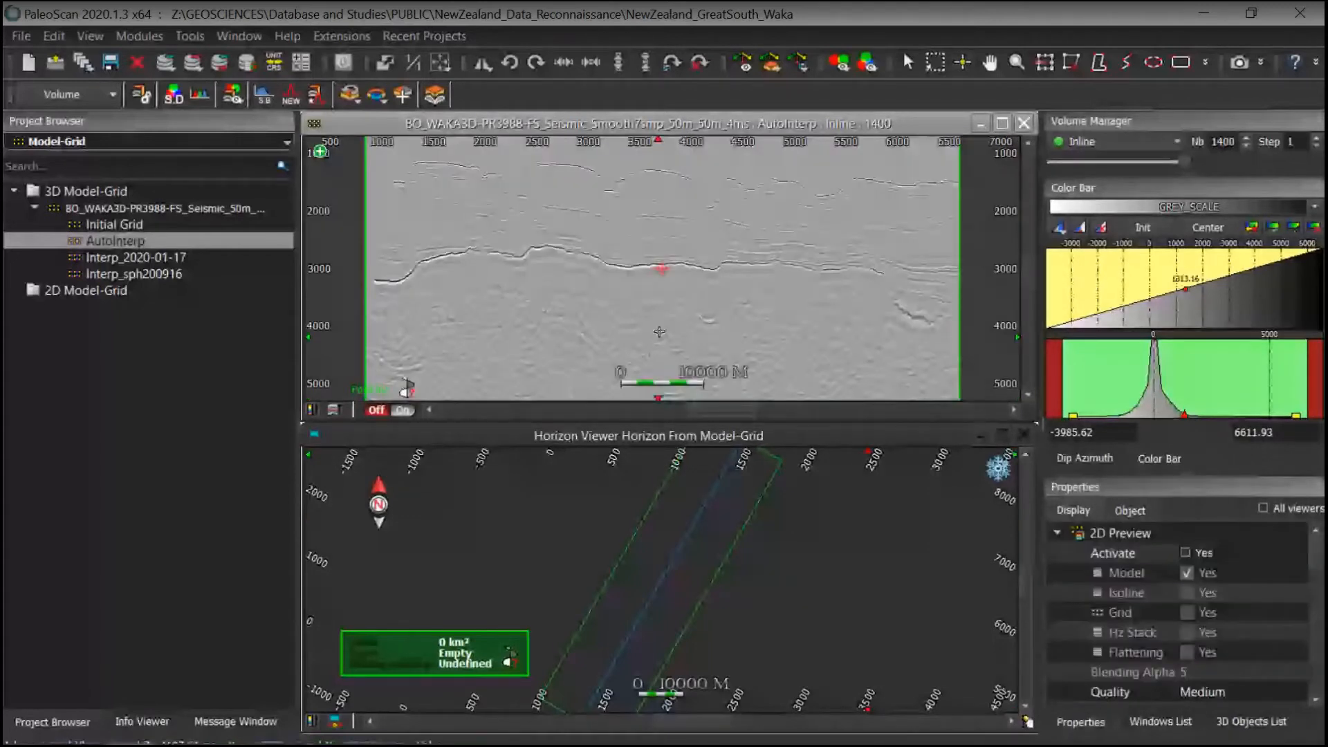
# Step: Switch the project browser to Polyline objects to reach the Injectite example location
pyautogui.scroll(1, 659, 332)
pyautogui.moveTo(683, 227); pyautogui.dragTo(795, 287, button='middle')
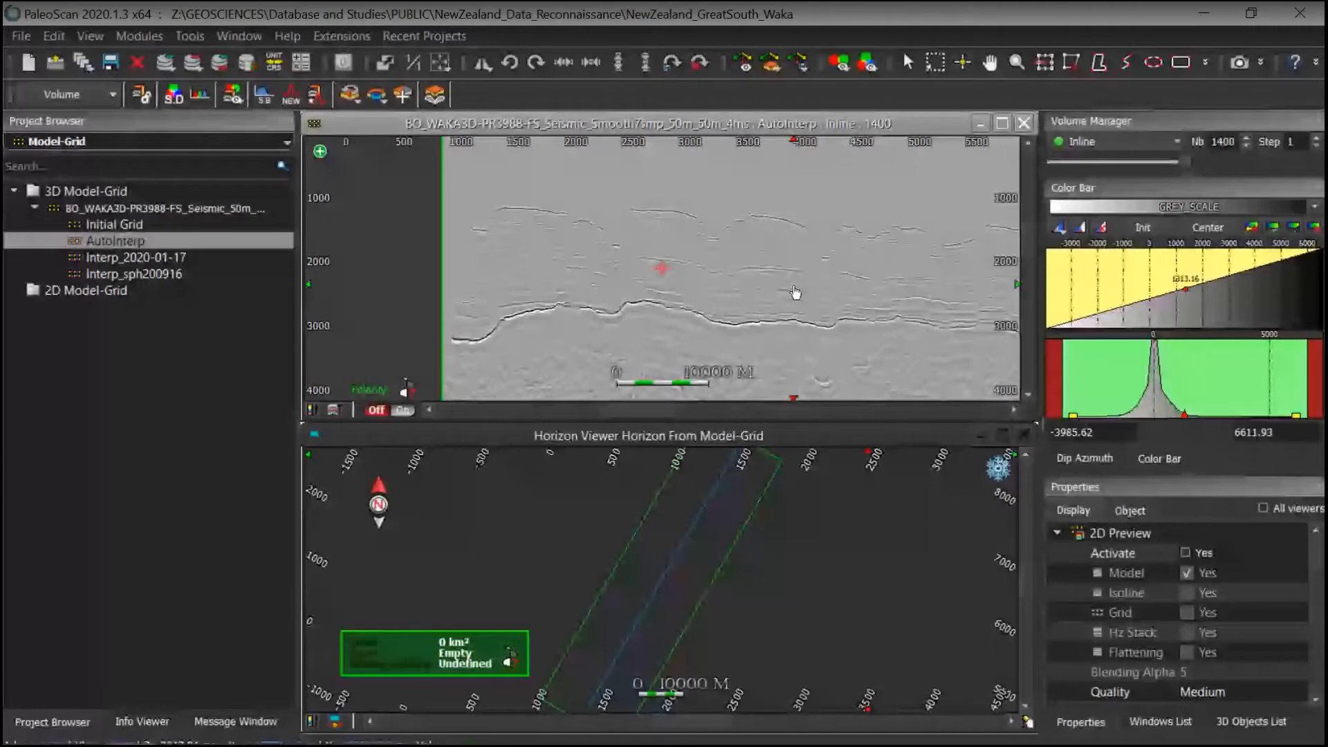
pyautogui.click(55, 142)
pyautogui.click(56, 305)
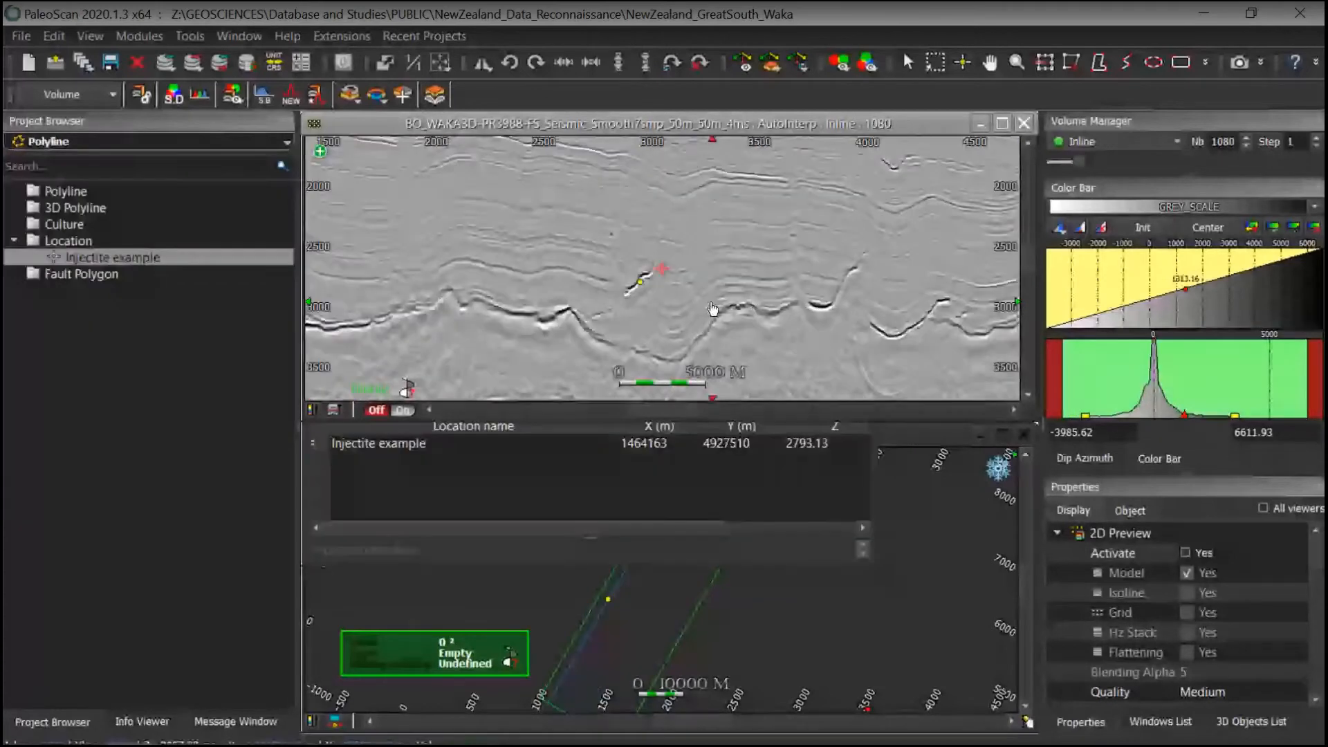
# Step: Zoom in on the injectite location on the inline and activate the 2D preview of the AutoInterp model
pyautogui.scroll(4, 712, 309)
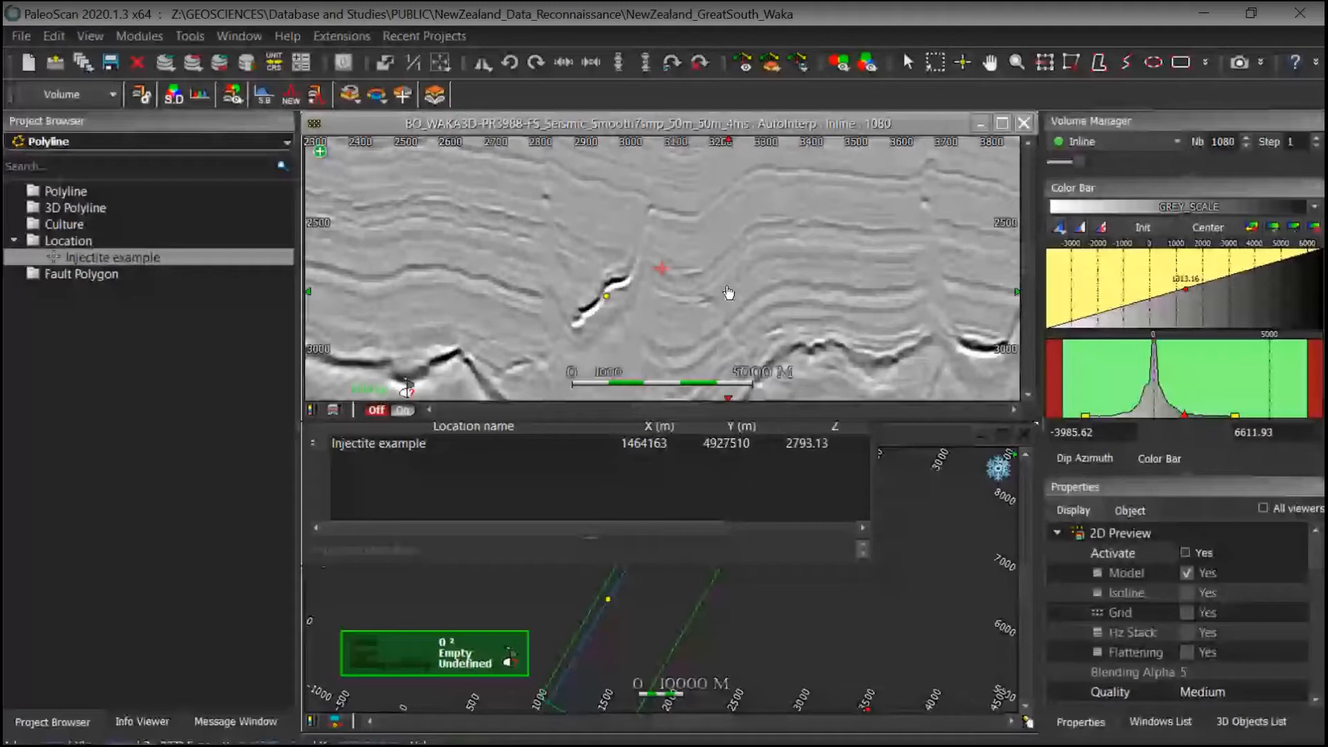
pyautogui.moveTo(728, 292); pyautogui.dragTo(701, 258, button='middle')
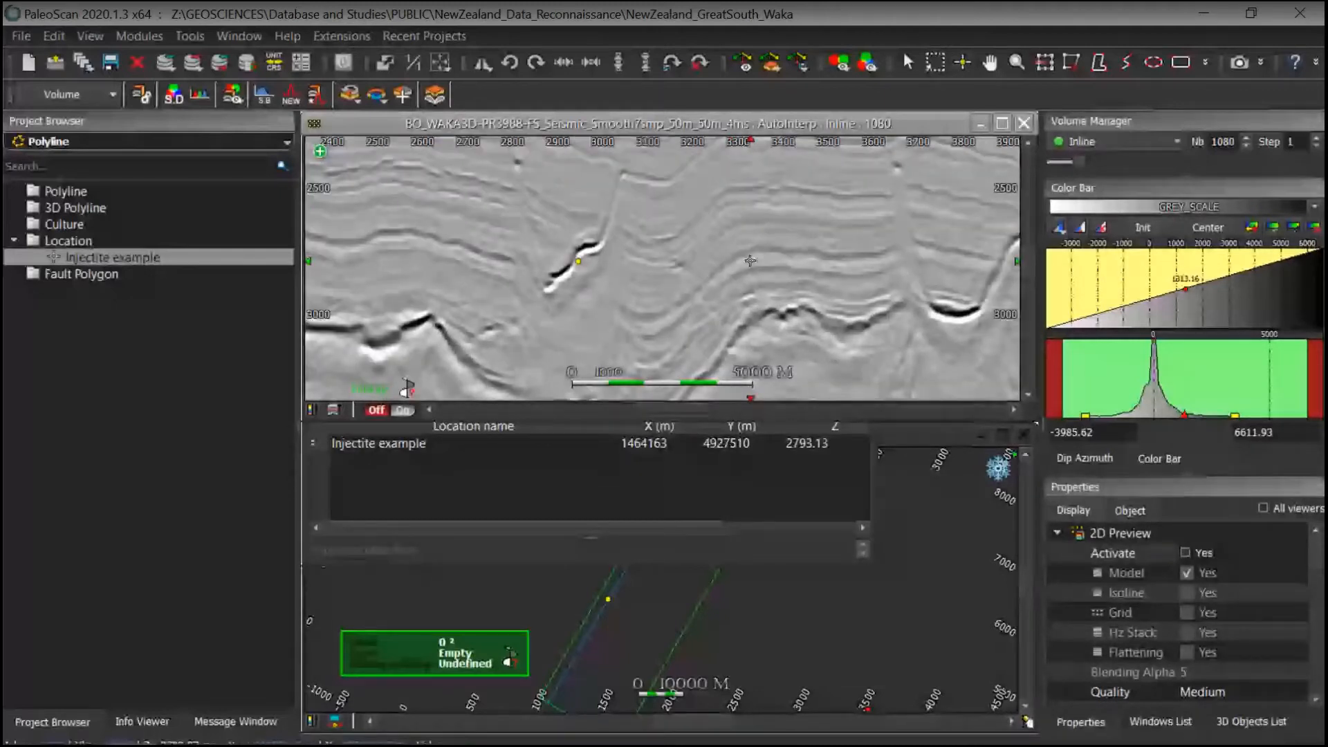
pyautogui.moveTo(709, 253); pyautogui.dragTo(681, 293, button='middle')
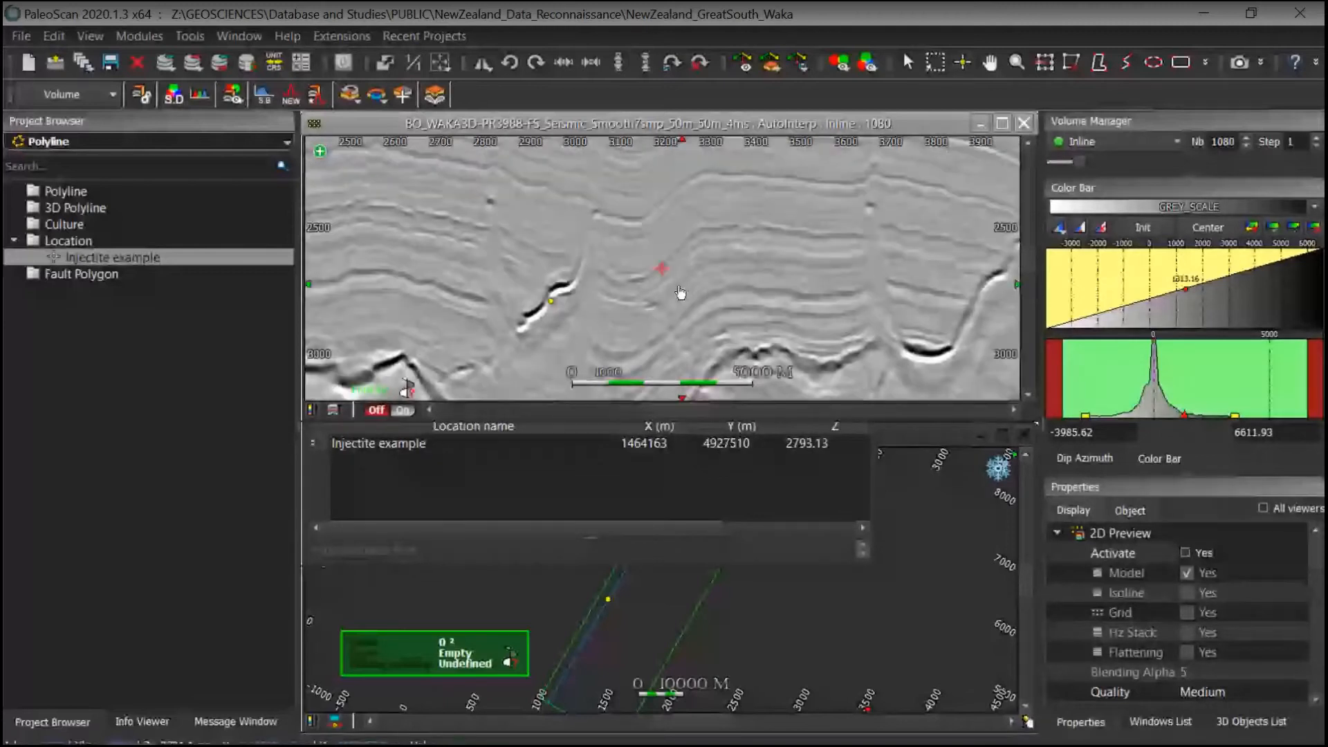
pyautogui.scroll(-3, 636, 287)
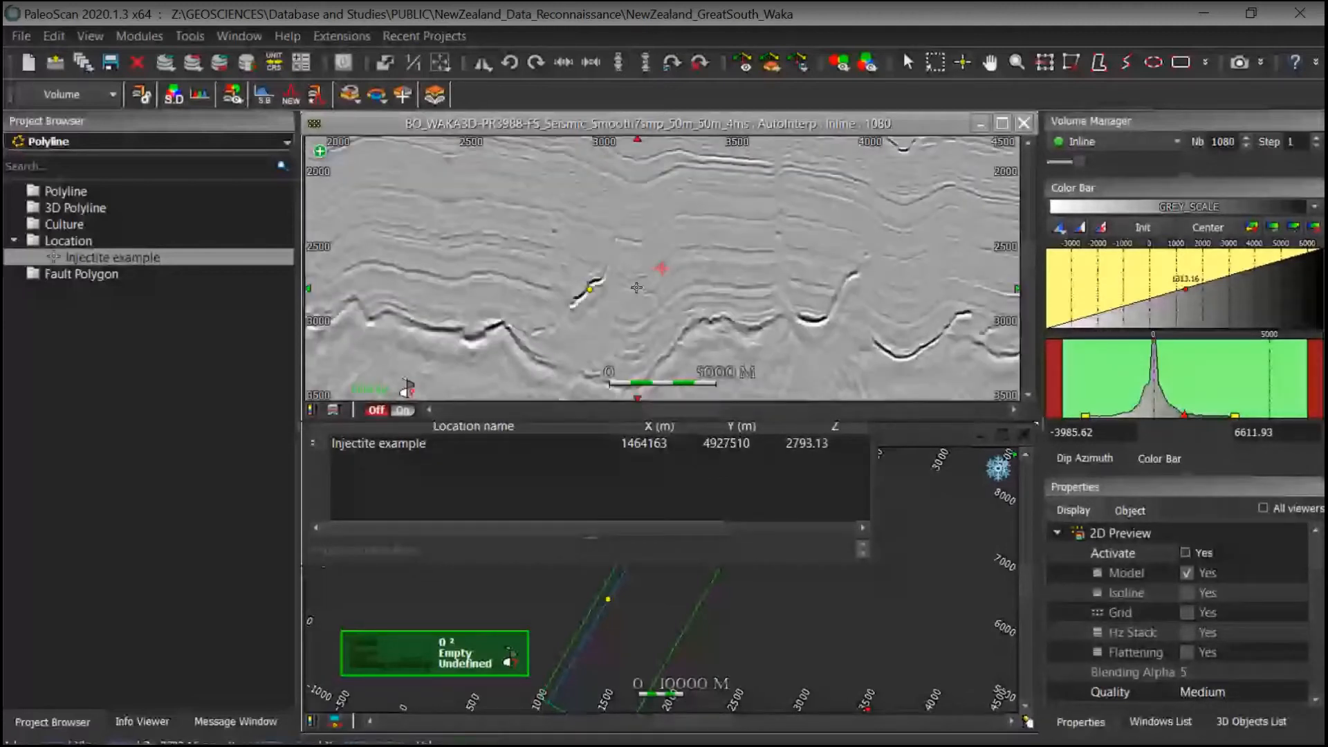
pyautogui.moveTo(577, 291); pyautogui.dragTo(609, 305, button='middle')
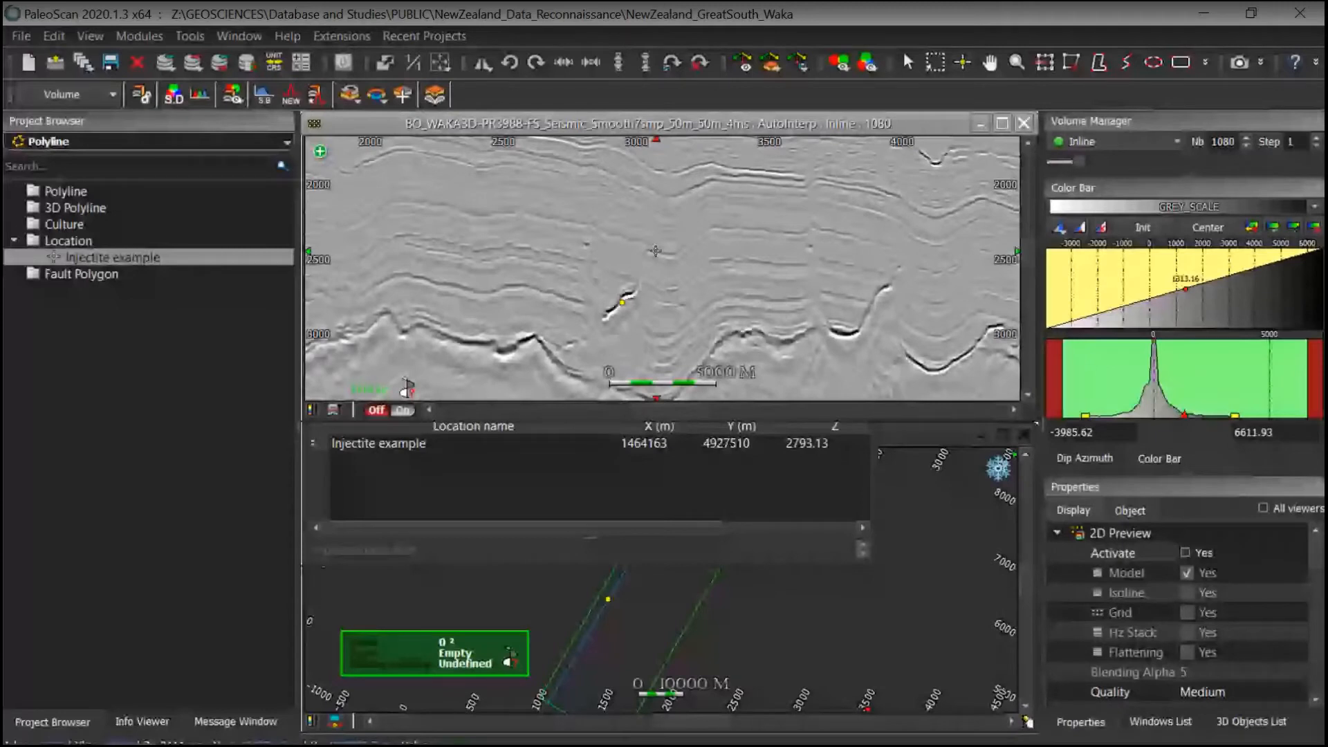
pyautogui.scroll(3, 655, 251)
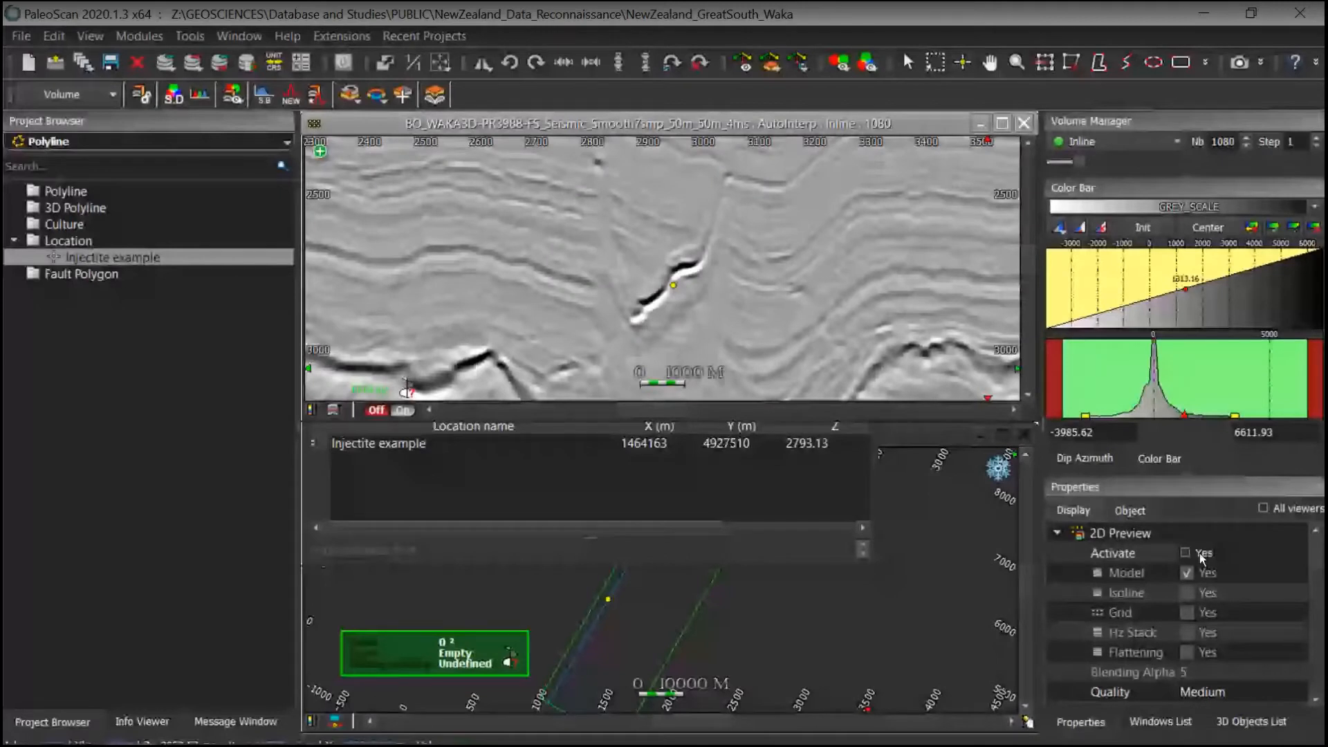
pyautogui.click(1185, 553)
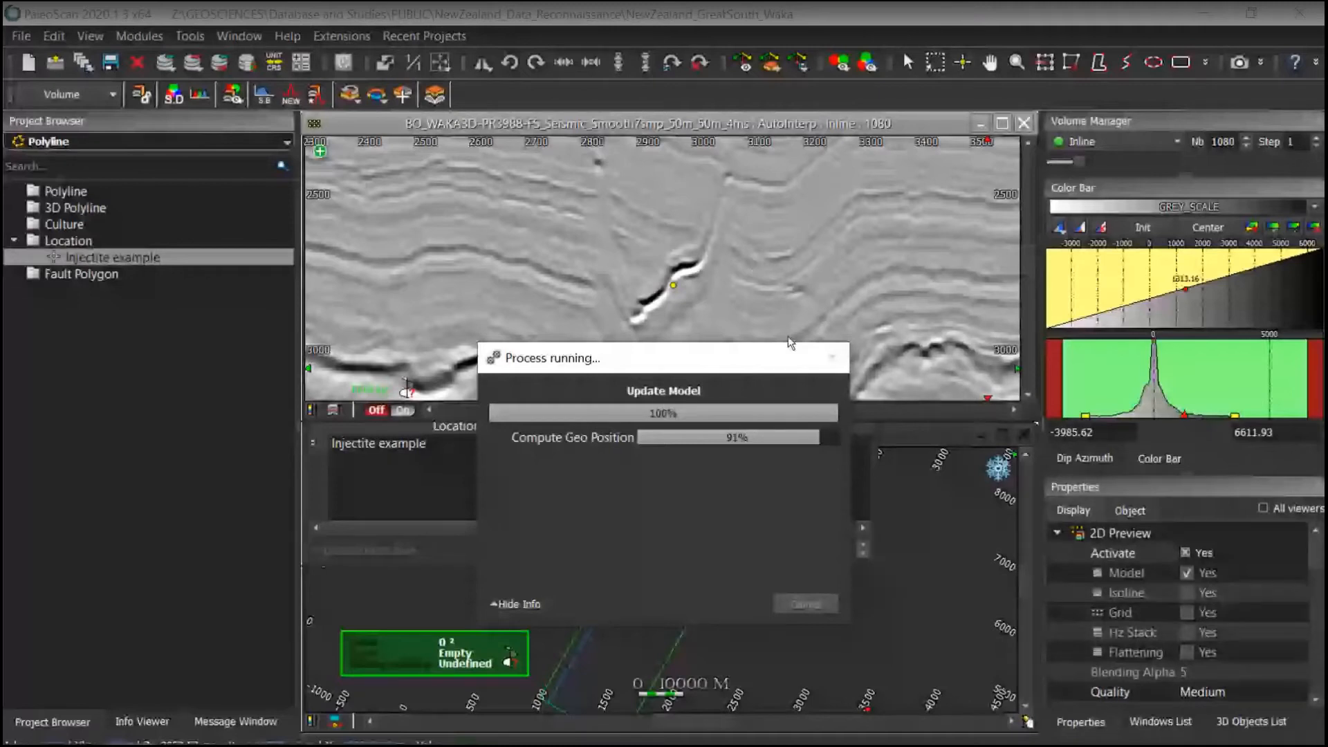
# Step: Examine the model preview around the injectite, then hide the model to show the horizons on seismic
pyautogui.scroll(-3, 657, 250)
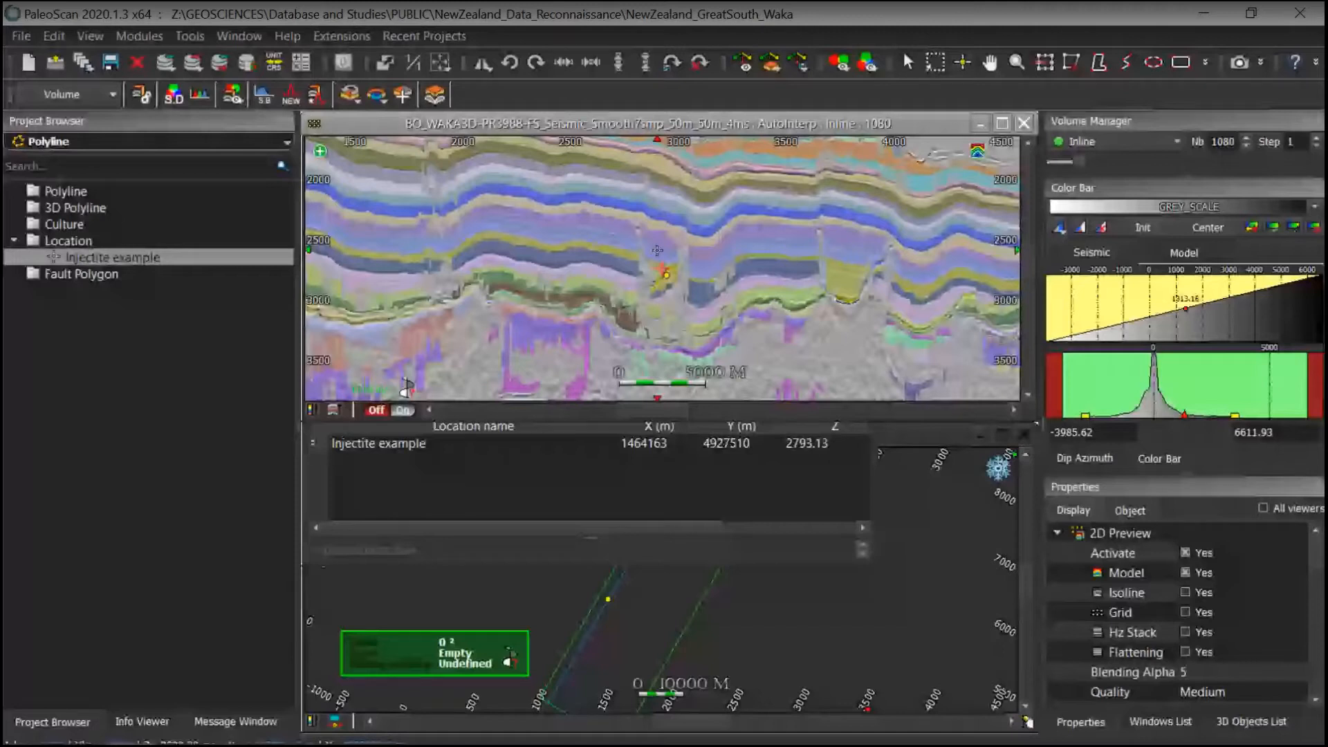
pyautogui.scroll(1, 660, 259)
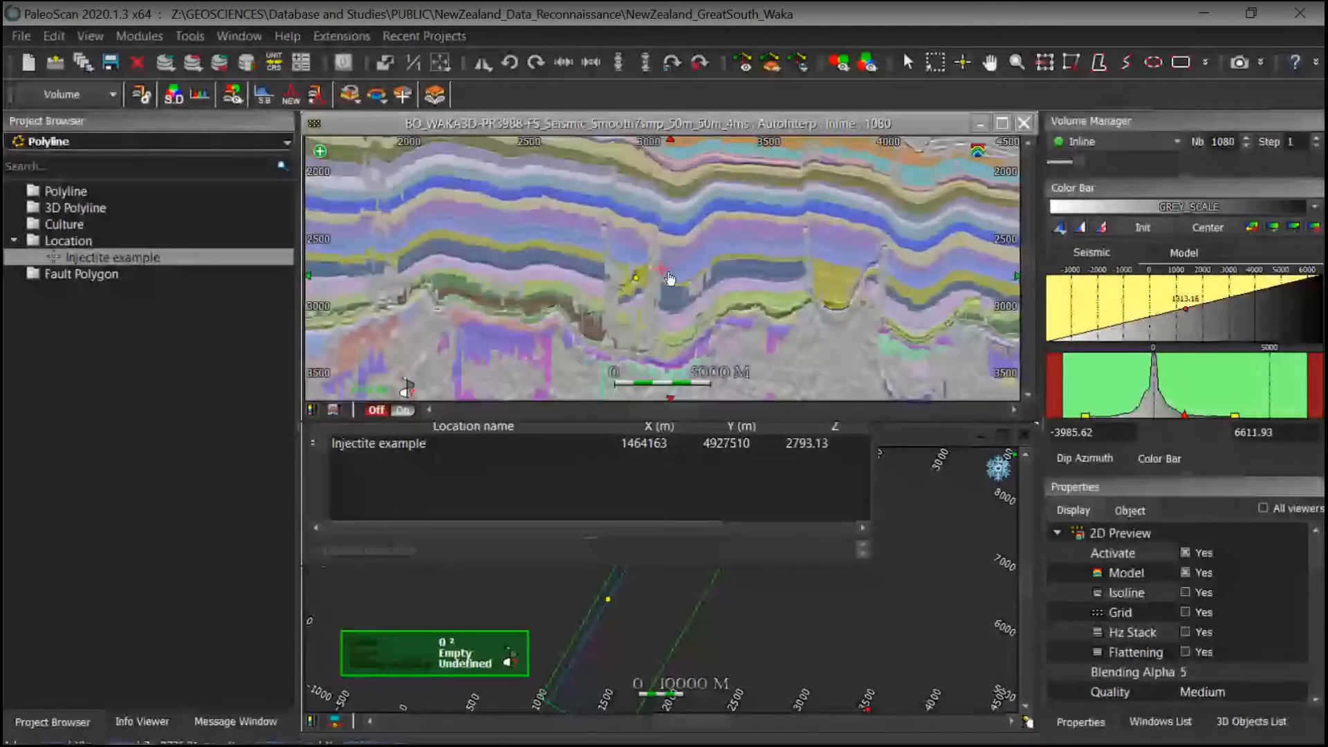
pyautogui.moveTo(669, 278); pyautogui.dragTo(666, 271, button='middle')
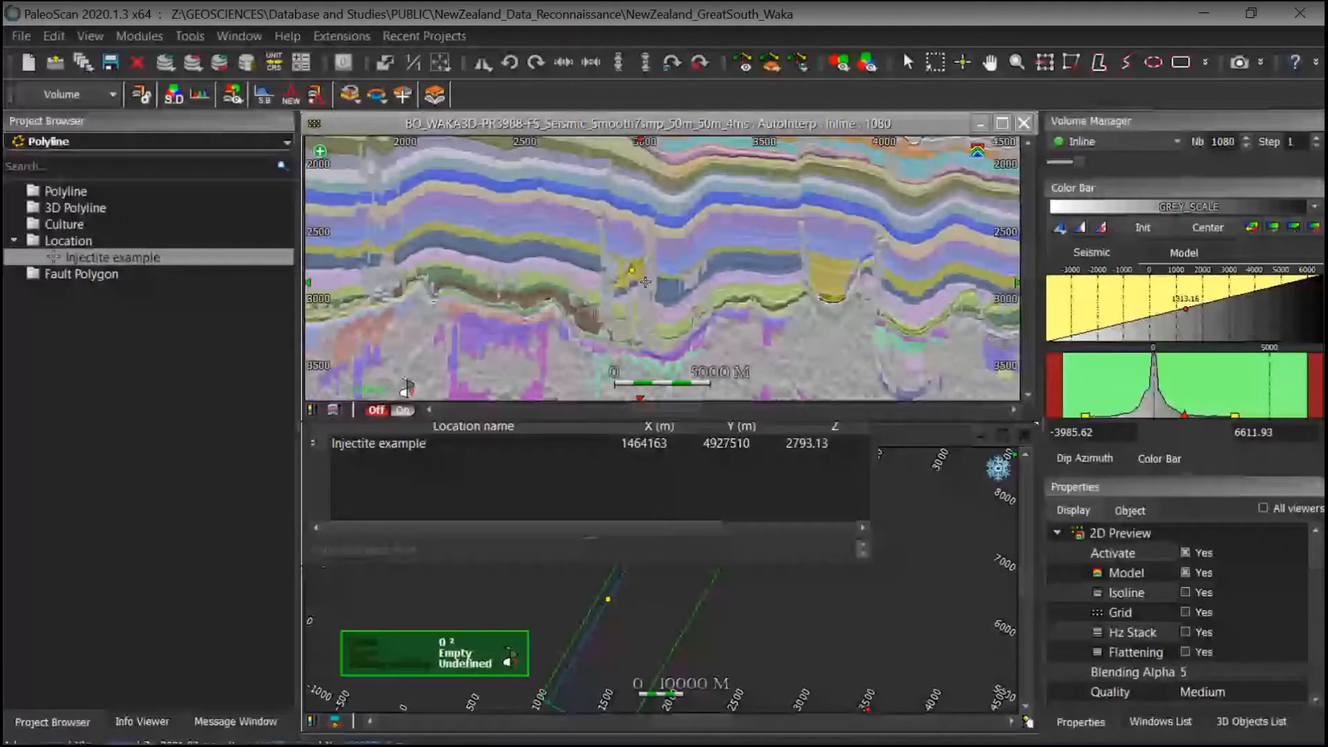
pyautogui.moveTo(645, 282); pyautogui.dragTo(702, 259, button='middle')
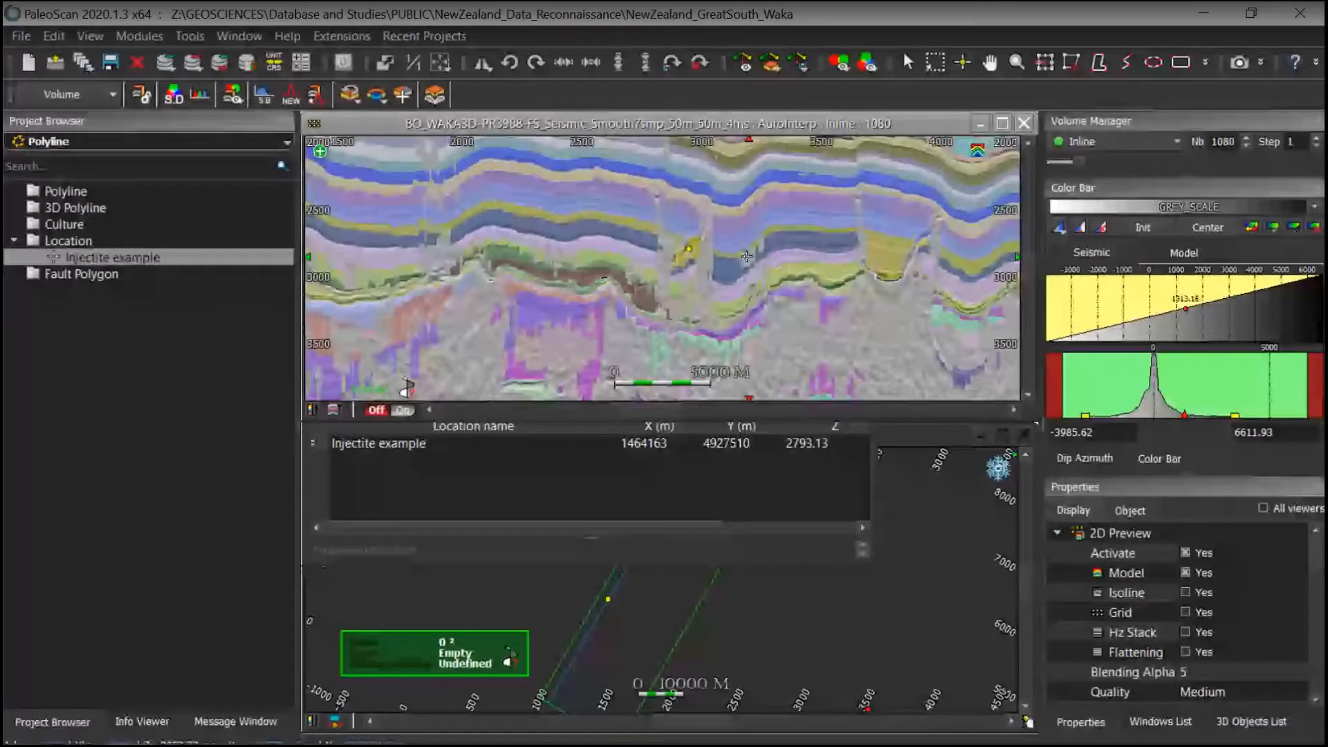
pyautogui.scroll(2, 747, 257)
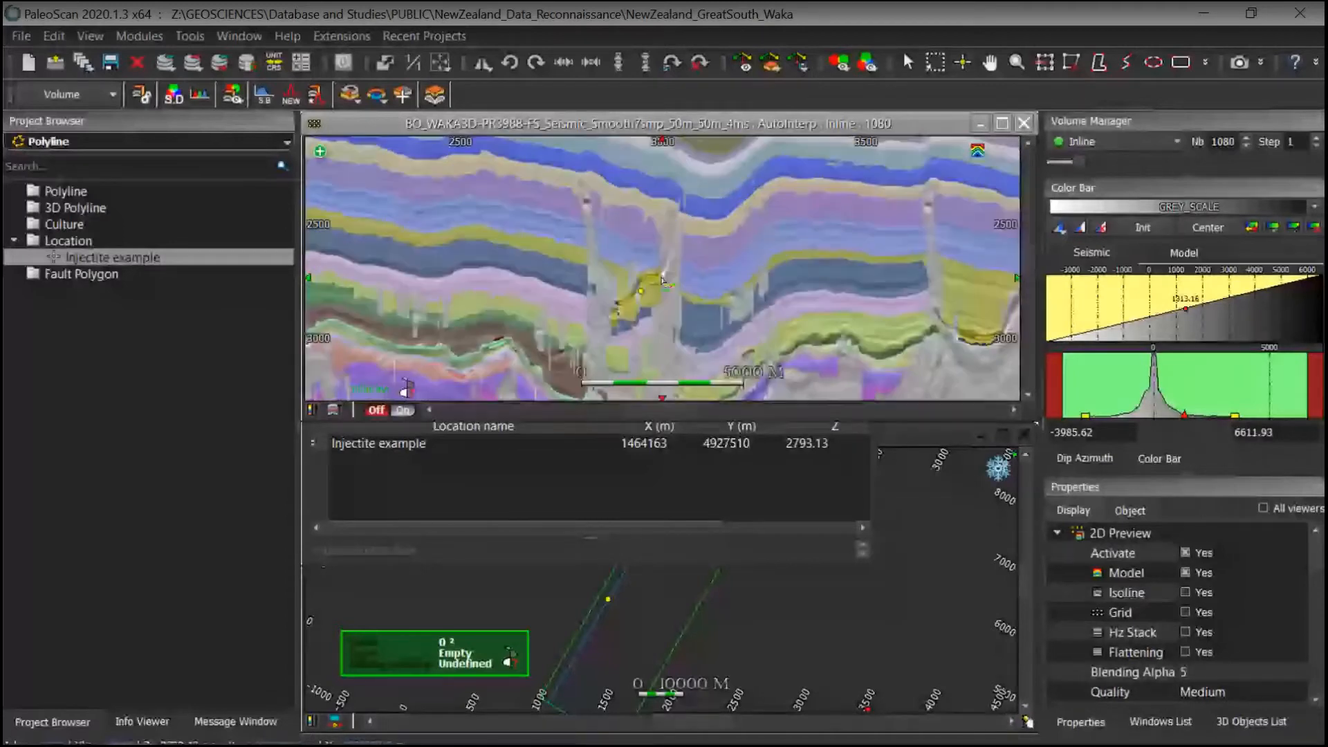
pyautogui.click(1185, 571)
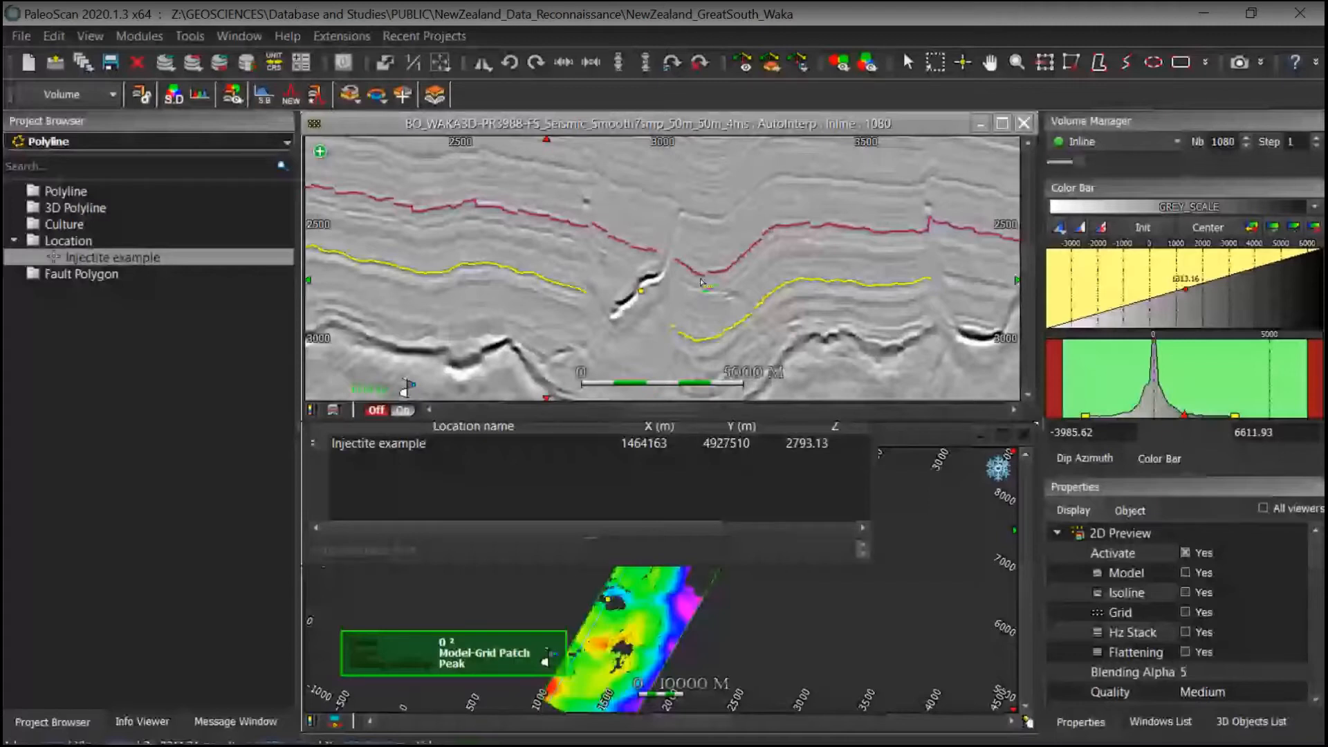
# Step: Force the Model-Grid at a point on the yellow horizon using Partial reconstruction
pyautogui.rightClick(811, 283)
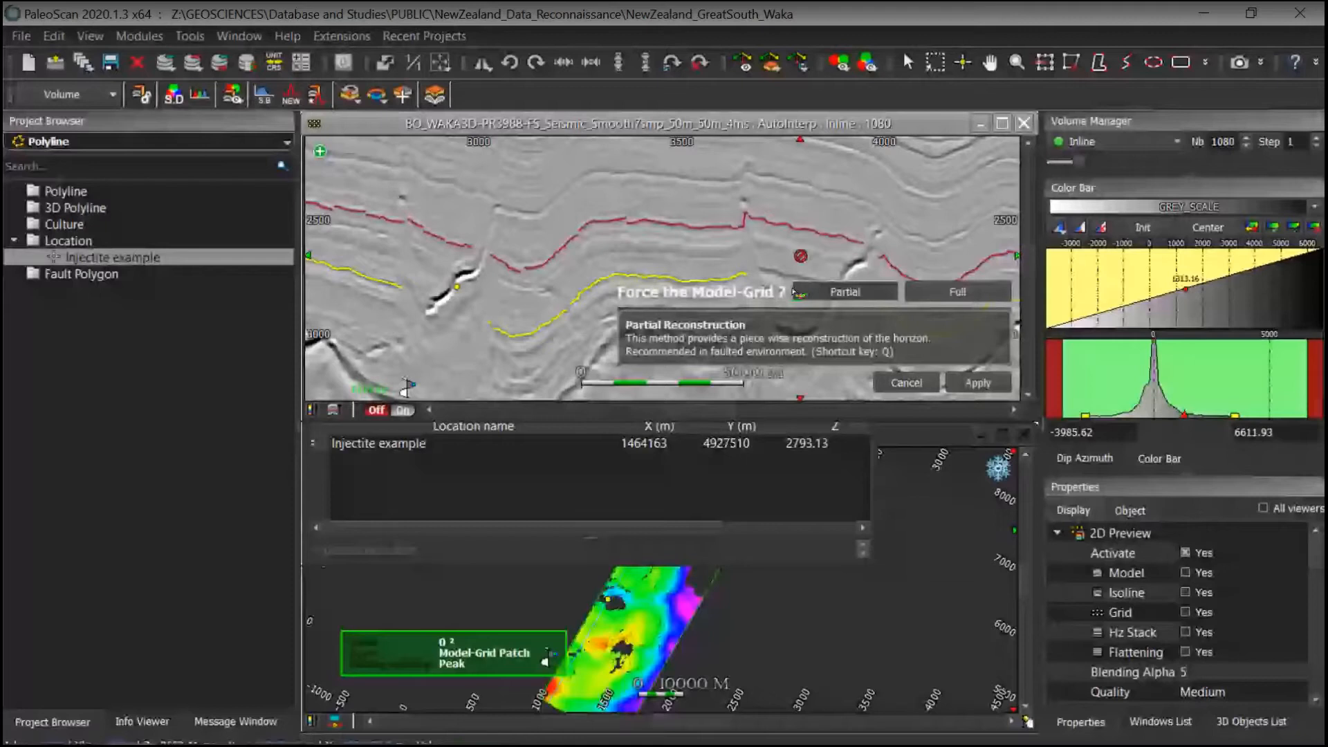
pyautogui.click(795, 291)
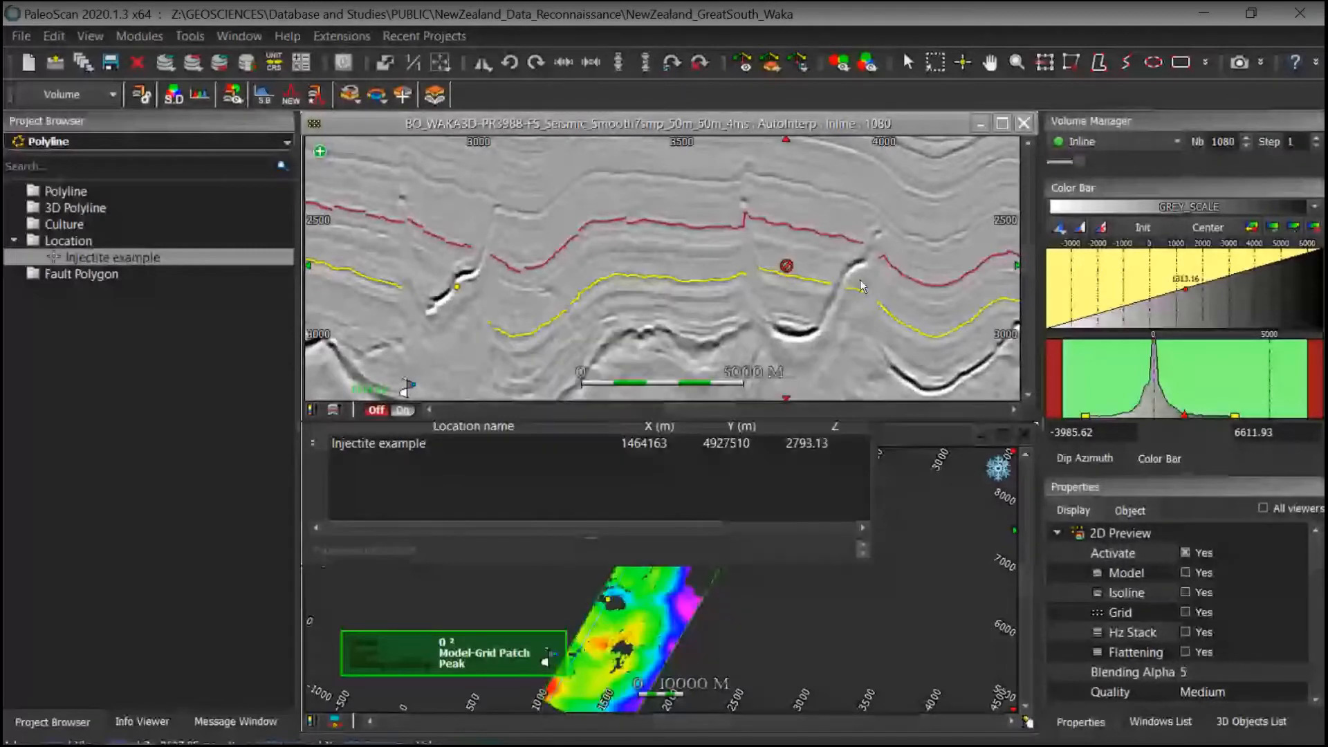
# Step: Pick a new horizon on a reflector just above the red horizon
pyautogui.moveTo(860, 279); pyautogui.dragTo(660, 355, button='middle')
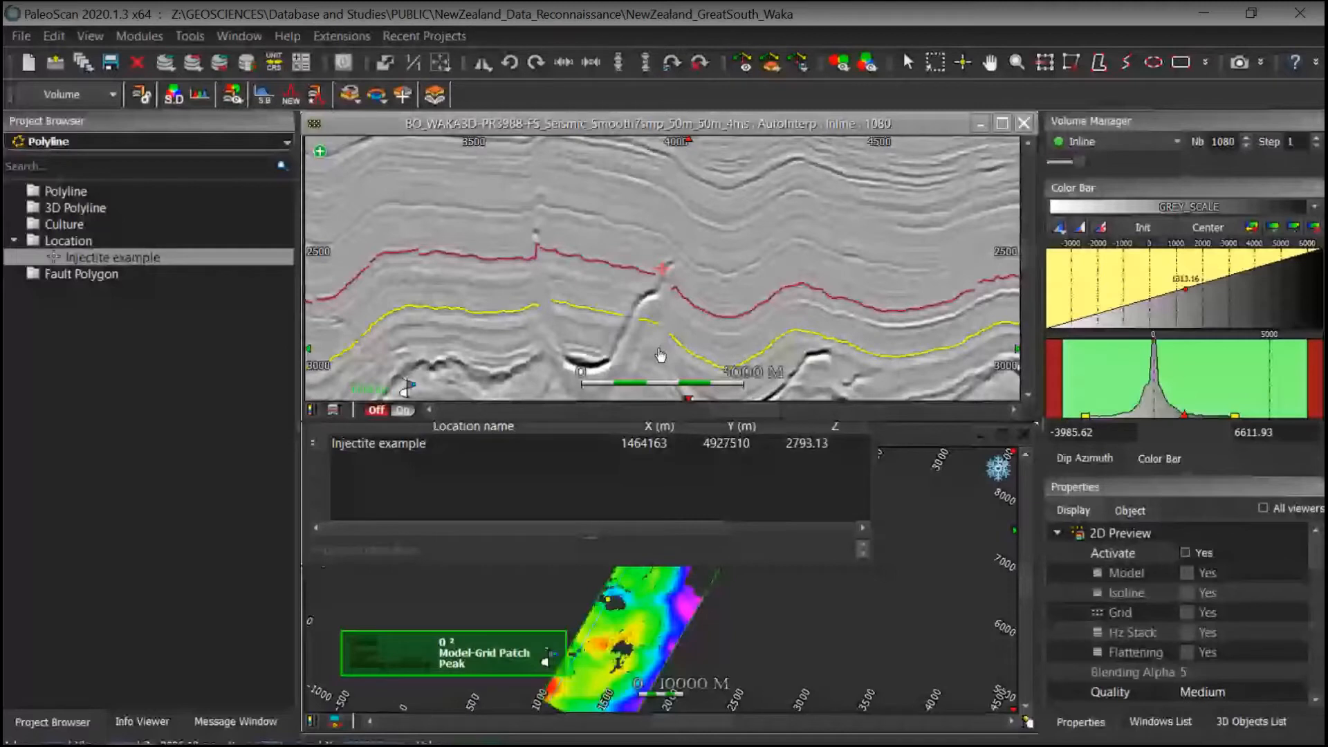
pyautogui.moveTo(661, 355); pyautogui.dragTo(972, 388, button='middle')
pyautogui.moveTo(625, 298); pyautogui.dragTo(665, 314, button='middle')
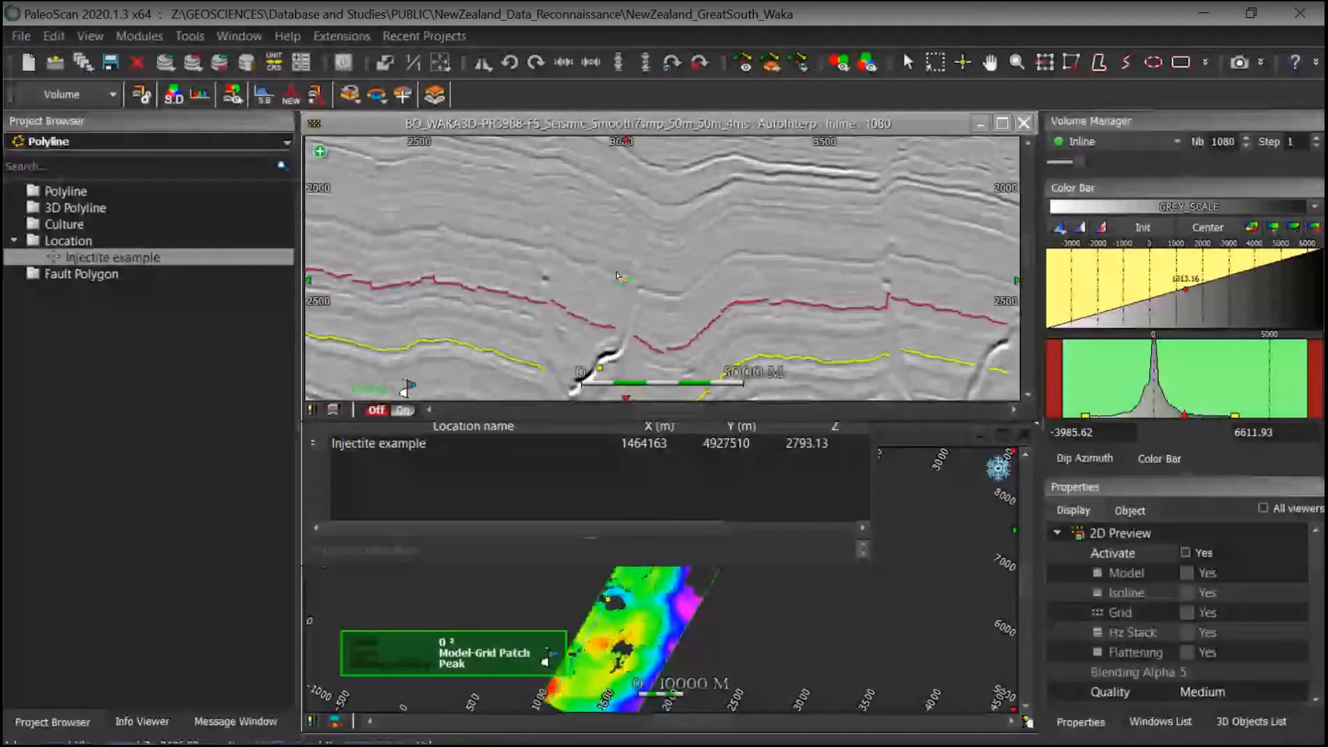
pyautogui.click(510, 243)
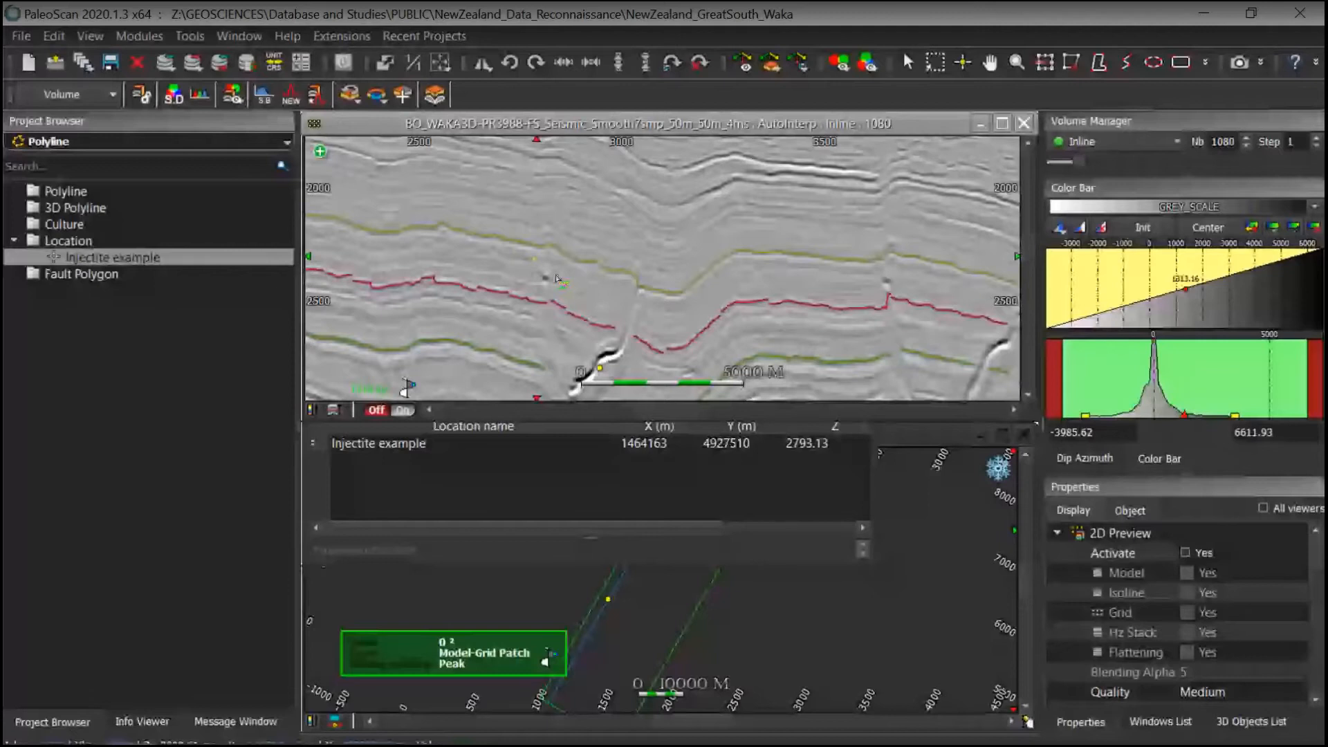
# Step: Reactivate the 2D preview to show the model over the inline
pyautogui.moveTo(556, 278); pyautogui.dragTo(461, 237, button='middle')
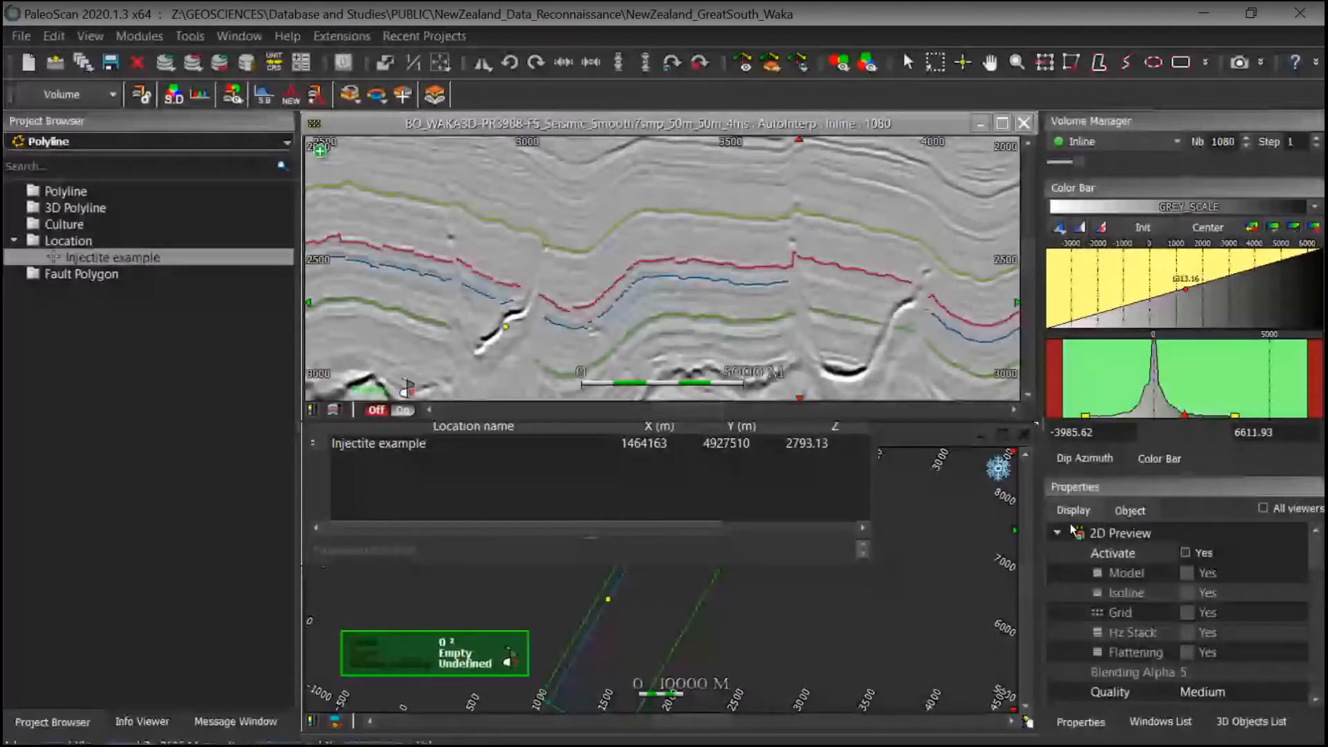
pyautogui.click(1185, 553)
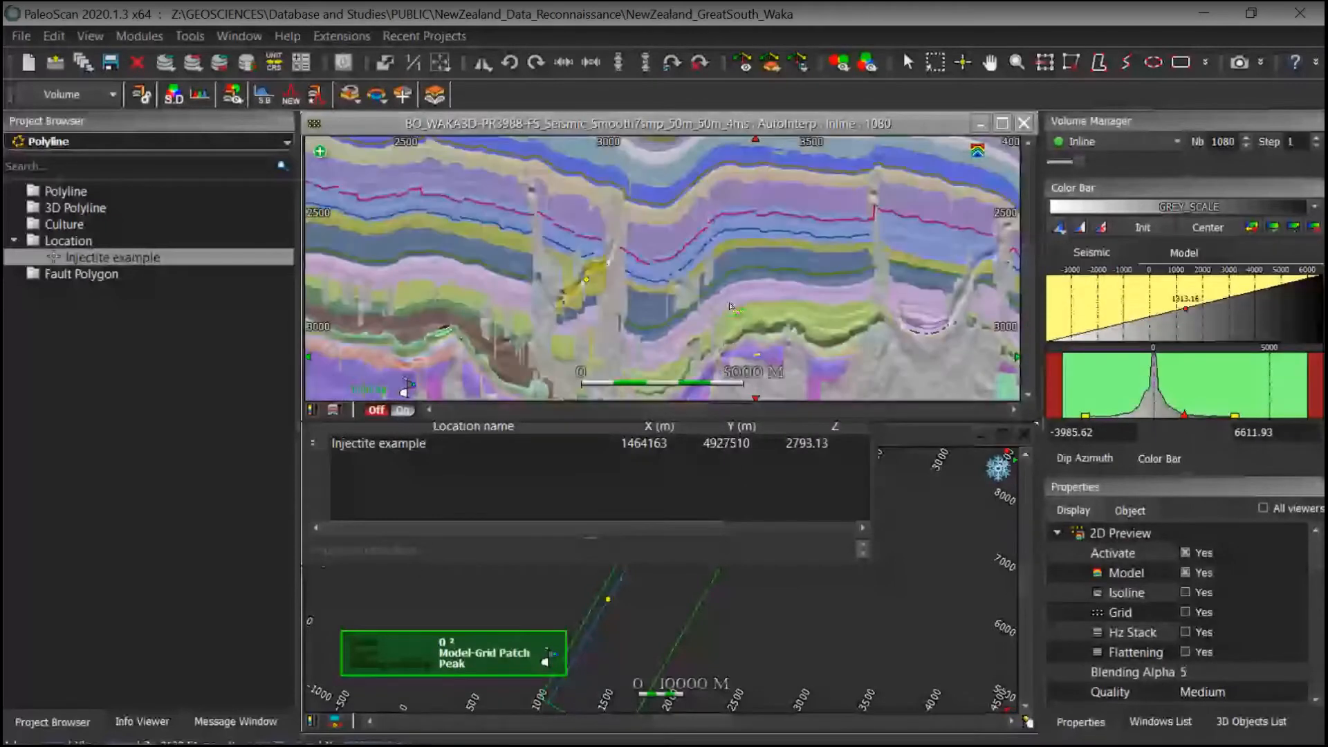
# Step: Zoom into the injectite and turn on the grid display in the 2D preview
pyautogui.scroll(-2, 730, 306)
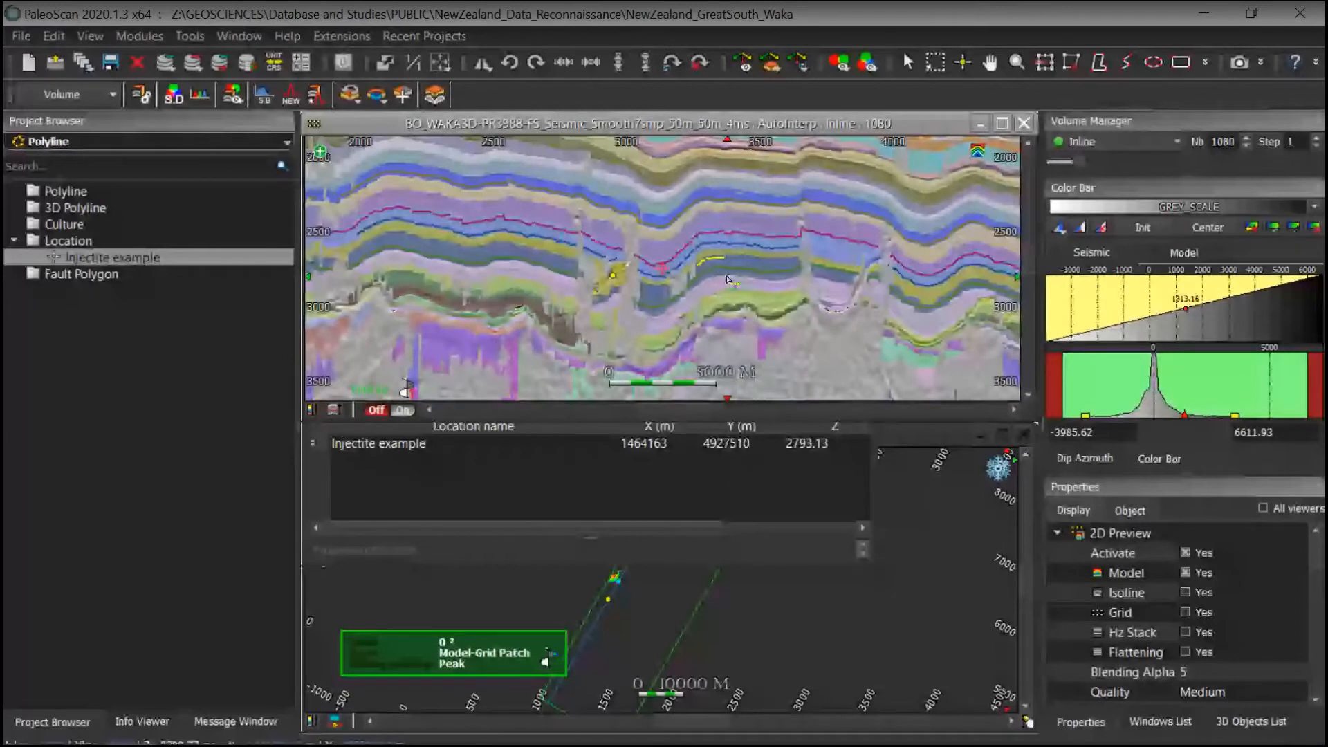
pyautogui.moveTo(726, 279); pyautogui.dragTo(699, 311, button='middle')
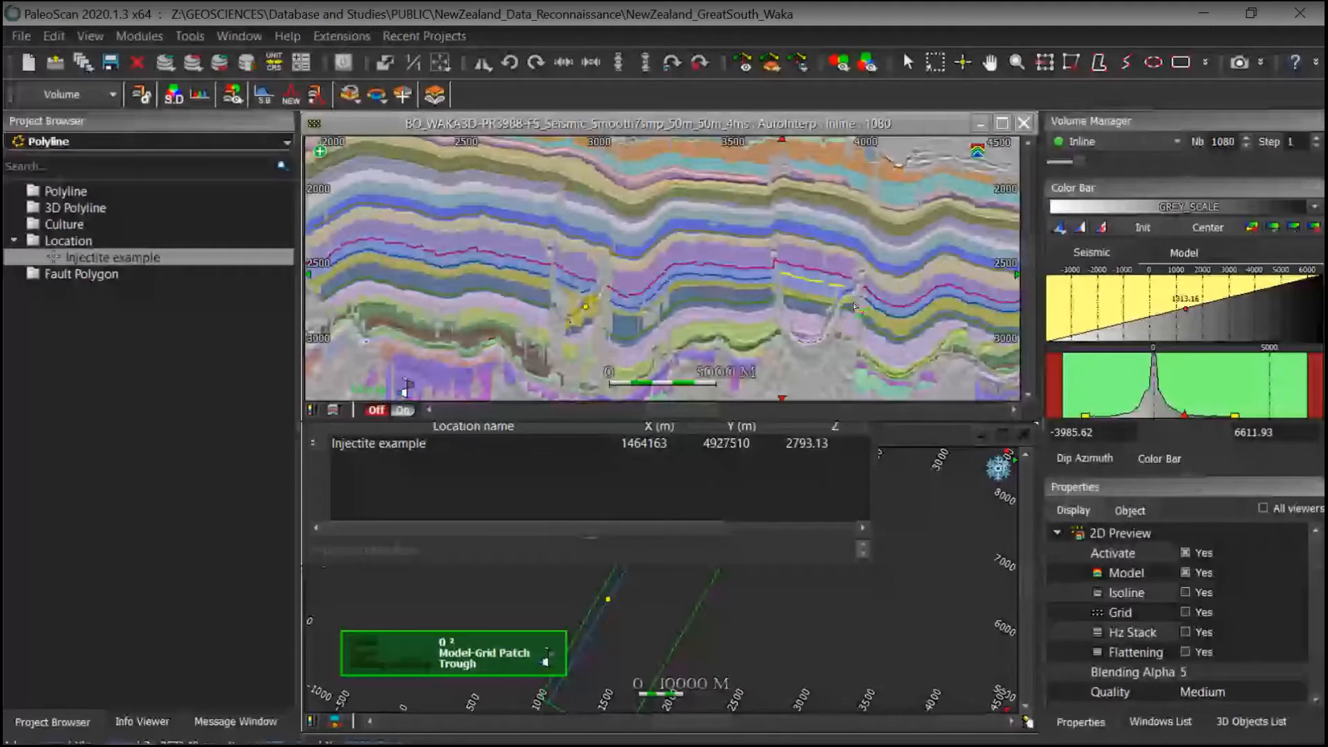
pyautogui.moveTo(855, 306); pyautogui.dragTo(695, 305, button='middle')
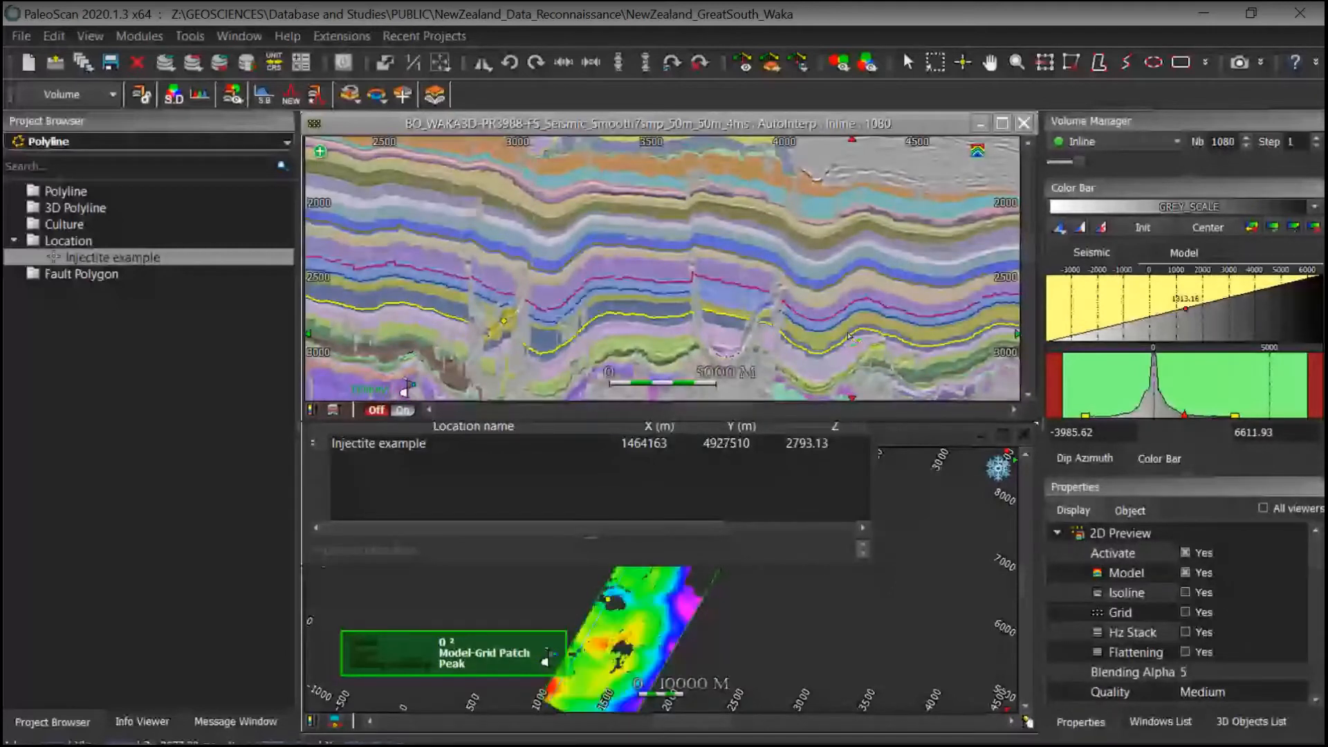
pyautogui.moveTo(753, 345); pyautogui.dragTo(733, 301, button='middle')
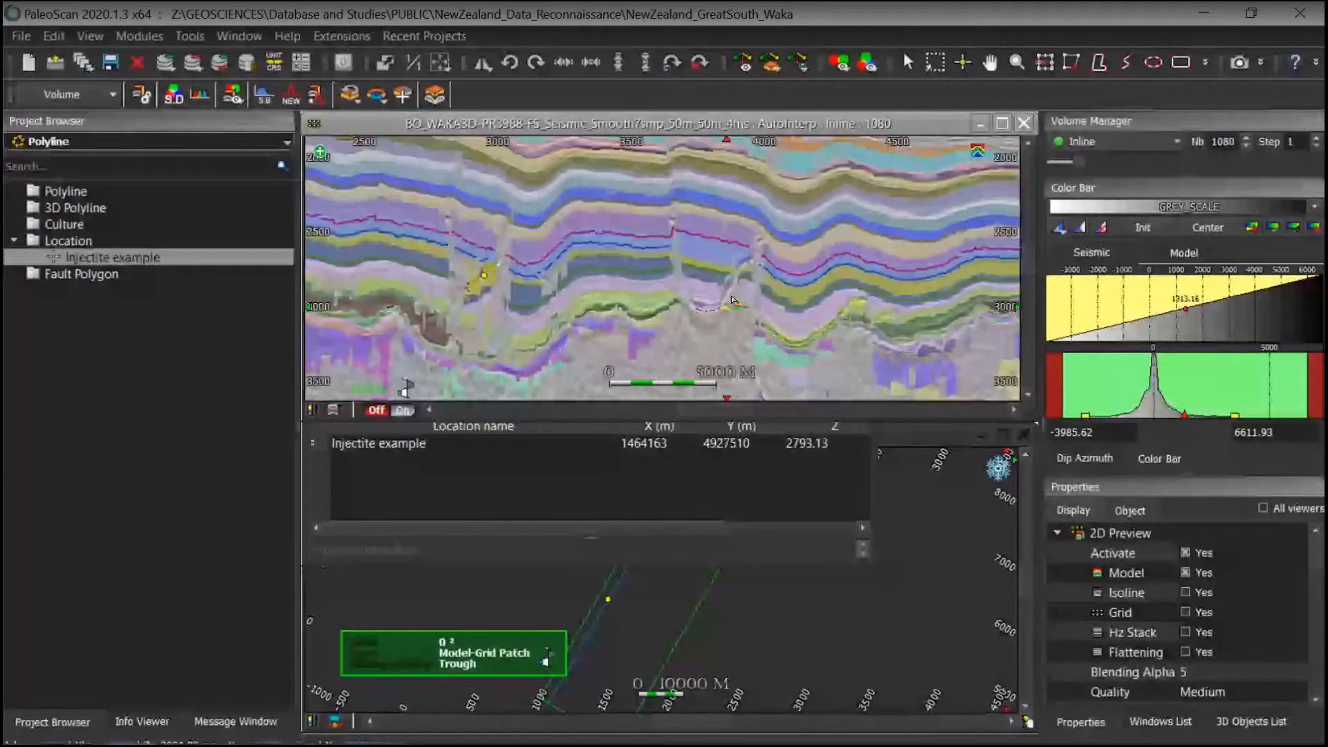
pyautogui.scroll(3, 733, 300)
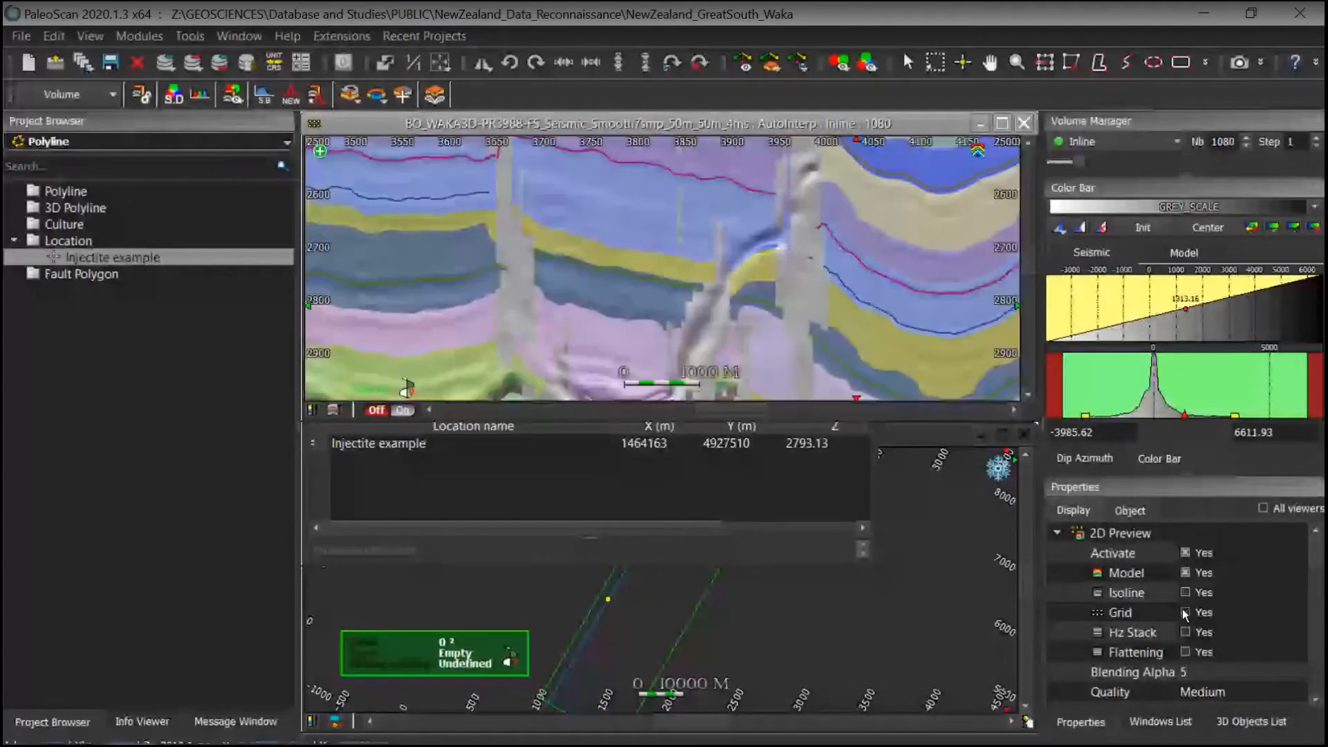
pyautogui.click(1186, 613)
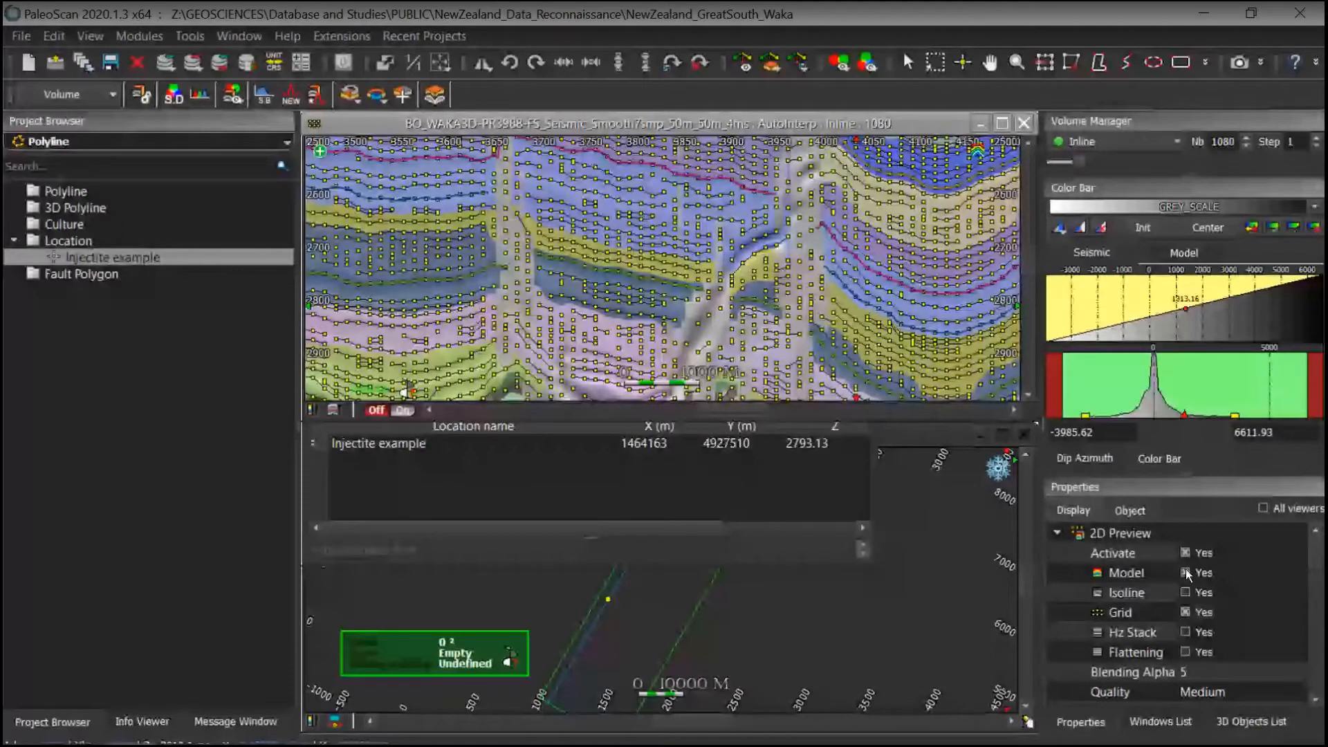
# Step: Hide the model in the preview and set the preview quality to Marked Only Faulted
pyautogui.click(1186, 572)
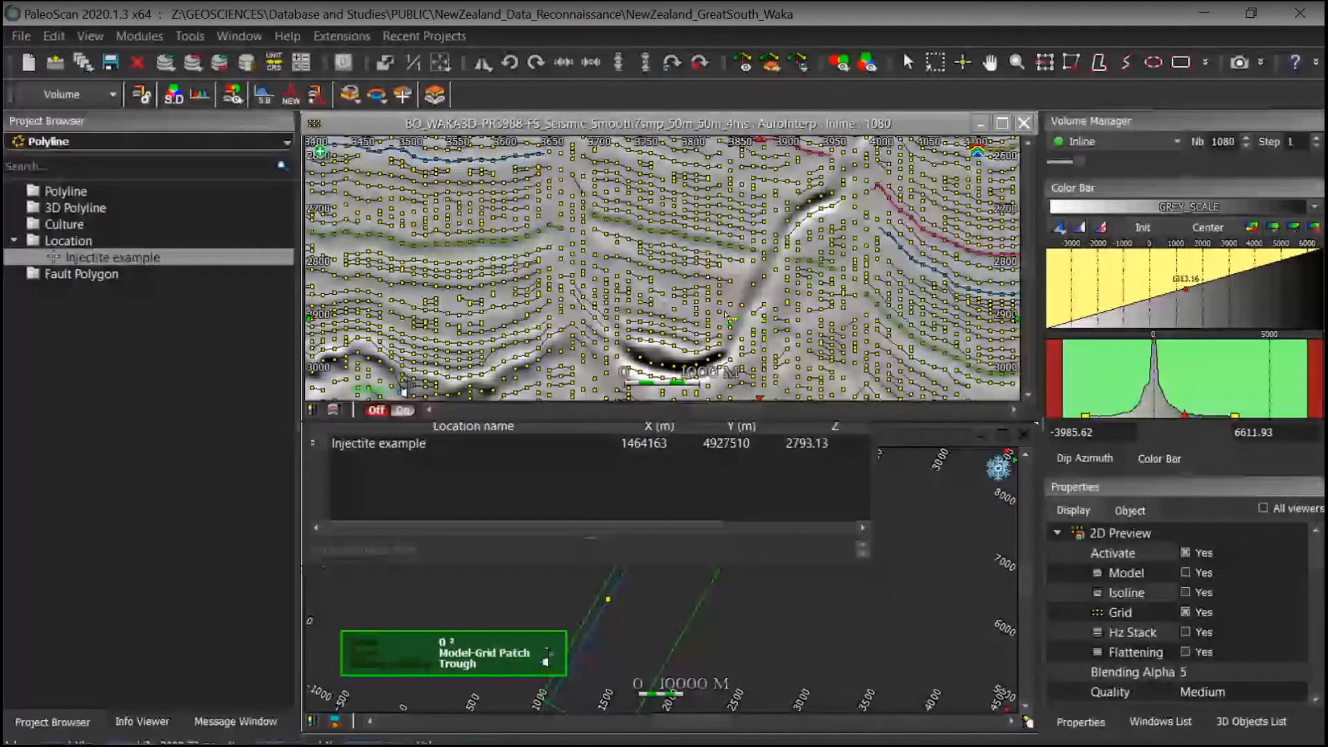
pyautogui.scroll(3, 725, 315)
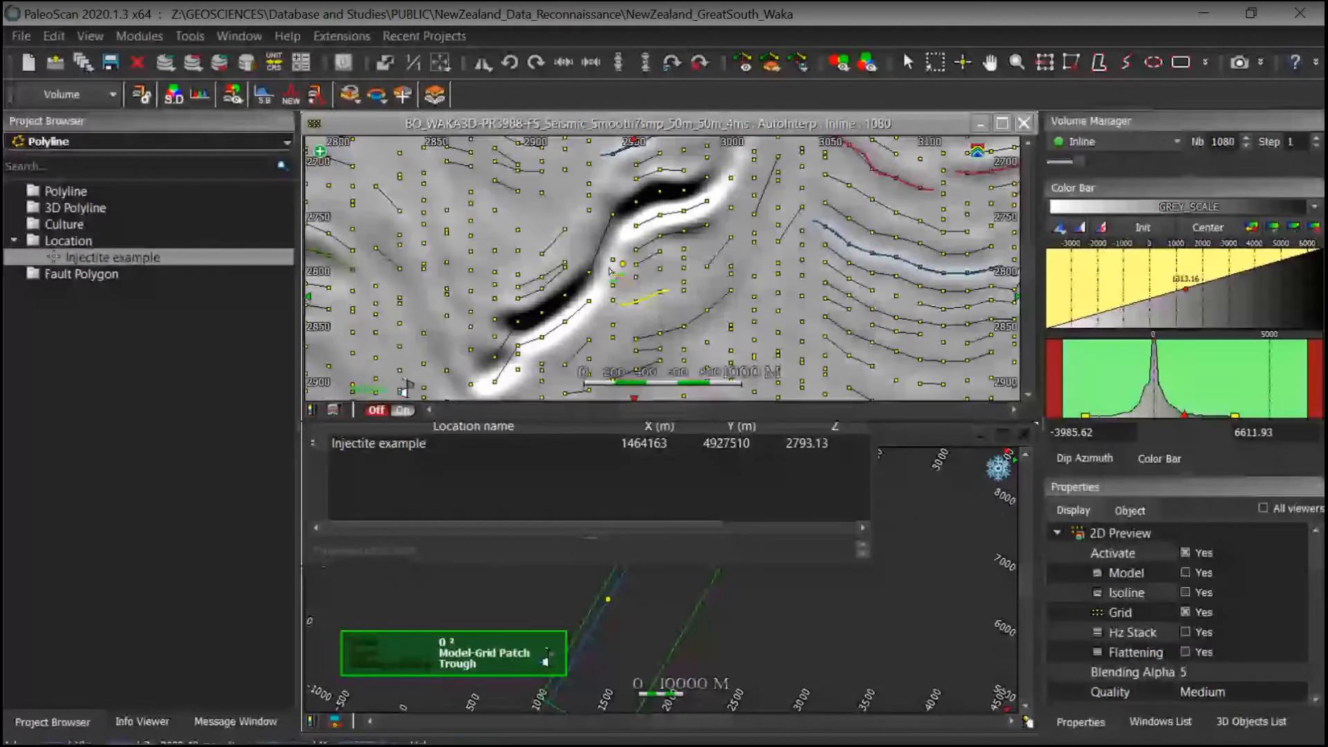
pyautogui.scroll(-3, 609, 271)
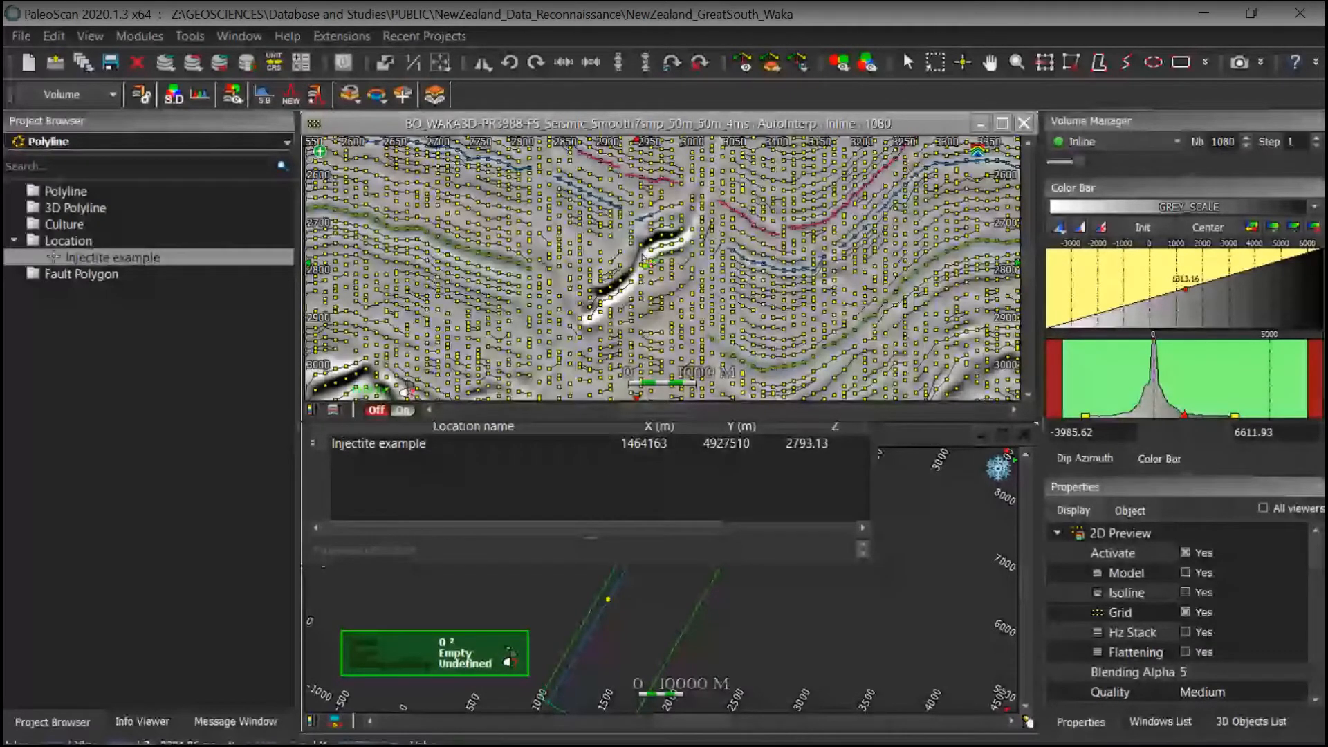
pyautogui.click(1217, 690)
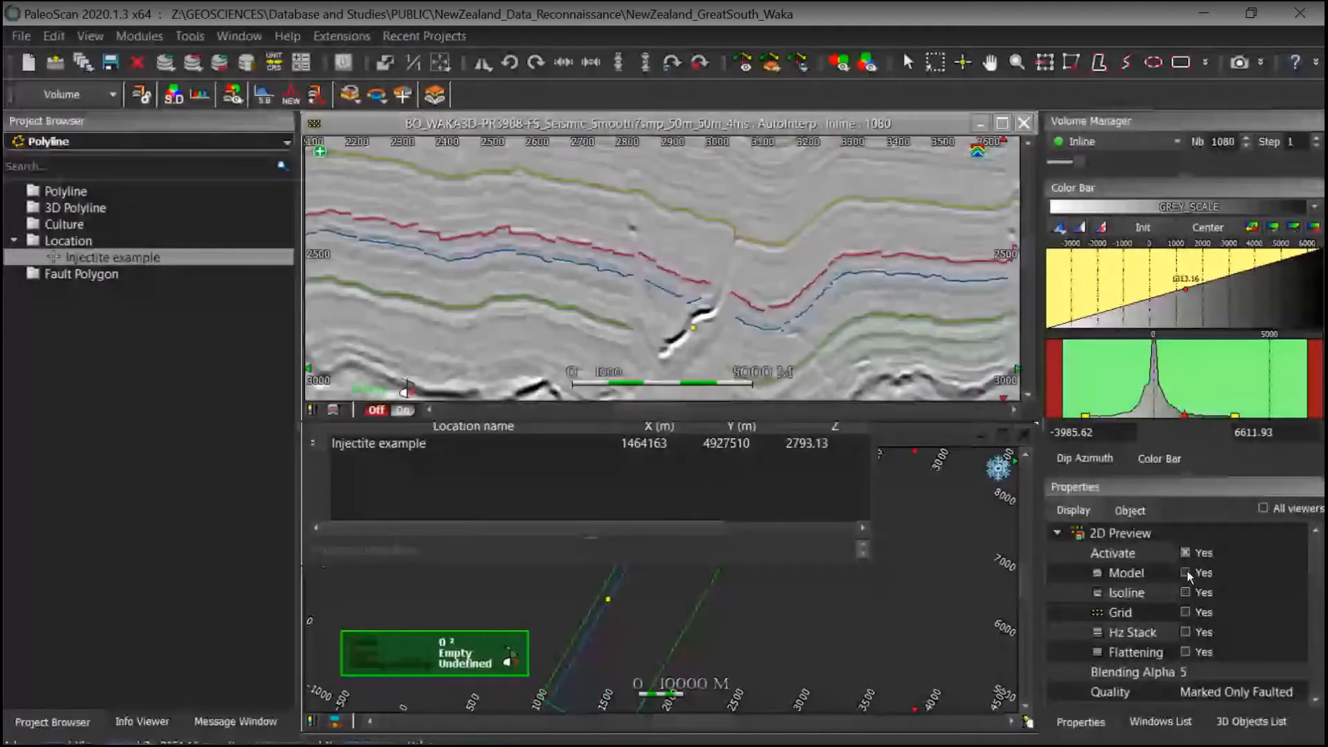
# Step: Show the model preview again at the Marked Only Faulted quality
pyautogui.click(1185, 573)
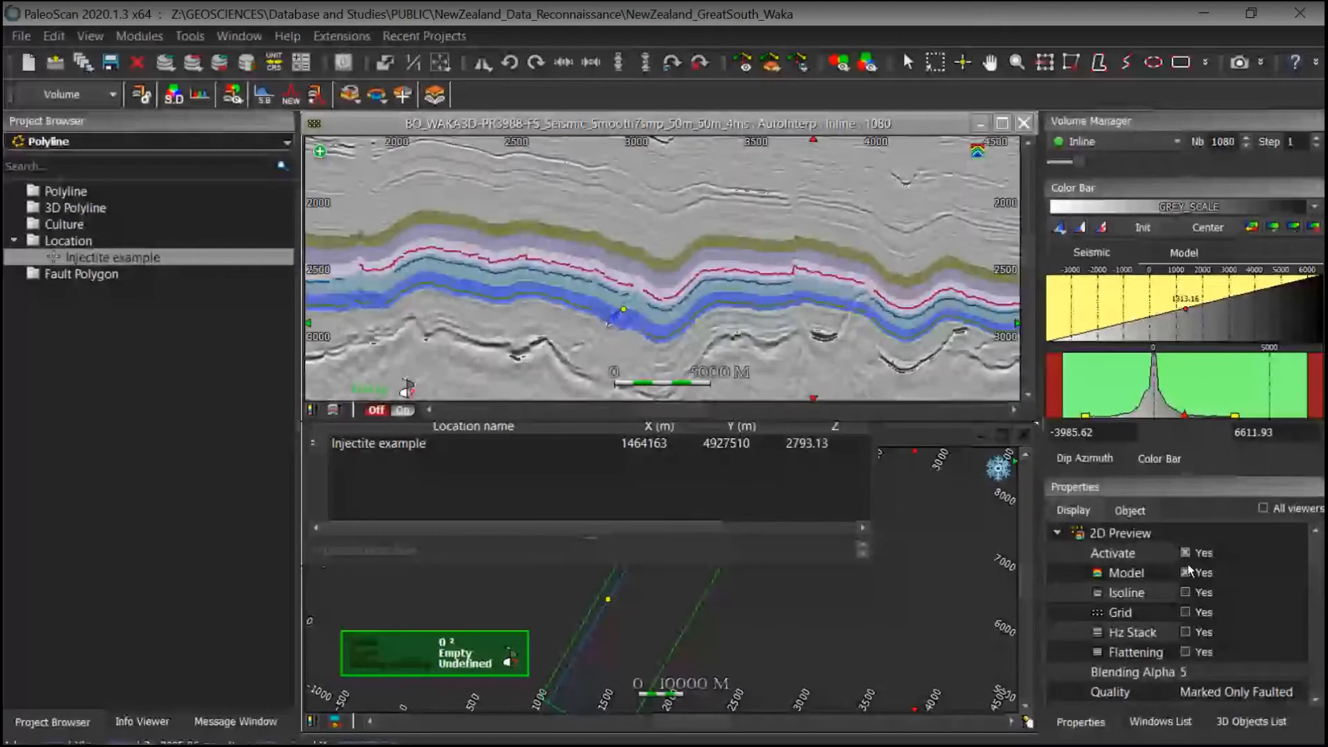
pyautogui.moveTo(804, 295); pyautogui.dragTo(797, 291, button='middle')
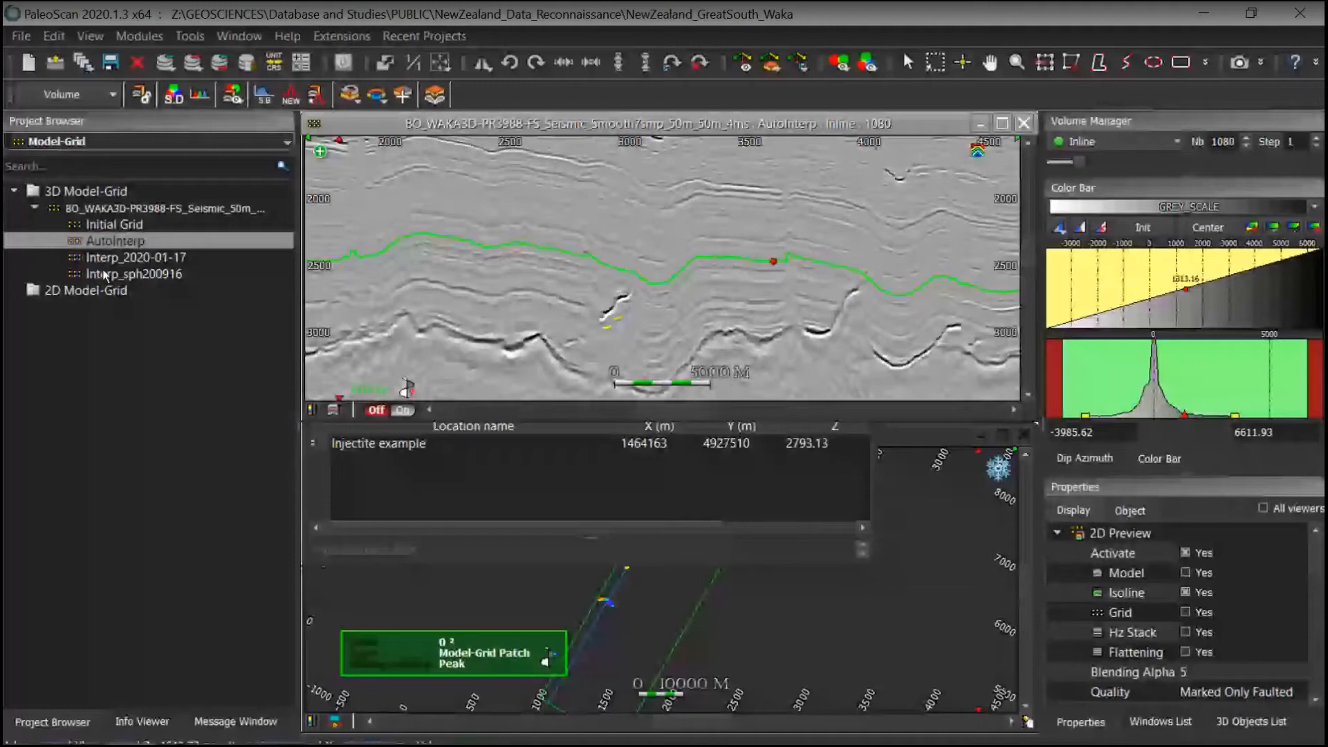
# Step: Open the Interp_sph200916 model-grid, saving the current interpretation's changes, and show its model preview
pyautogui.doubleClick(105, 268)
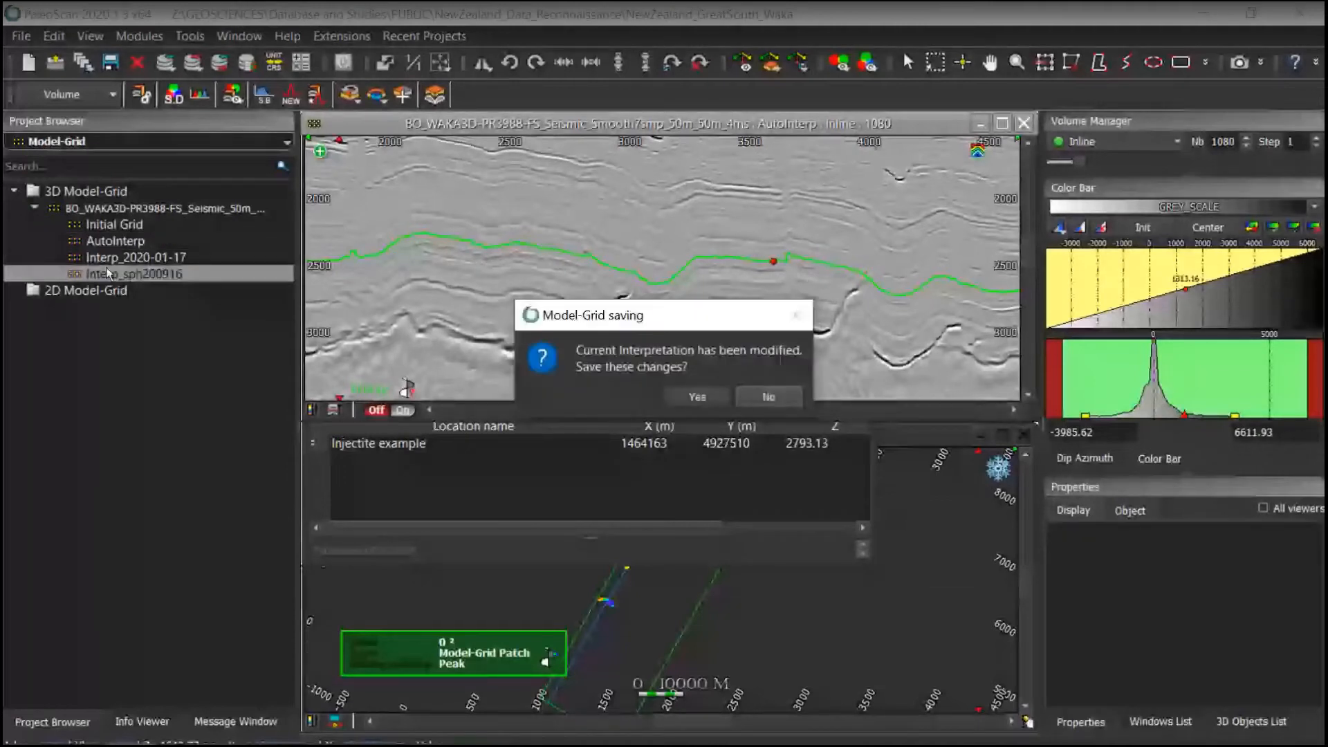
pyautogui.click(697, 396)
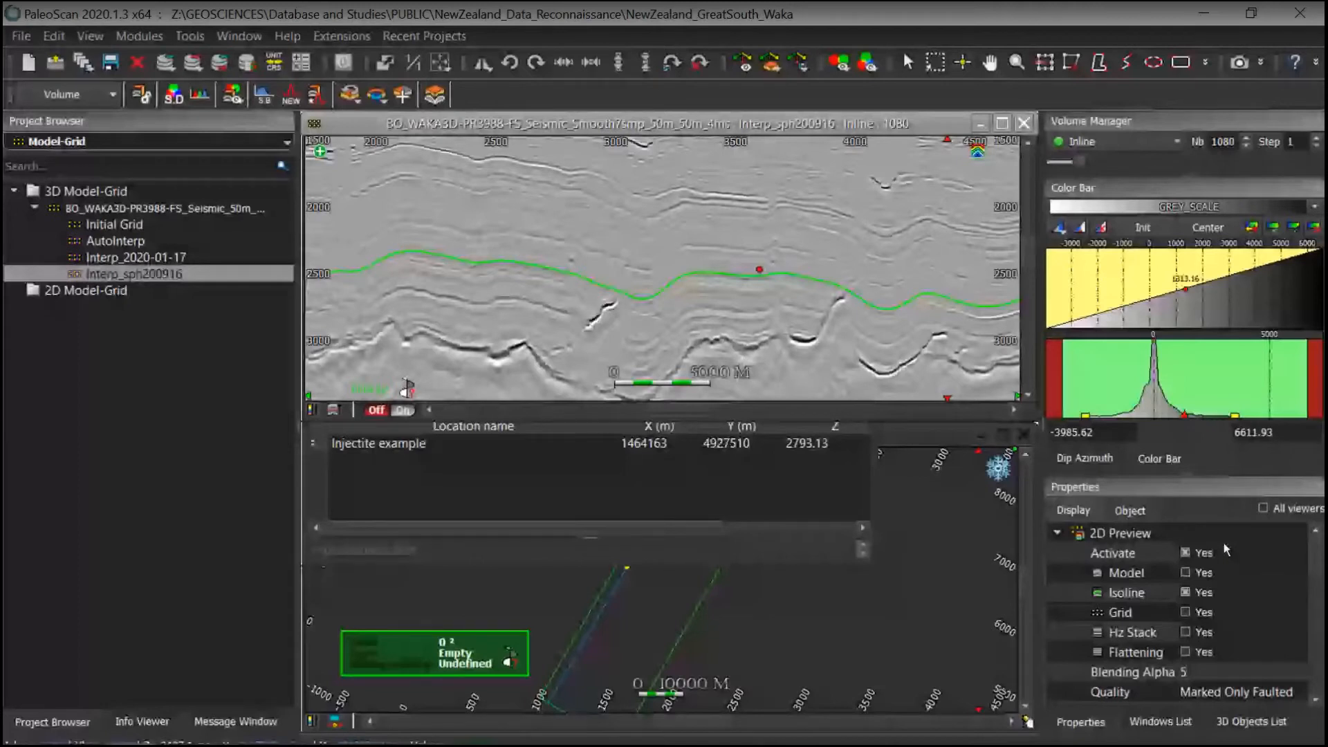
pyautogui.click(1185, 572)
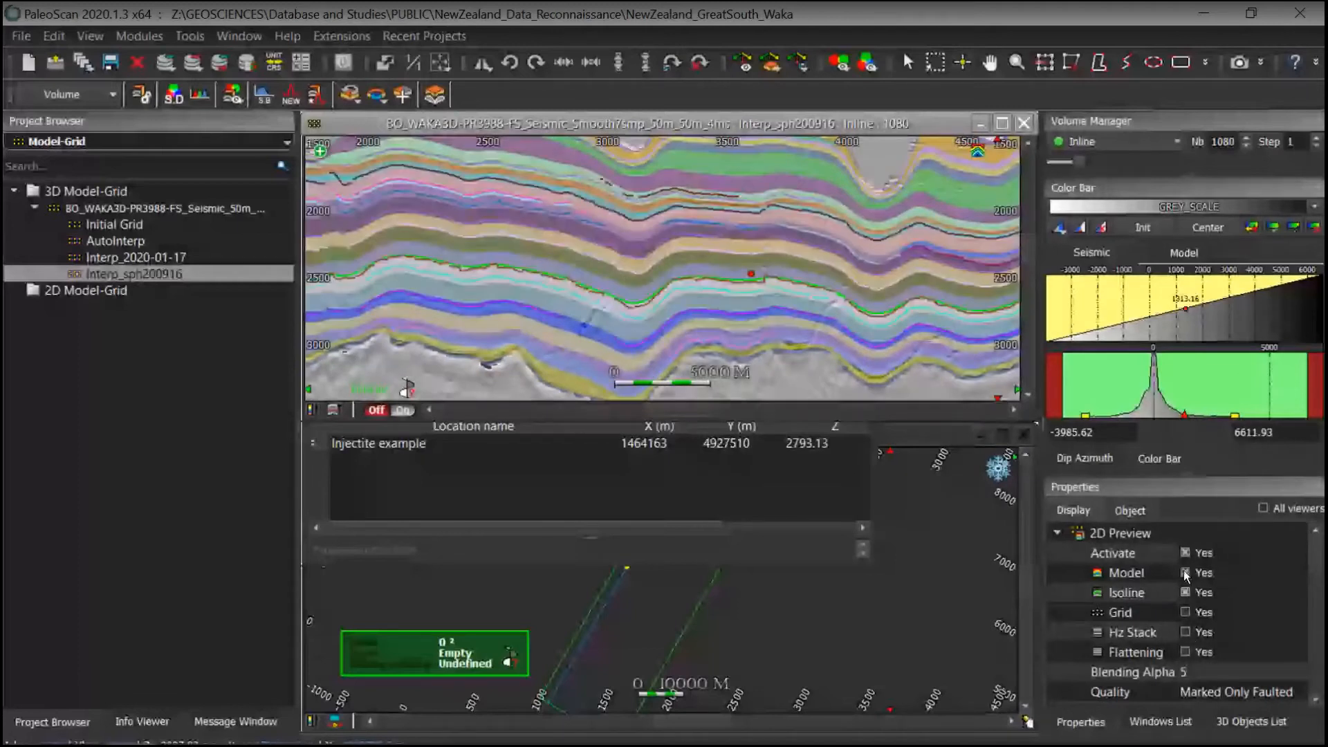
# Step: Toggle the model preview off and back on, then inspect the modelled section around the injectite
pyautogui.click(1184, 571)
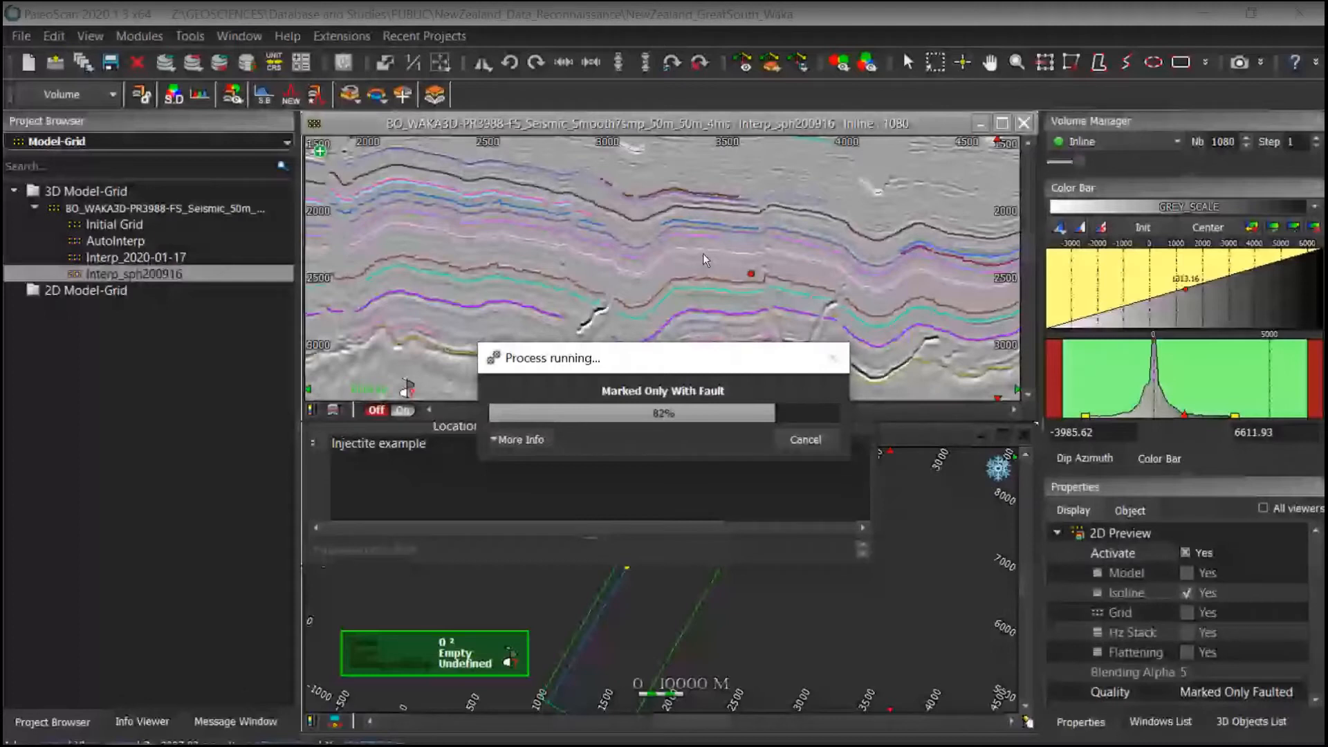
pyautogui.click(1185, 573)
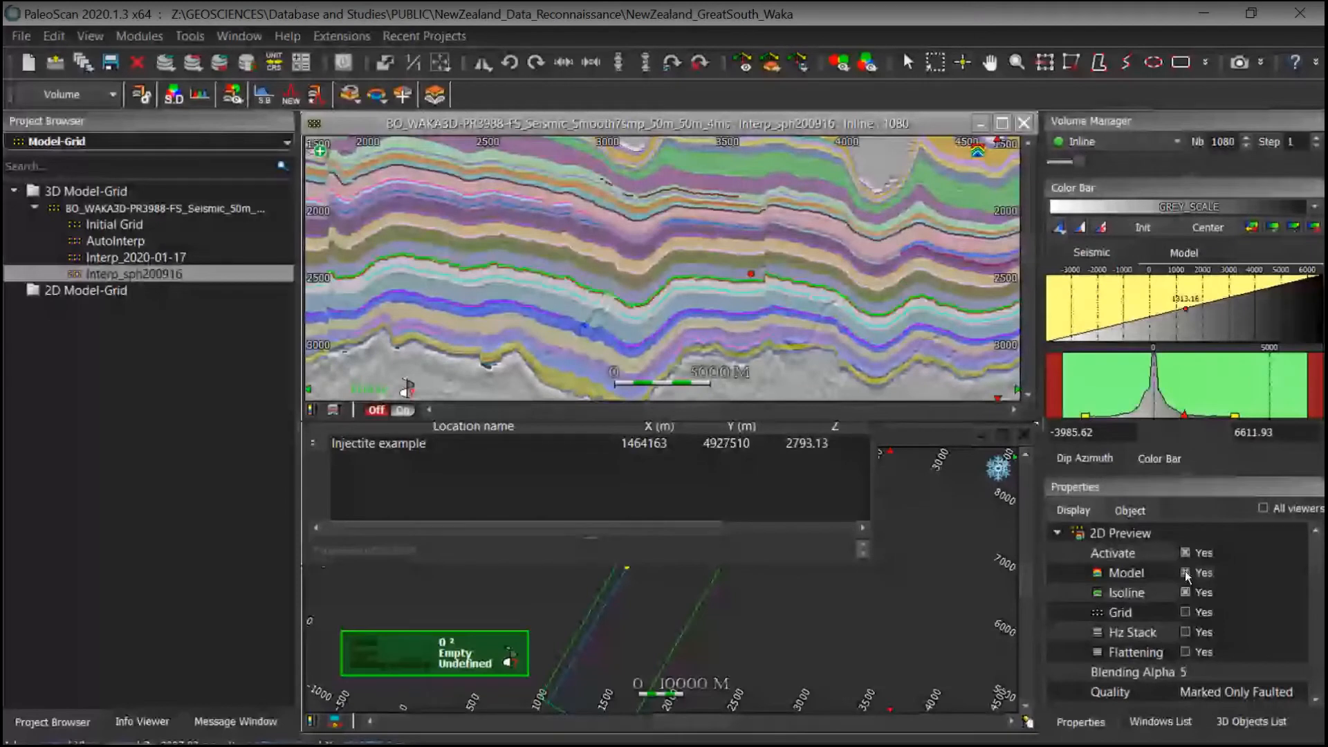
pyautogui.moveTo(674, 250); pyautogui.dragTo(639, 282, button='middle')
pyautogui.scroll(-2, 643, 277)
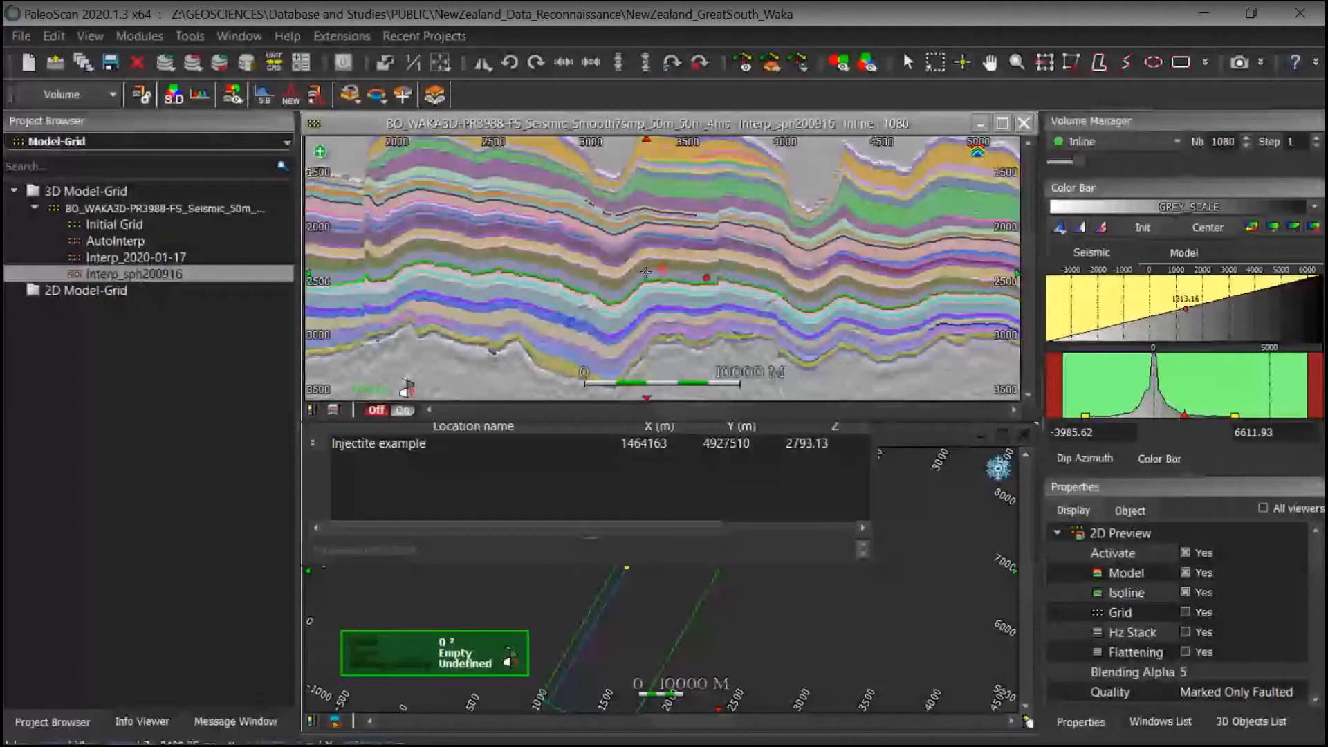
pyautogui.scroll(1, 645, 273)
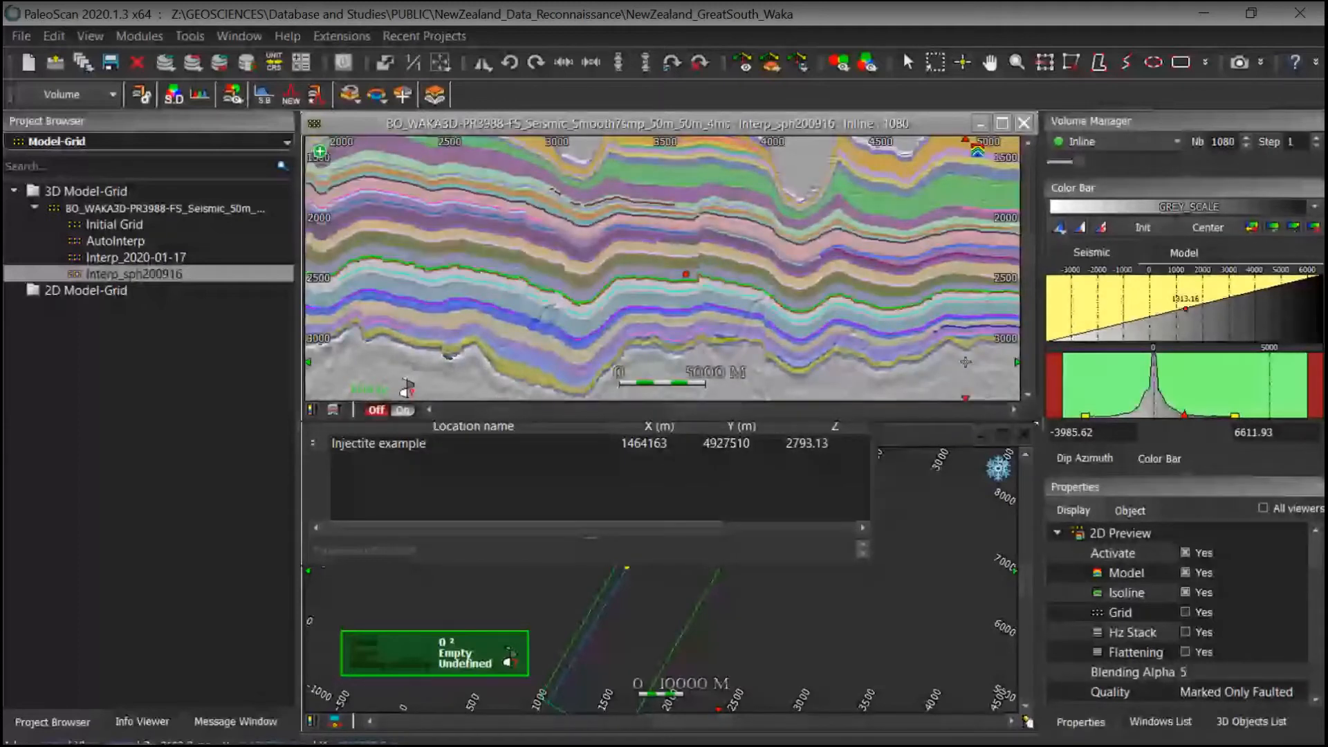
# Step: Hide the model preview and examine the seismic section with the interpreted green horizon around the injectite
pyautogui.click(1185, 573)
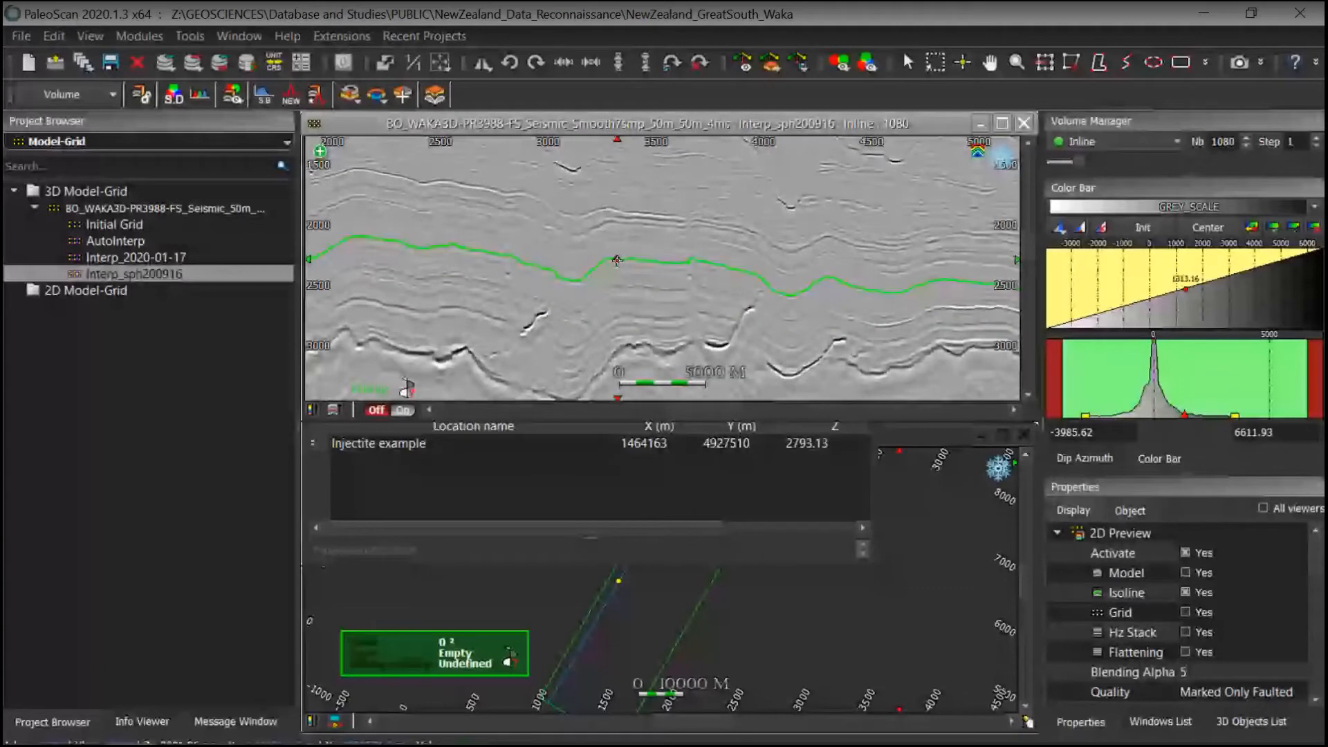
pyautogui.moveTo(617, 267); pyautogui.dragTo(624, 300, button='middle')
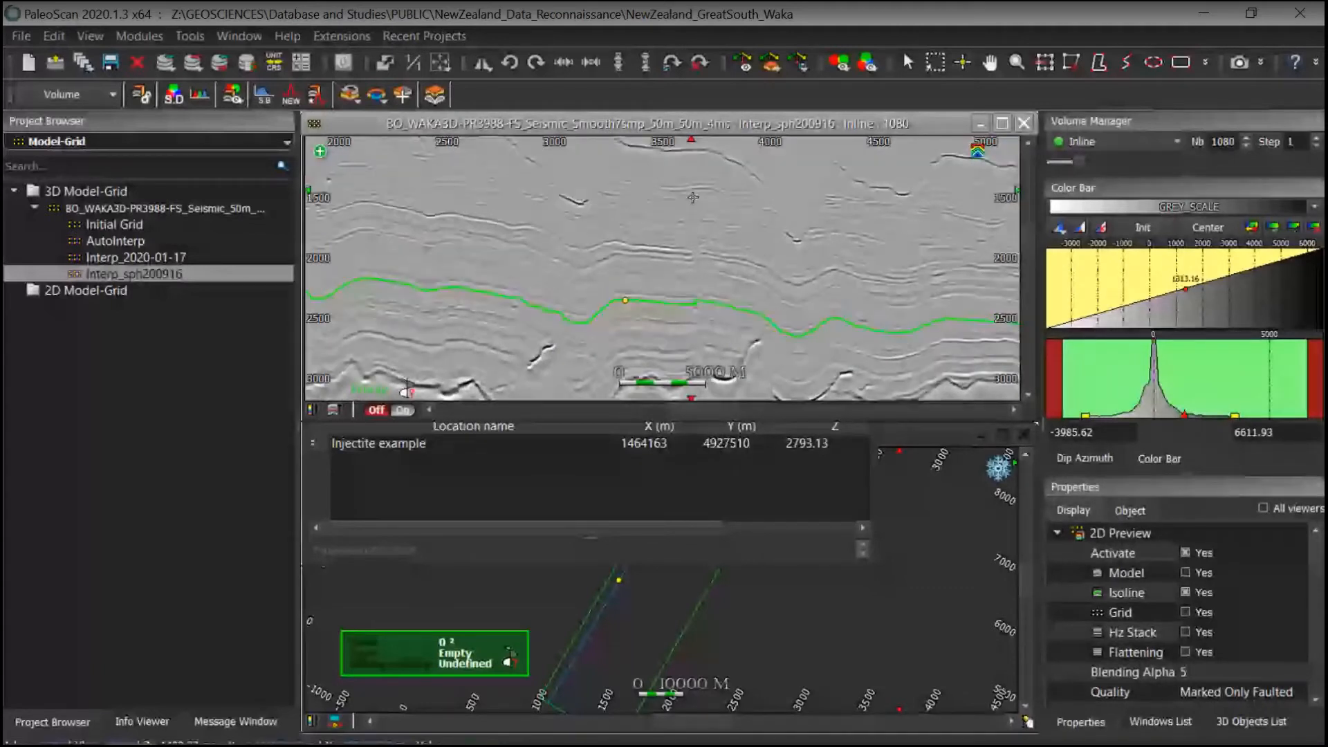
pyautogui.scroll(-2, 810, 267)
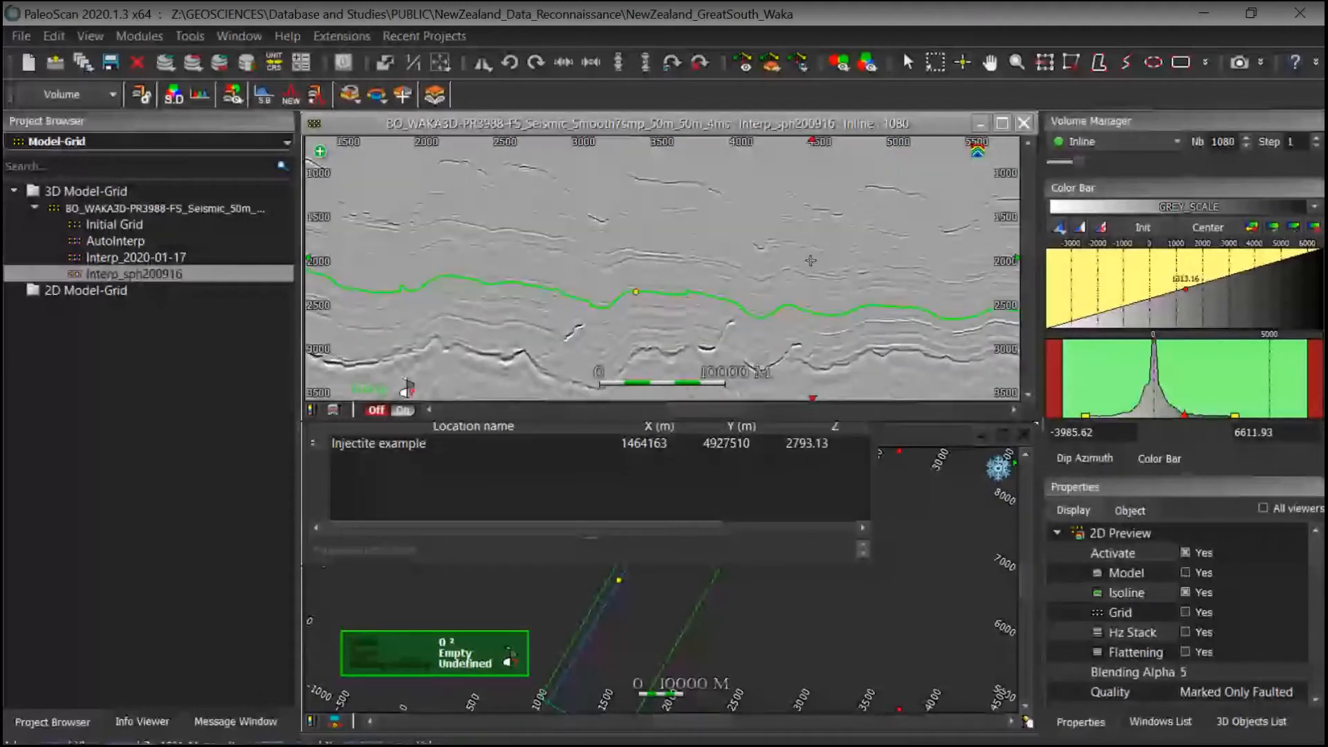
pyautogui.moveTo(810, 260); pyautogui.dragTo(832, 275, button='middle')
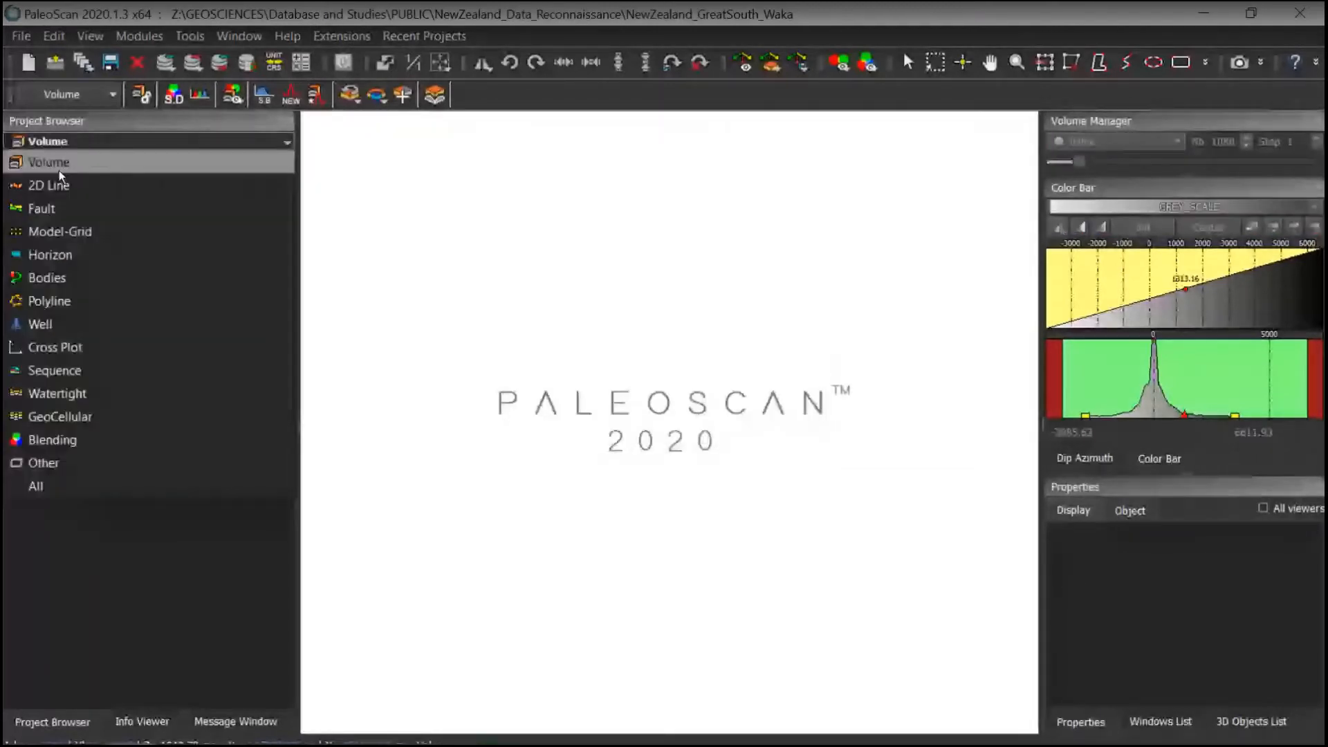
# Step: Blend the seismic volume with the BO_WAKA3D-PR3988-FS_RGT_Model_2020-01-17 volume in the Blending Volumes view
pyautogui.click(59, 169)
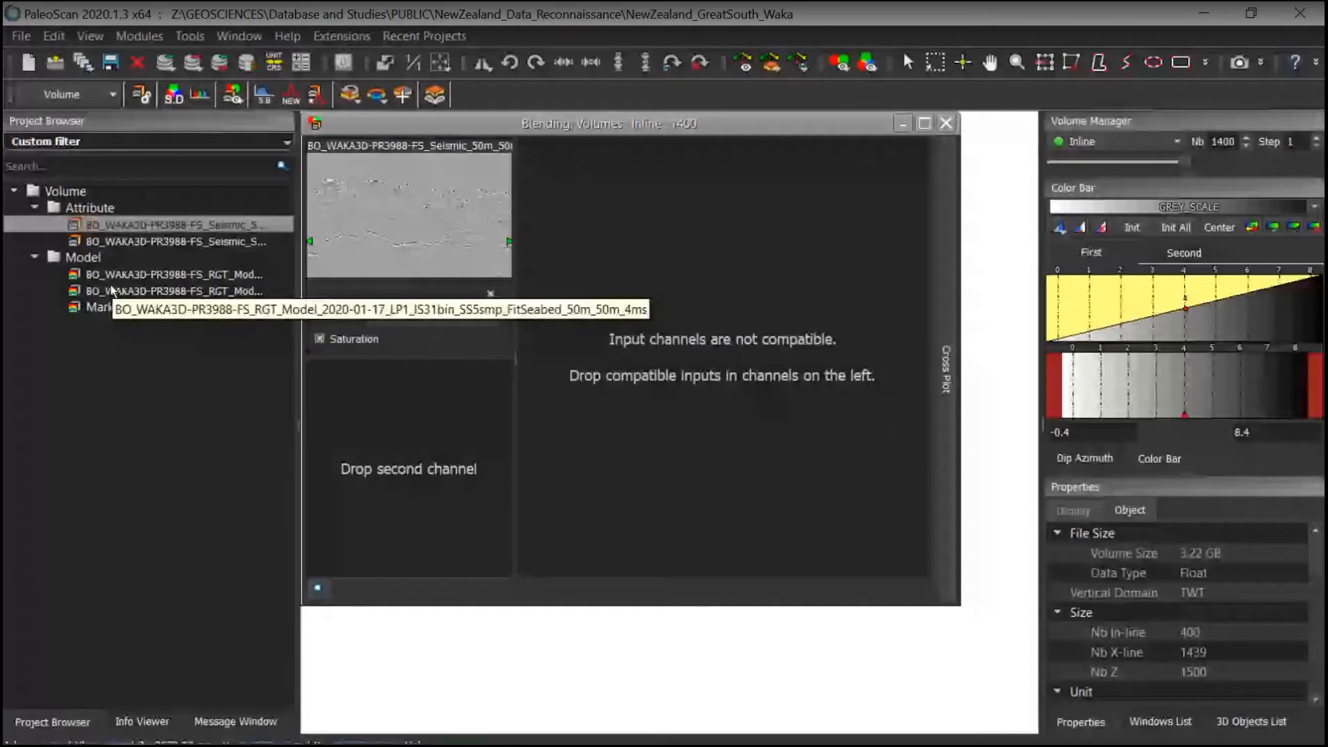
pyautogui.moveTo(111, 290); pyautogui.dragTo(411, 409)
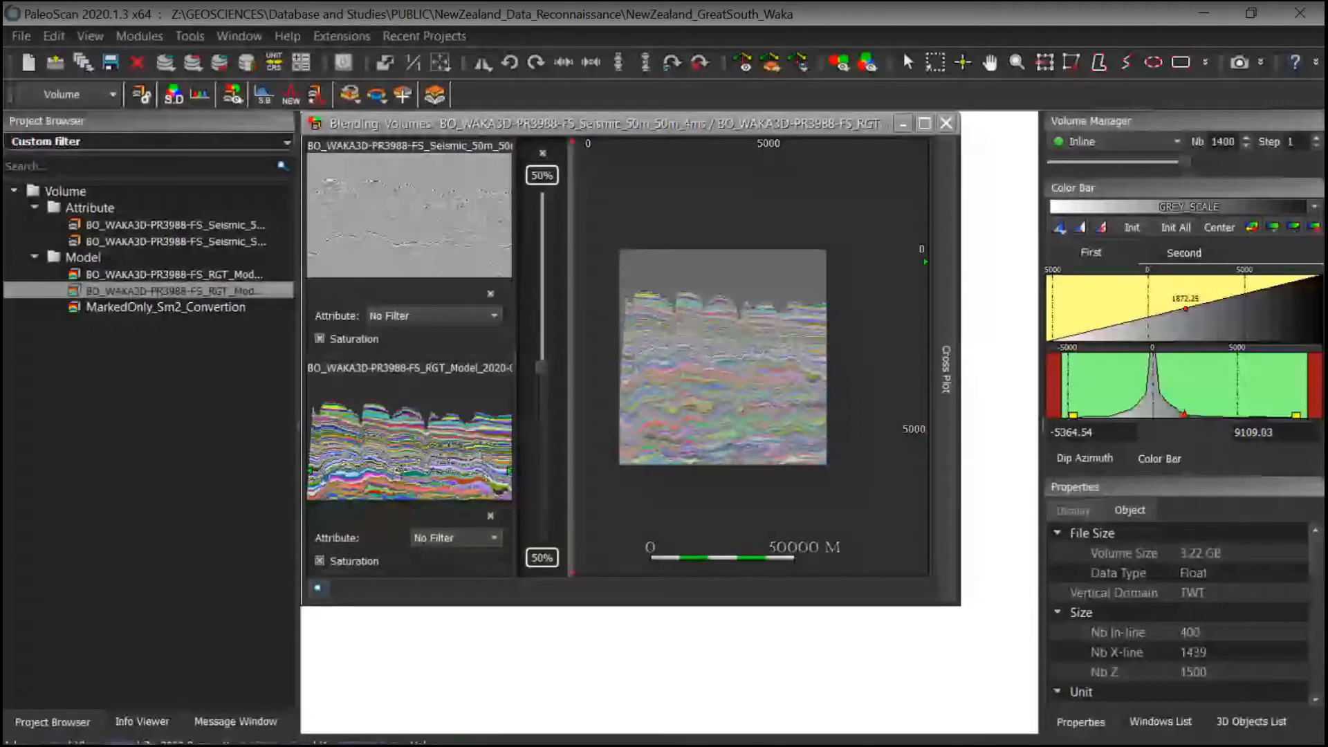
# Step: Open the MarkedOnly_Sm2 multi-Z model in its own viewer and tile it beneath the blending view
pyautogui.click(103, 141)
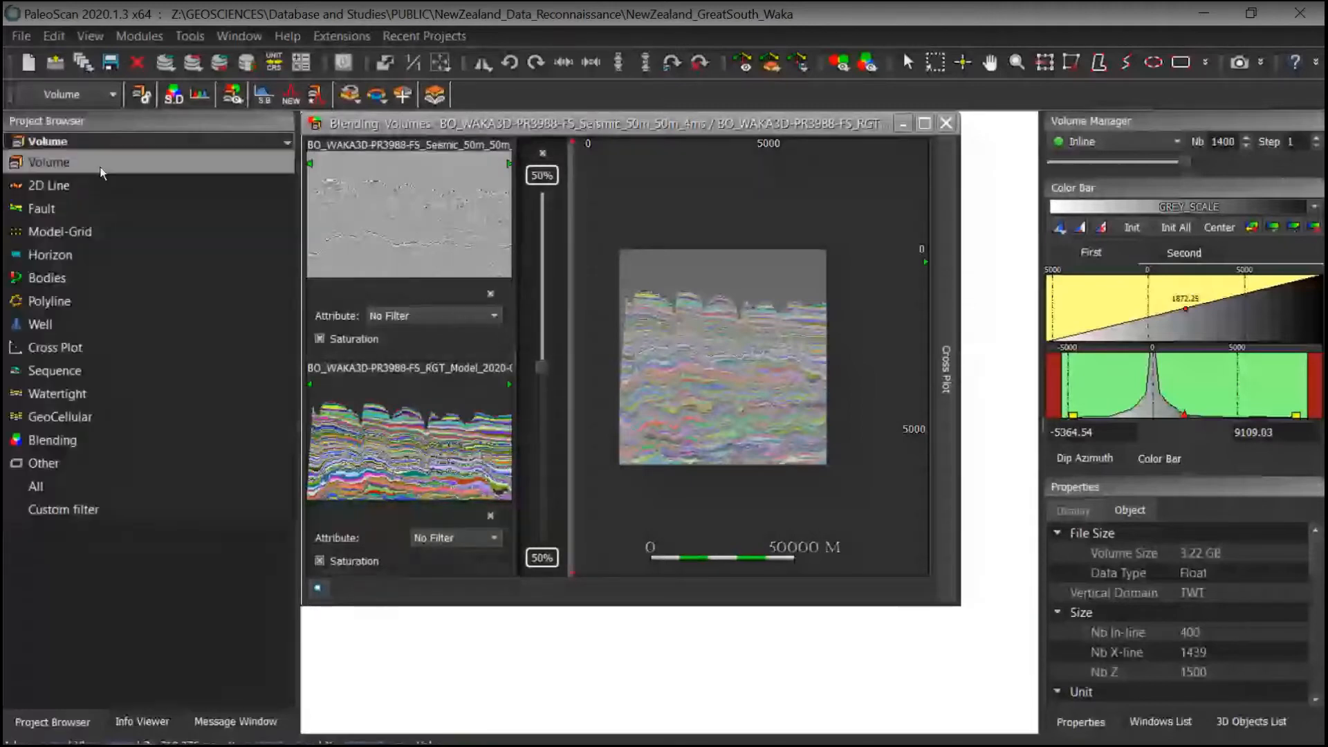
pyautogui.click(100, 168)
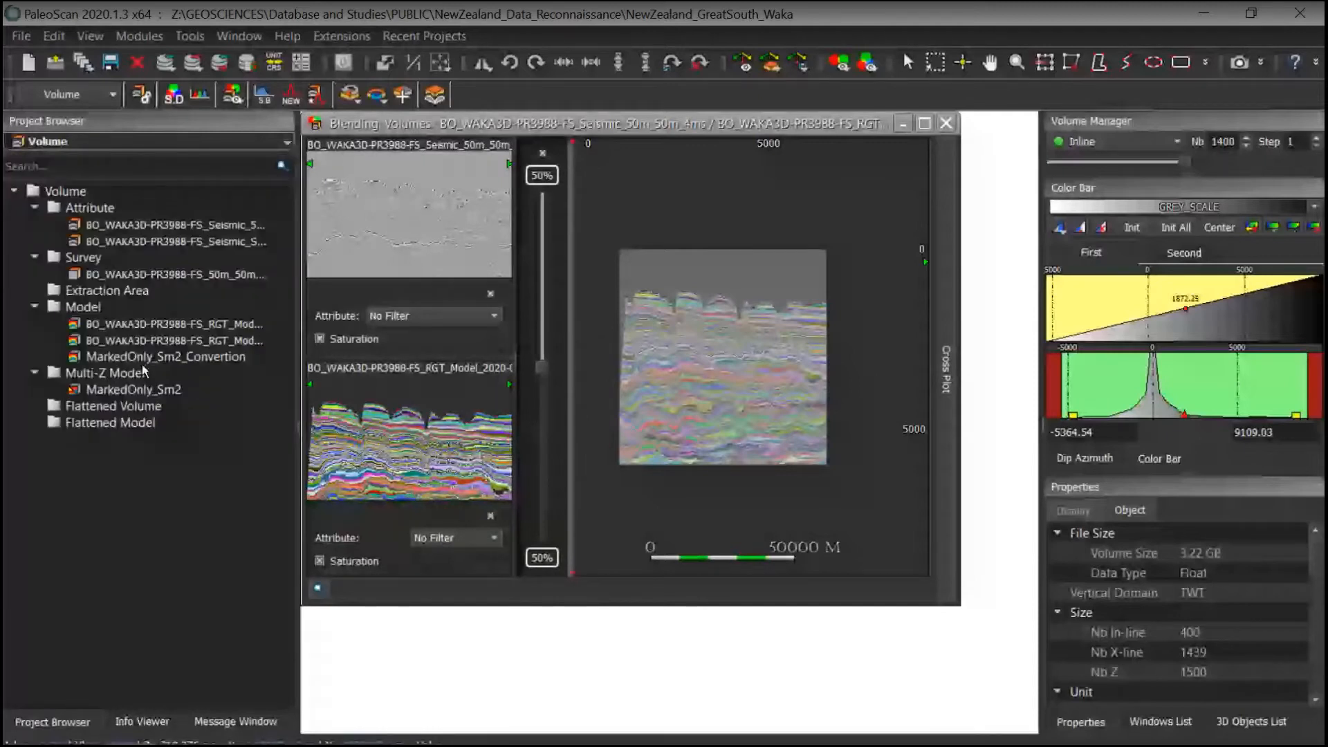
pyautogui.doubleClick(131, 389)
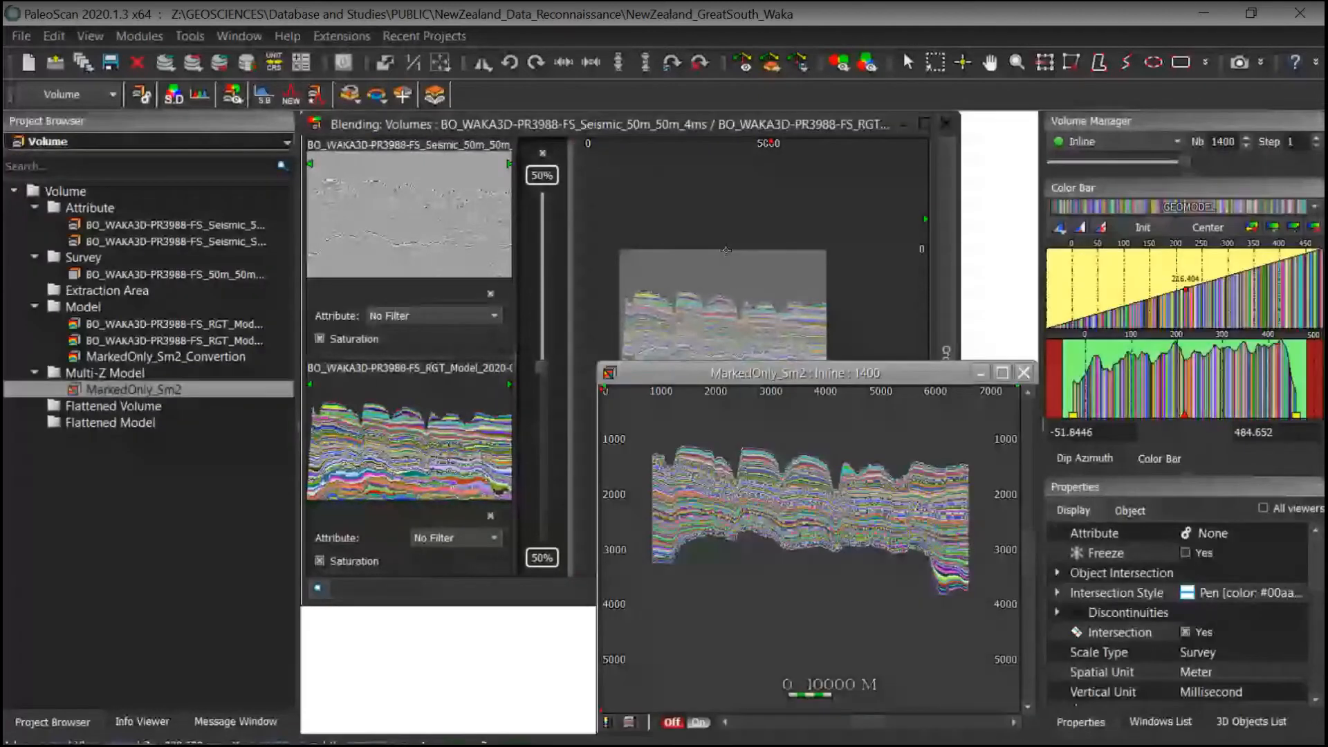
pyautogui.click(541, 369)
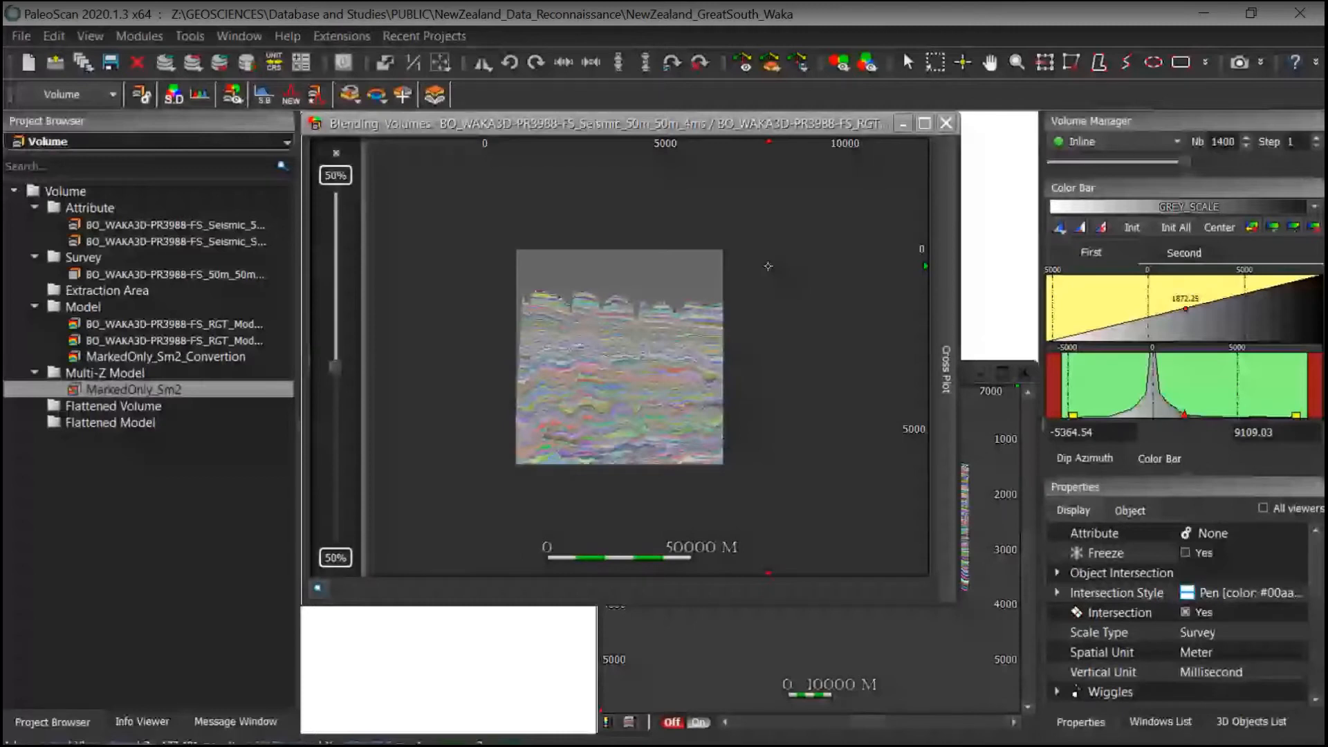
pyautogui.hotkey('ctrl', 'h')
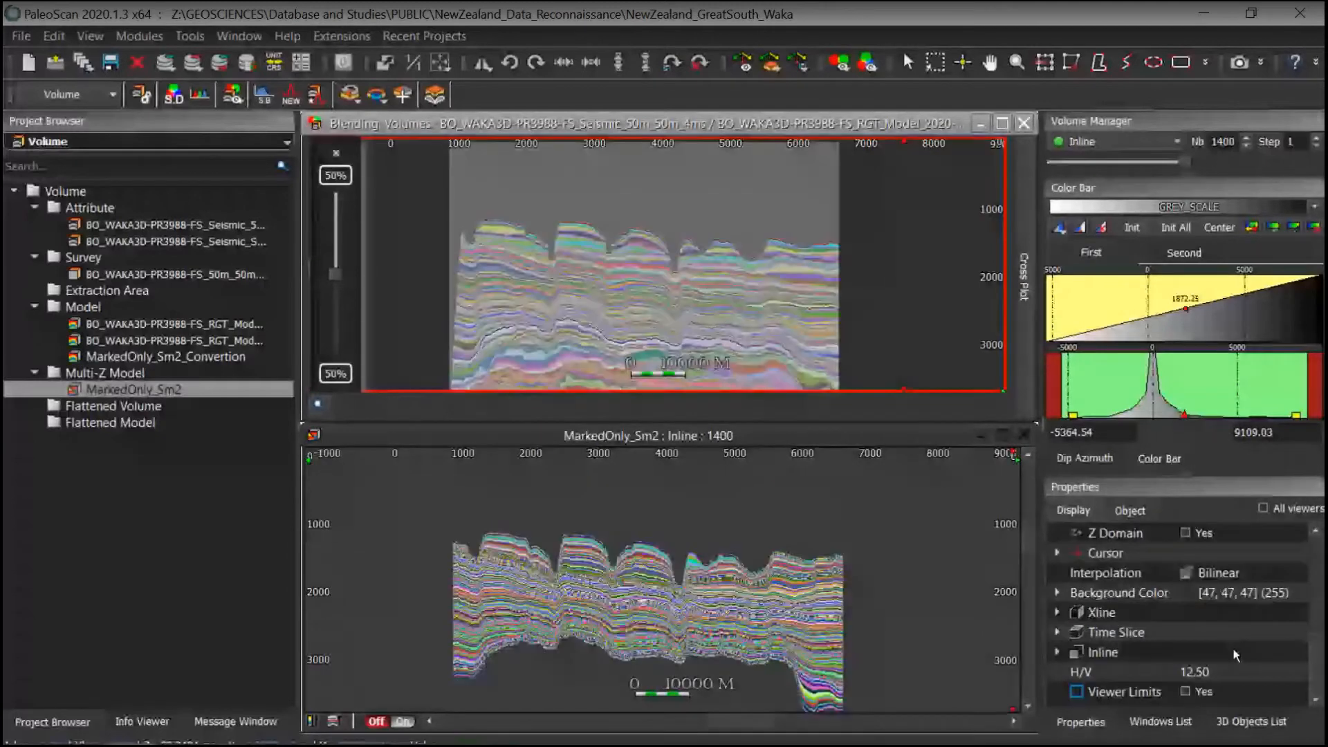
pyautogui.click(1229, 672)
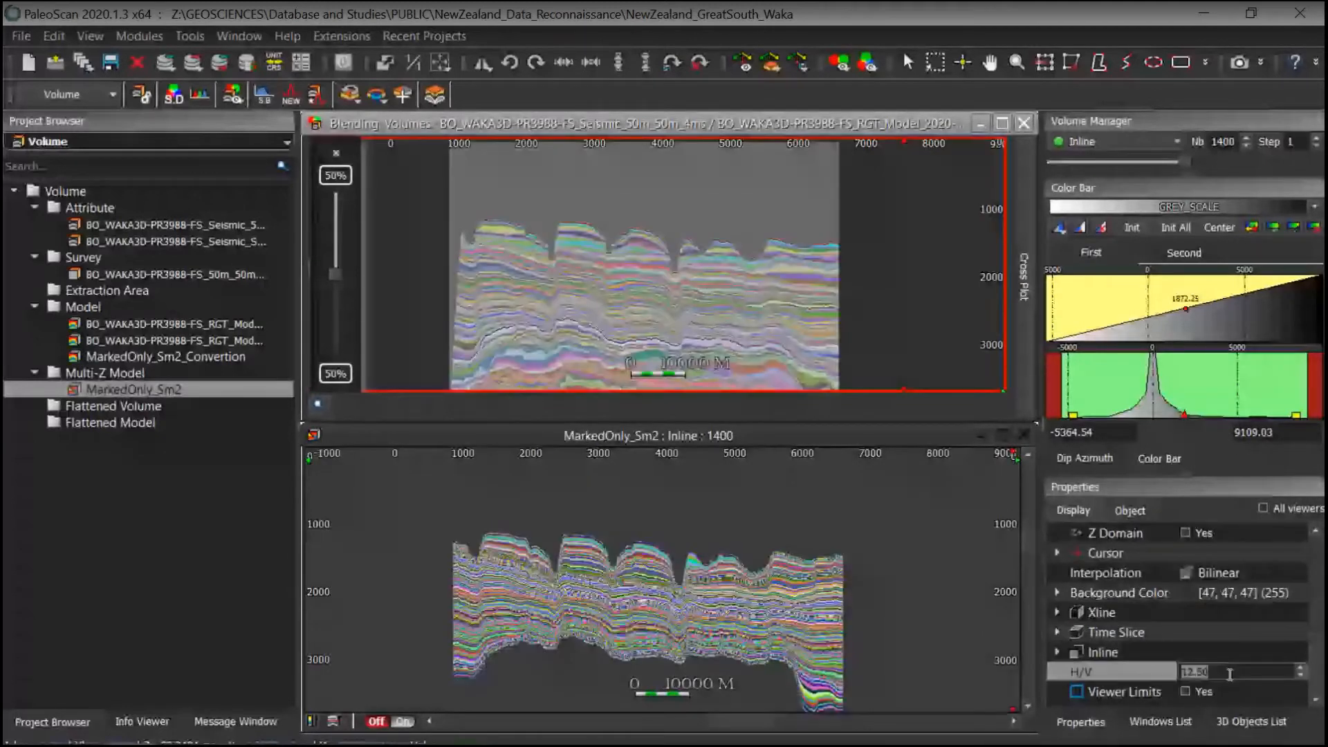
pyautogui.click(801, 556)
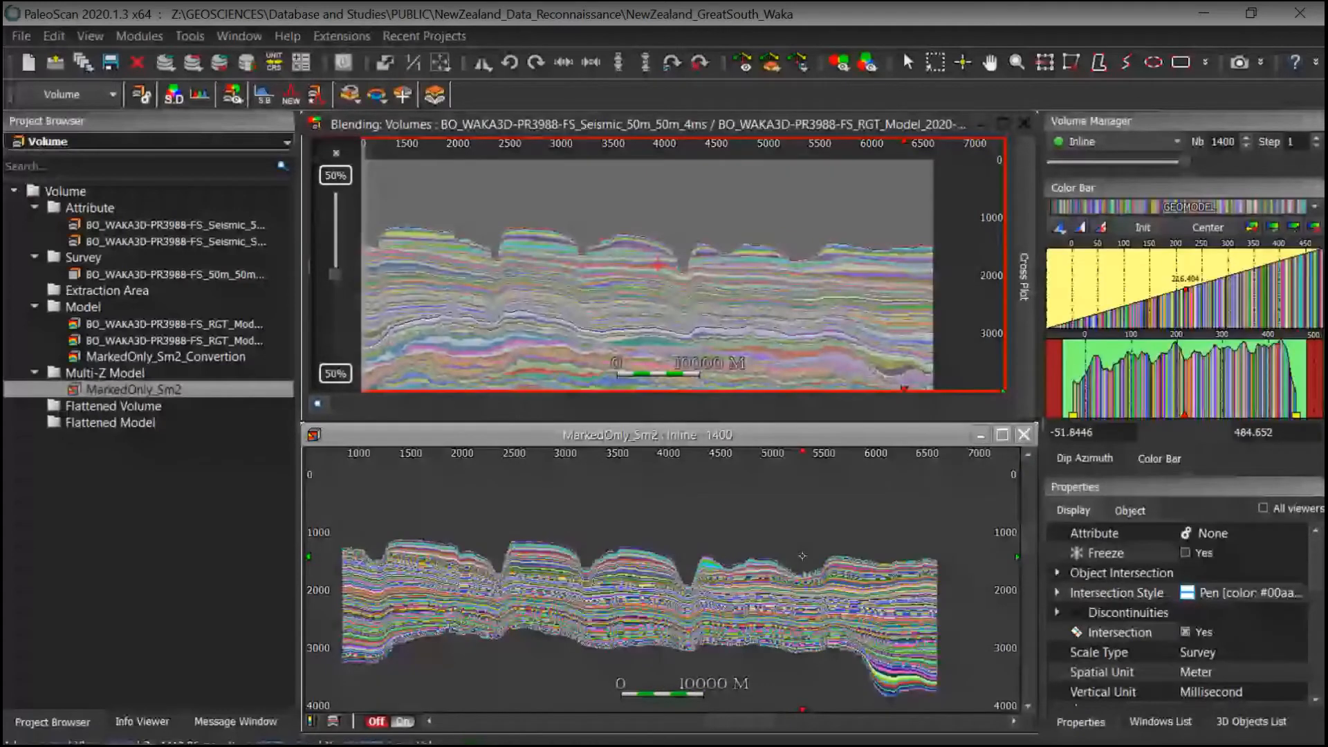
# Step: Go to the Injectite example location so both views show inline 1080
pyautogui.click(76, 142)
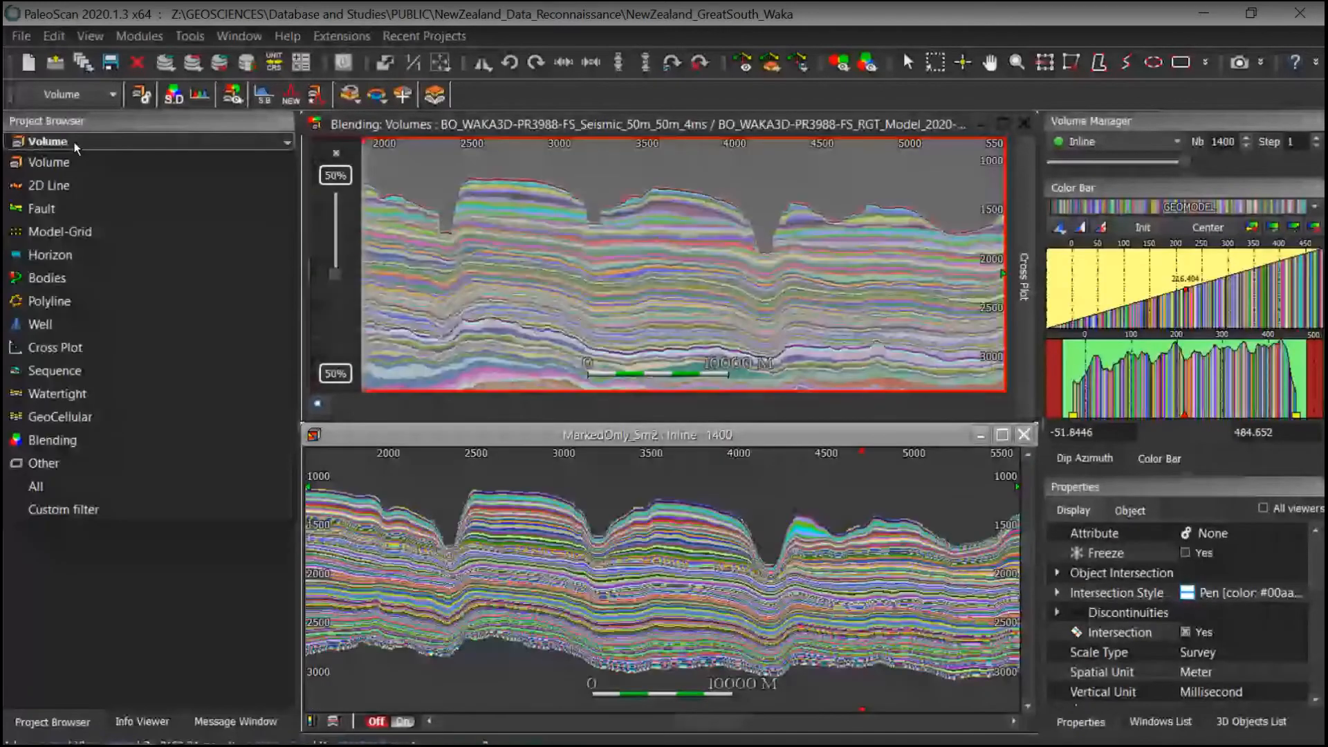
pyautogui.click(67, 439)
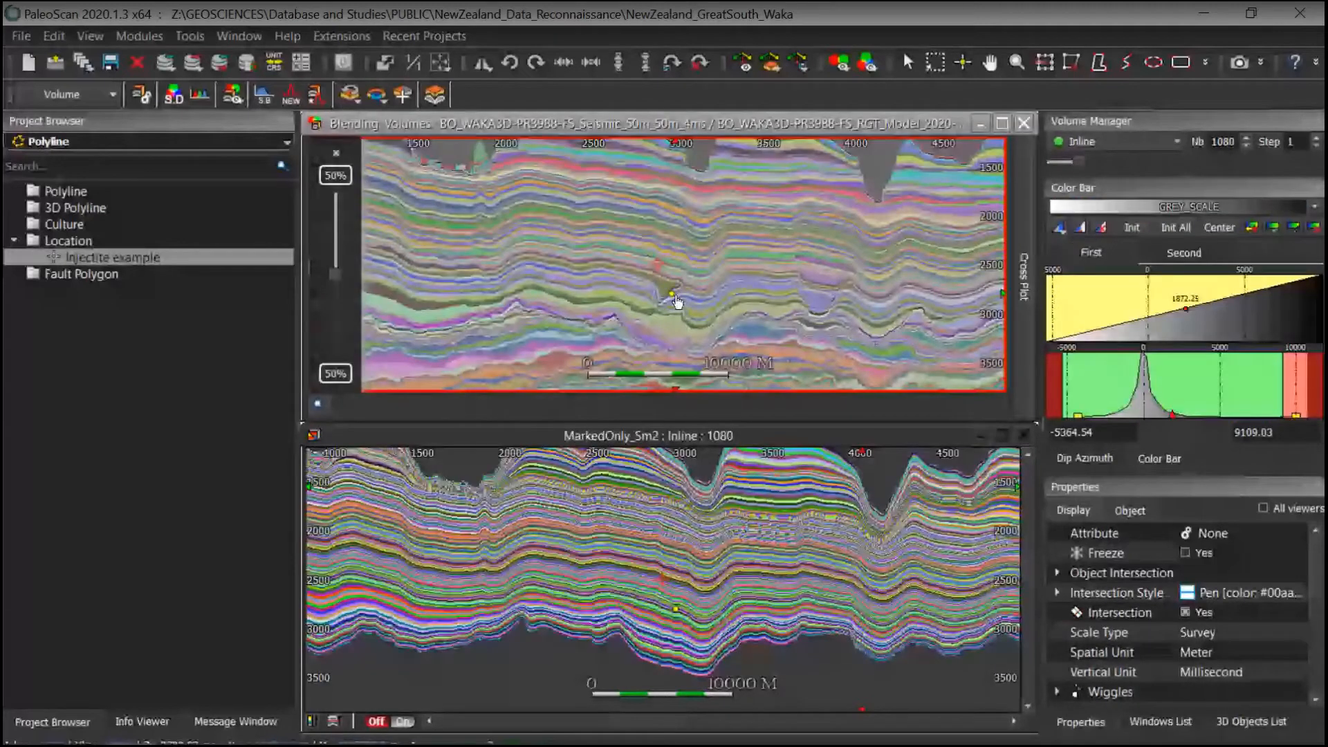
pyautogui.scroll(1, 677, 301)
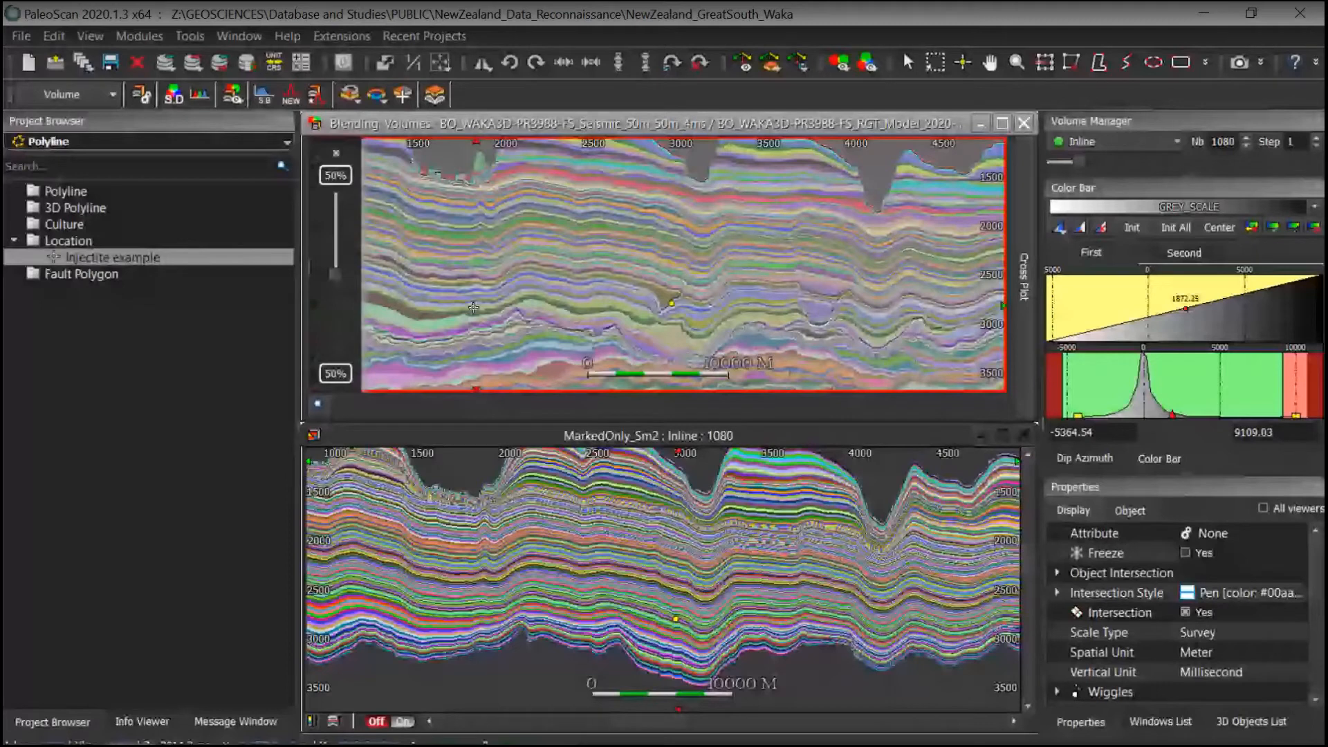
# Step: Set the blend to 100% seismic and inspect the injectite in the seismic section
pyautogui.moveTo(334, 275); pyautogui.dragTo(337, 149)
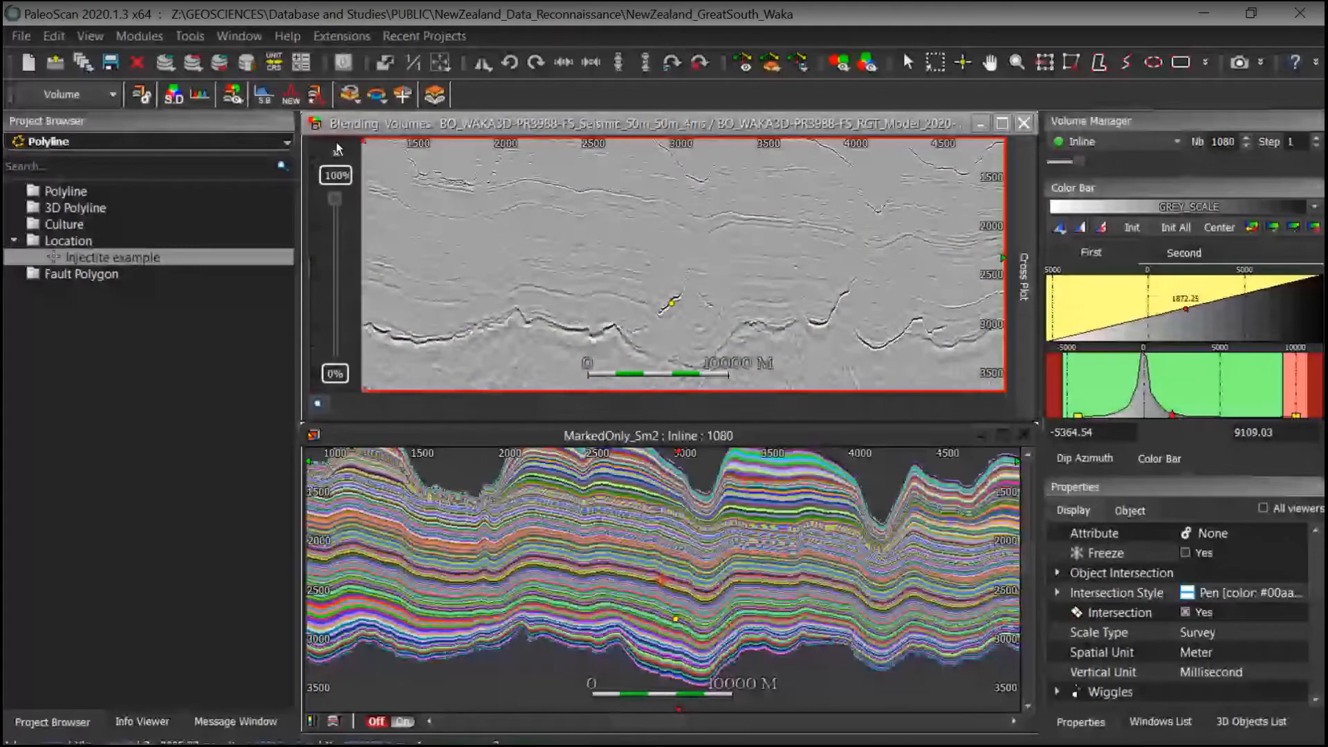
pyautogui.moveTo(809, 299); pyautogui.dragTo(694, 319, button='middle')
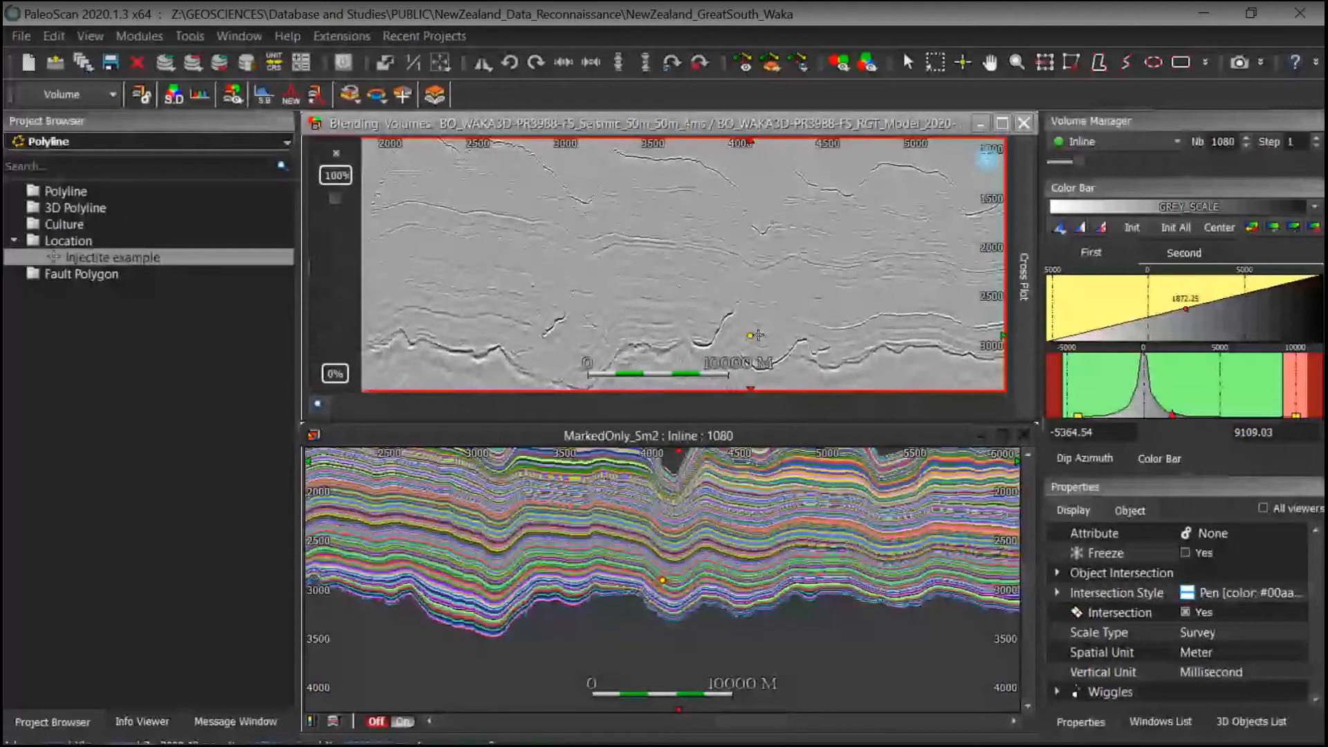
pyautogui.moveTo(802, 339); pyautogui.dragTo(782, 325, button='middle')
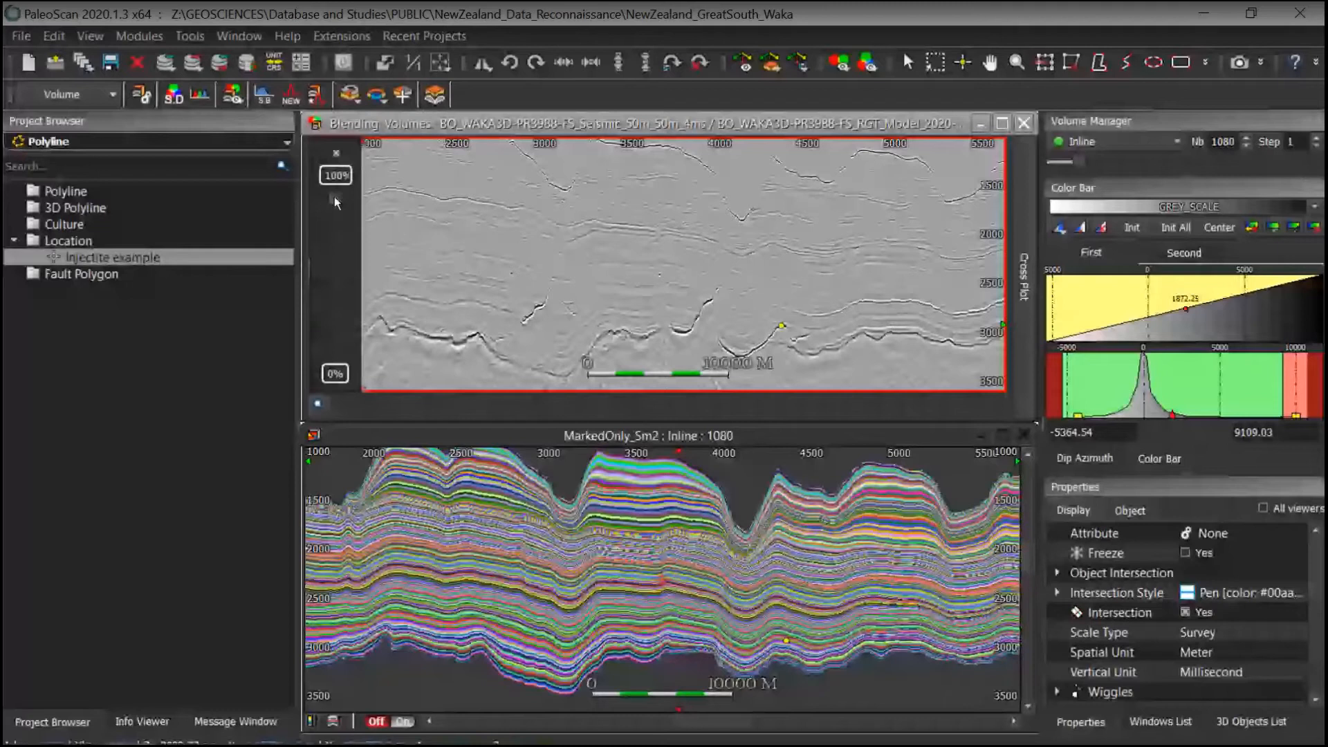
# Step: Set the blend to 100% model and compare it with the MarkedOnly_Sm2 section around the injectite
pyautogui.moveTo(336, 202); pyautogui.dragTo(335, 350)
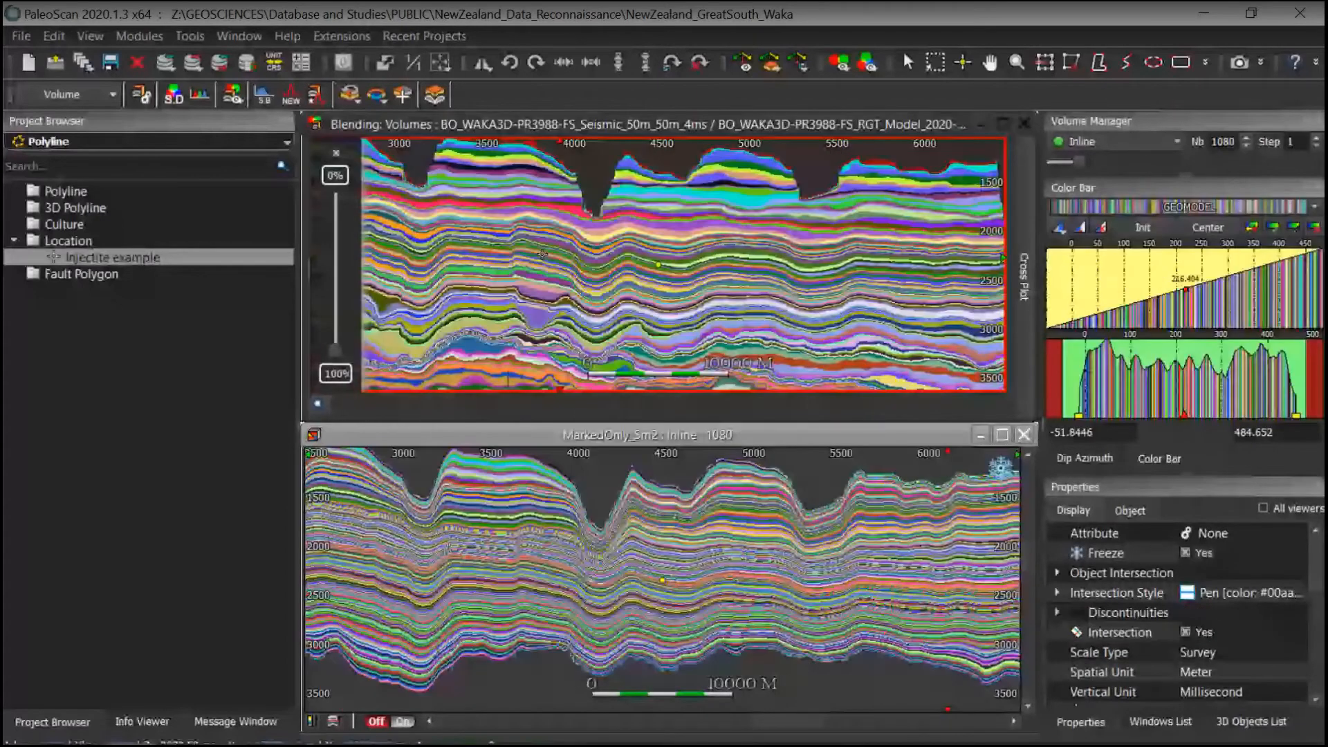
pyautogui.click(539, 322)
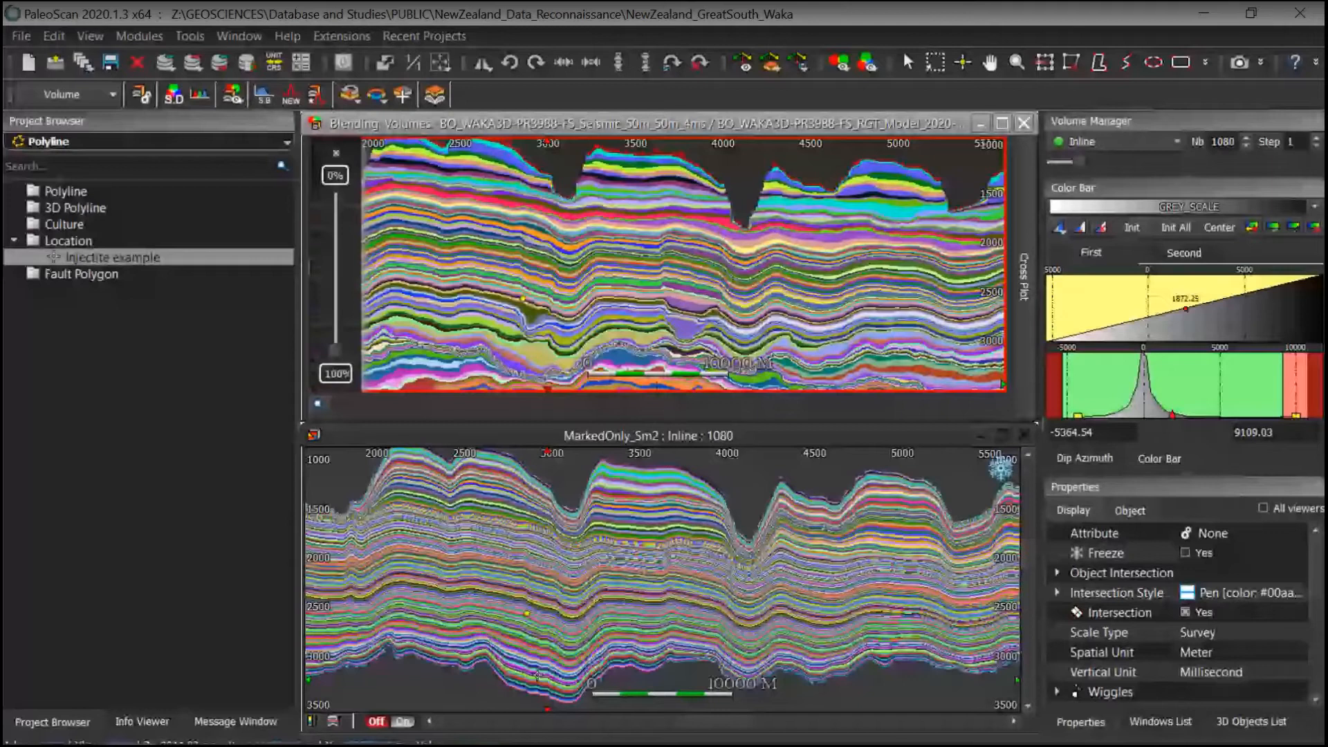
pyautogui.click(484, 617)
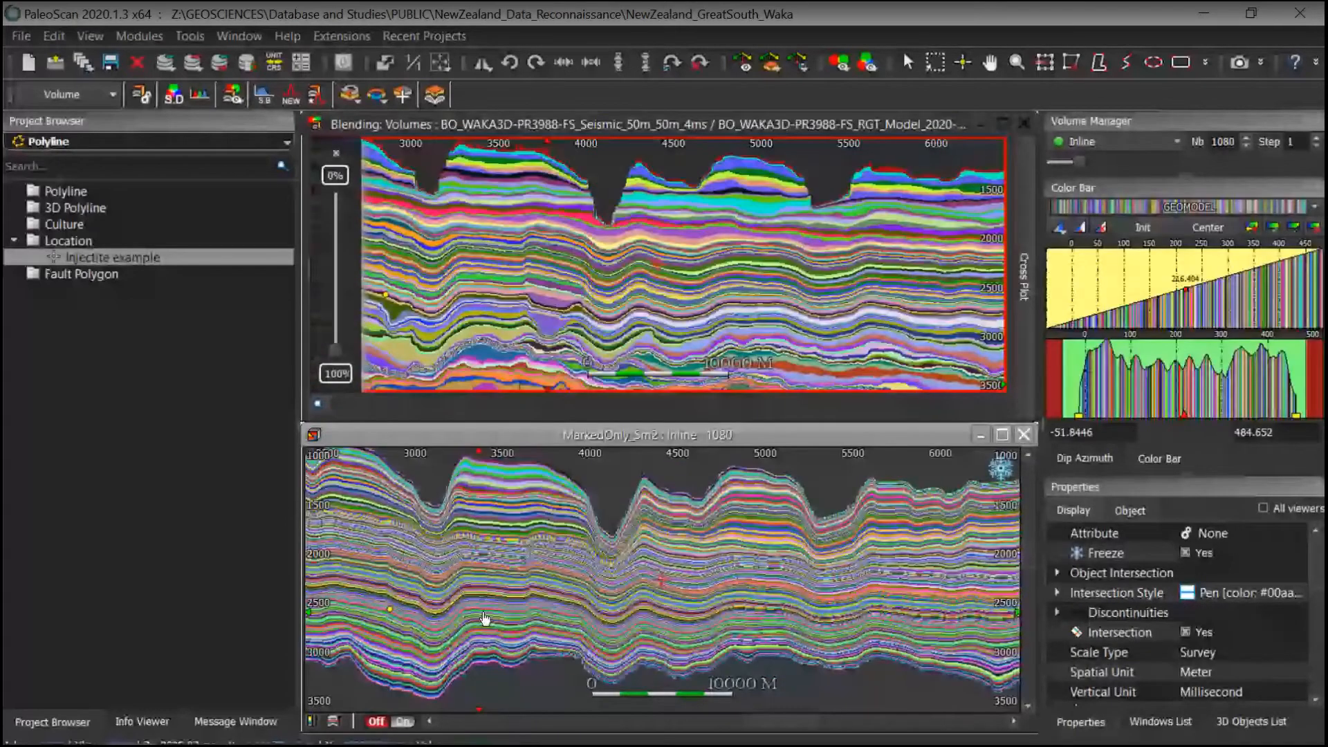
pyautogui.moveTo(485, 618); pyautogui.dragTo(753, 630)
pyautogui.scroll(1, 685, 632)
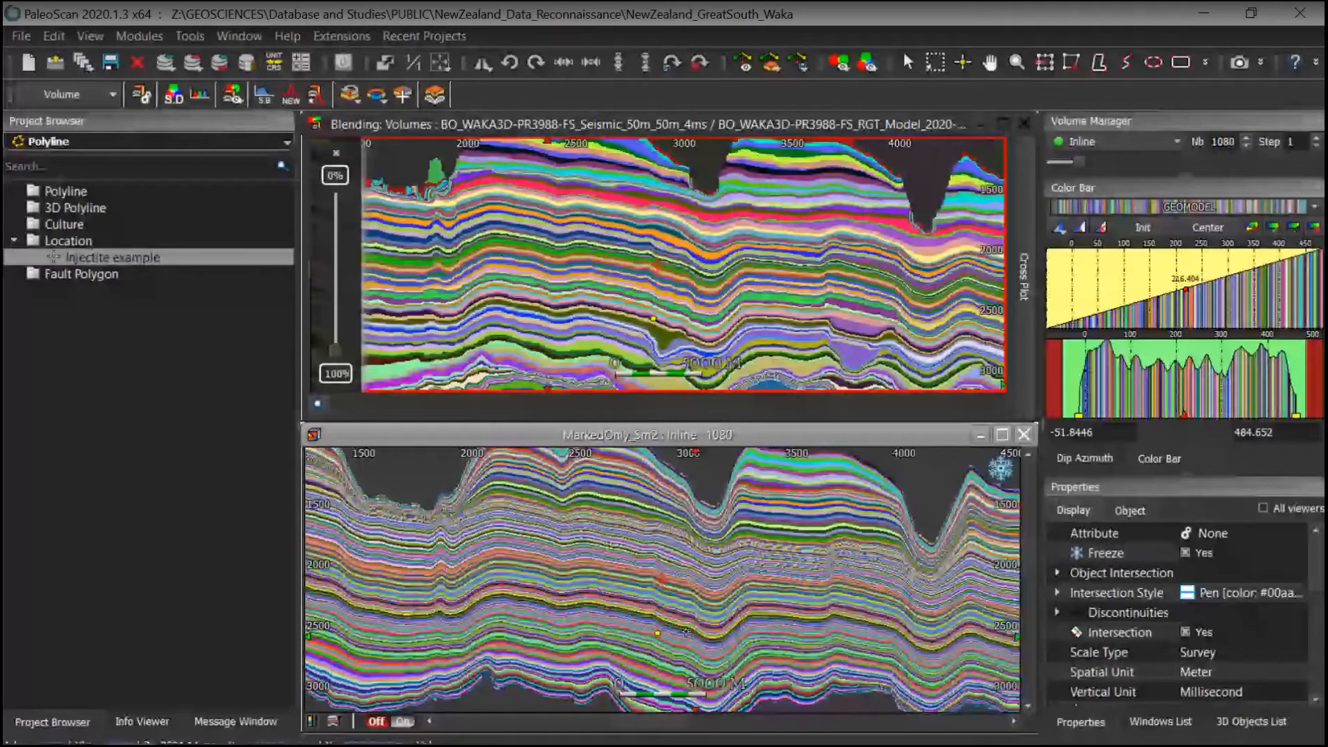
pyautogui.scroll(1, 685, 632)
# Step: Close the MarkedOnly_Sm2 viewer
pyautogui.click(69, 141)
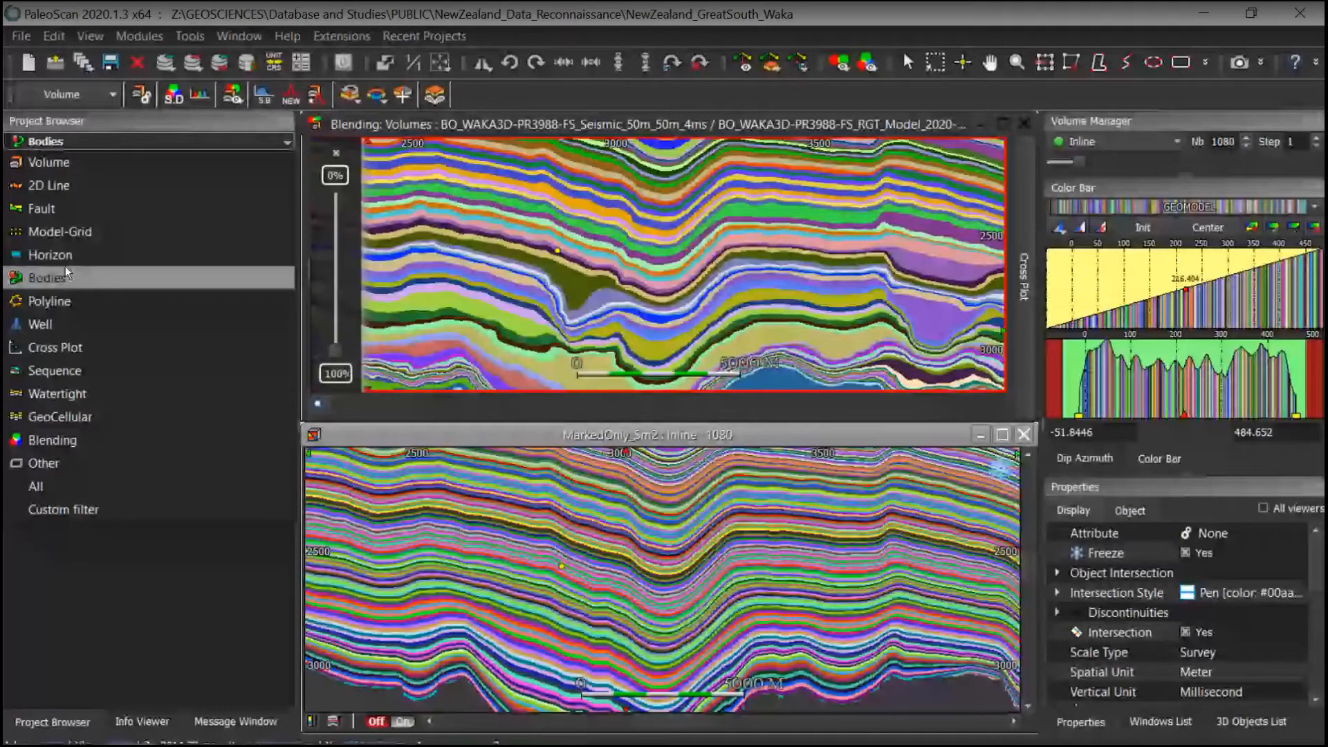
pyautogui.click(65, 301)
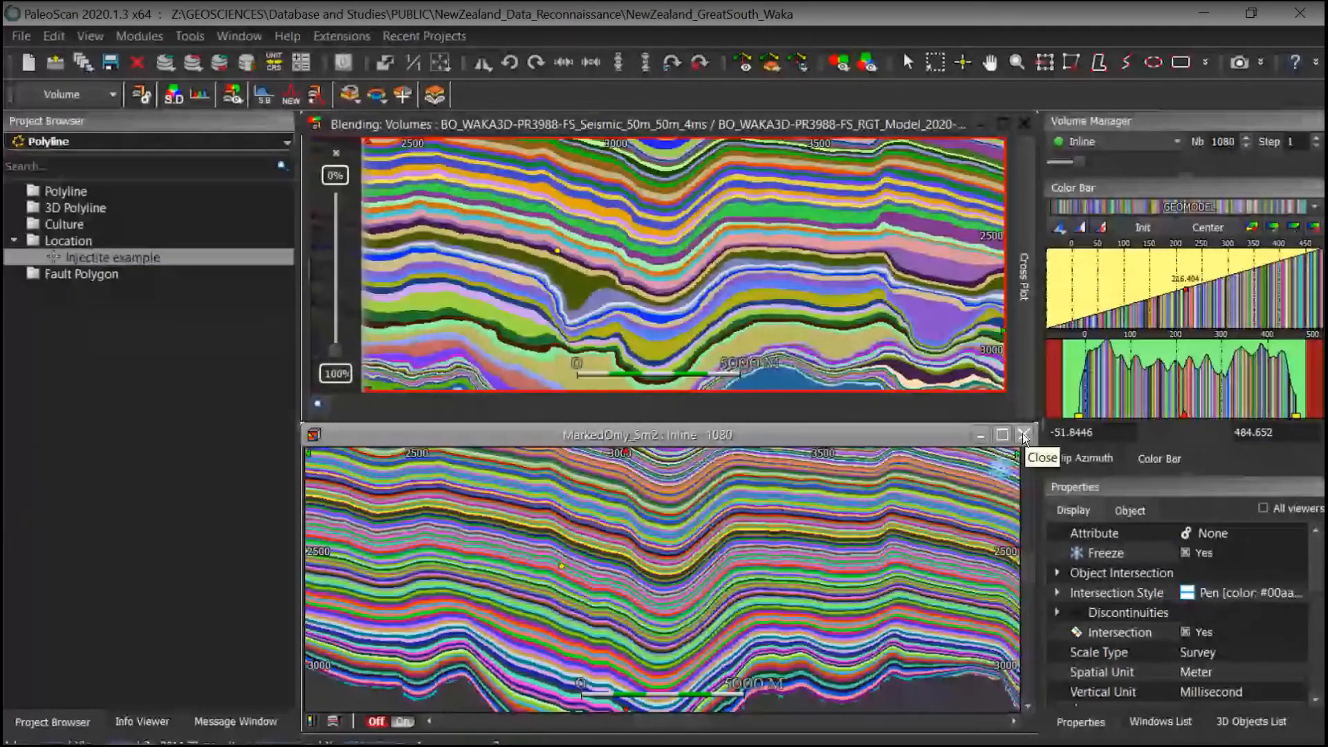
pyautogui.click(1023, 435)
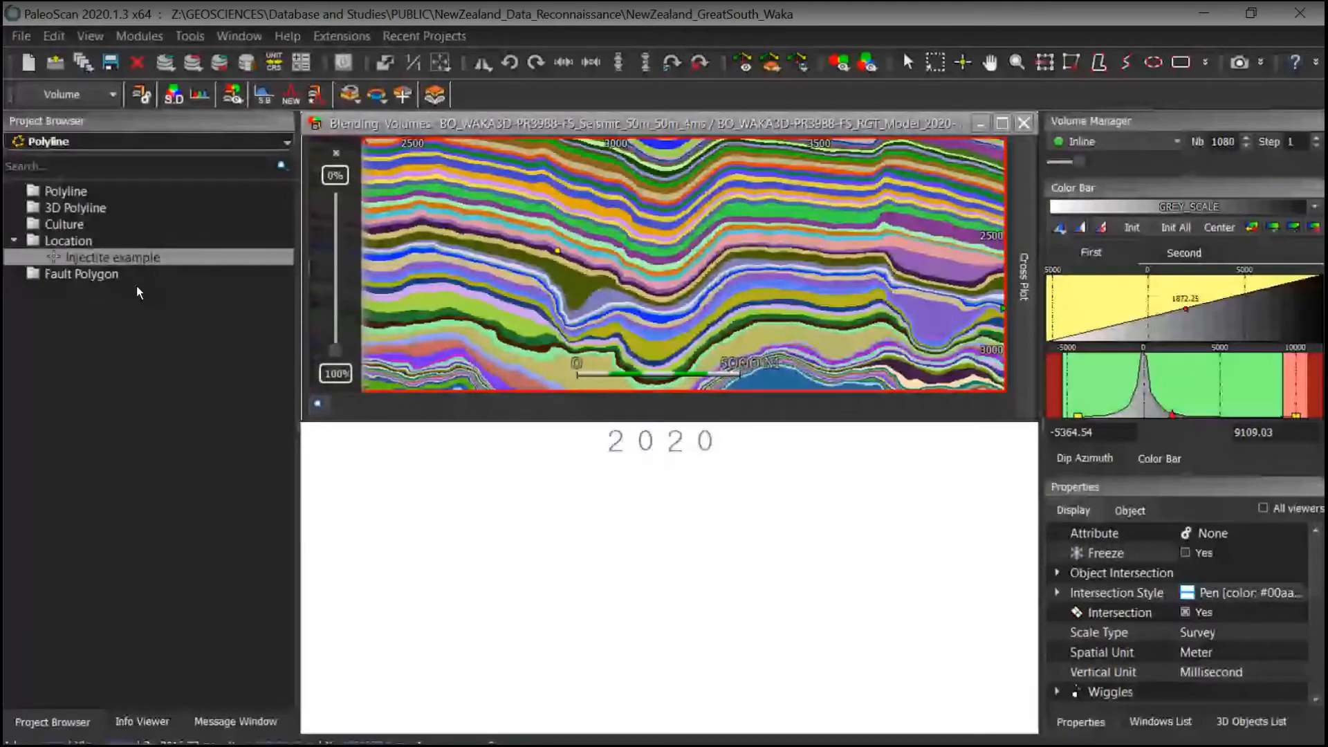
# Step: Open the Classic_RMS5 and MarkedOnly_RMS5 horizon stacks in side-by-side map views
pyautogui.click(97, 142)
pyautogui.click(79, 223)
pyautogui.click(79, 225)
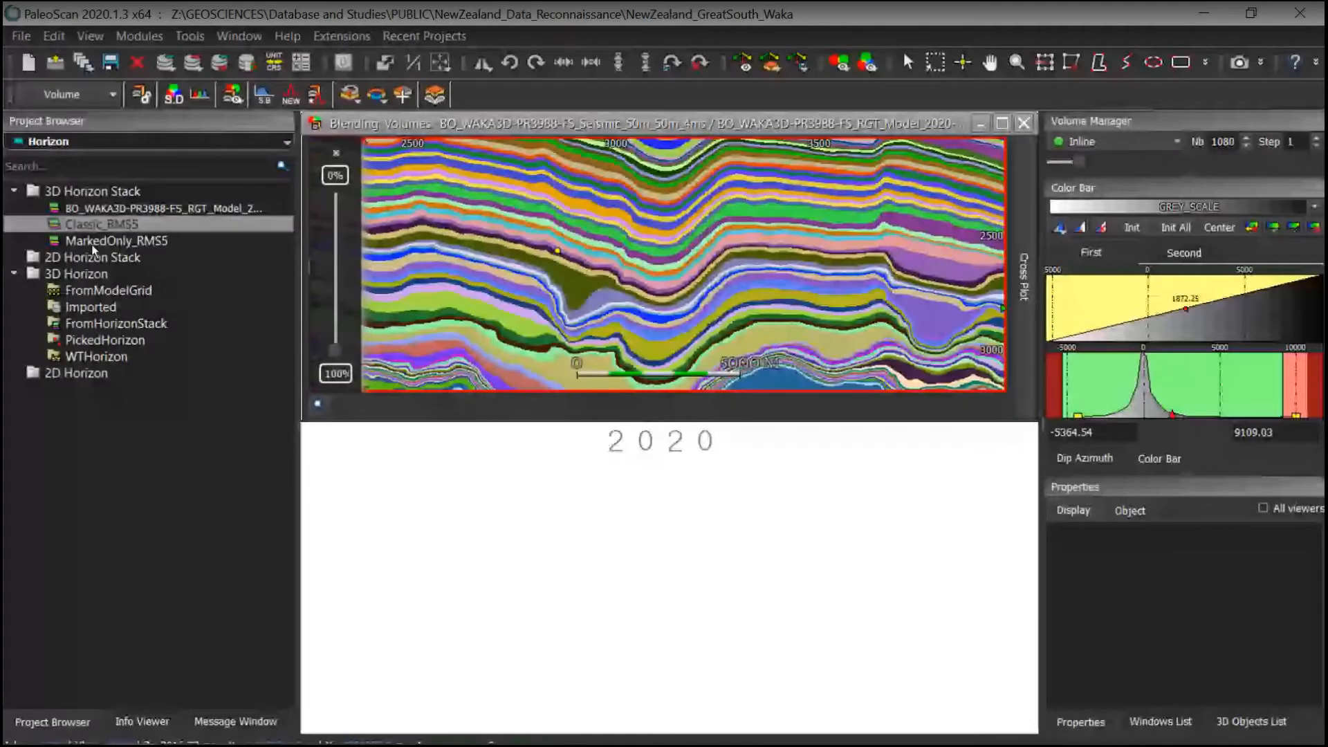
pyautogui.doubleClick(92, 244)
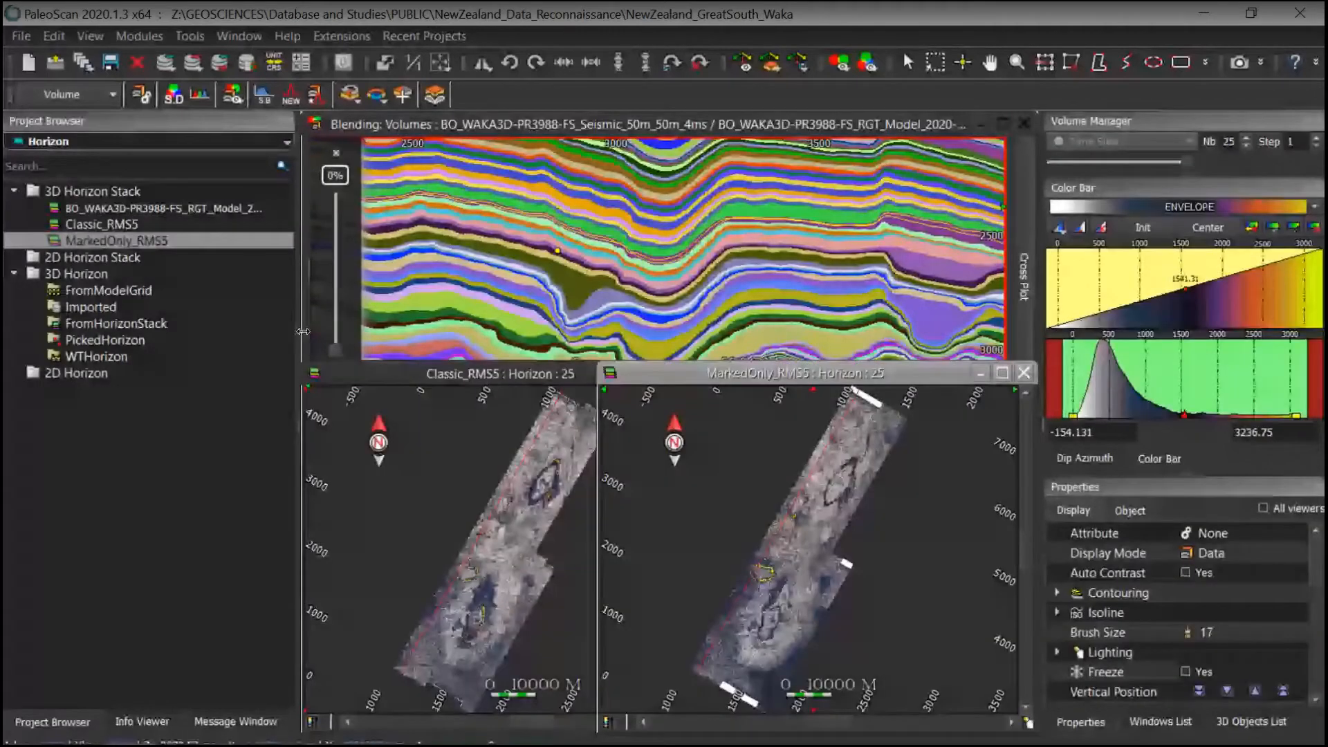
# Step: Set the blend to 100% seismic and pick horizons in the Classic_RMS5 and MarkedOnly_RMS5 maps to compare them
pyautogui.click(336, 277)
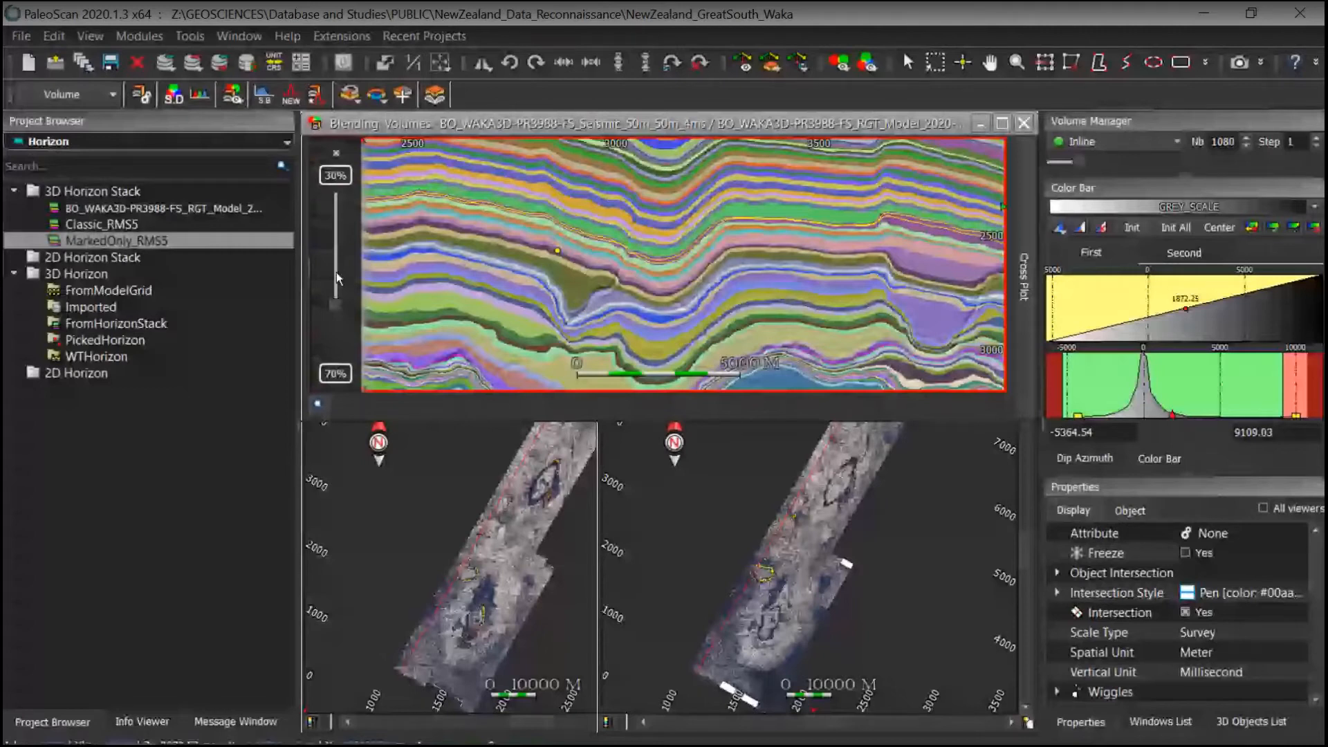
pyautogui.moveTo(336, 272); pyautogui.dragTo(336, 198)
pyautogui.click(553, 498)
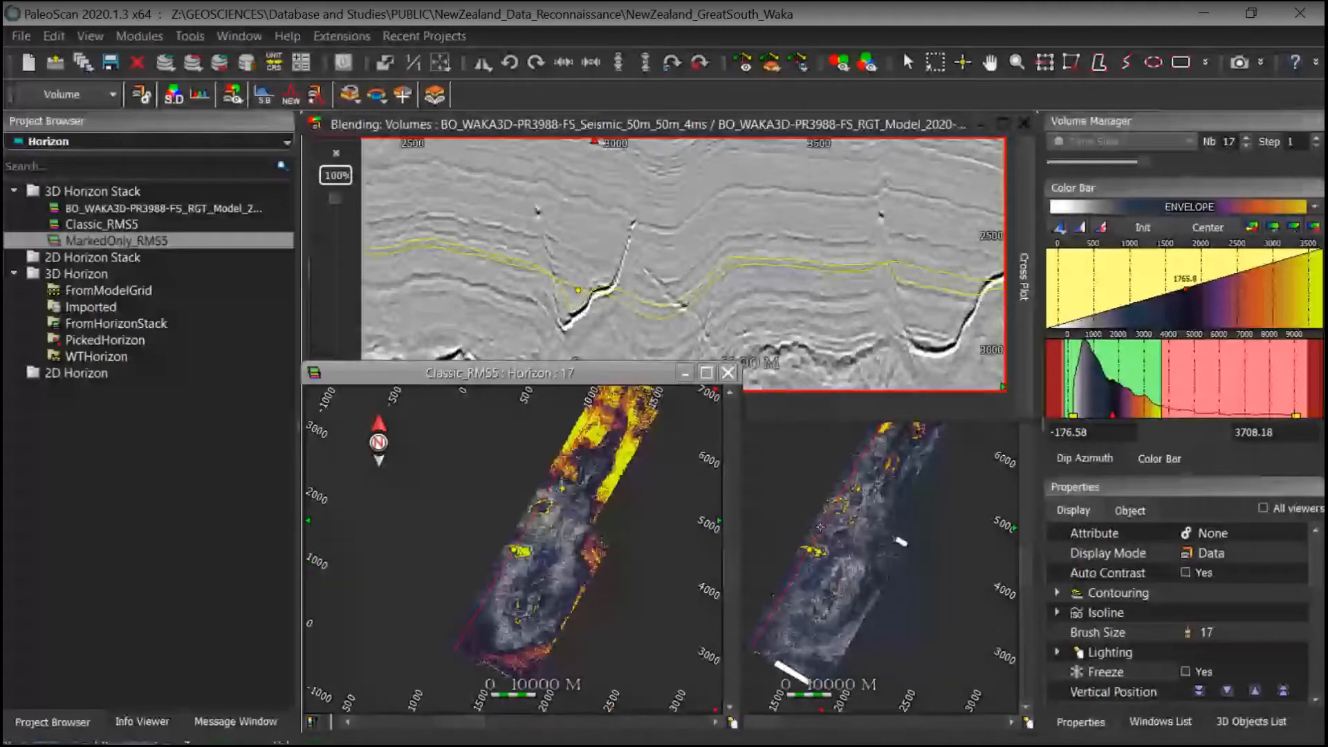
pyautogui.click(858, 535)
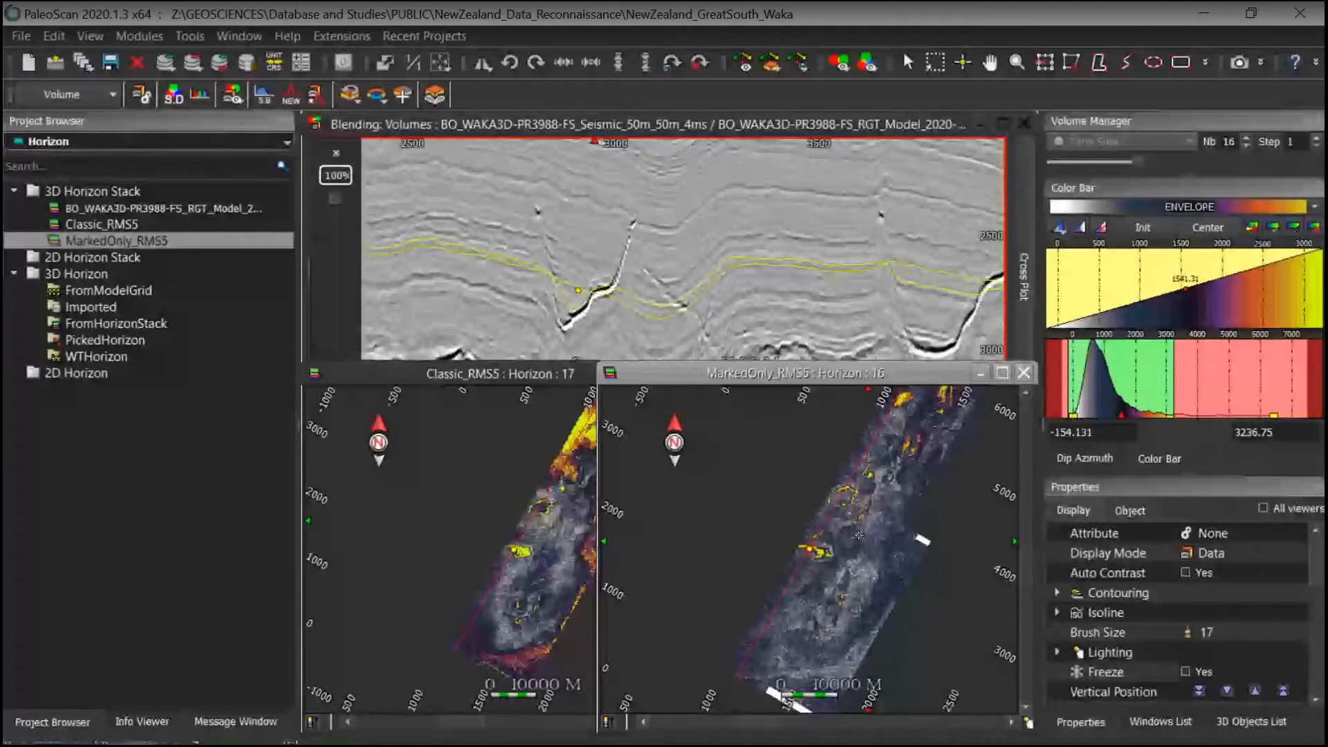
# Step: Pick further horizons on the blended section and compare them across the Classic_RMS5 and MarkedOnly_RMS5 maps around the injectite
pyautogui.click(576, 280)
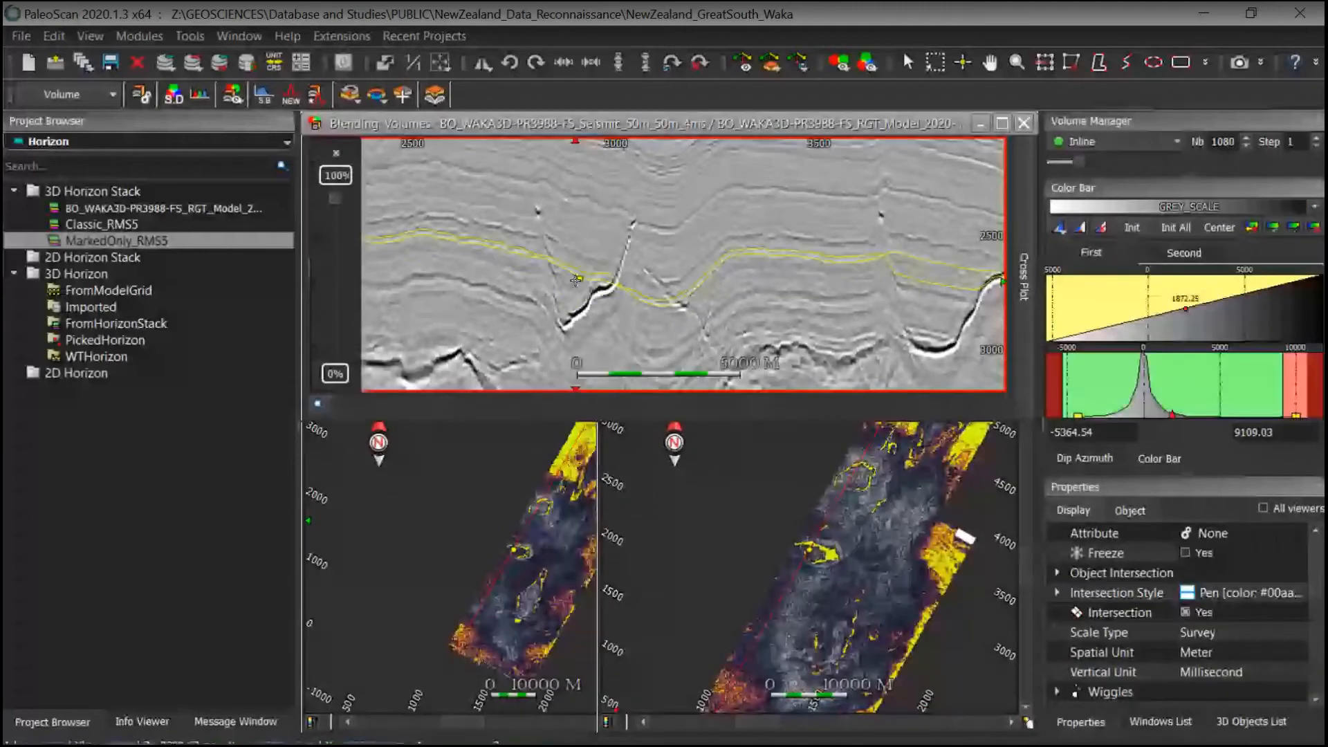
pyautogui.click(502, 480)
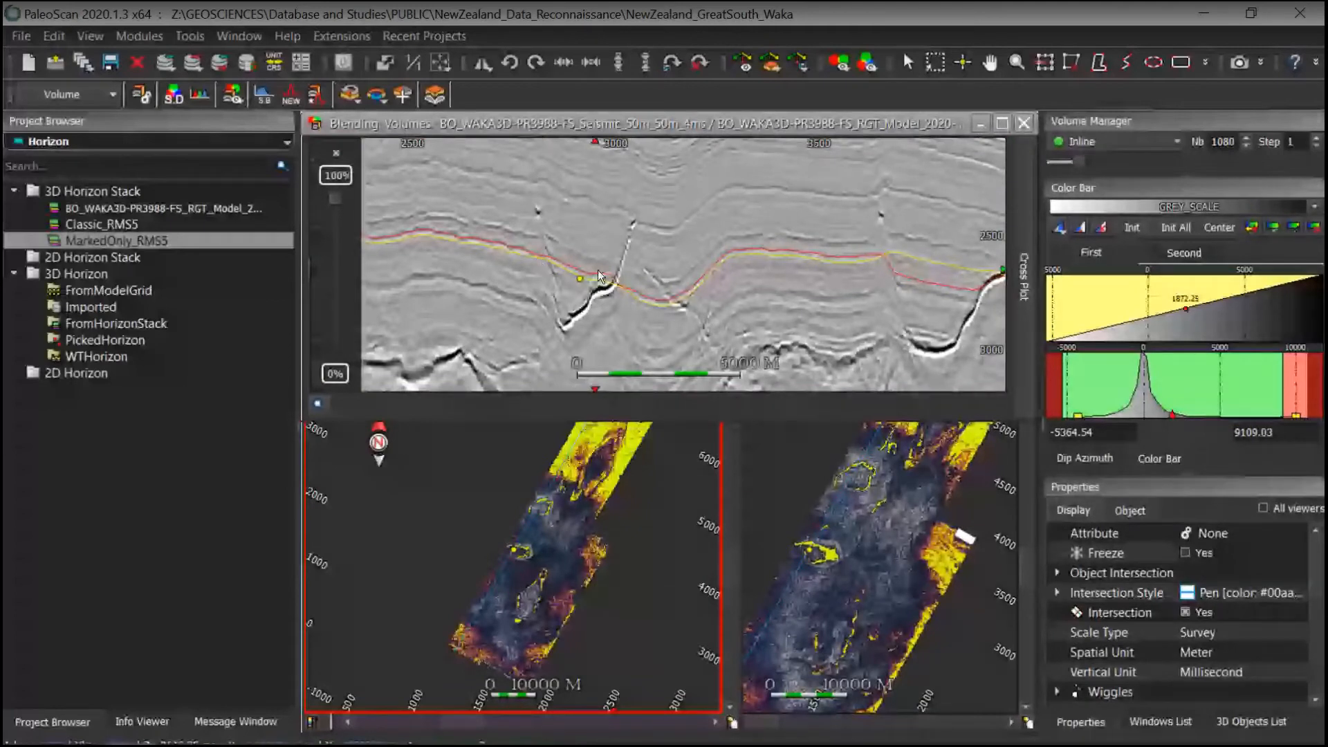
pyautogui.scroll(3, 599, 275)
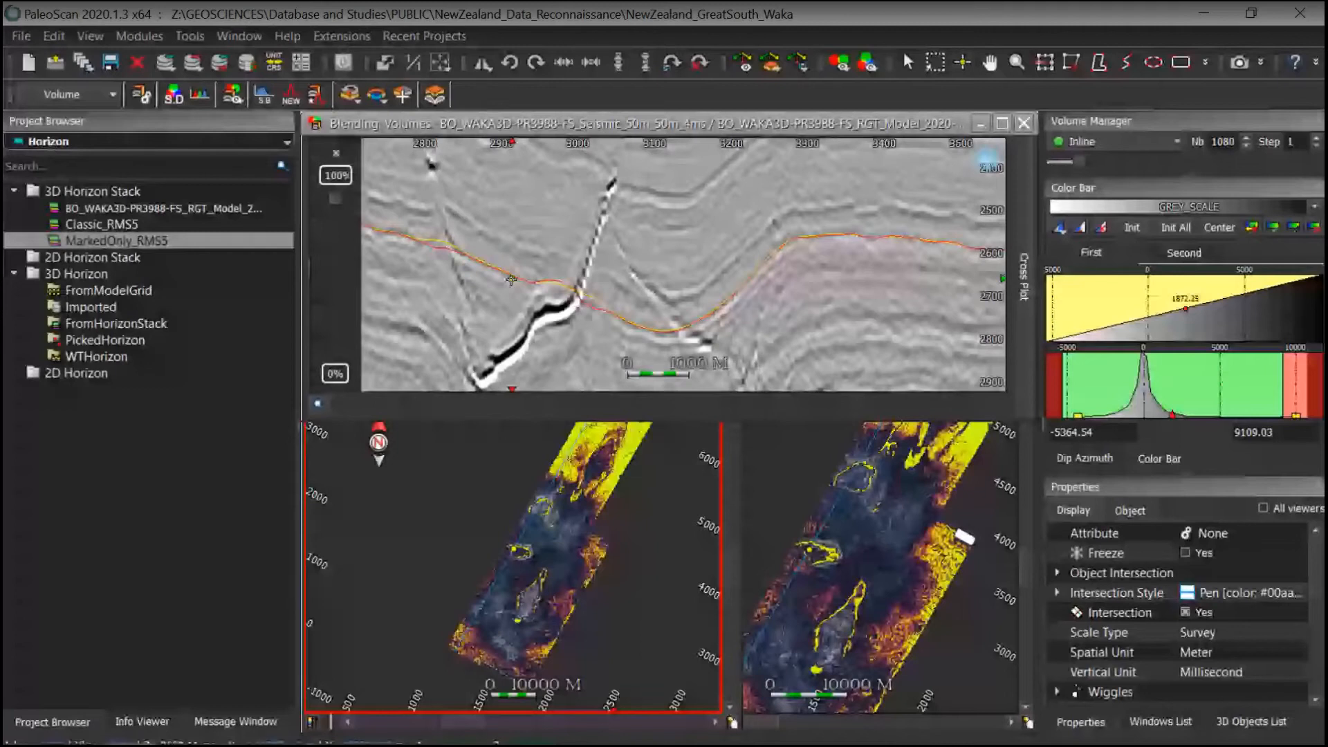
pyautogui.scroll(-3, 567, 284)
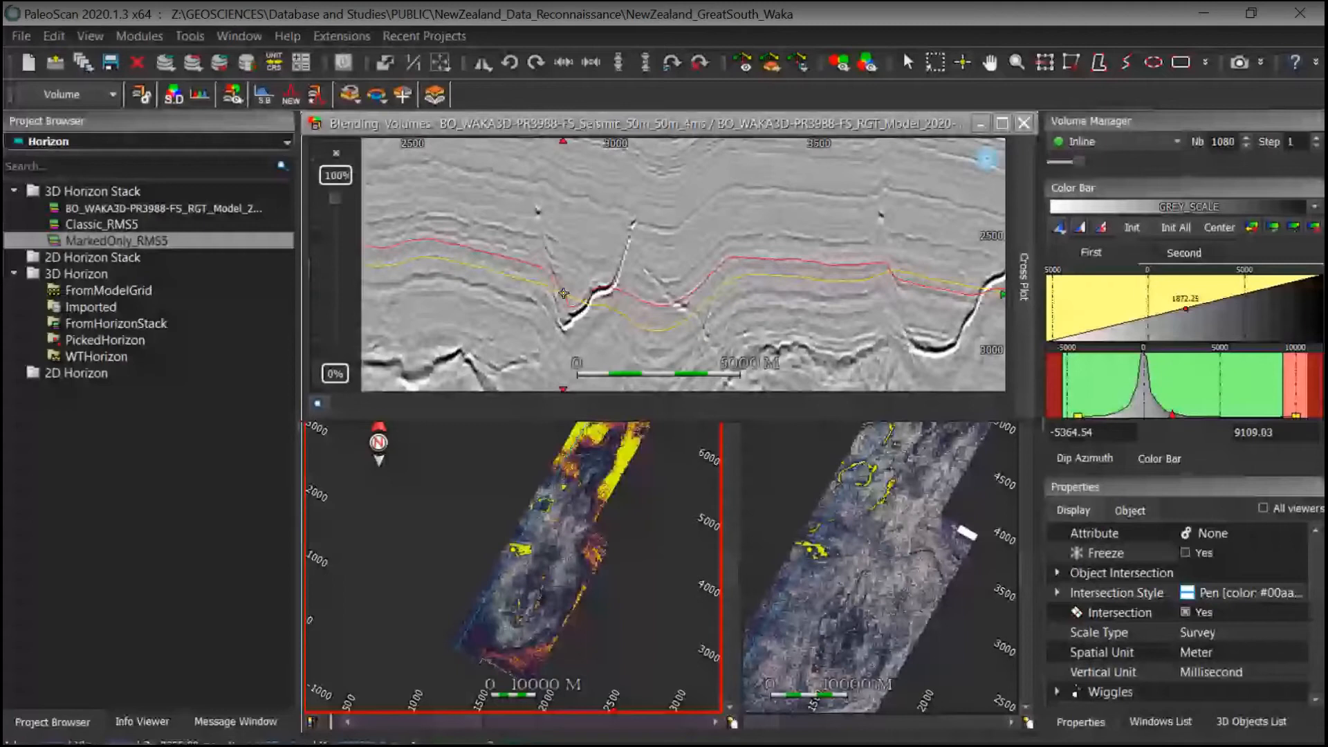
pyautogui.click(564, 293)
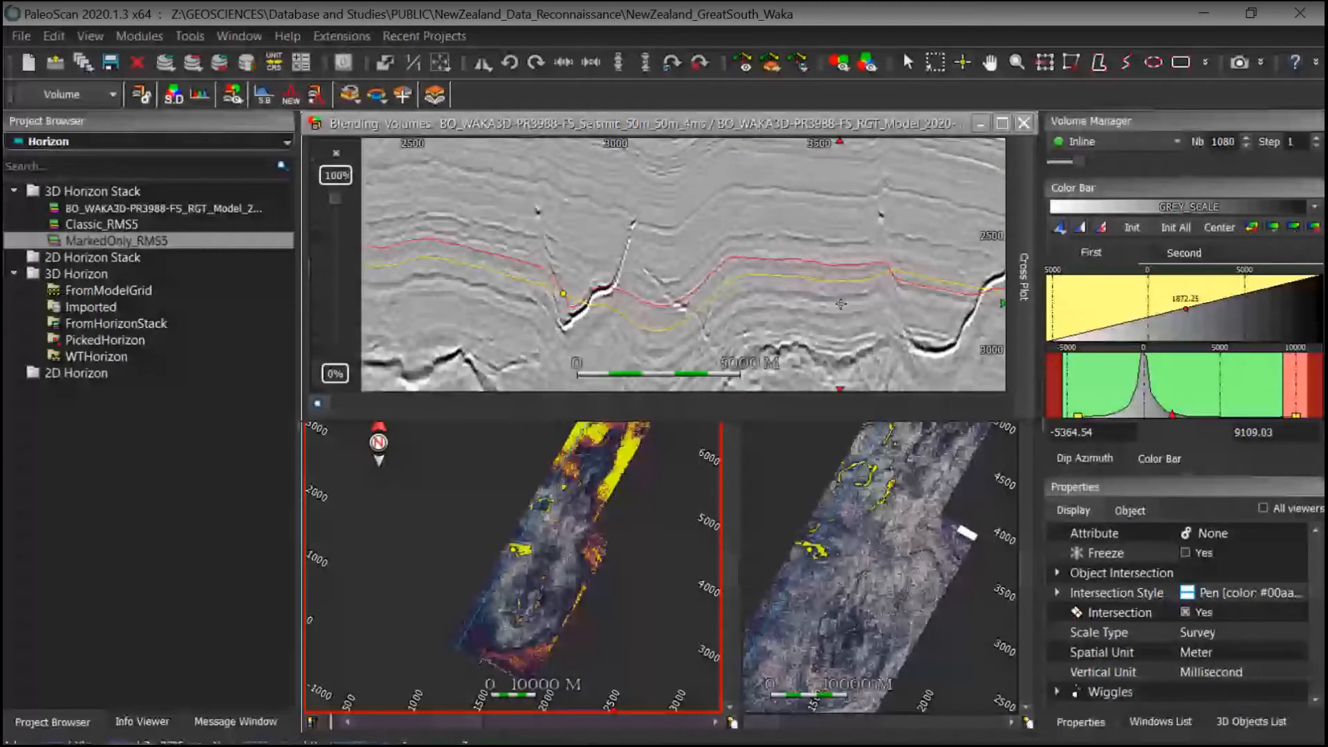
pyautogui.moveTo(832, 277); pyautogui.dragTo(730, 278, button='middle')
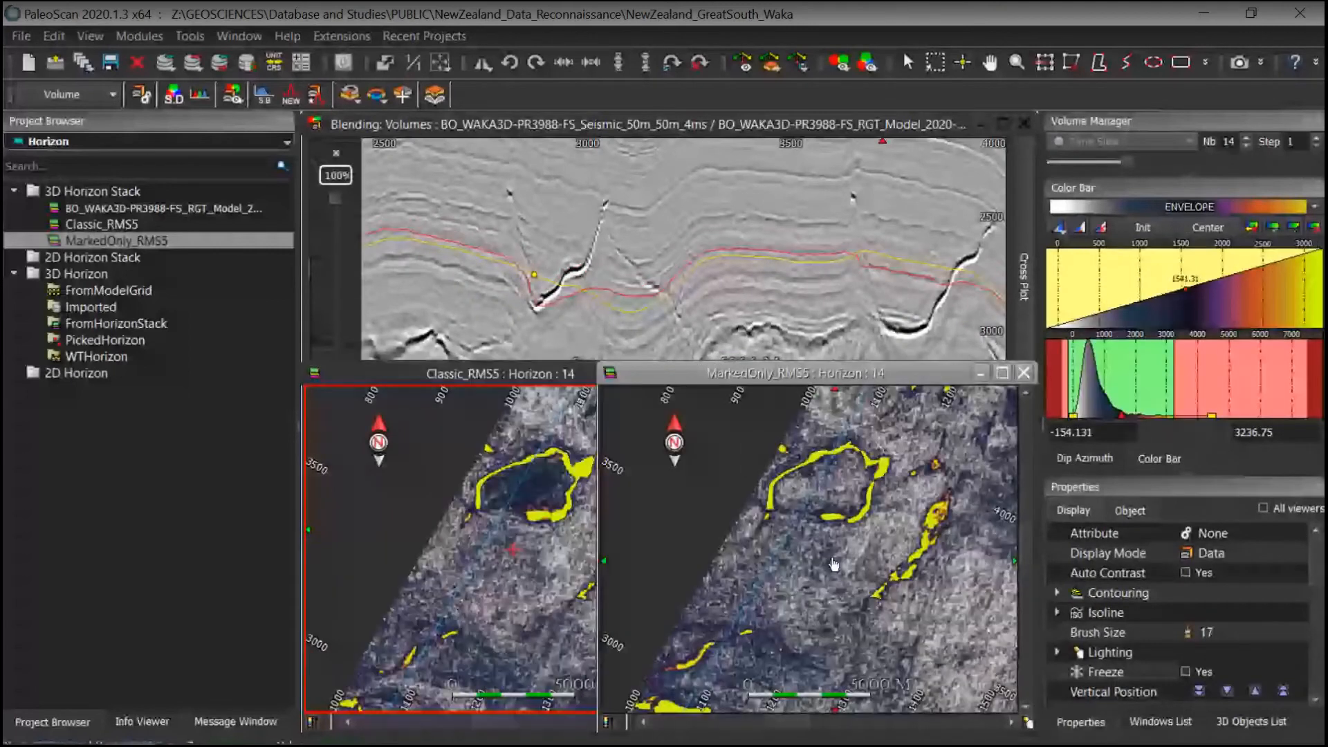
pyautogui.moveTo(834, 564); pyautogui.dragTo(782, 510)
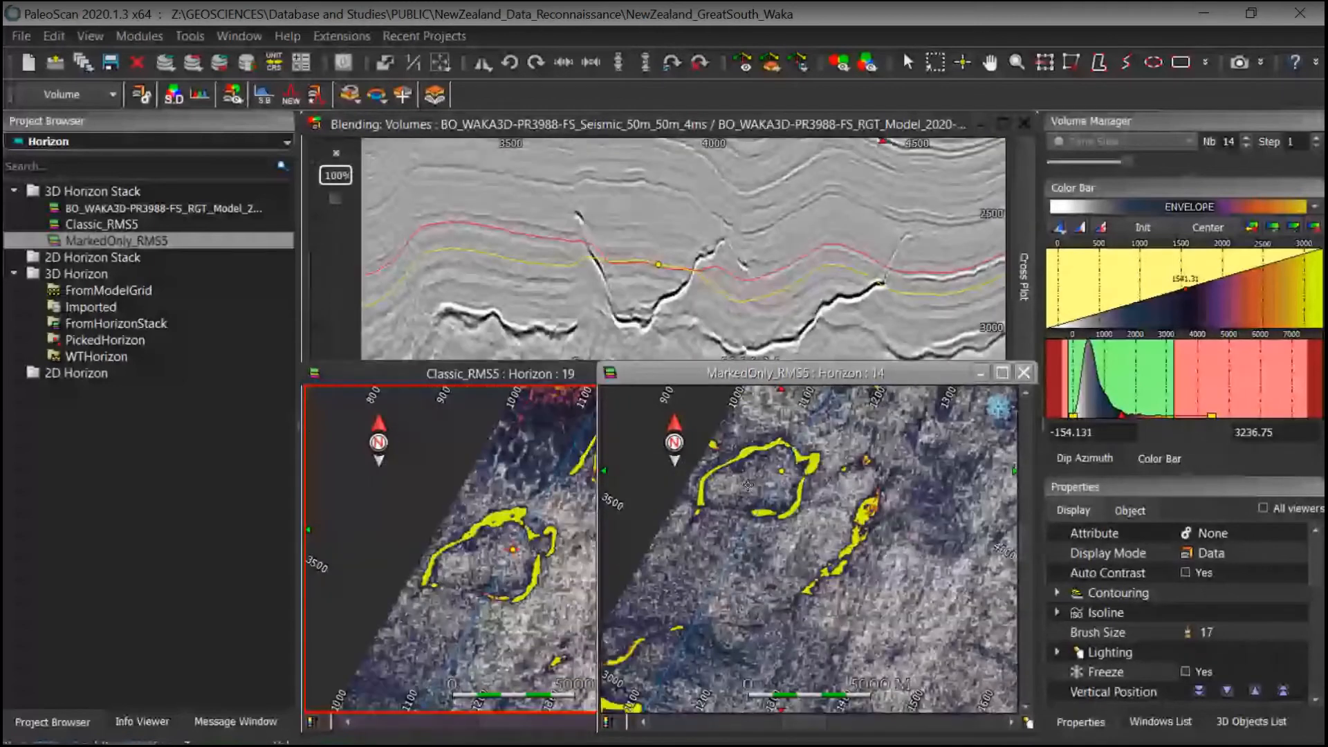
pyautogui.moveTo(748, 485); pyautogui.dragTo(755, 483)
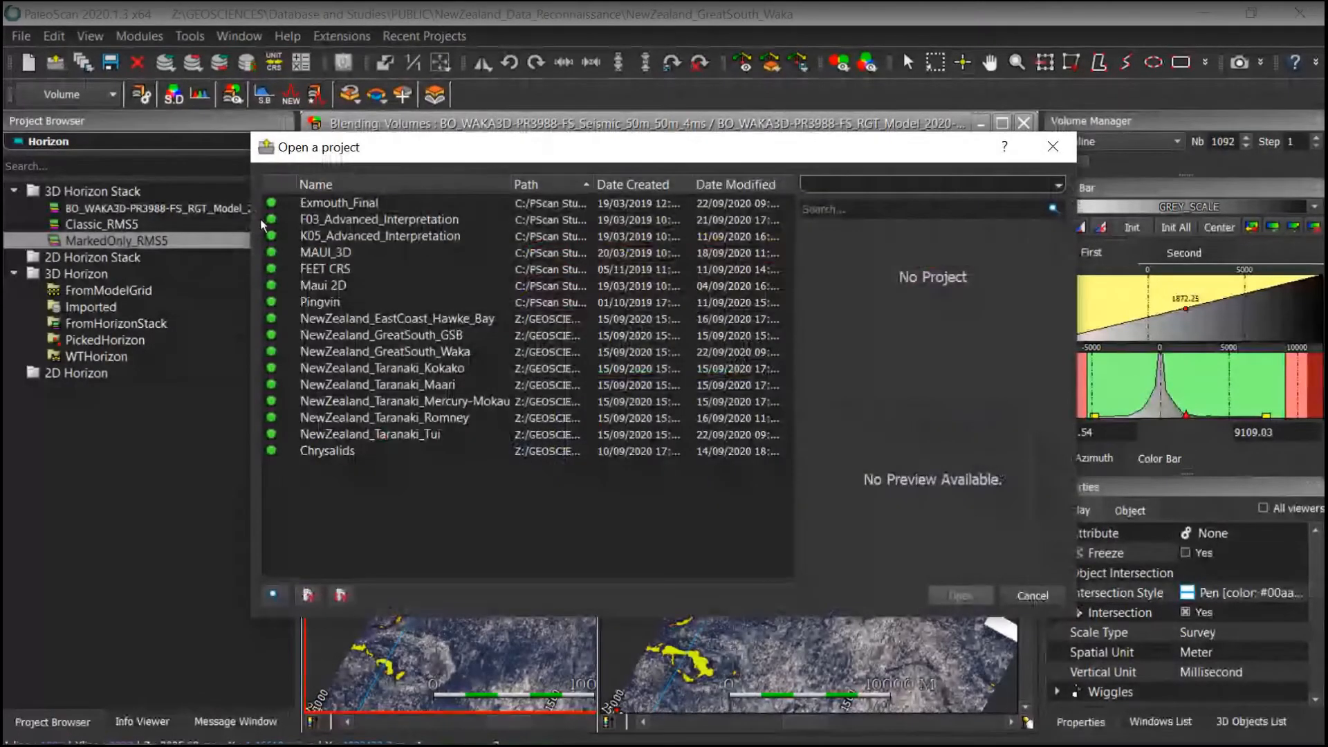
# Step: Open the F03_Advanced_Interpretation project, closing all windows of the current project
pyautogui.click(960, 595)
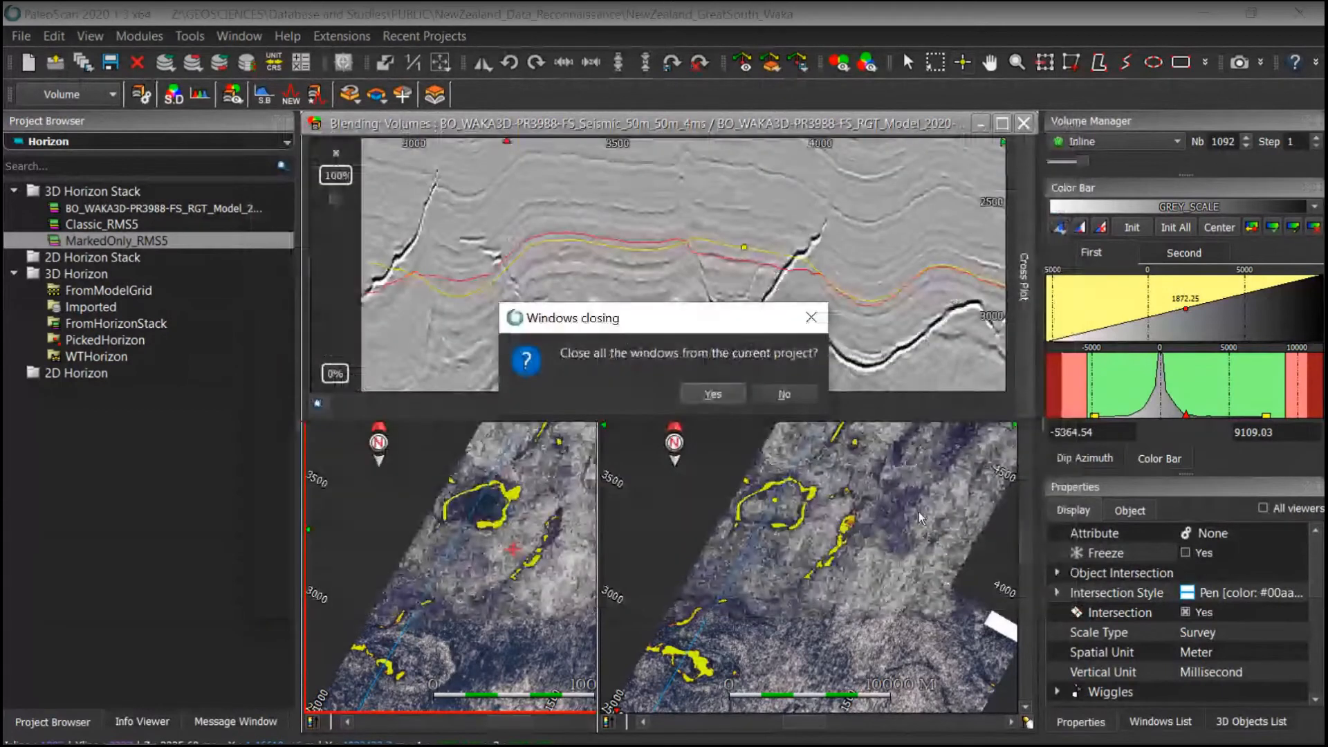
pyautogui.click(718, 396)
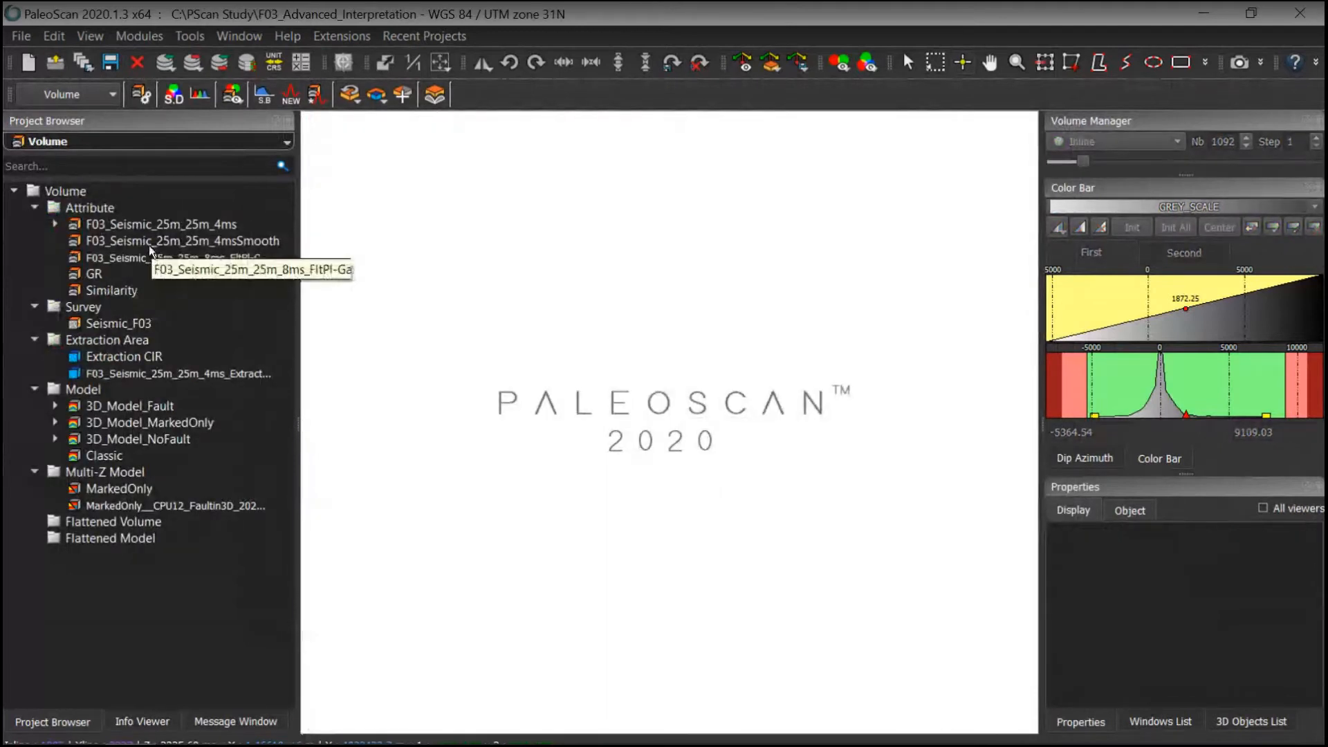
# Step: Switch the project browser to Model-Grid items and open the AutoInterp model grid under F03_Seismic_25m_25m_4msSmooth
pyautogui.click(80, 143)
pyautogui.click(75, 250)
pyautogui.click(59, 141)
pyautogui.click(54, 226)
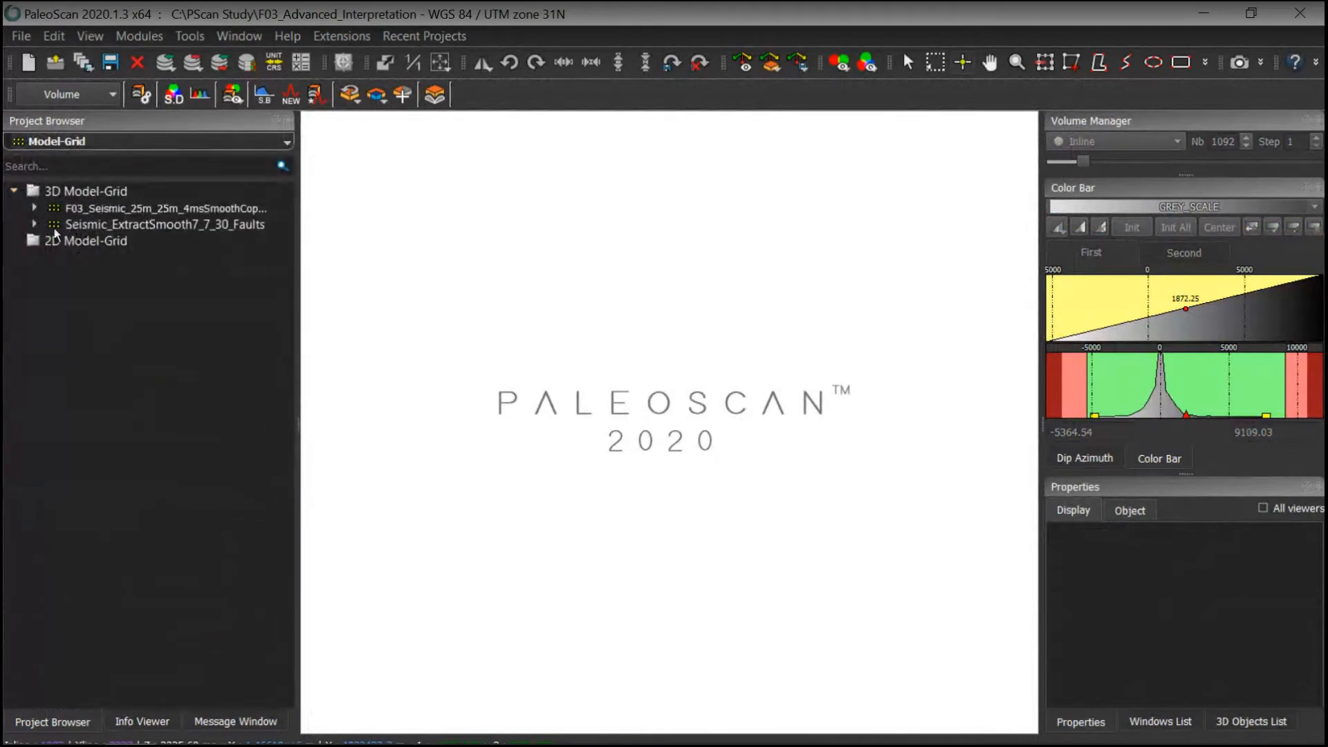
pyautogui.click(36, 208)
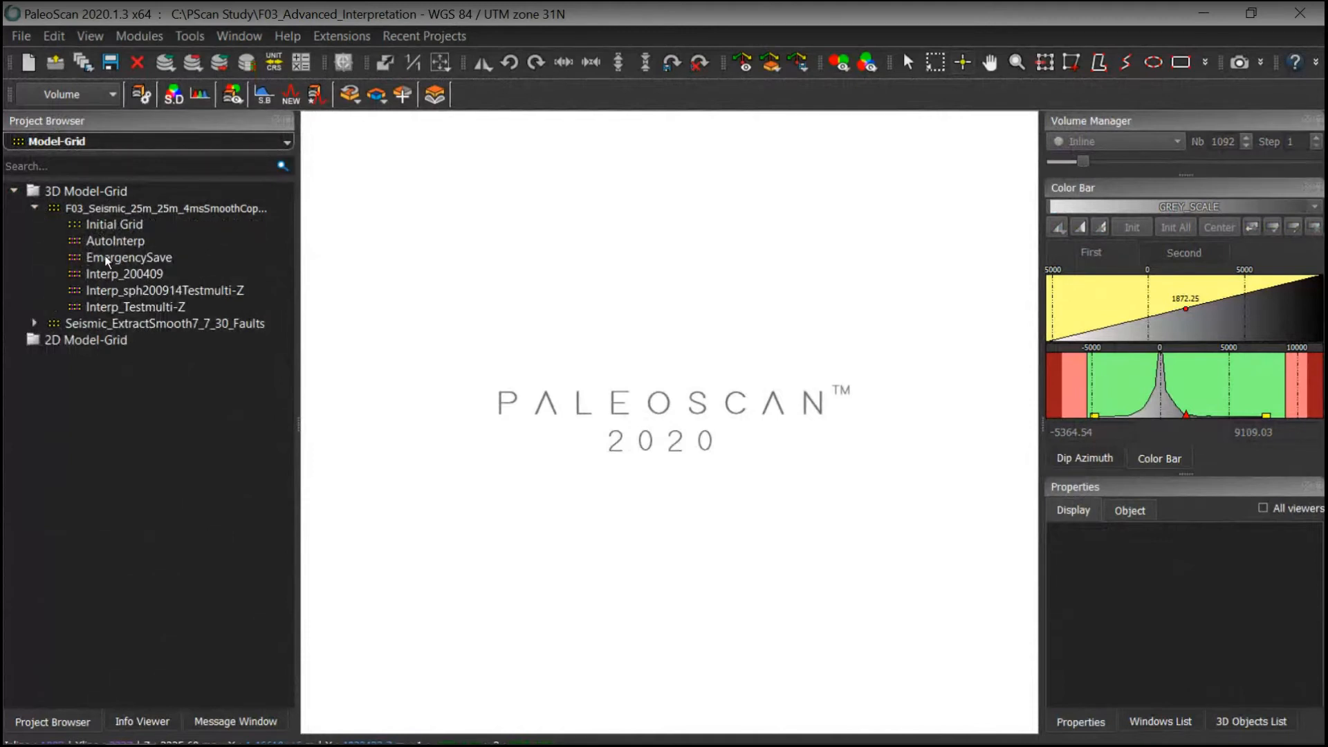
pyautogui.moveTo(304, 422)
pyautogui.mouseDown()
pyautogui.moveTo(291, 424)
pyautogui.moveTo(495, 424)
pyautogui.moveTo(286, 435)
pyautogui.mouseUp()
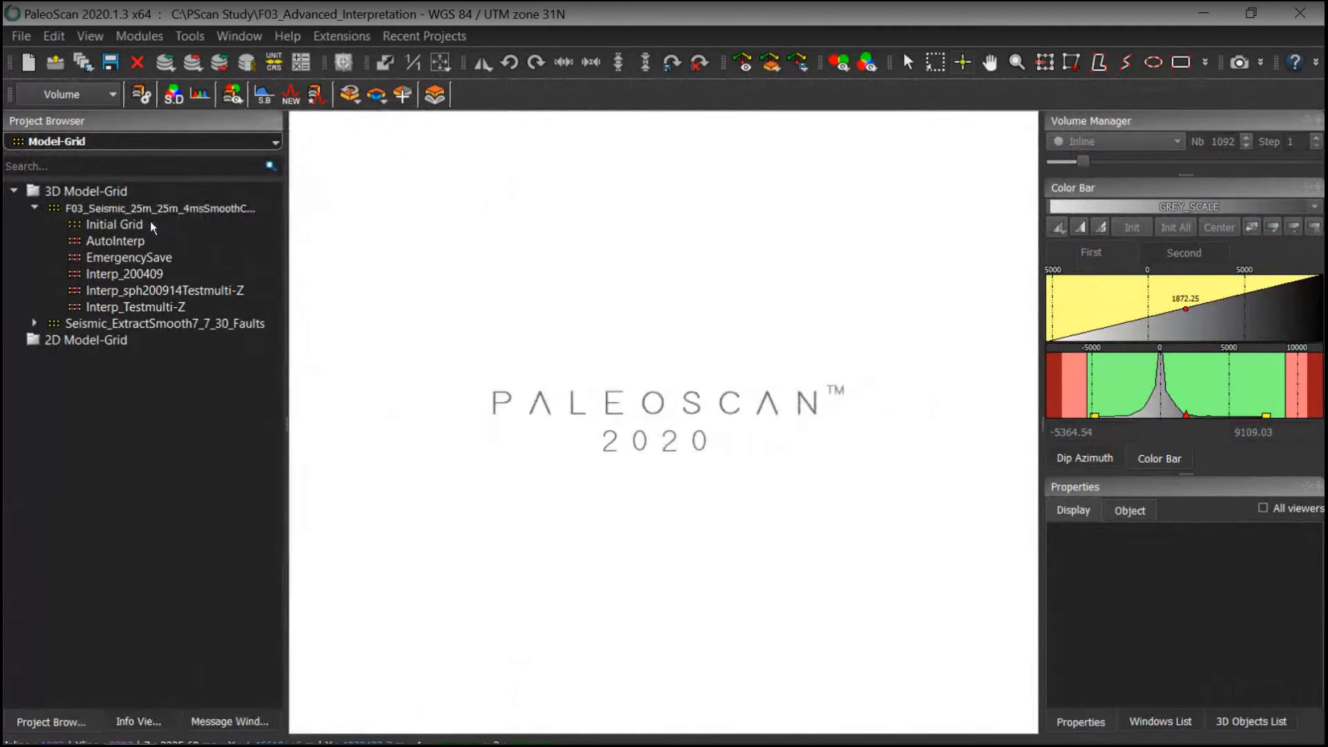
pyautogui.doubleClick(111, 242)
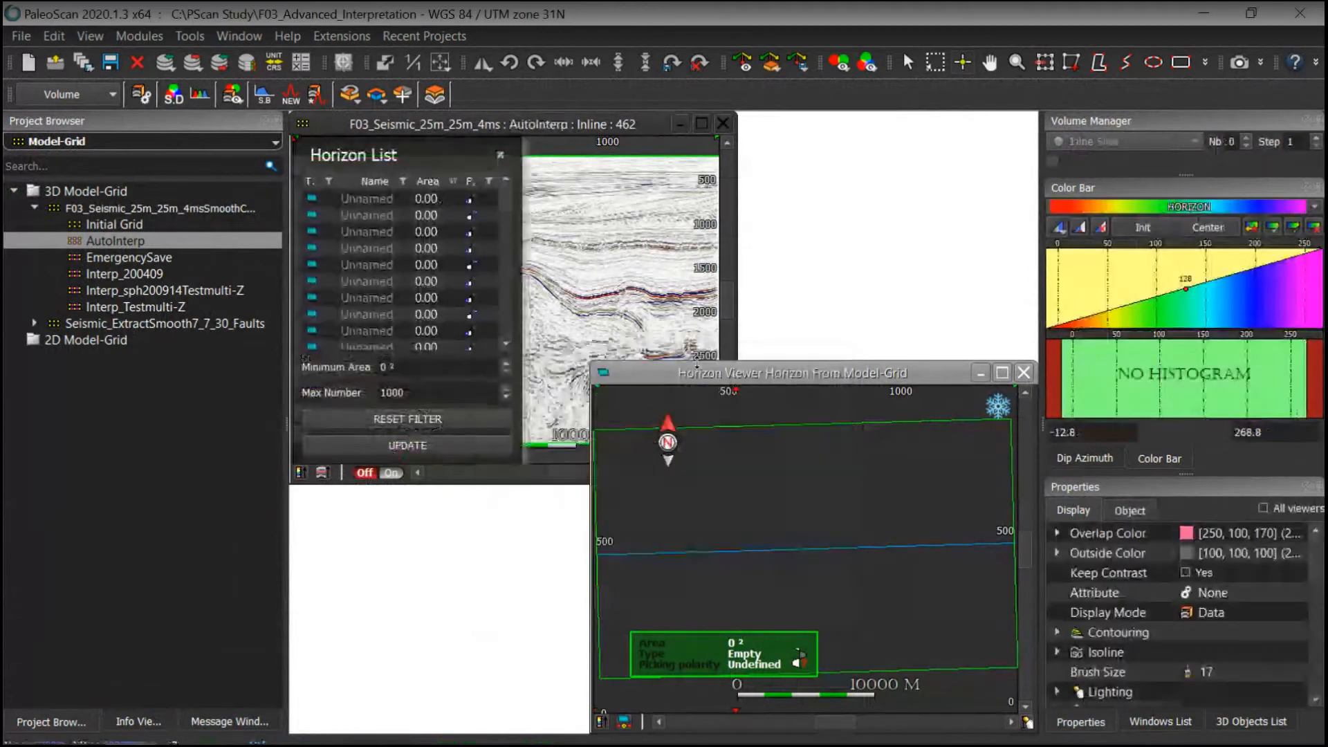
# Step: Hide the horizon list and display inline 158 of the AutoInterp section, zoomed on the central bright reflectors
pyautogui.hotkey('ctrl', 'h')
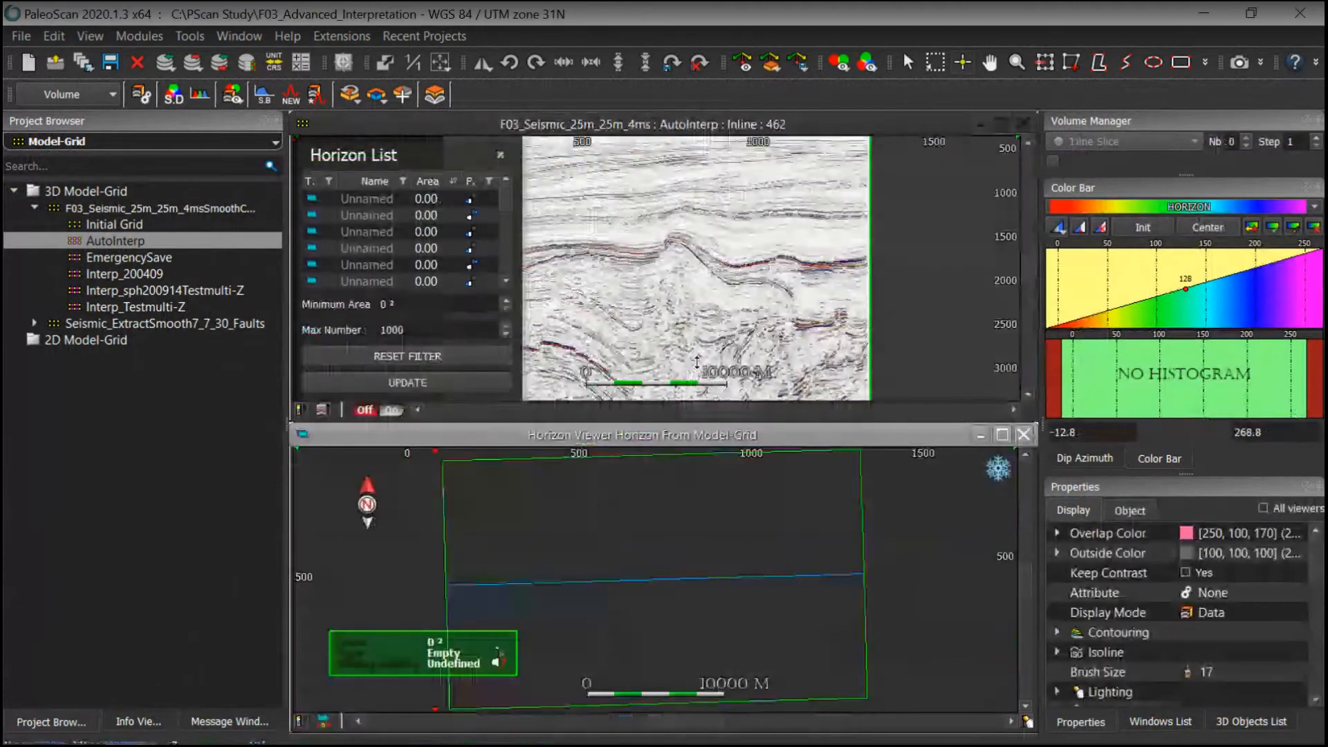
pyautogui.click(716, 216)
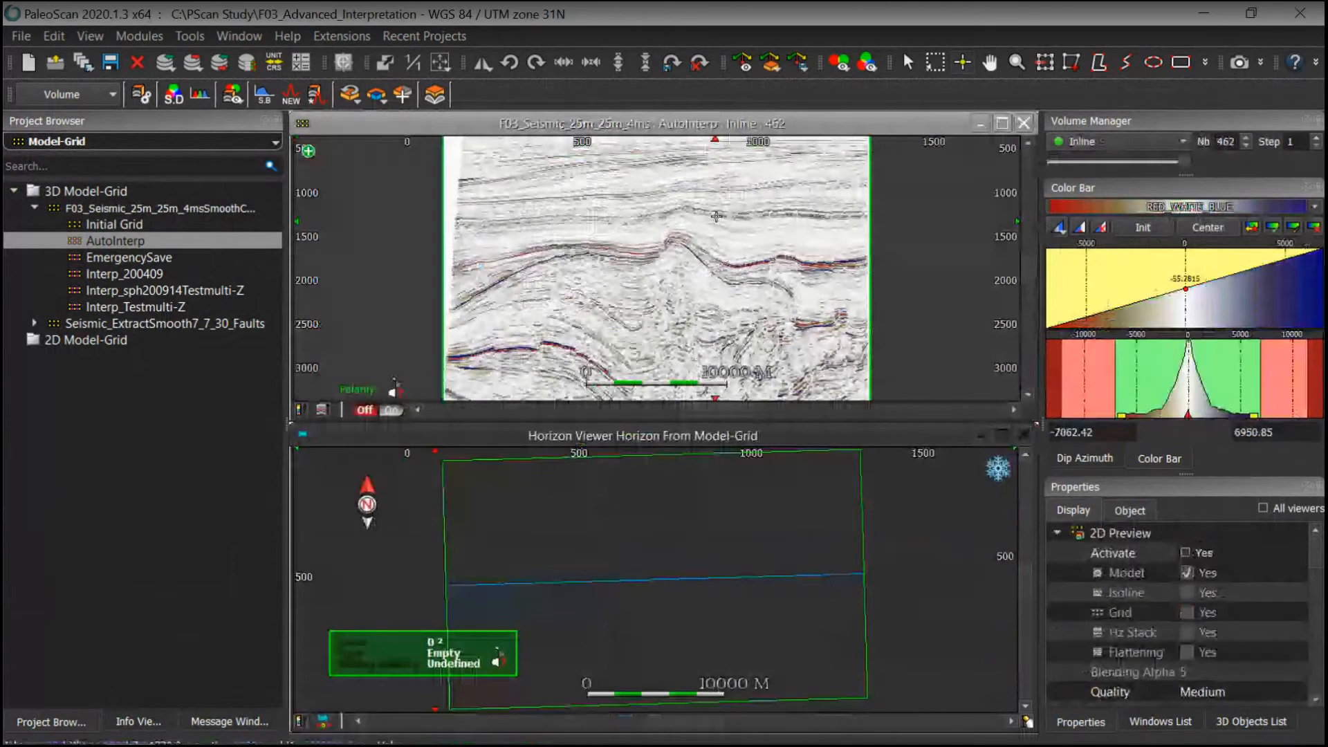
pyautogui.scroll(1, 715, 216)
pyautogui.moveTo(779, 280); pyautogui.dragTo(753, 296, button='middle')
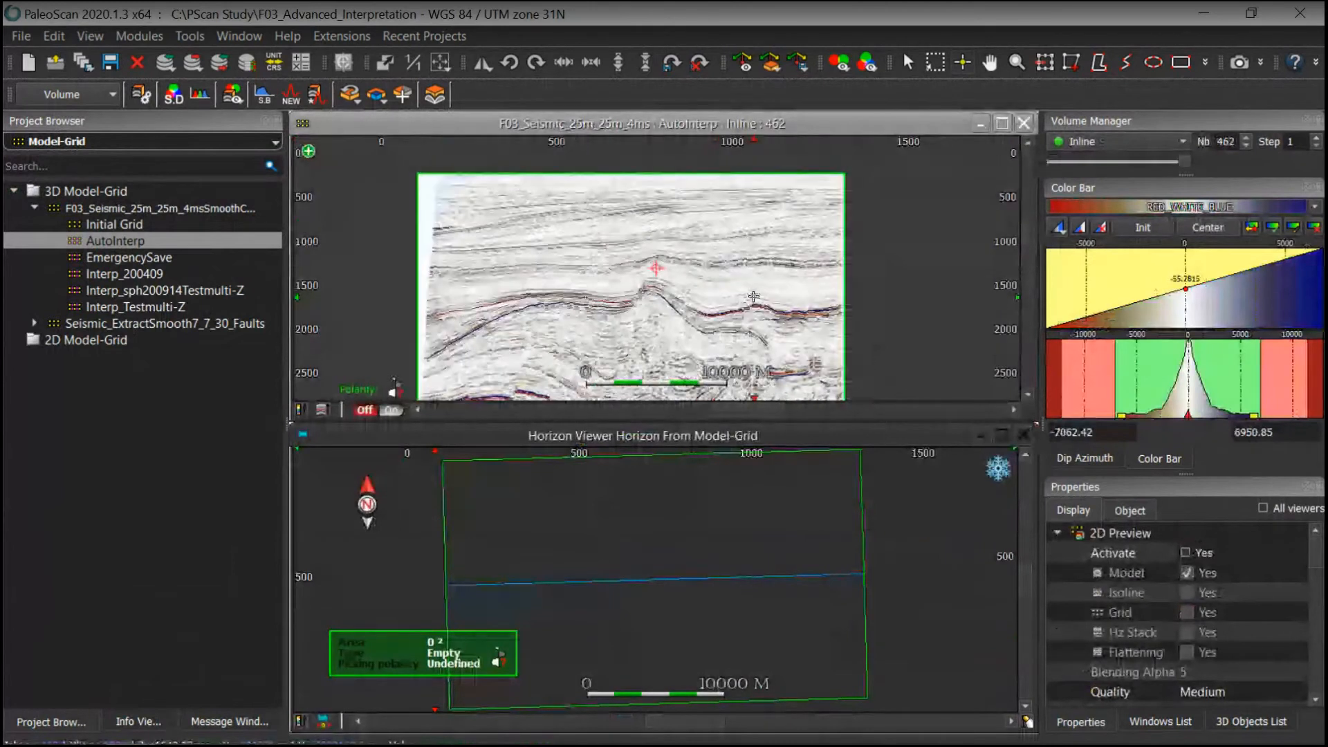
pyautogui.click(1229, 161)
pyautogui.moveTo(1230, 159); pyautogui.dragTo(1075, 162)
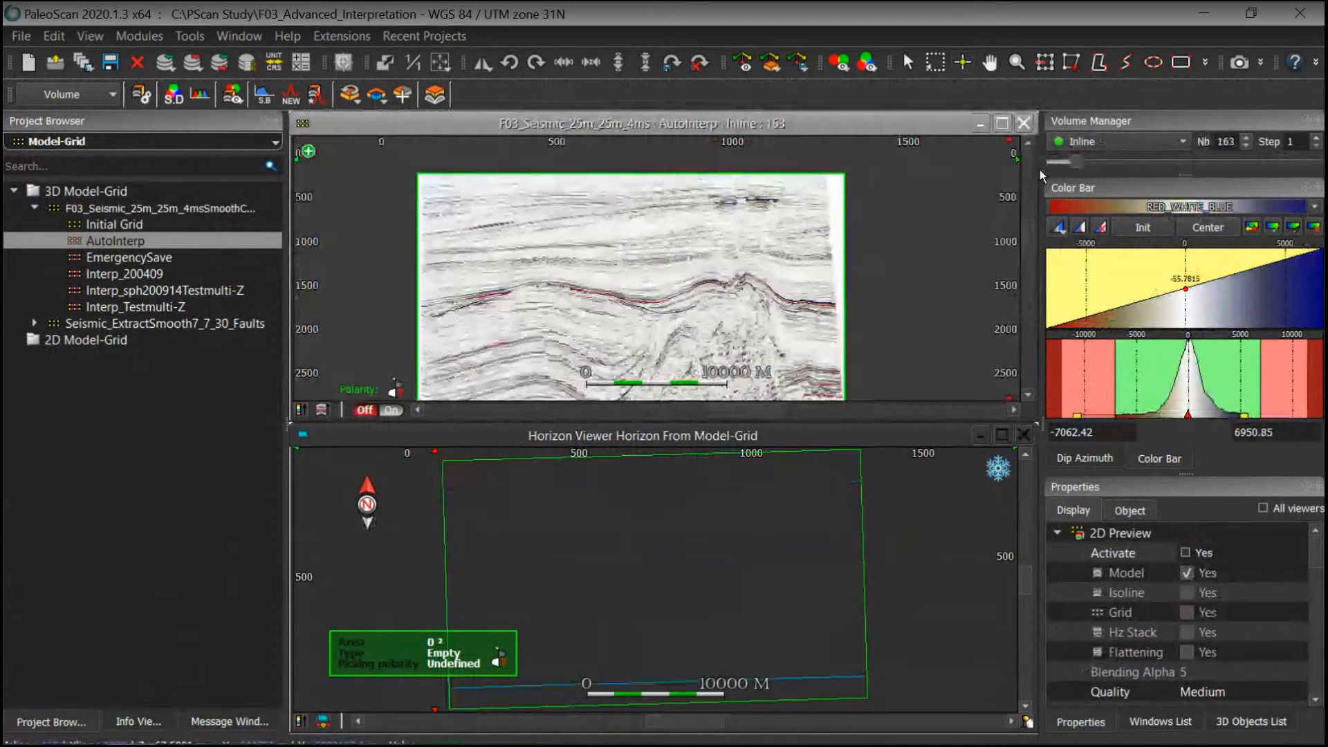
pyautogui.click(1062, 163)
pyautogui.moveTo(1064, 167); pyautogui.dragTo(1074, 165)
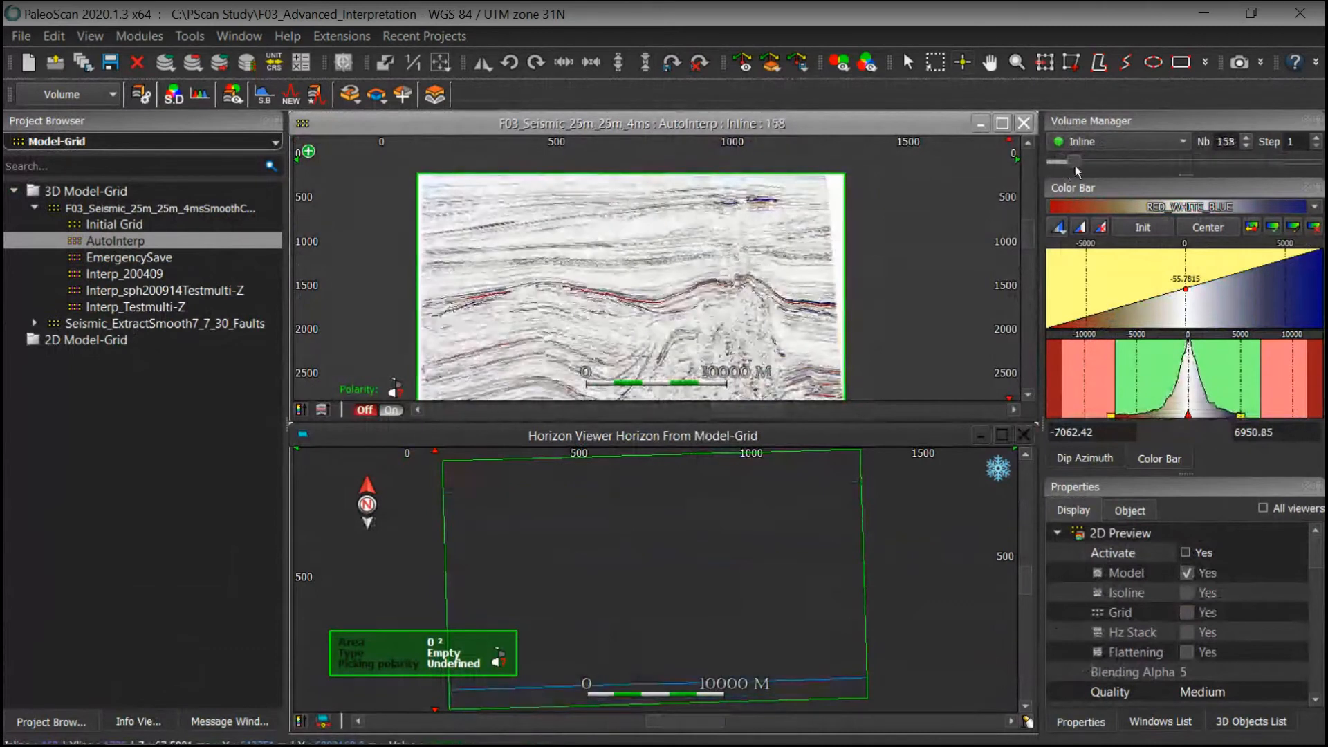
pyautogui.scroll(5, 782, 176)
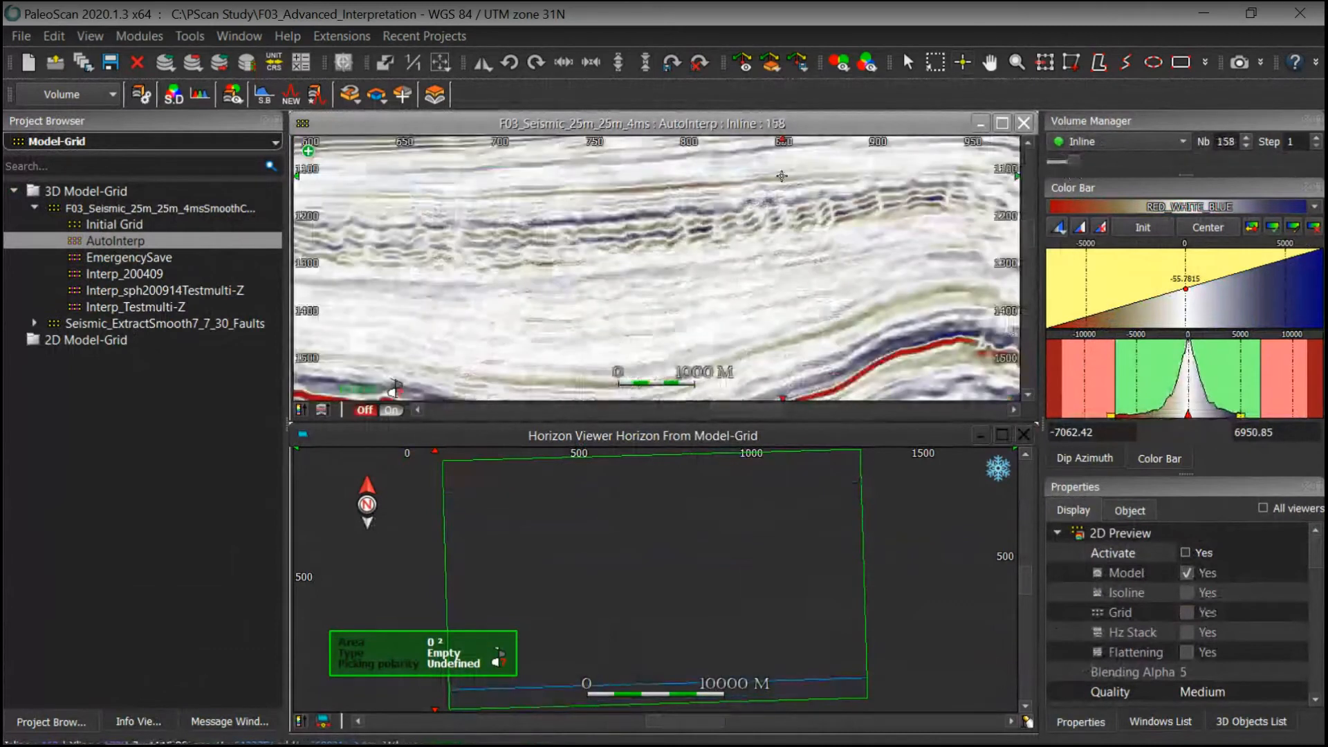
pyautogui.moveTo(782, 175); pyautogui.dragTo(808, 237, button='middle')
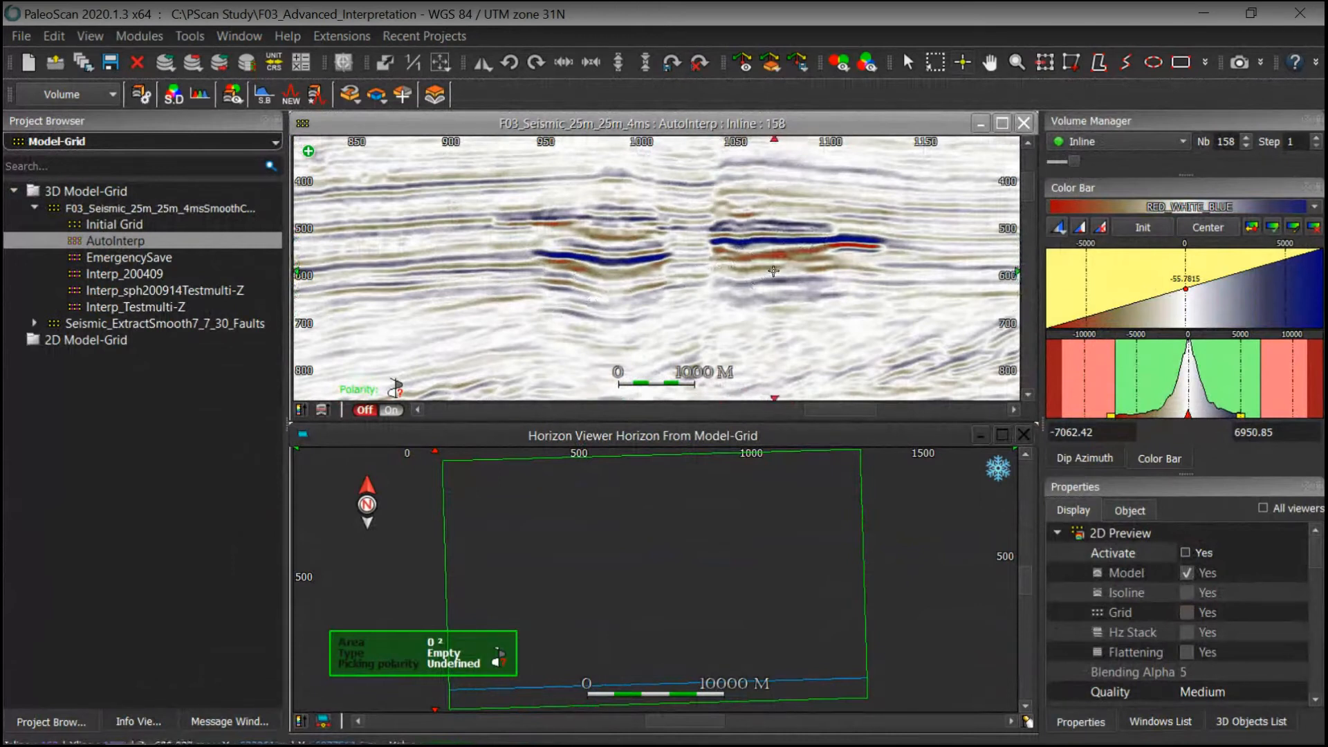
pyautogui.moveTo(825, 291); pyautogui.dragTo(796, 306, button='middle')
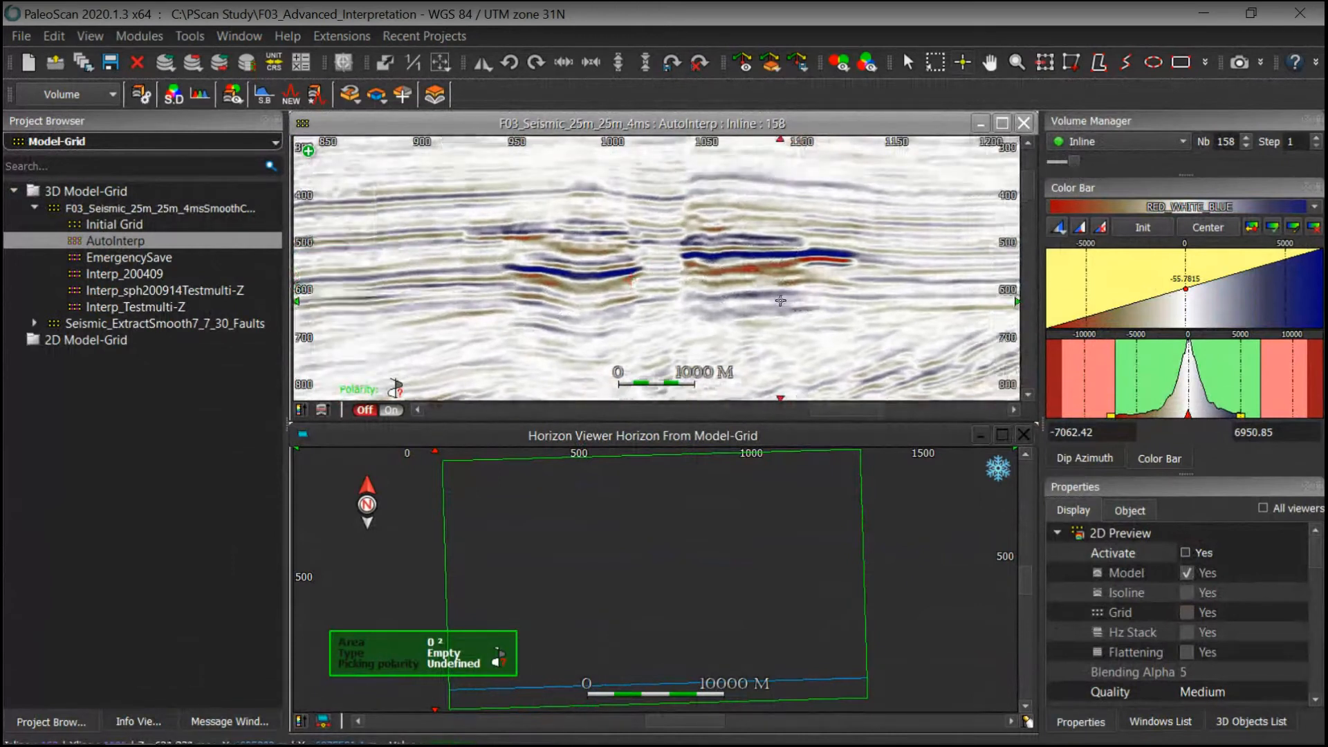
# Step: Activate the 2D model preview on the section and toggle the model overlay on and off to compare with the seismic
pyautogui.click(1185, 553)
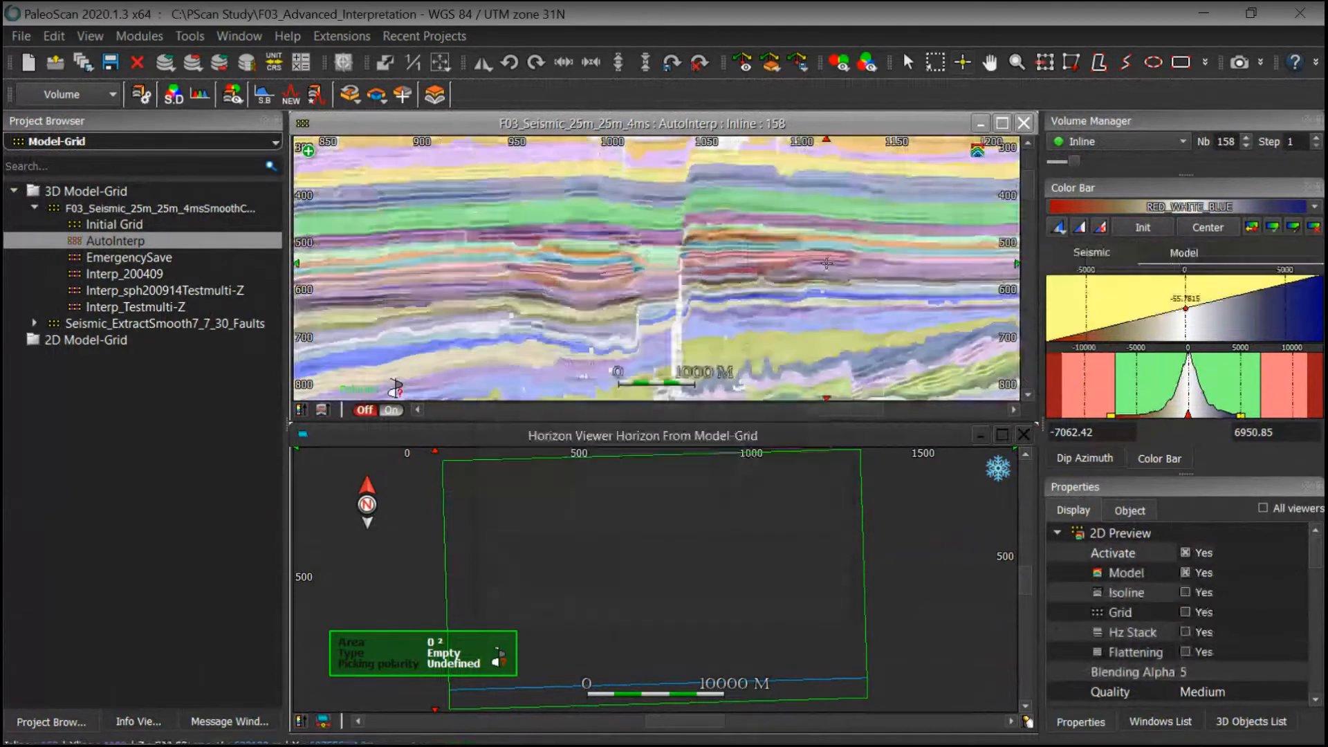
pyautogui.click(715, 241)
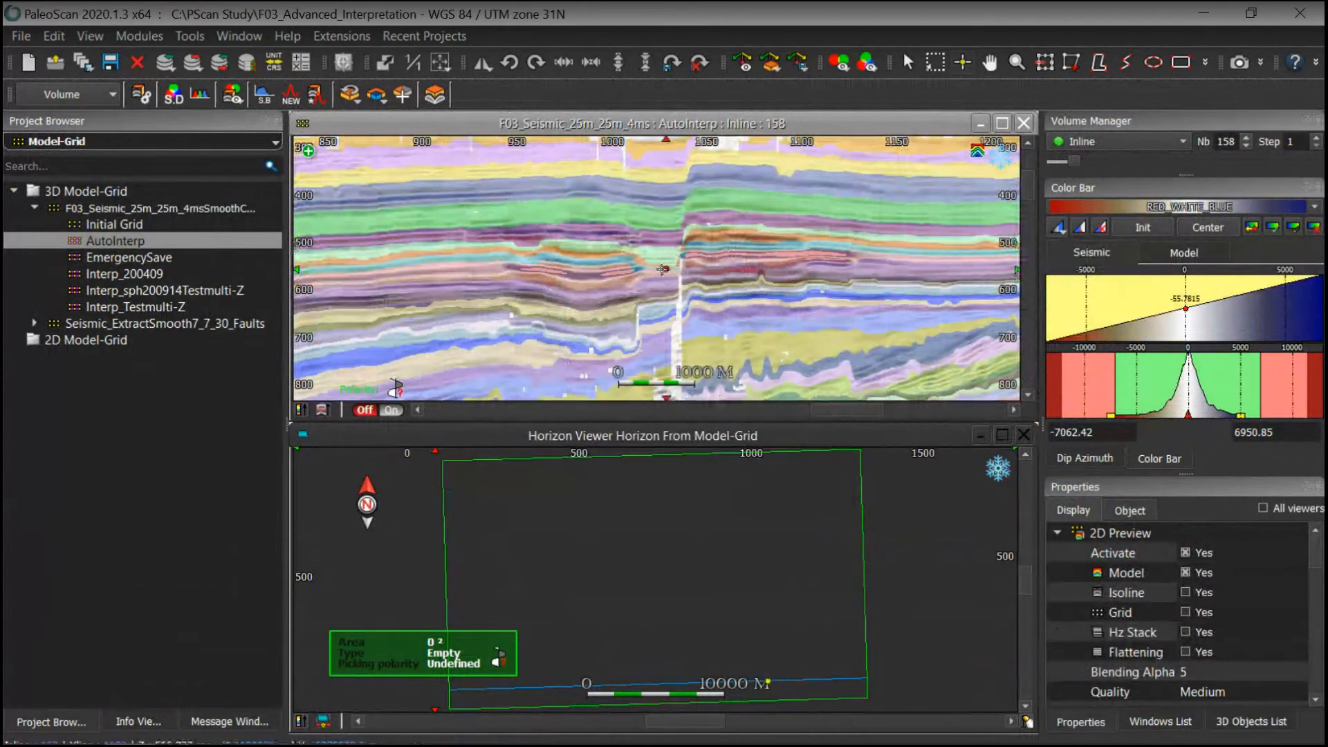
pyautogui.click(667, 260)
pyautogui.moveTo(596, 266); pyautogui.dragTo(602, 290, button='middle')
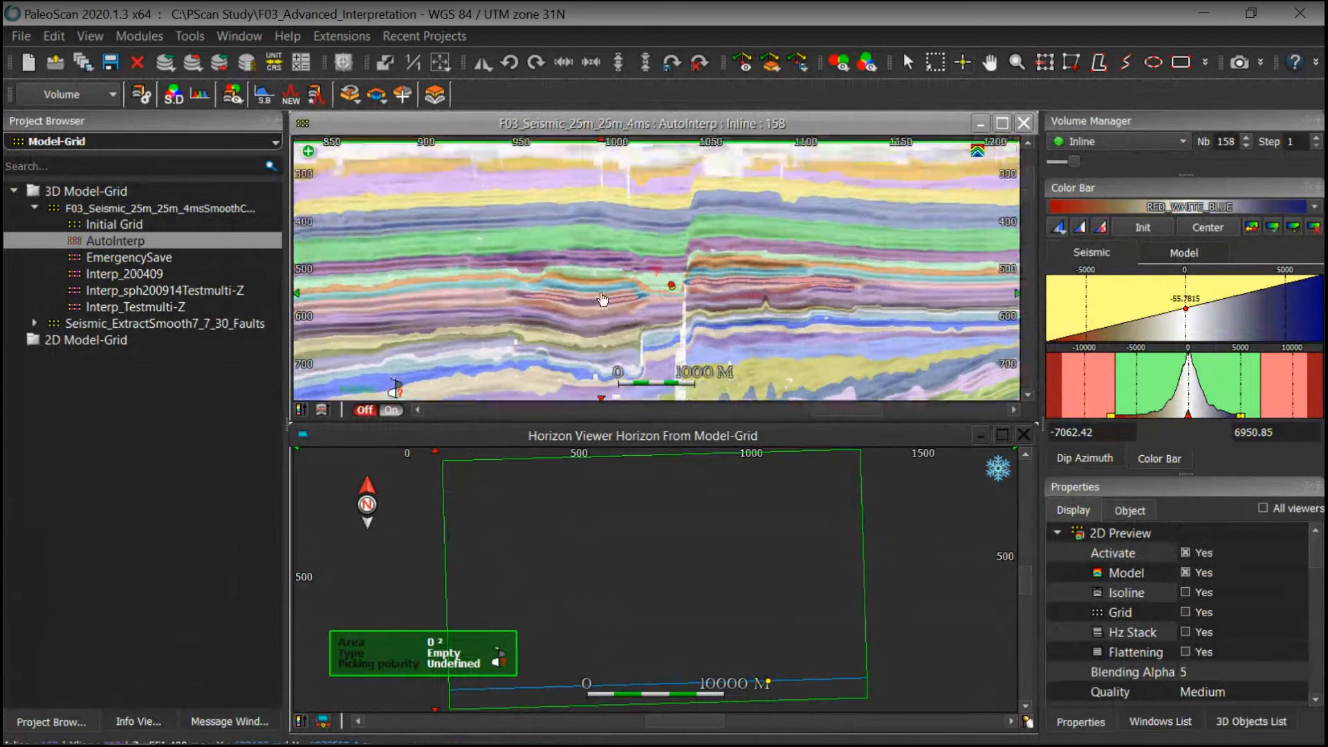
pyautogui.click(1185, 573)
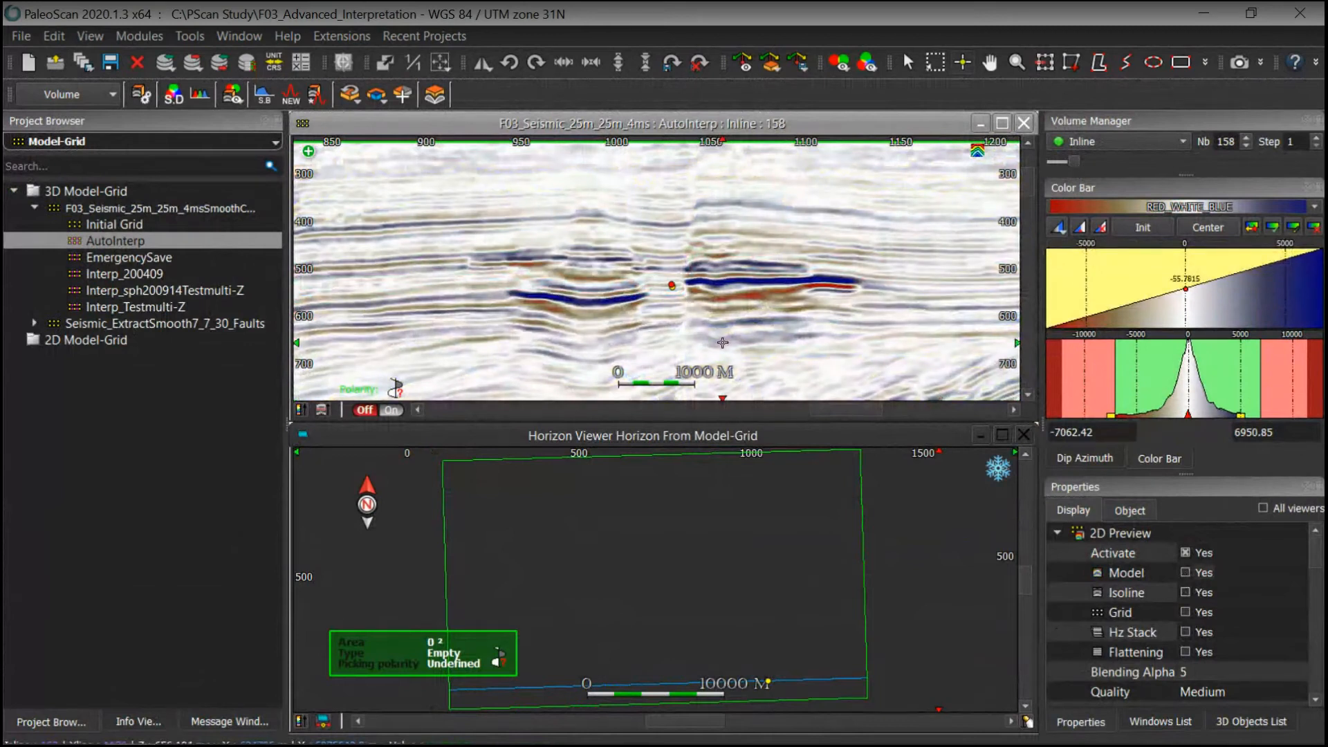
pyautogui.click(1184, 573)
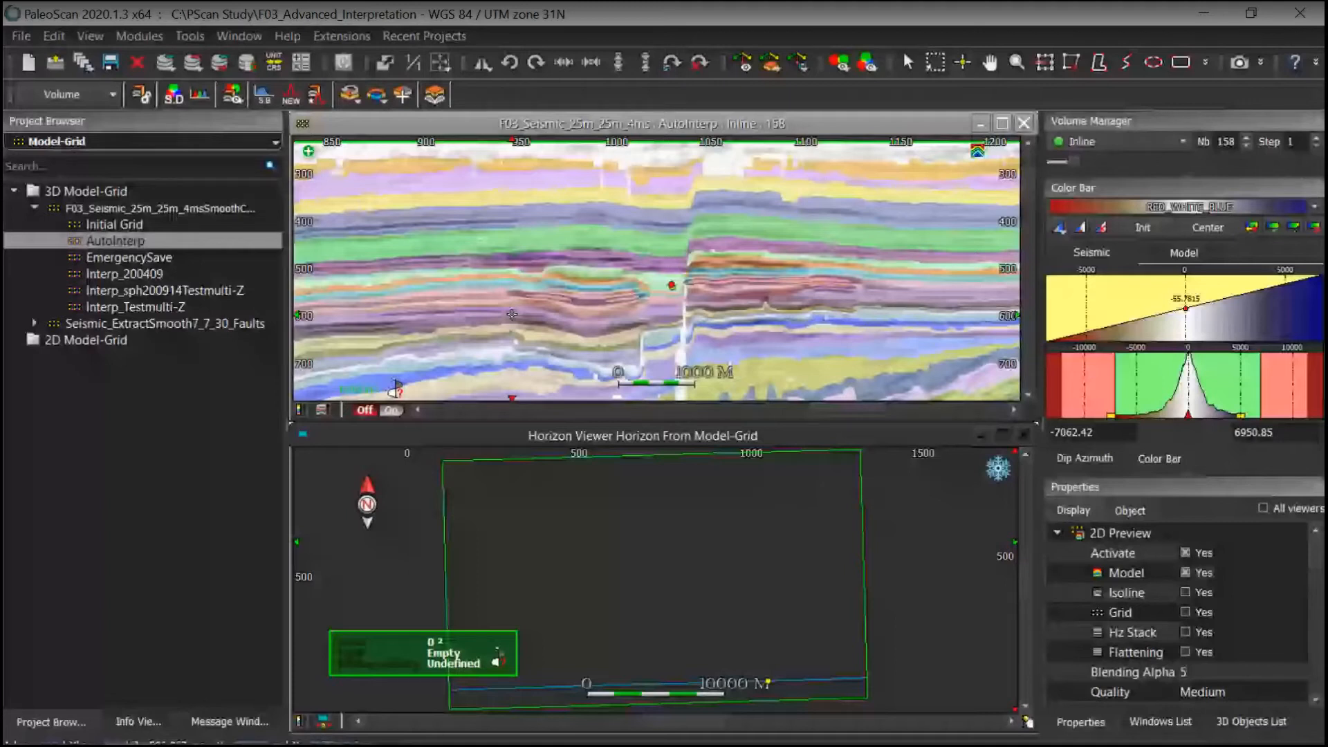
pyautogui.click(1185, 572)
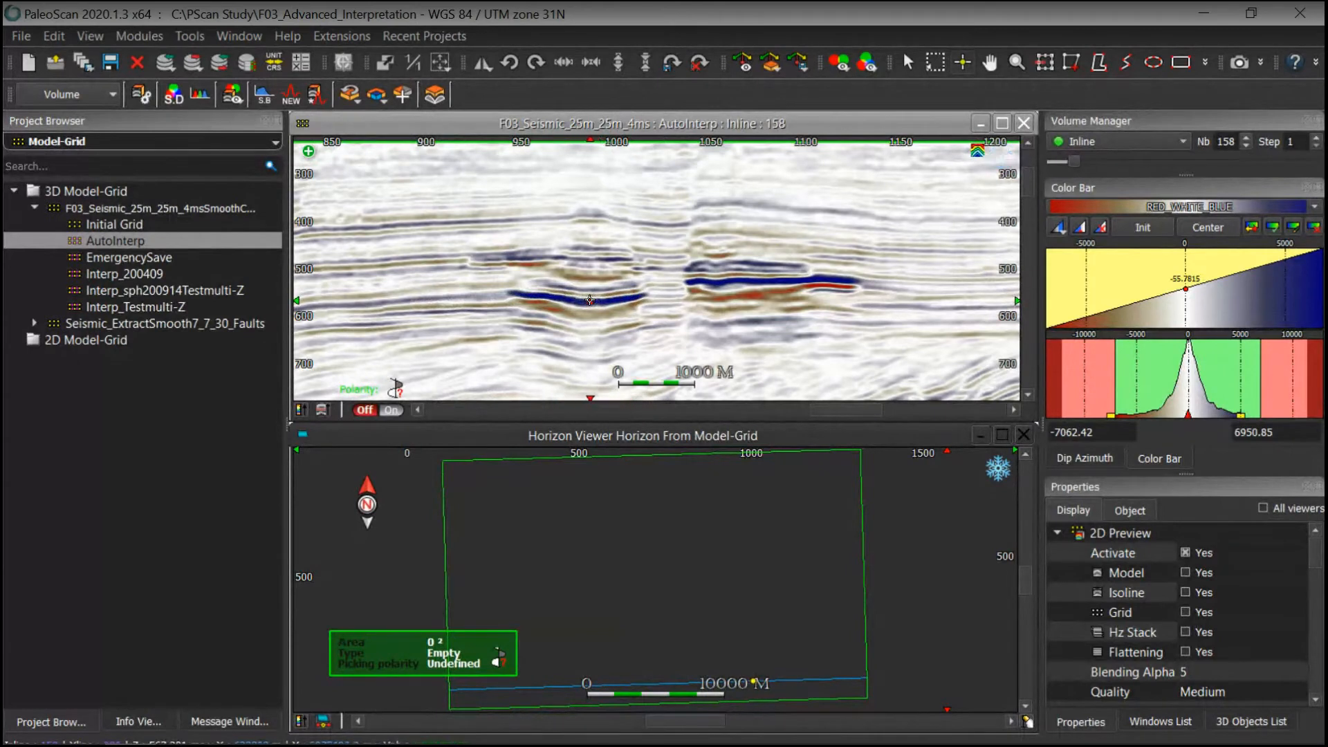
pyautogui.click(512, 315)
pyautogui.click(1185, 572)
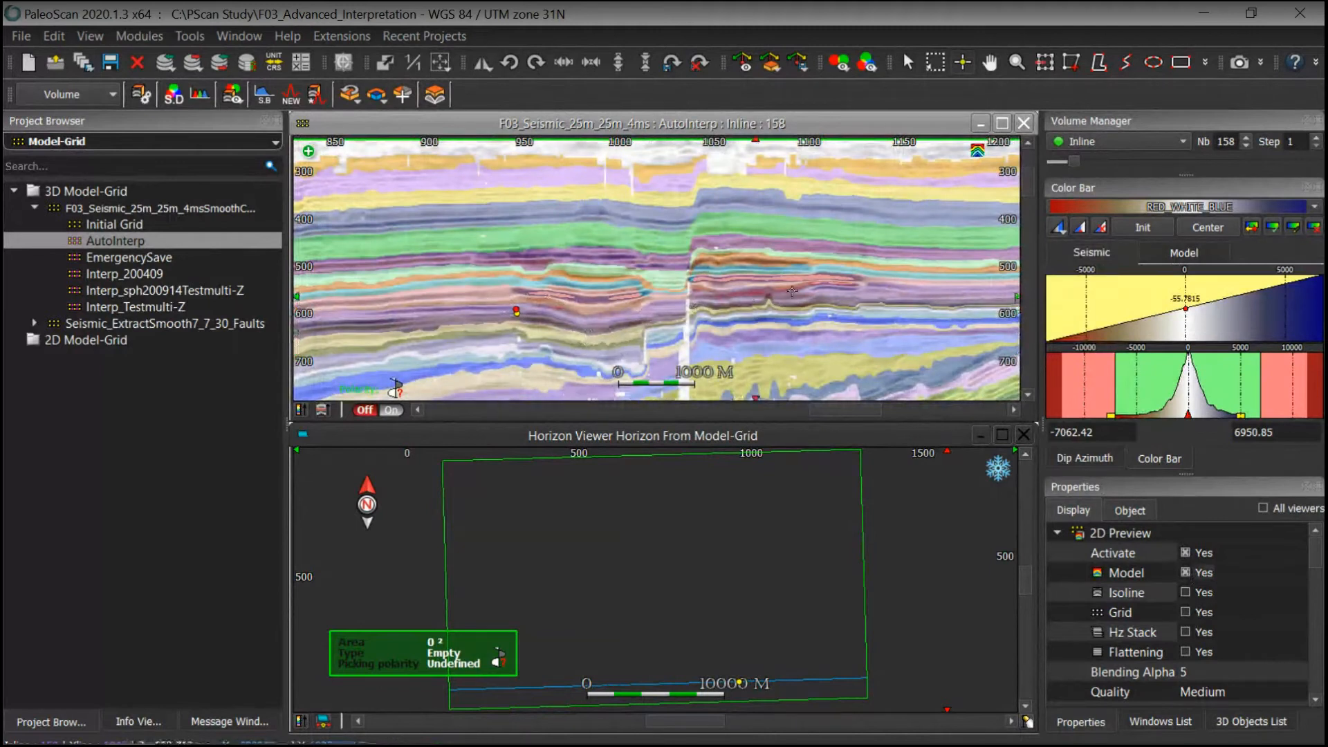
pyautogui.moveTo(854, 286)
pyautogui.mouseDown(button='middle')
pyautogui.moveTo(869, 327)
pyautogui.moveTo(863, 261)
pyautogui.moveTo(865, 292)
pyautogui.mouseUp(button='middle')
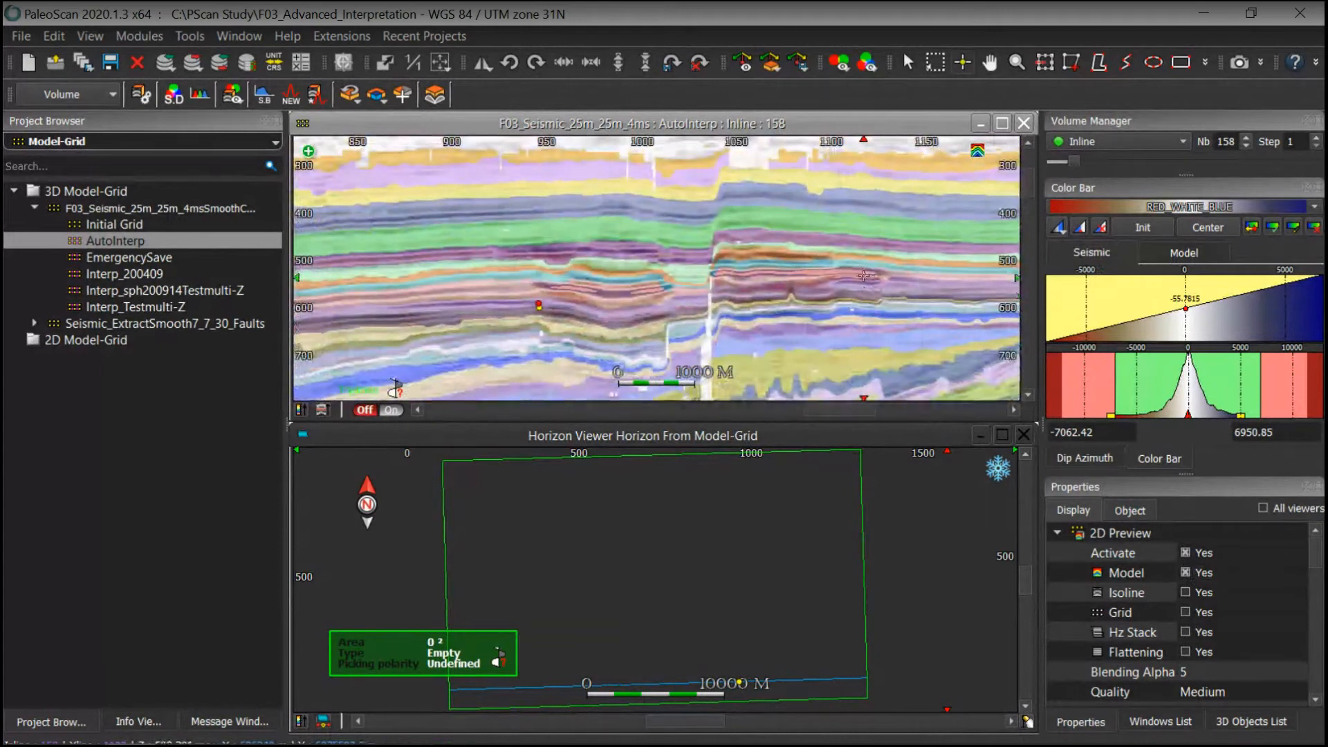
pyautogui.click(1186, 574)
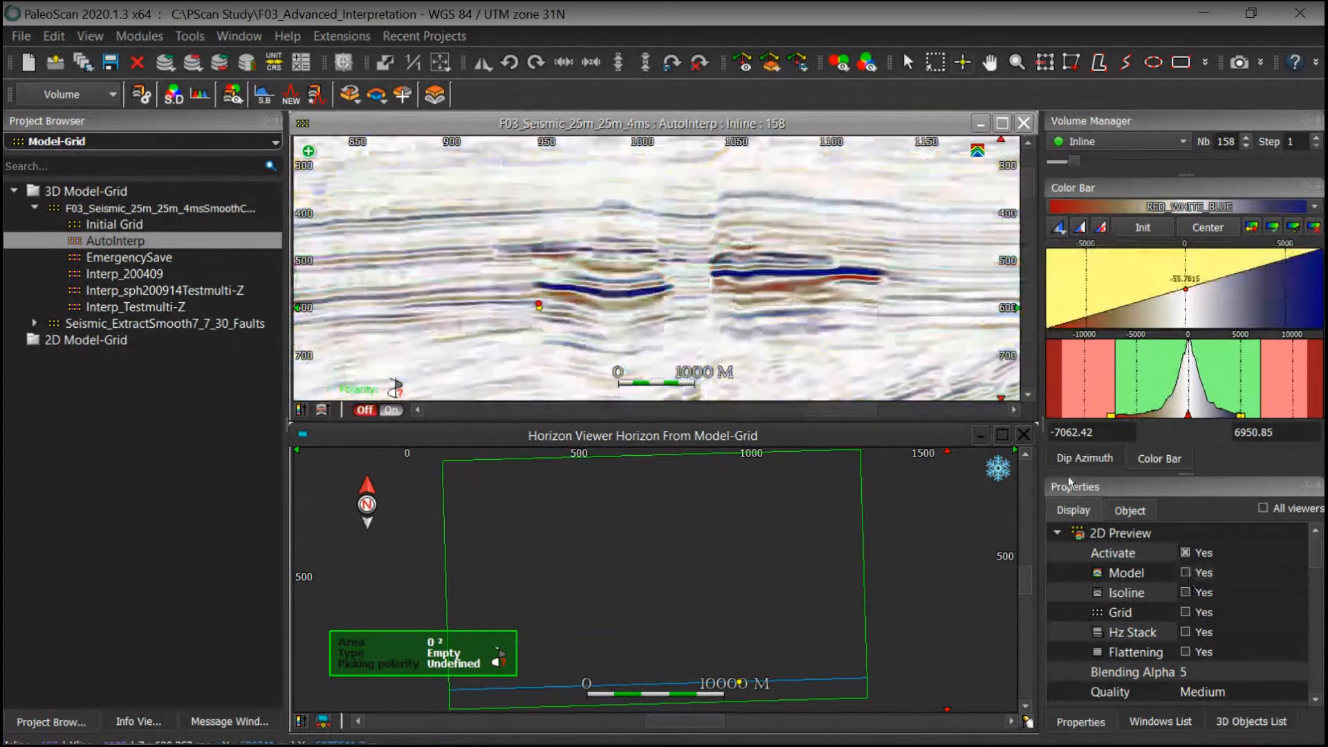
# Step: Pick a horizon on the bright reflector of inline 158 to create a model-grid patch shown in the horizon viewer
pyautogui.moveTo(819, 268); pyautogui.dragTo(786, 273, button='middle')
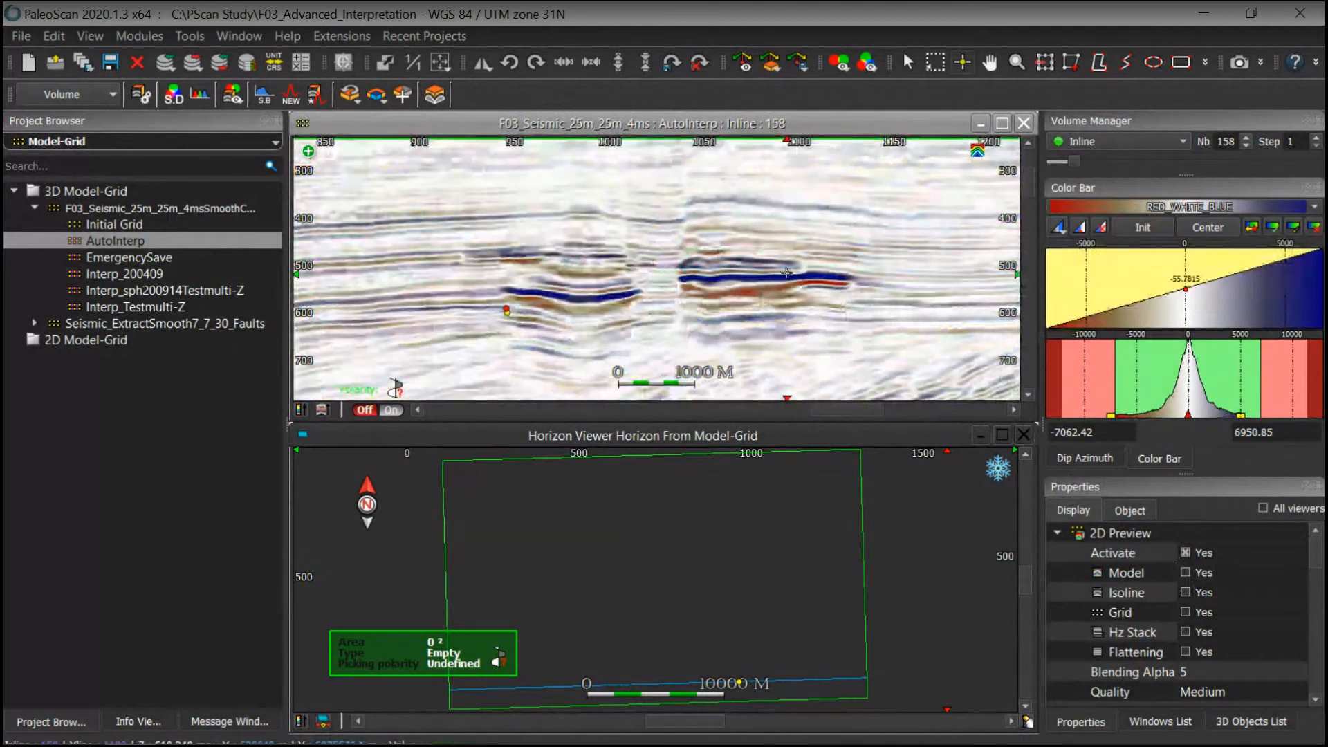
pyautogui.click(806, 278)
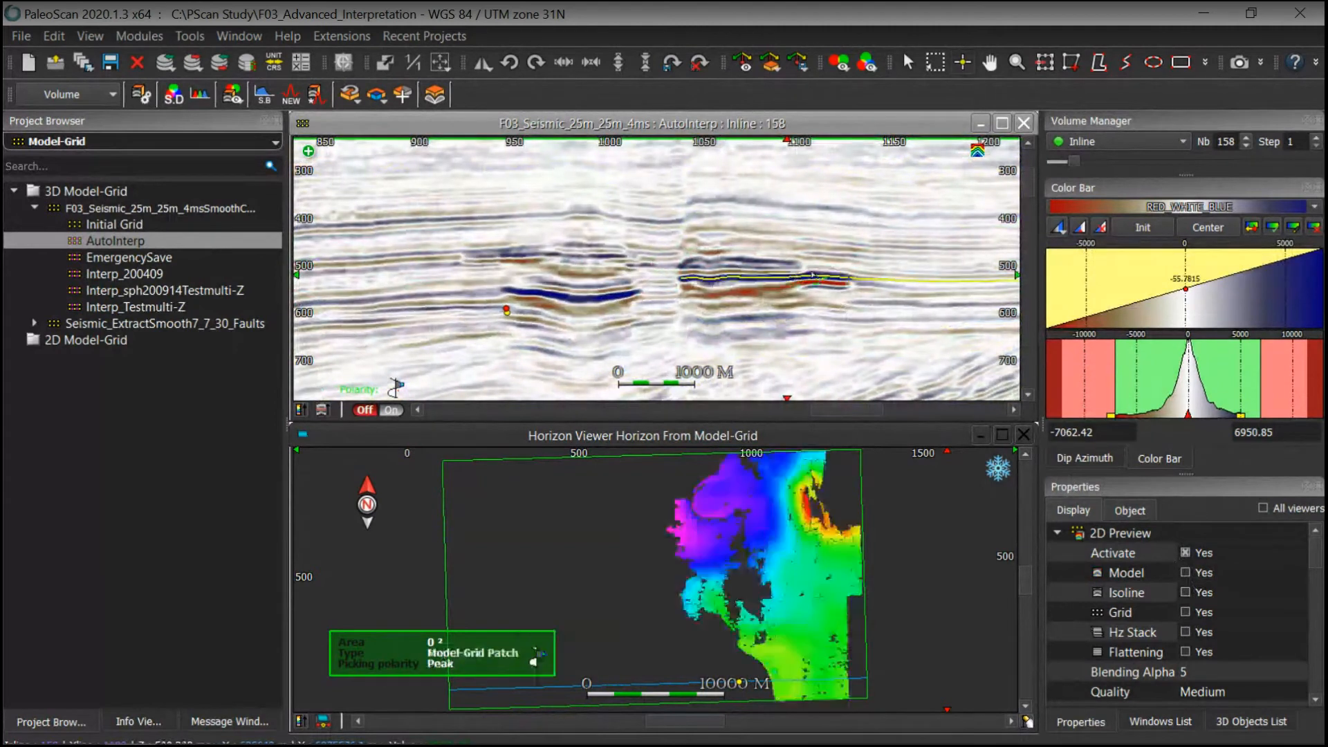
pyautogui.moveTo(891, 280); pyautogui.dragTo(772, 282, button='middle')
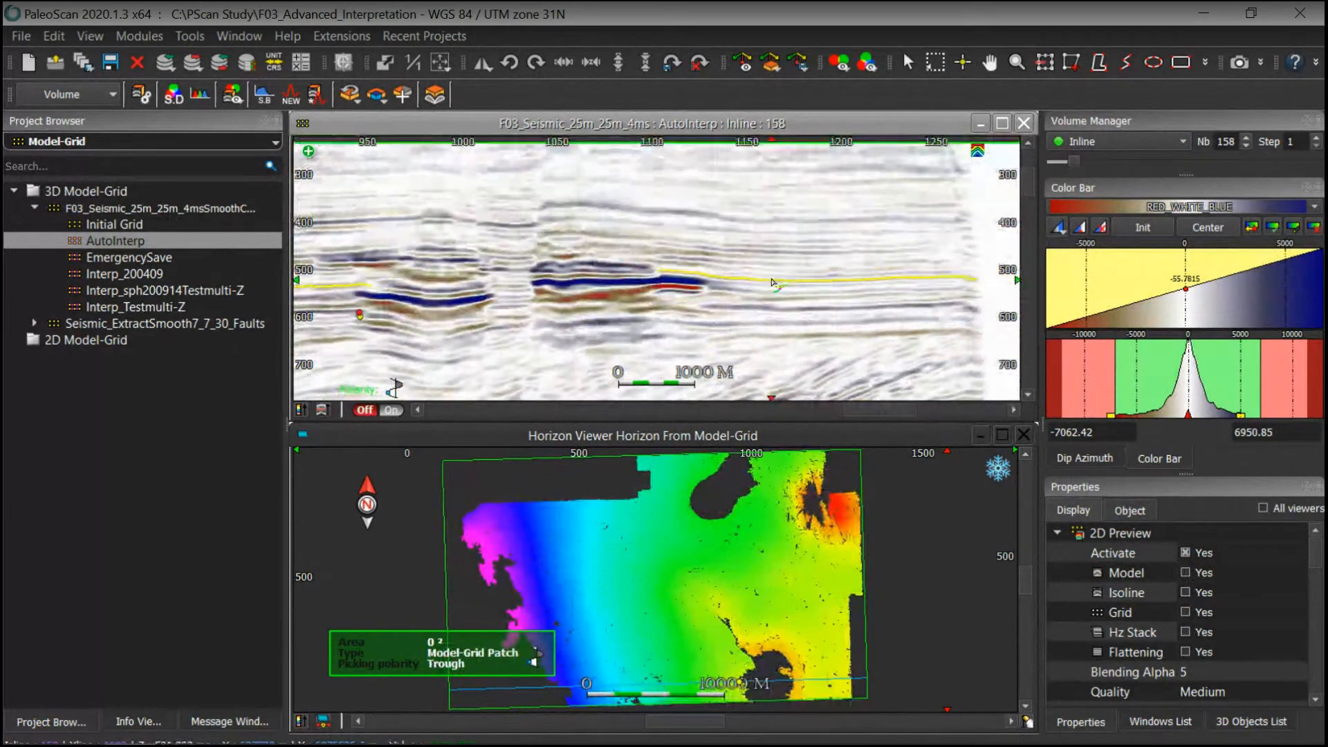
pyautogui.moveTo(754, 289); pyautogui.dragTo(902, 301, button='middle')
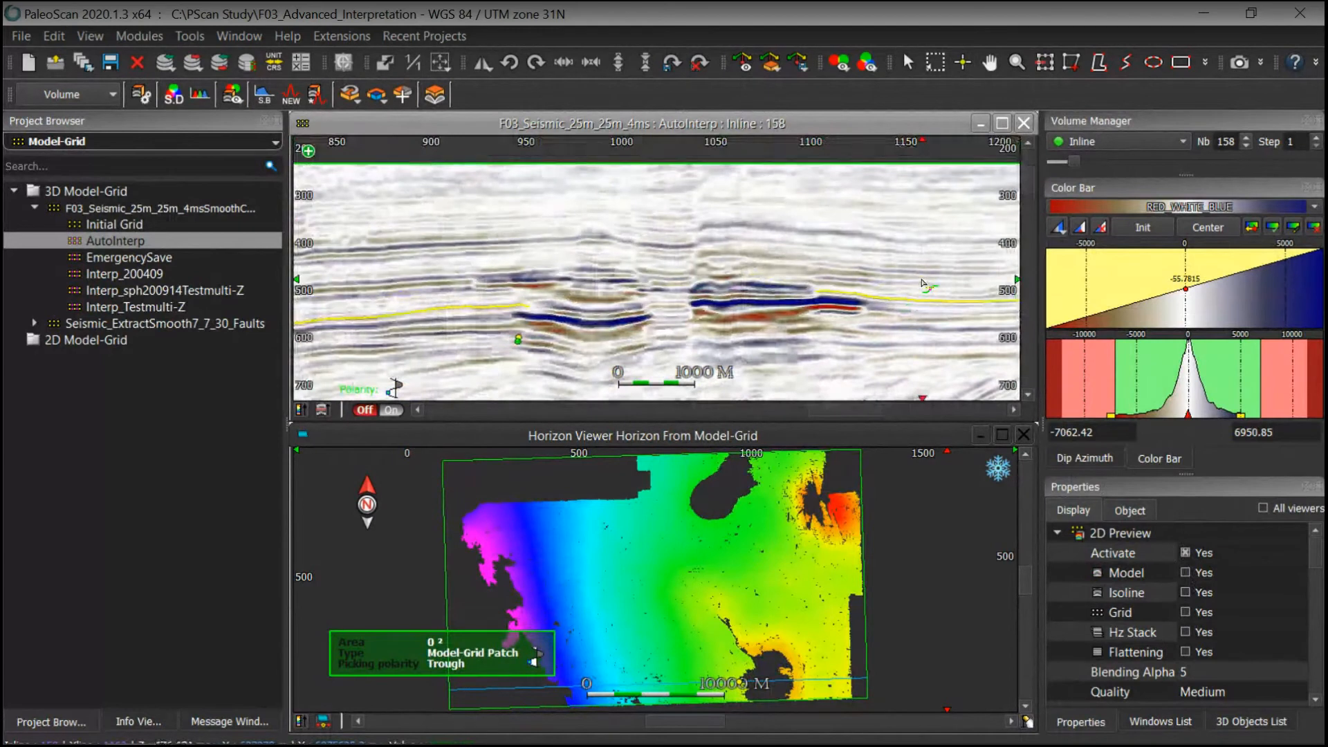
# Step: Pick additional horizons on reflectors above and below the bright event across inline 158
pyautogui.click(913, 297)
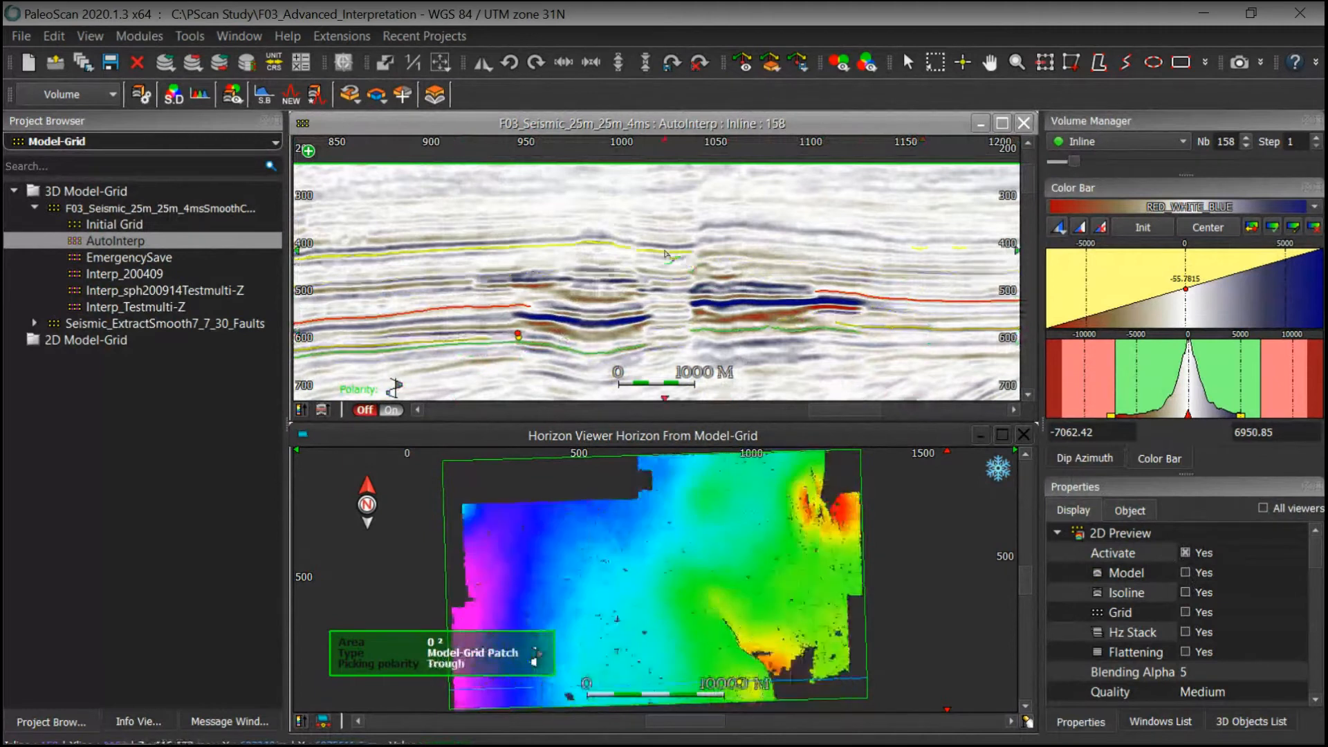
pyautogui.click(759, 238)
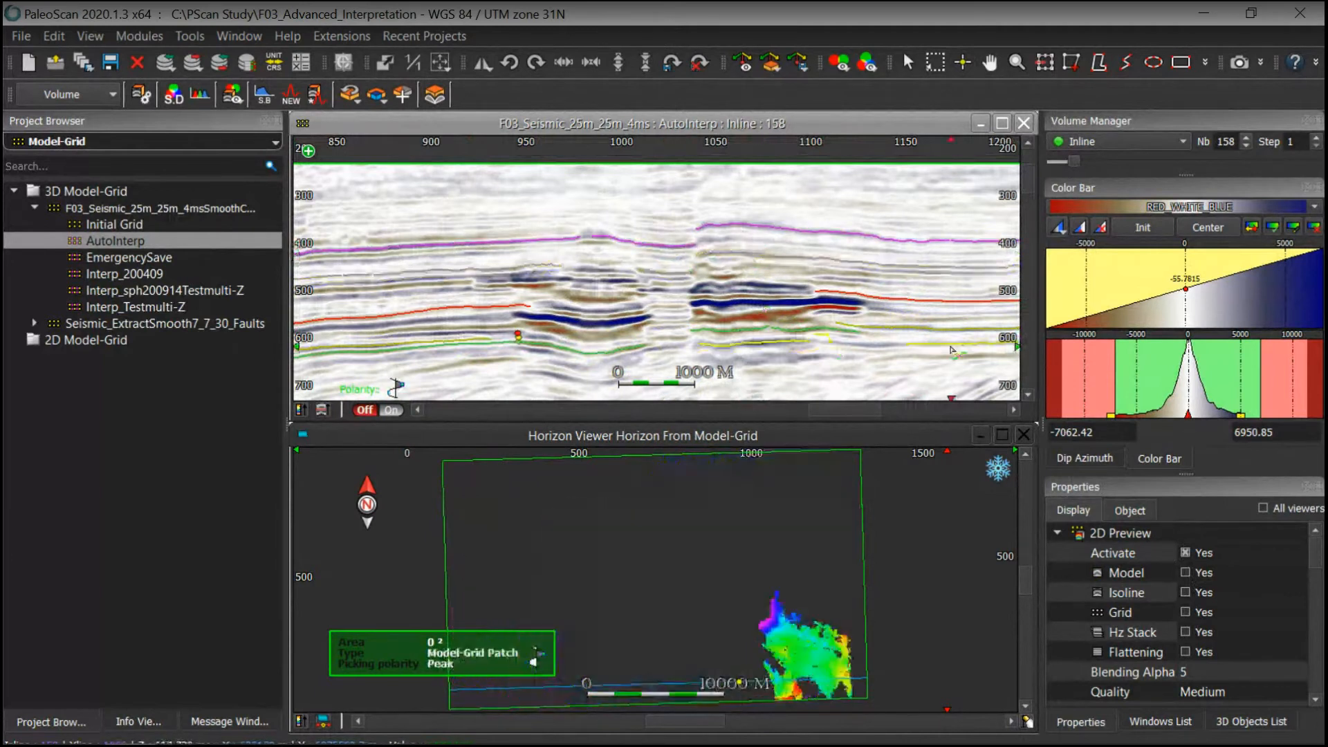
pyautogui.moveTo(952, 350); pyautogui.dragTo(922, 282, button='middle')
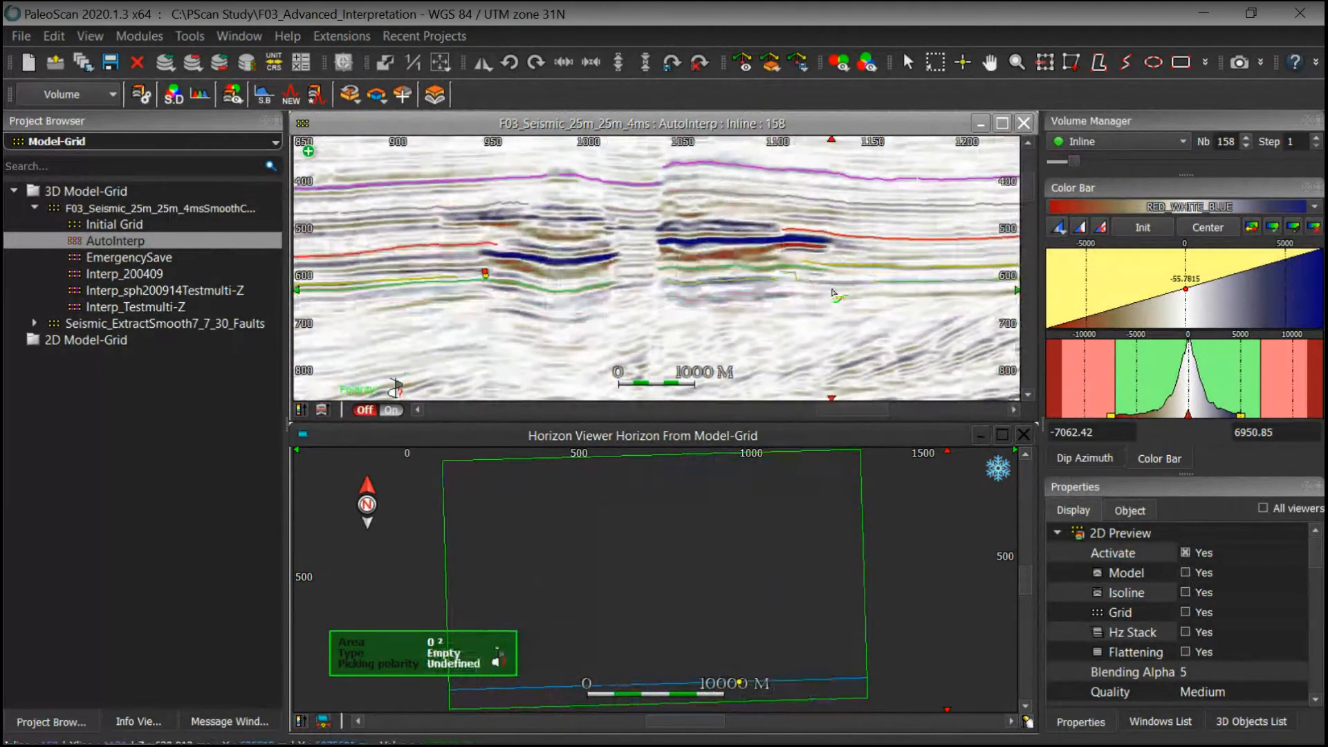
pyautogui.moveTo(834, 352)
pyautogui.mouseDown(button='middle')
pyautogui.moveTo(847, 286)
pyautogui.moveTo(816, 362)
pyautogui.mouseUp(button='middle')
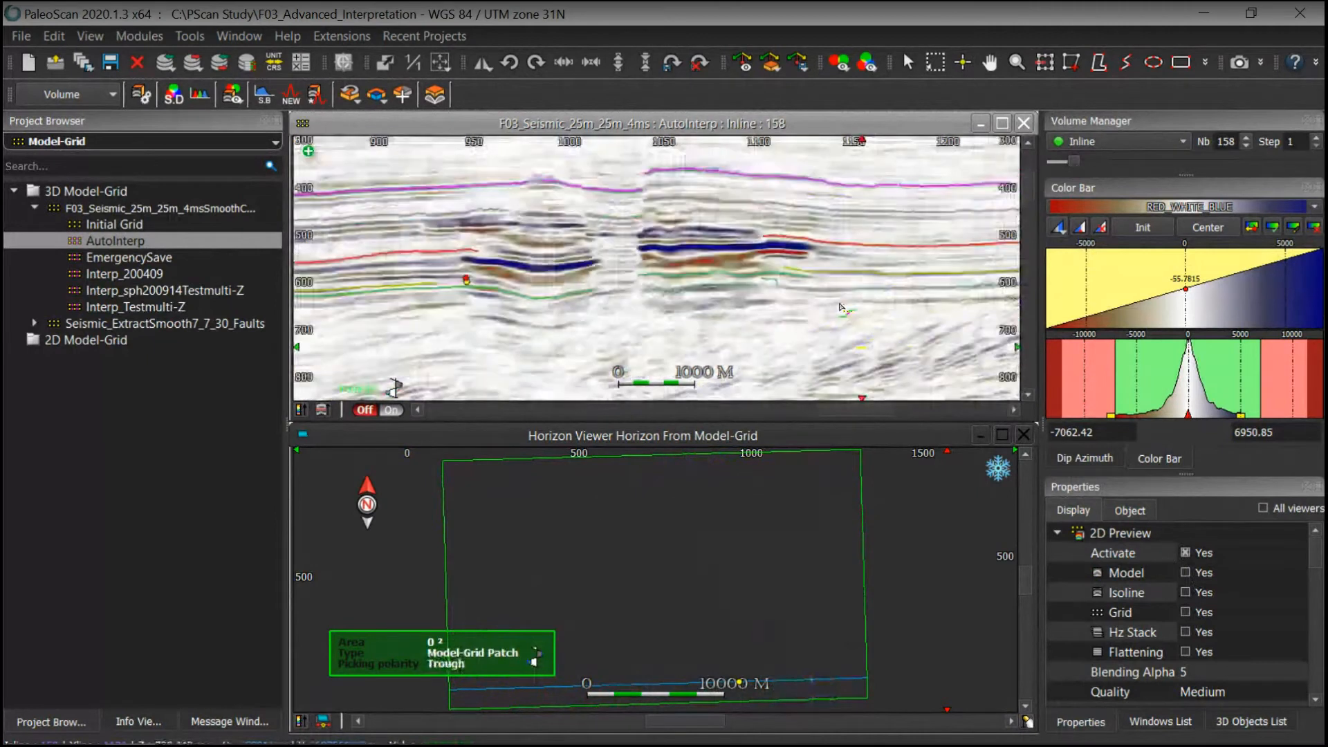
pyautogui.moveTo(841, 307); pyautogui.dragTo(812, 306, button='middle')
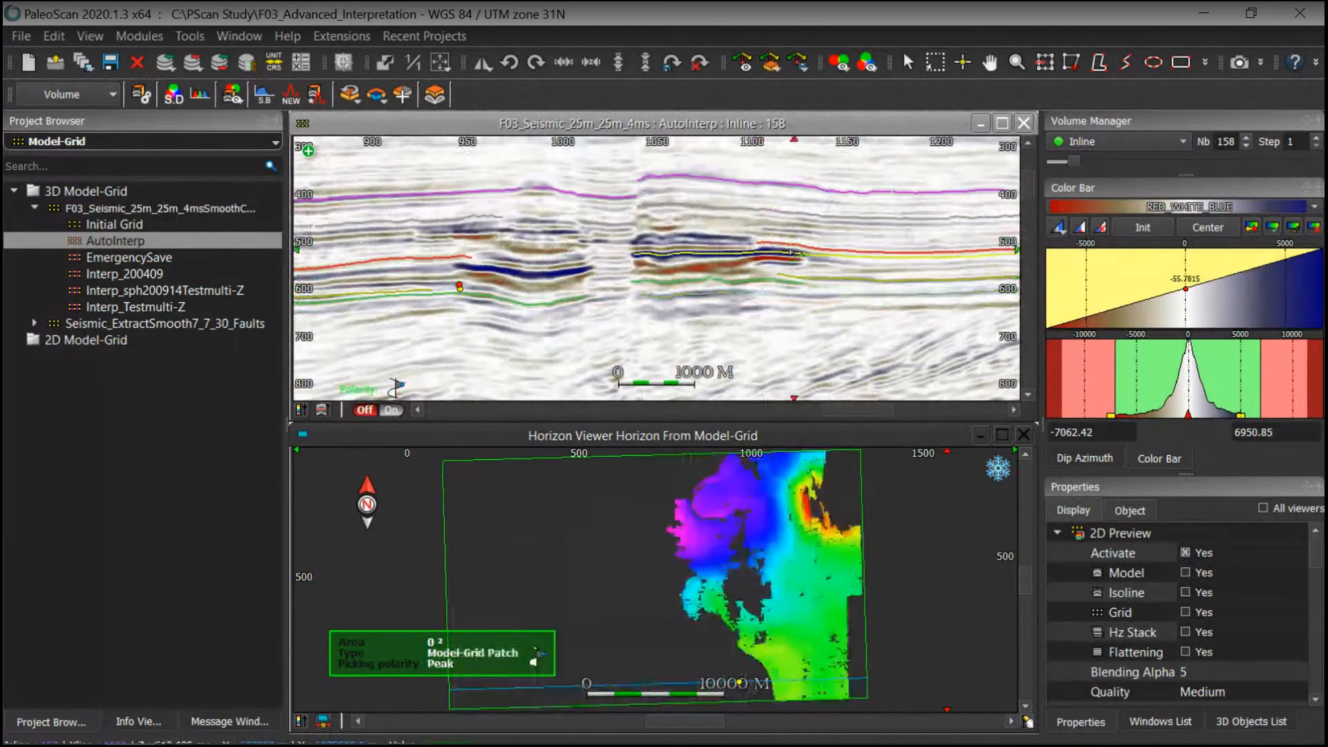
pyautogui.moveTo(791, 252); pyautogui.dragTo(834, 273, button='middle')
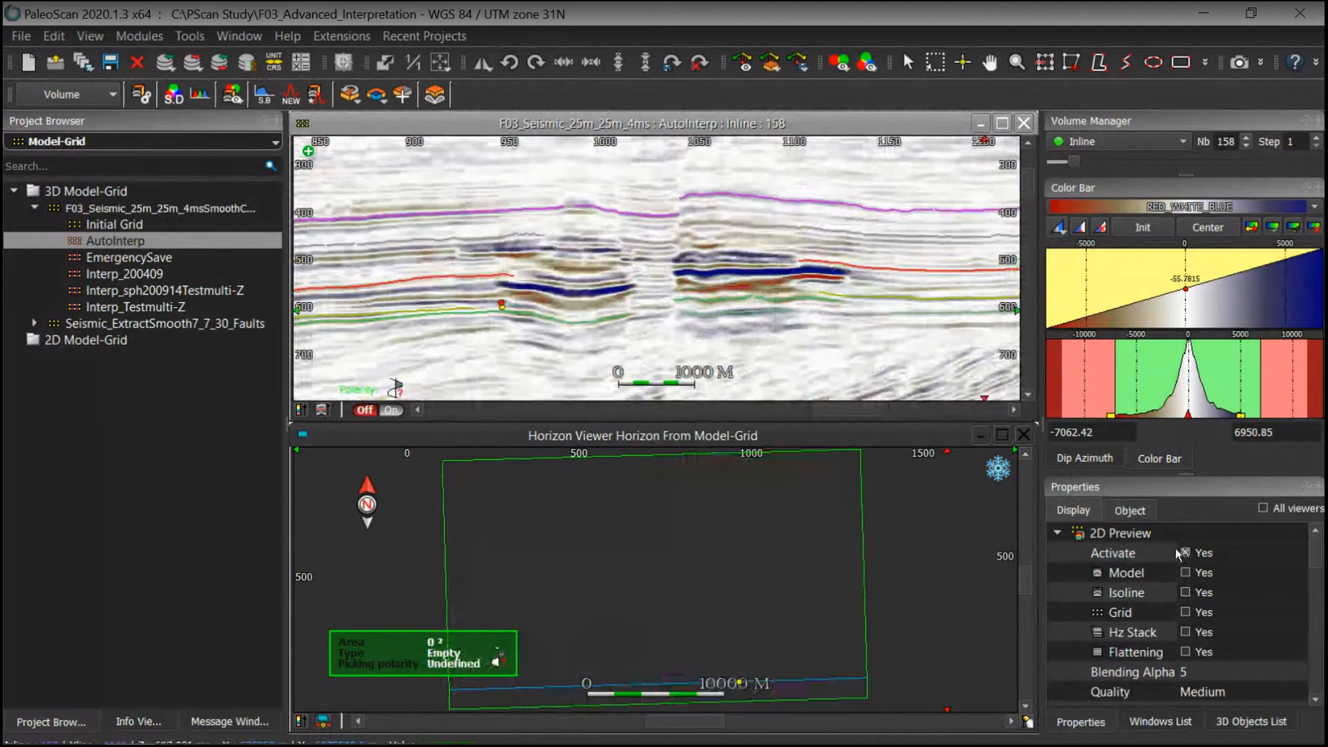
# Step: Set the 2D preview quality to Marked Only Faulted
pyautogui.click(1207, 691)
pyautogui.click(1207, 692)
pyautogui.click(1212, 713)
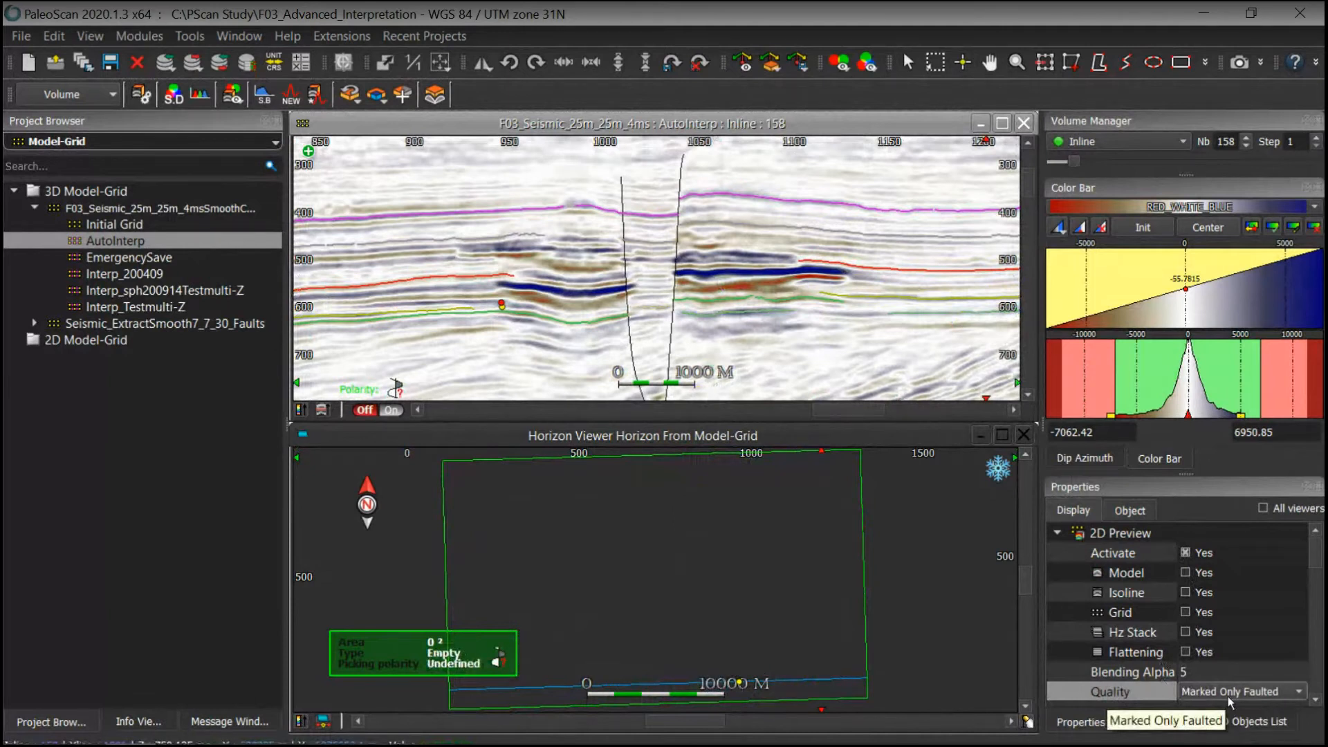
# Step: Toggle the 2D model preview off and back on over the zoomed-out section
pyautogui.click(1196, 557)
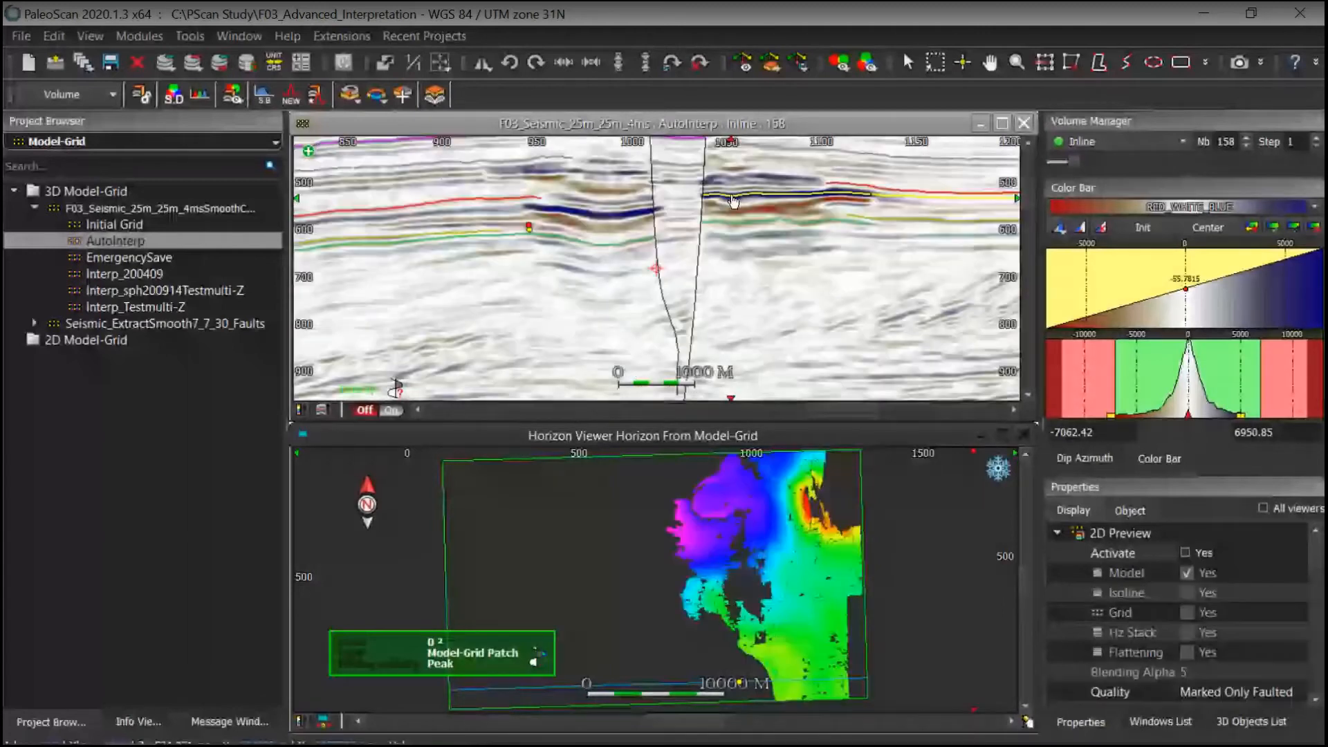
pyautogui.scroll(-2, 713, 192)
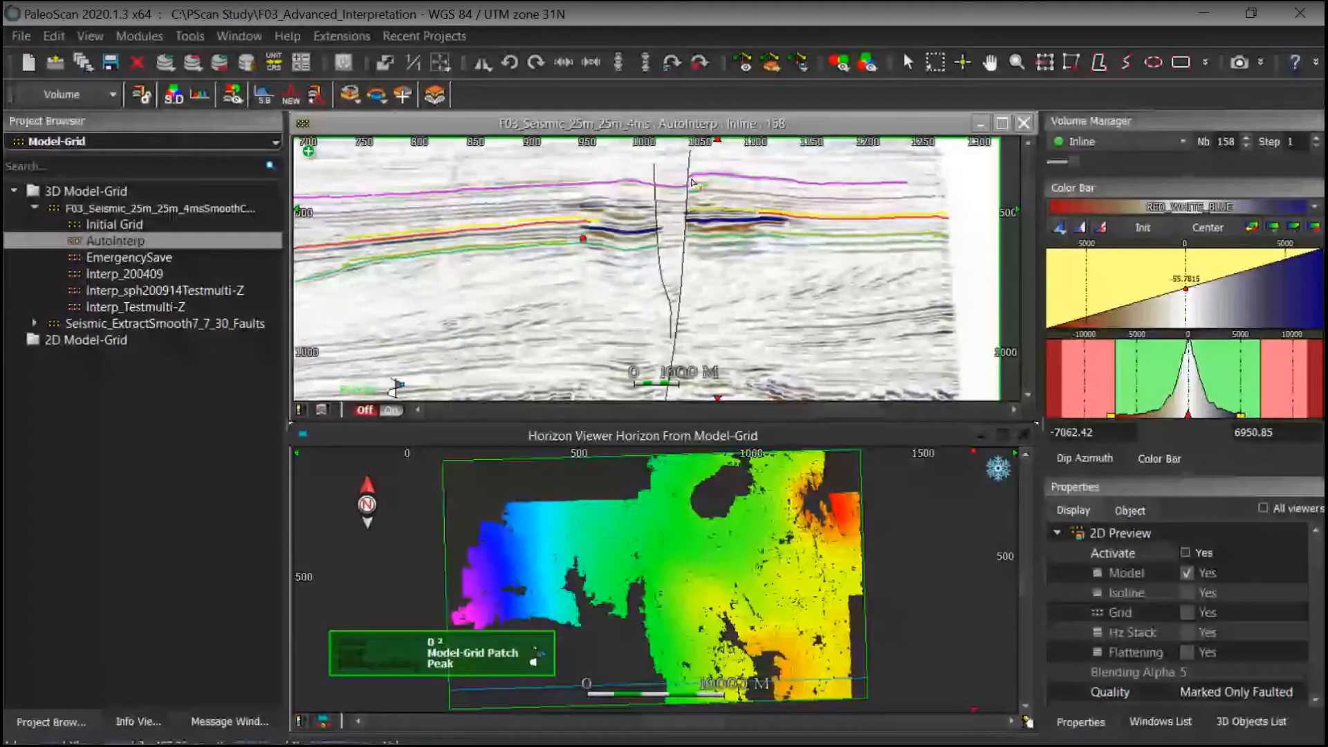
pyautogui.moveTo(693, 183); pyautogui.dragTo(711, 221, button='middle')
pyautogui.click(1186, 553)
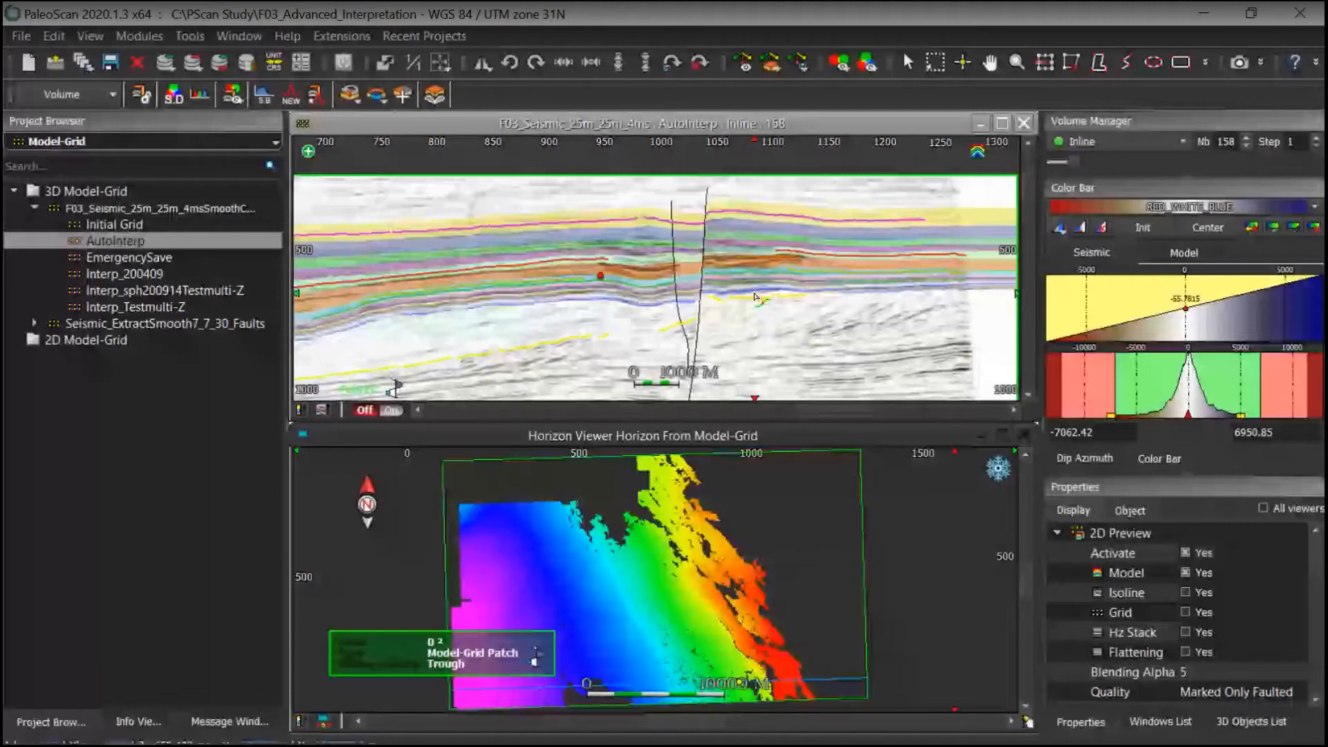
# Step: Examine the fault-limited model patches around the fault on inline 158
pyautogui.scroll(3, 755, 297)
pyautogui.moveTo(754, 325); pyautogui.dragTo(769, 275)
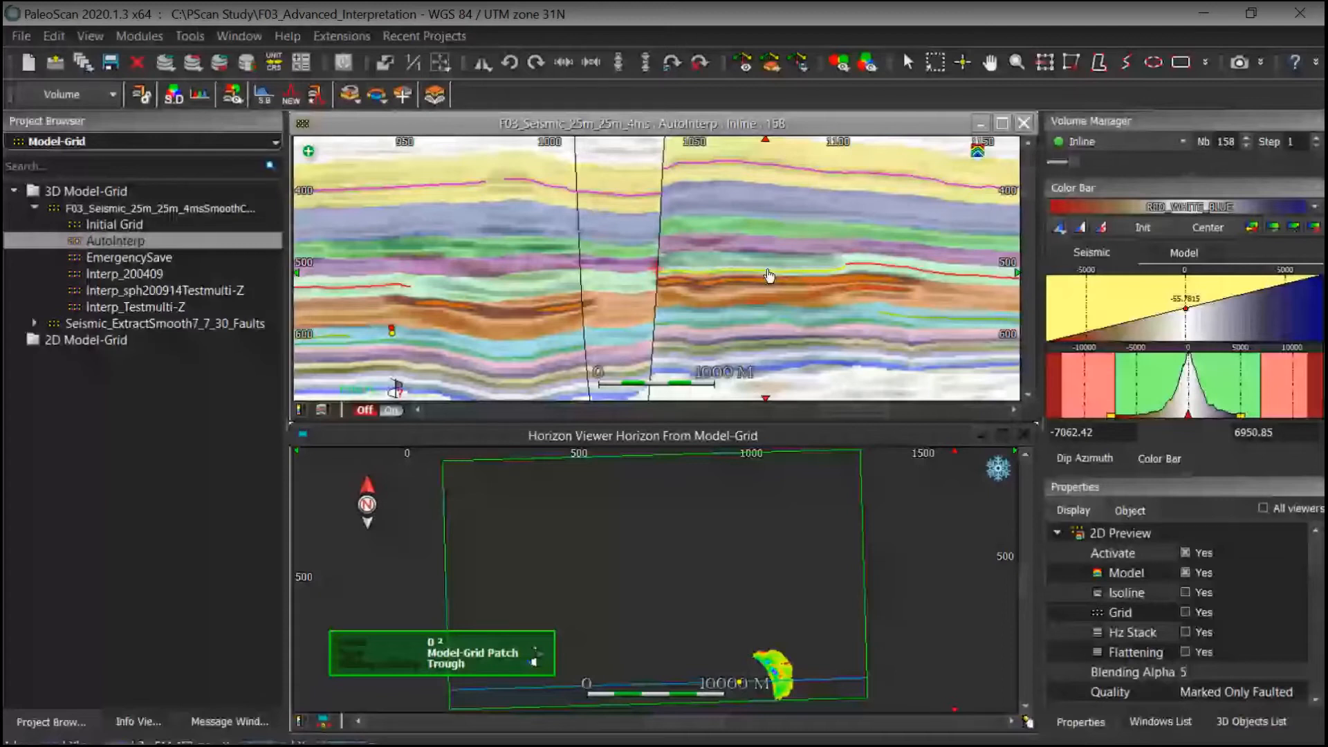
pyautogui.moveTo(769, 275); pyautogui.dragTo(652, 288, button='middle')
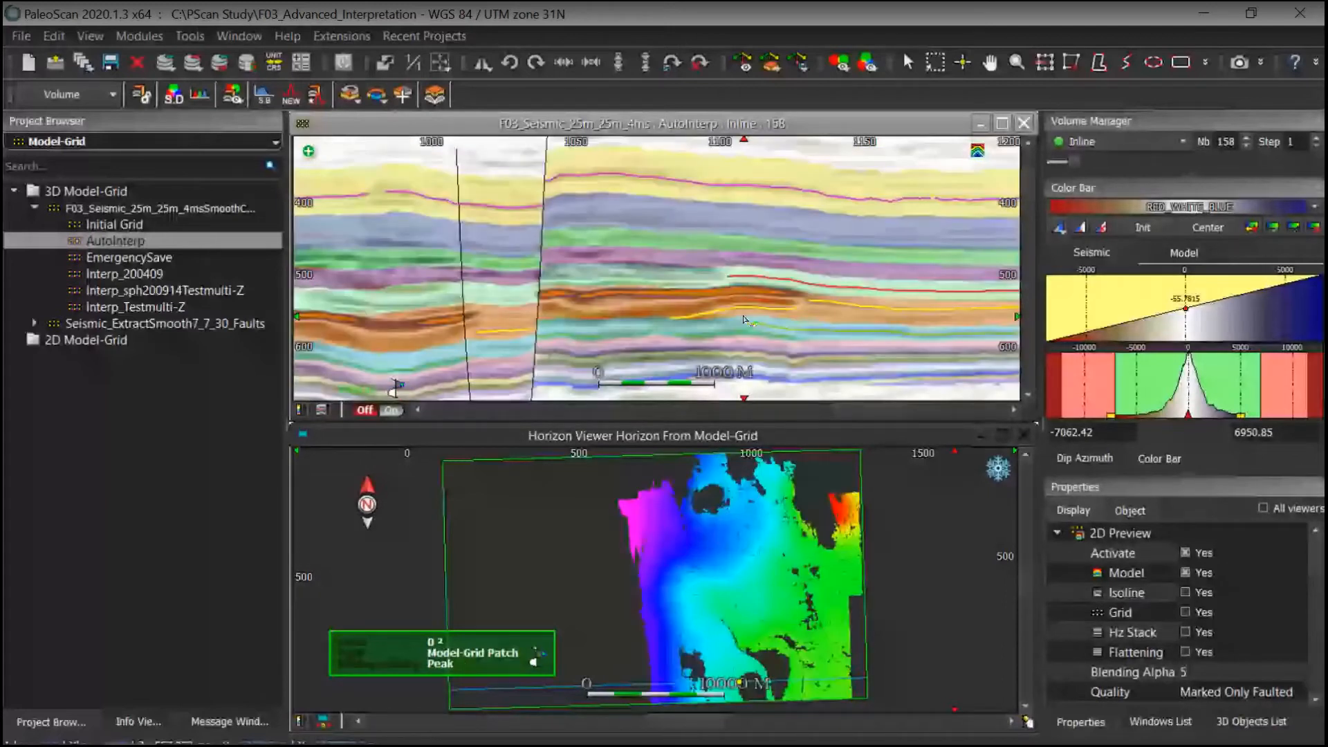
pyautogui.moveTo(672, 291); pyautogui.dragTo(722, 257, button='middle')
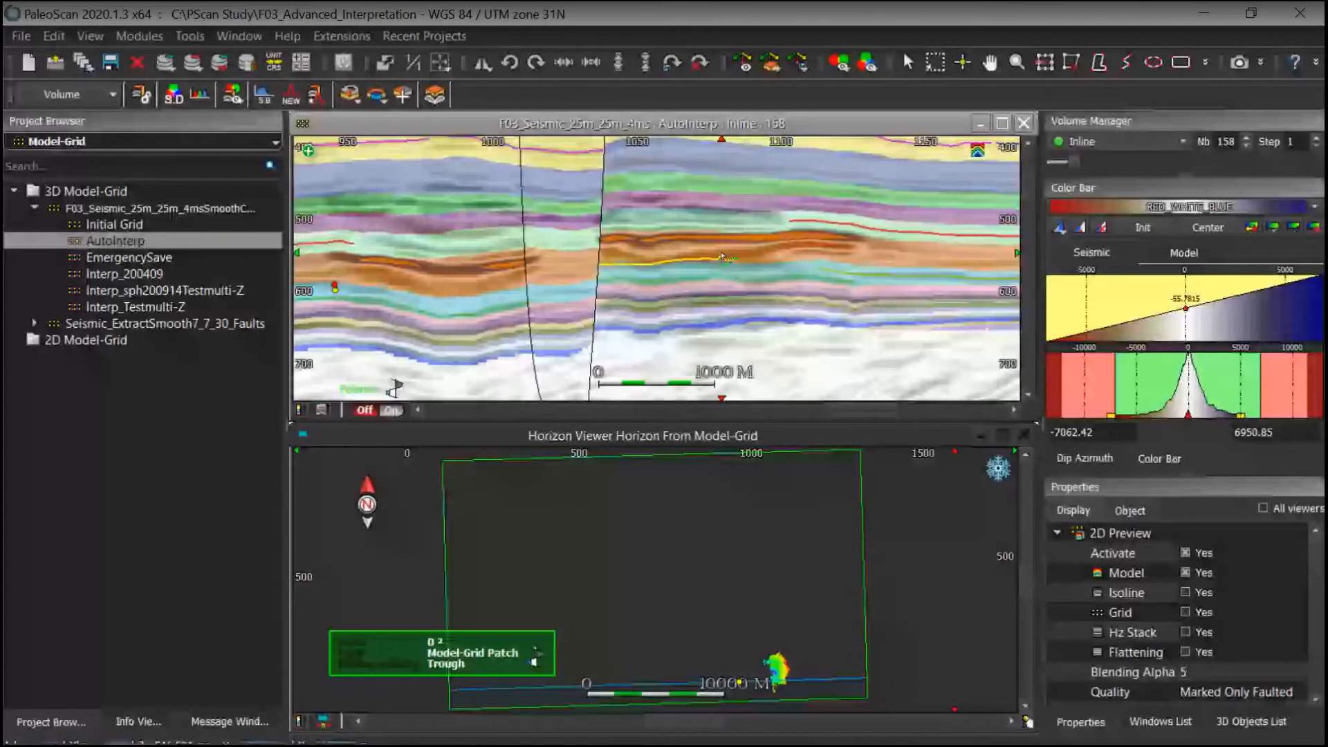
pyautogui.click(731, 275)
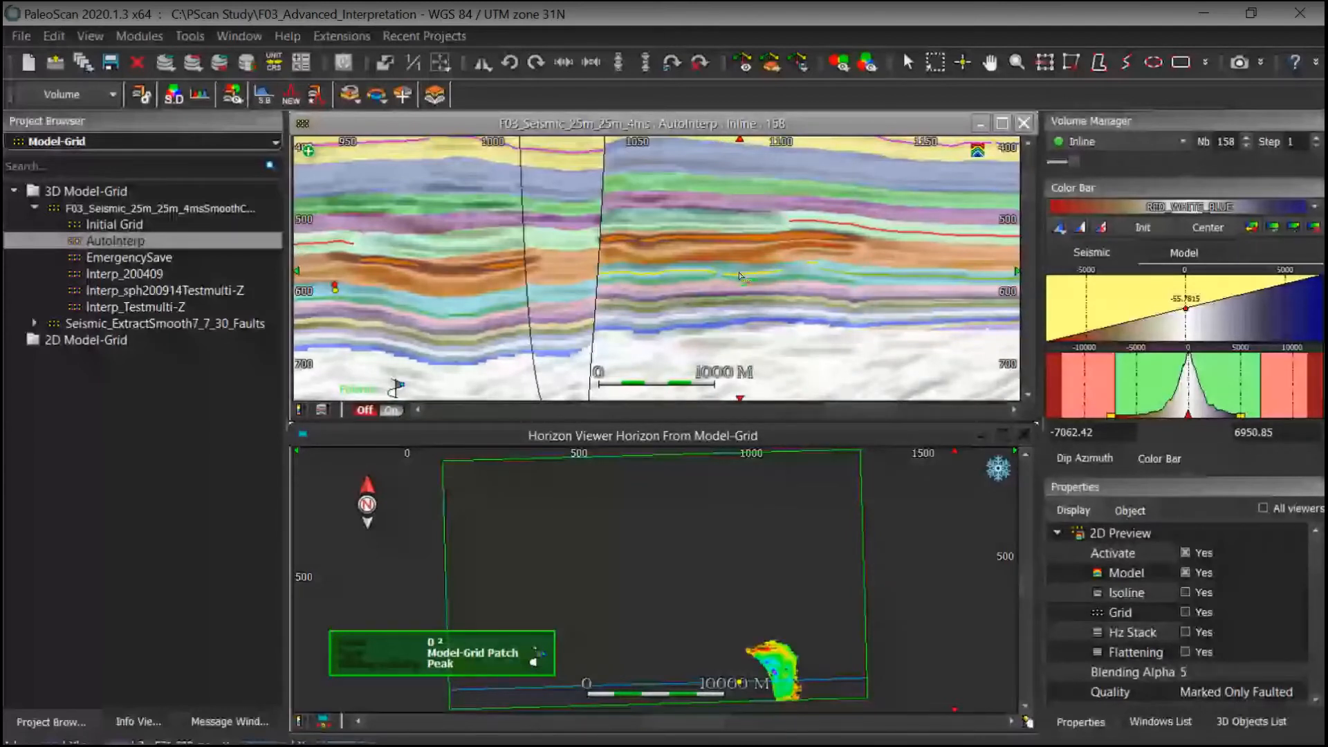
pyautogui.scroll(-3, 740, 275)
pyautogui.scroll(1, 692, 315)
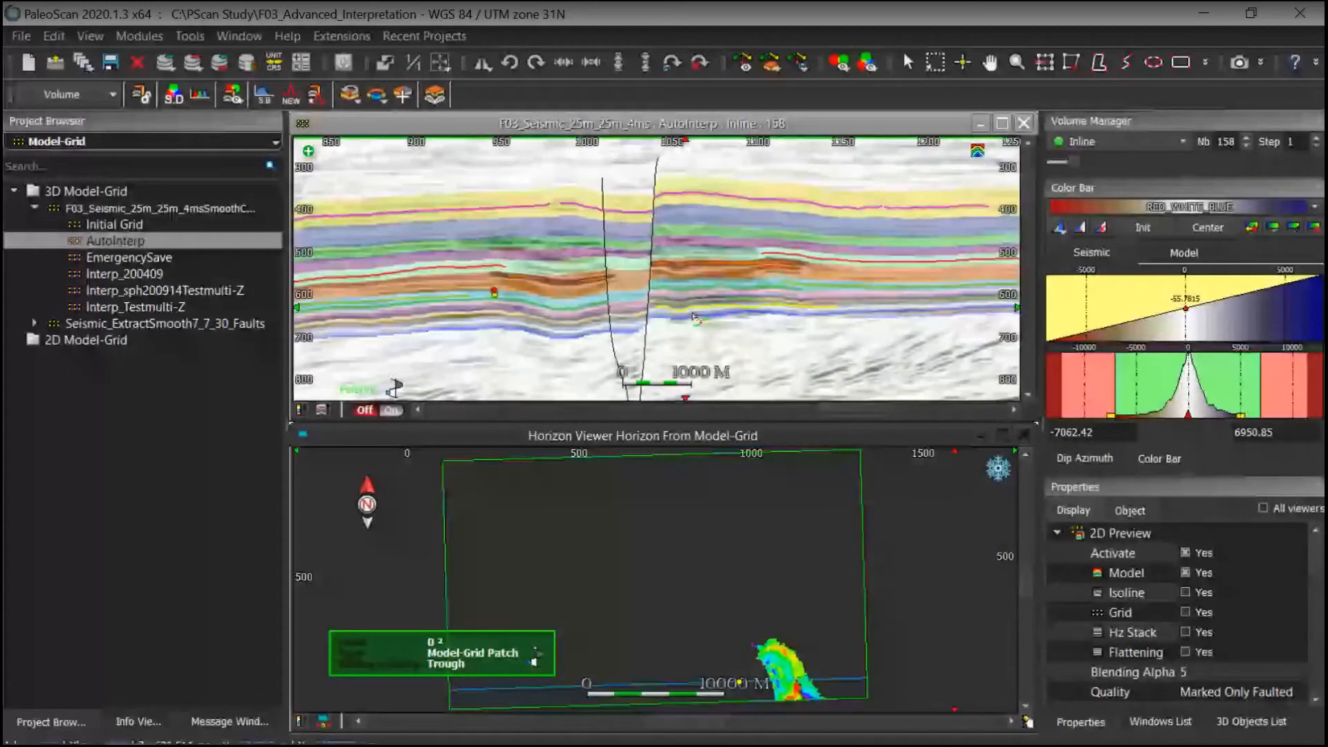
pyautogui.moveTo(692, 313); pyautogui.dragTo(725, 320, button='middle')
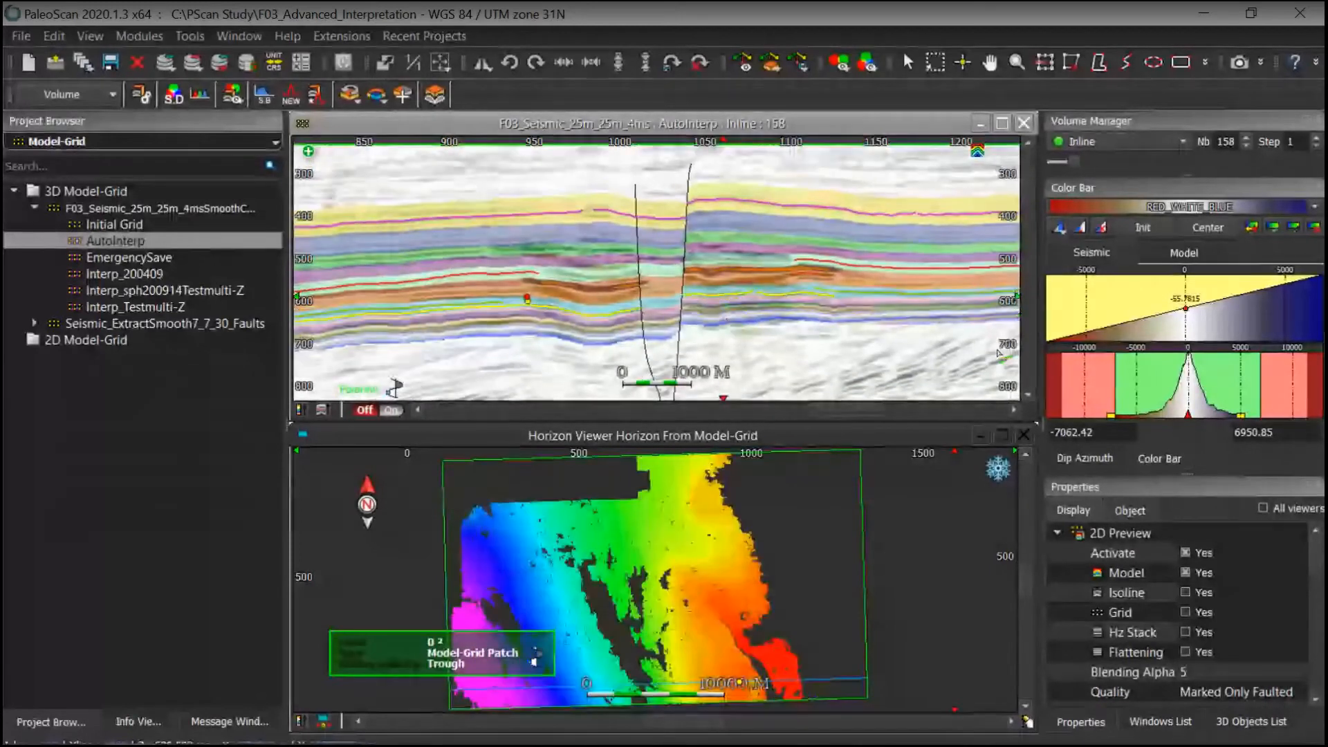
# Step: Set the 2D preview quality to Medium and inspect the model patches across a wider view of inline 158
pyautogui.click(1214, 694)
pyautogui.click(1210, 638)
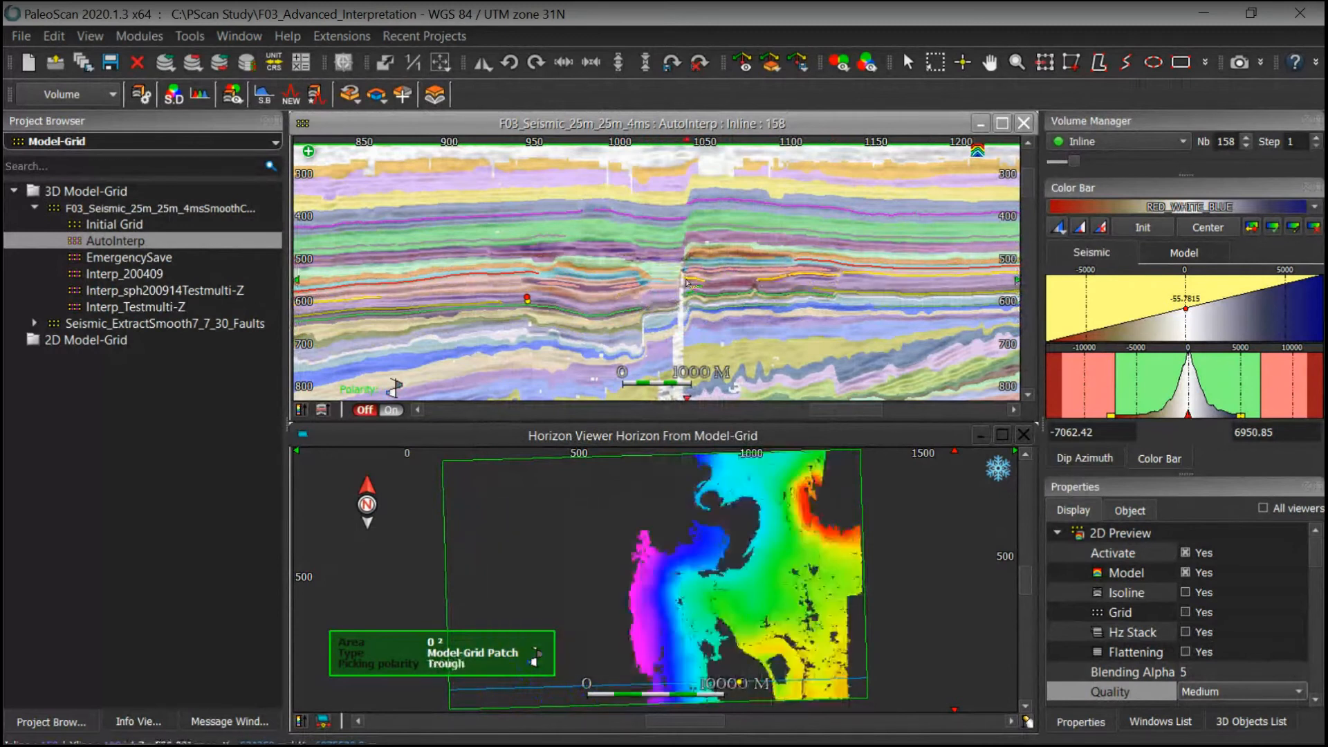
pyautogui.scroll(-3, 699, 304)
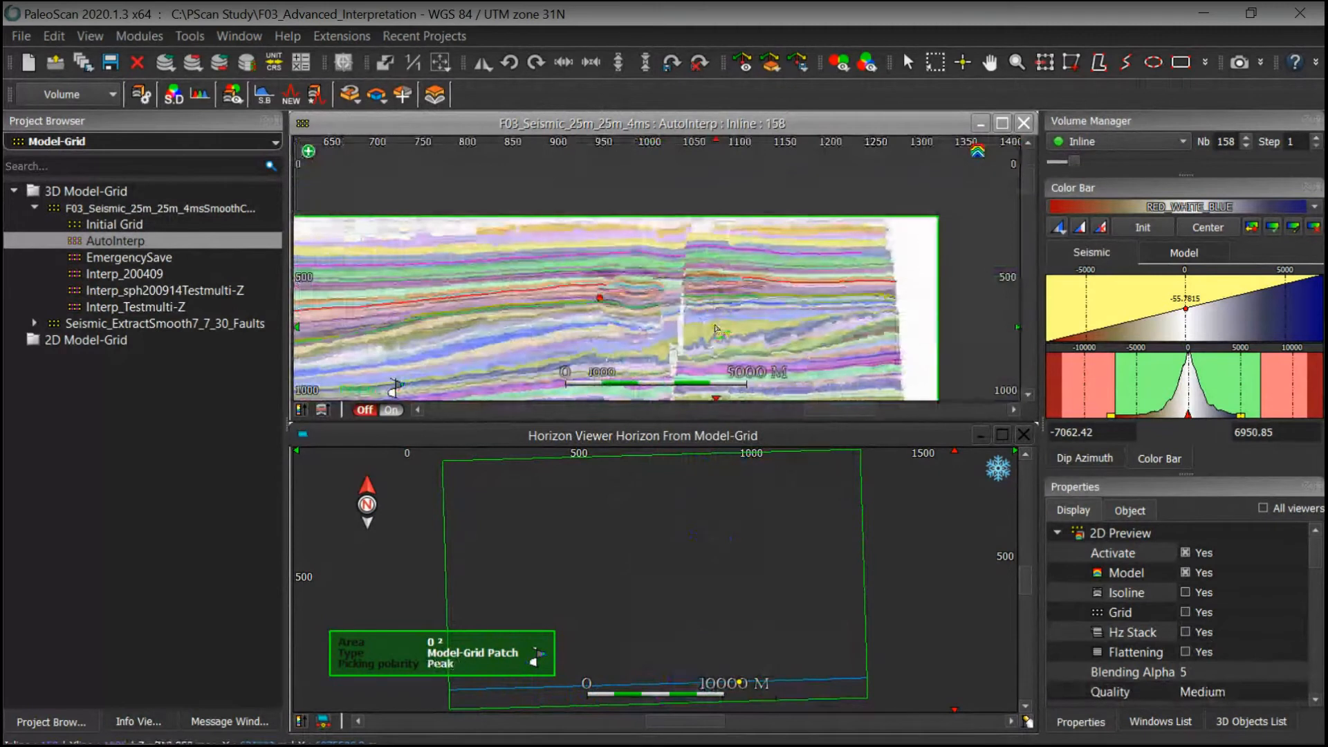
pyautogui.moveTo(706, 322); pyautogui.dragTo(799, 189, button='middle')
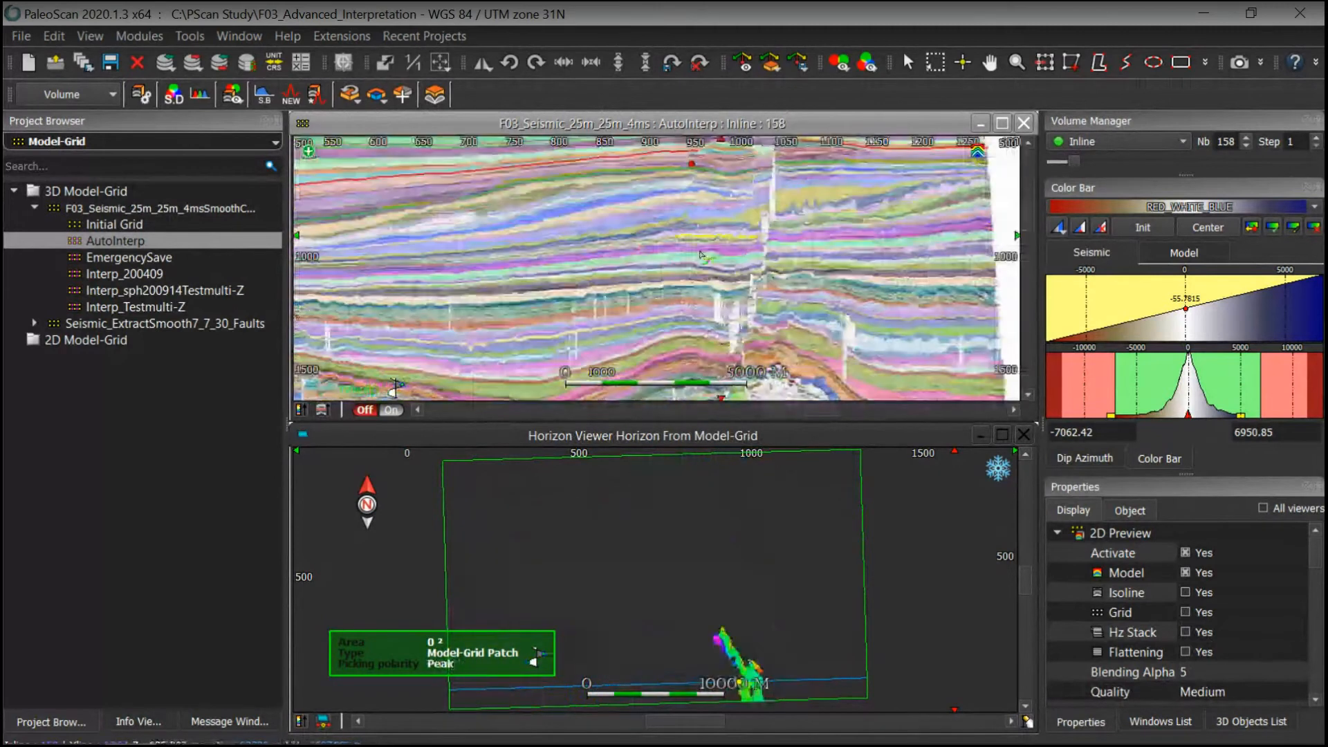
pyautogui.scroll(-1, 699, 255)
pyautogui.moveTo(697, 291); pyautogui.dragTo(786, 237, button='middle')
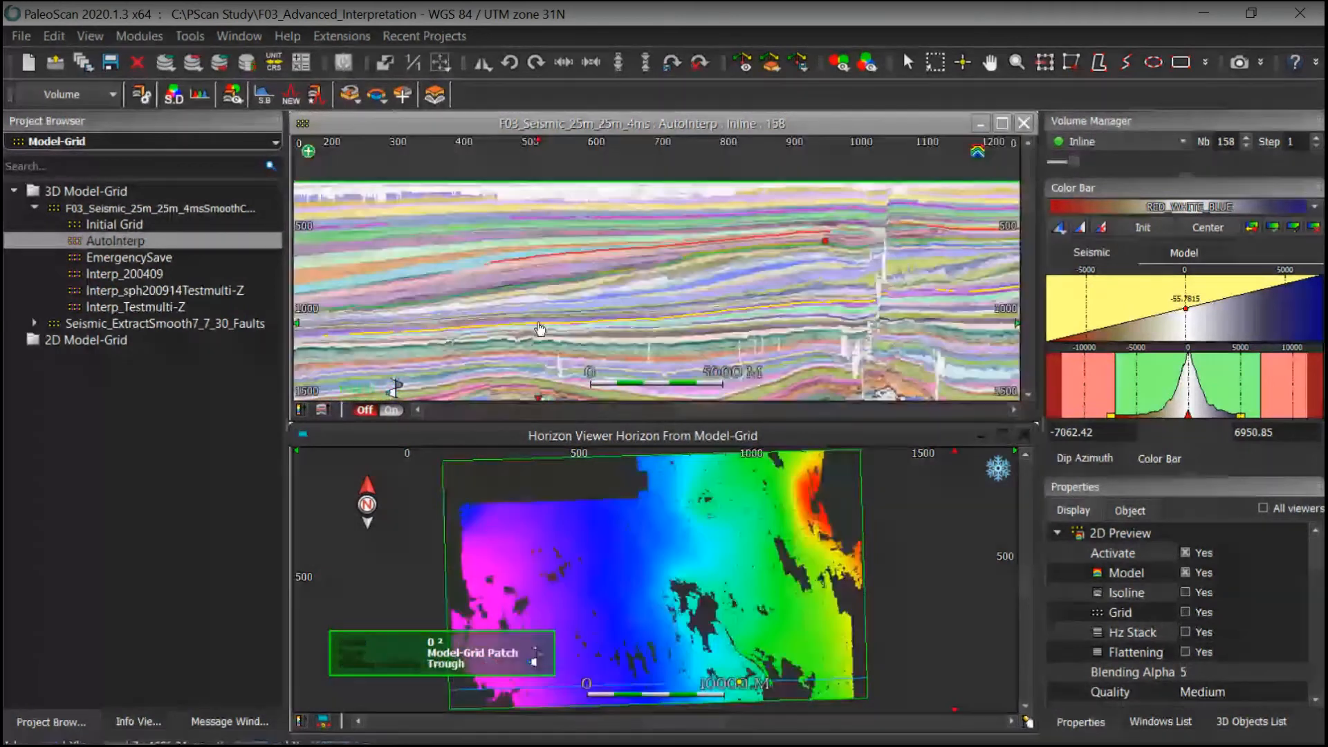
pyautogui.moveTo(540, 329); pyautogui.dragTo(570, 313, button='middle')
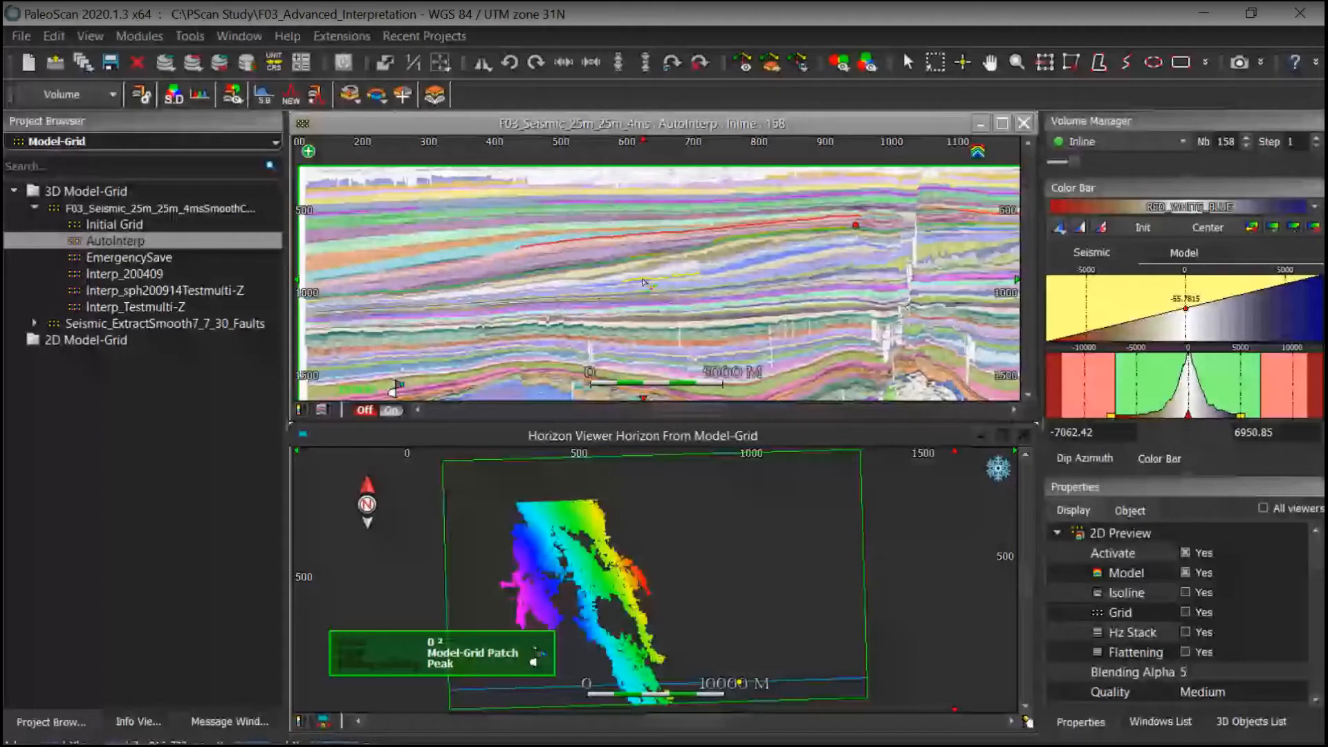
pyautogui.moveTo(956, 222); pyautogui.dragTo(927, 235, button='middle')
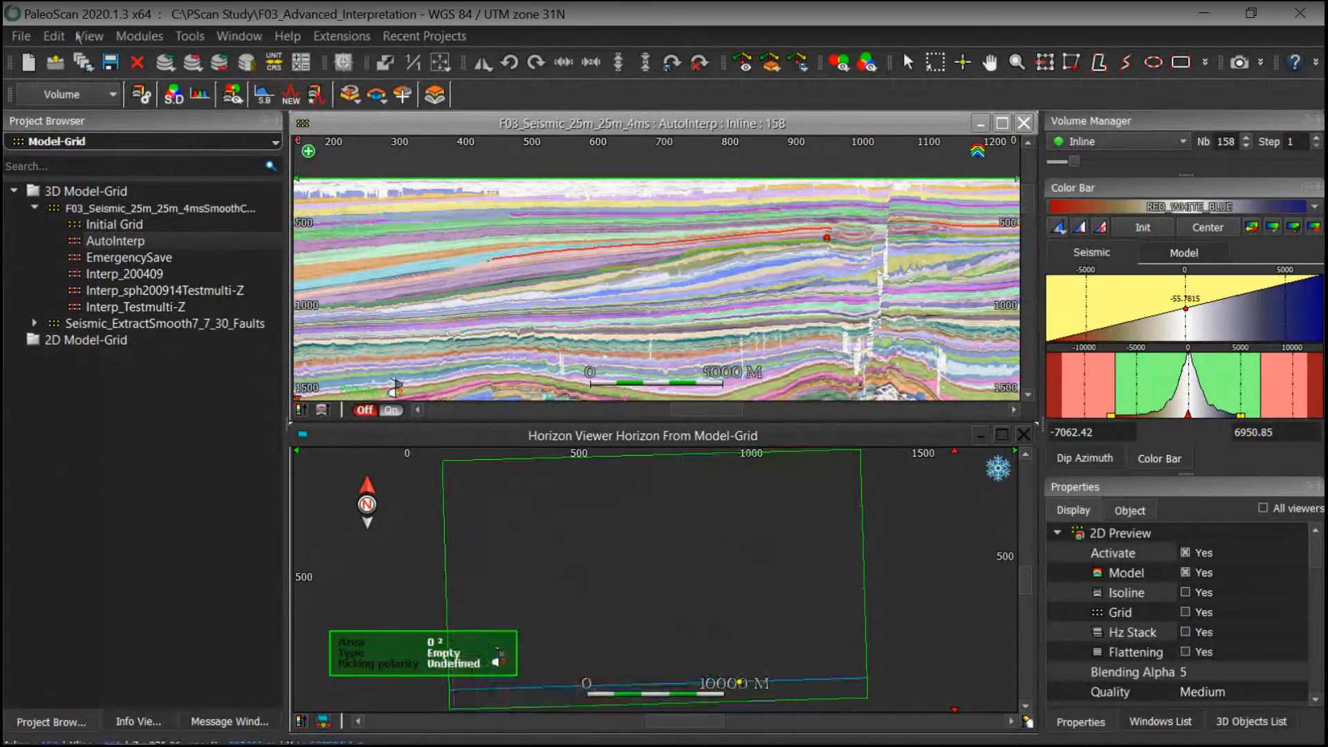
# Step: Open the Exmouth_Final project, closing the current windows without saving the interpretation changes
pyautogui.click(57, 66)
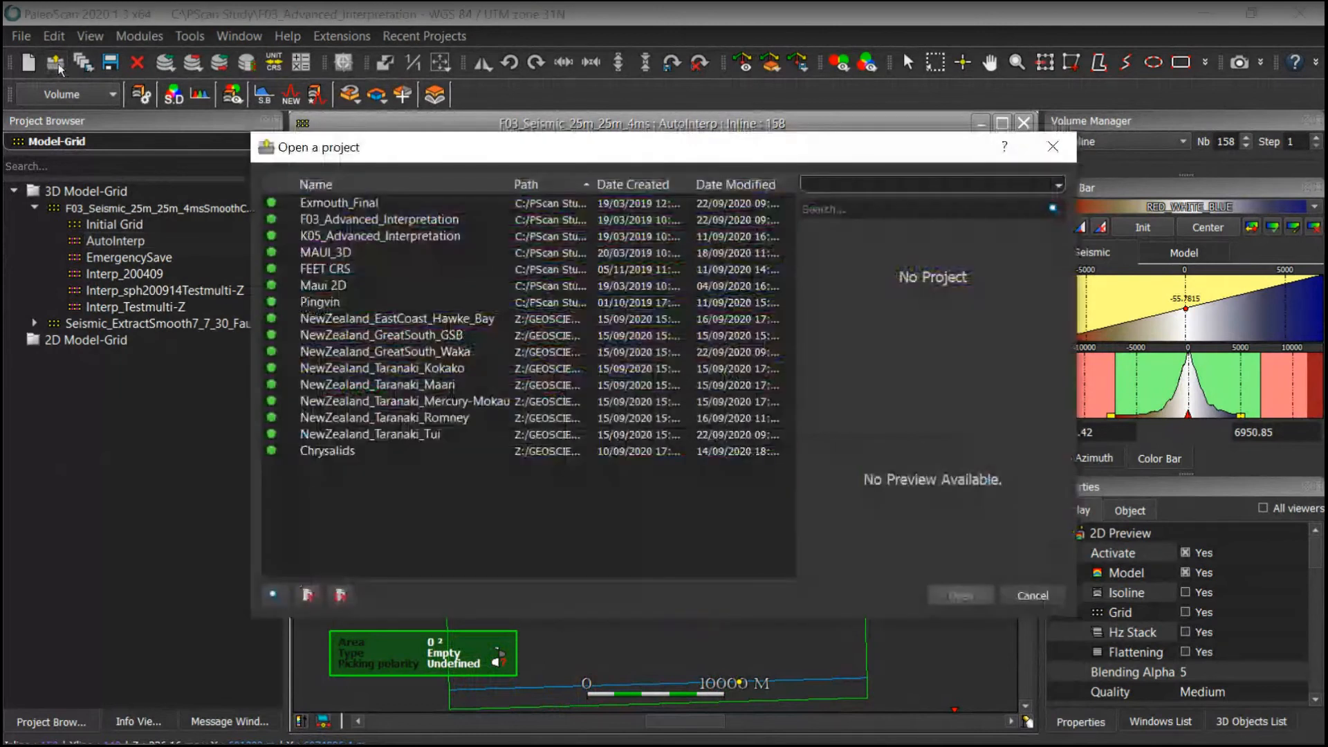
pyautogui.click(339, 202)
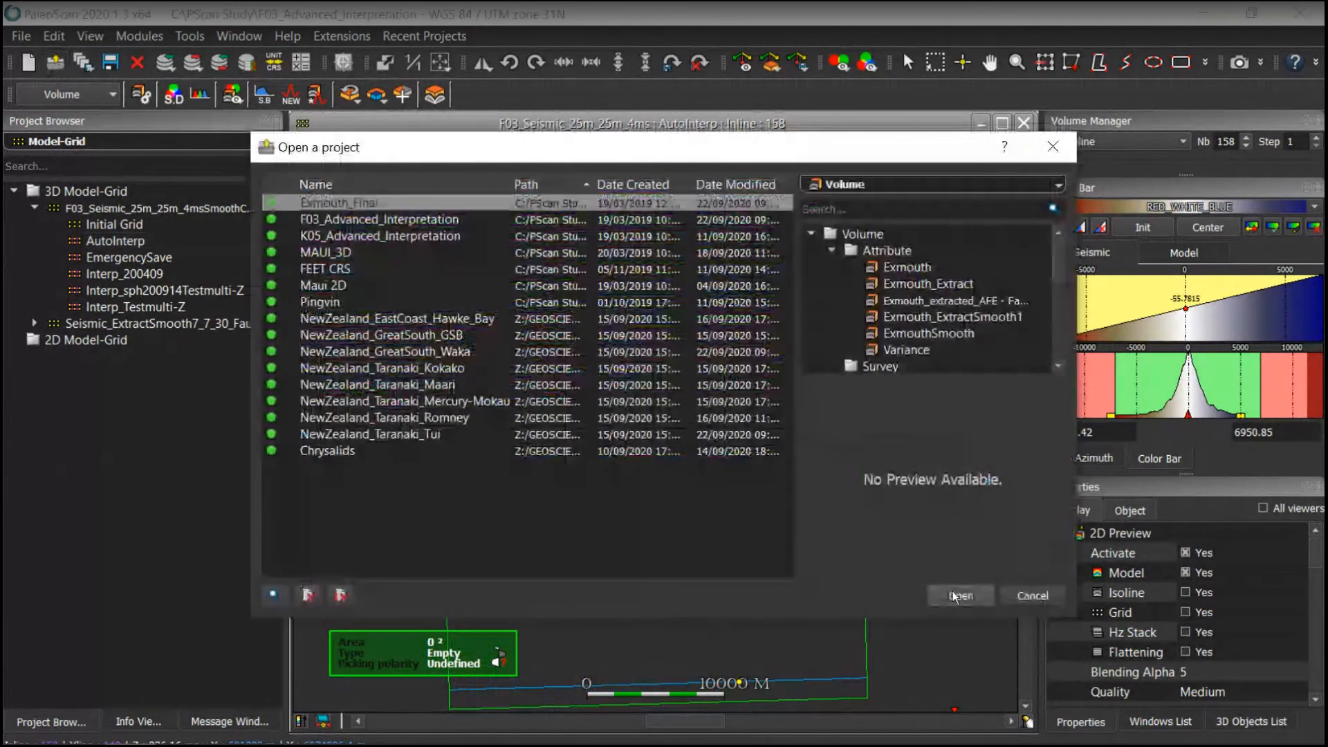
pyautogui.click(953, 590)
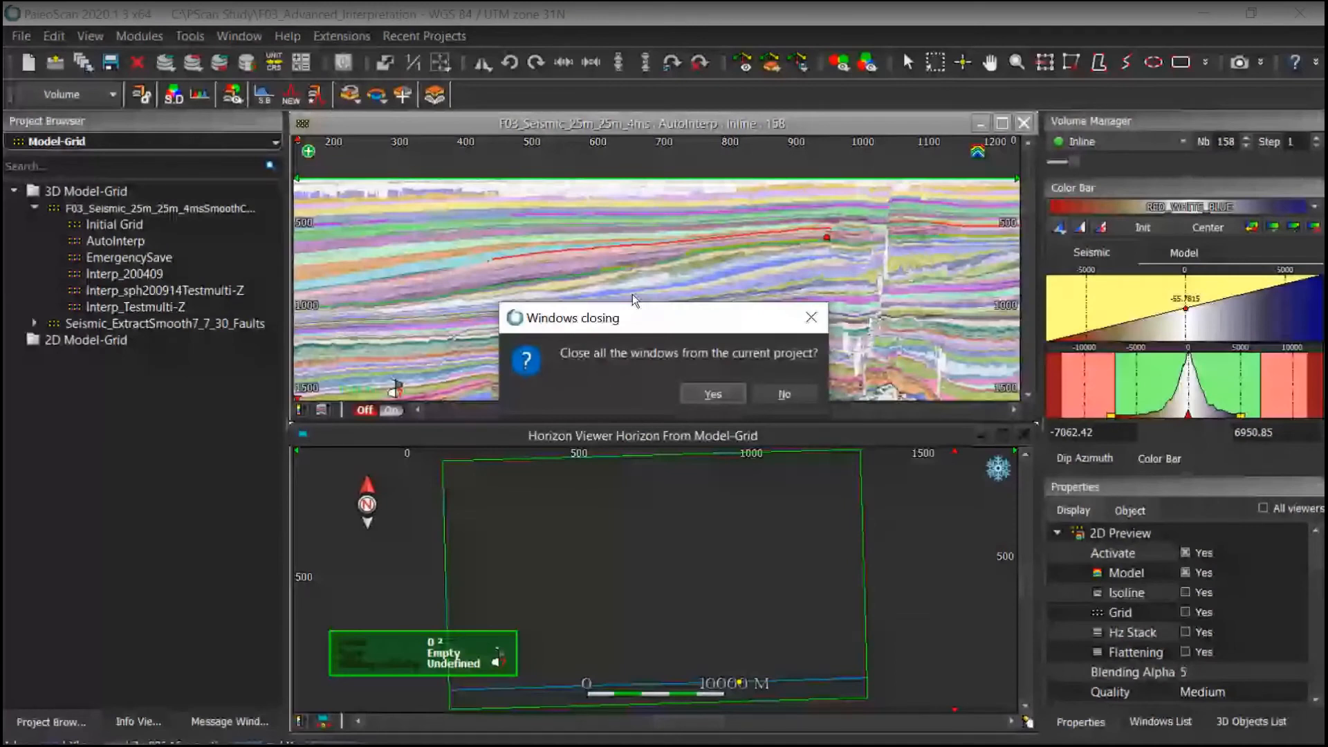
pyautogui.click(713, 393)
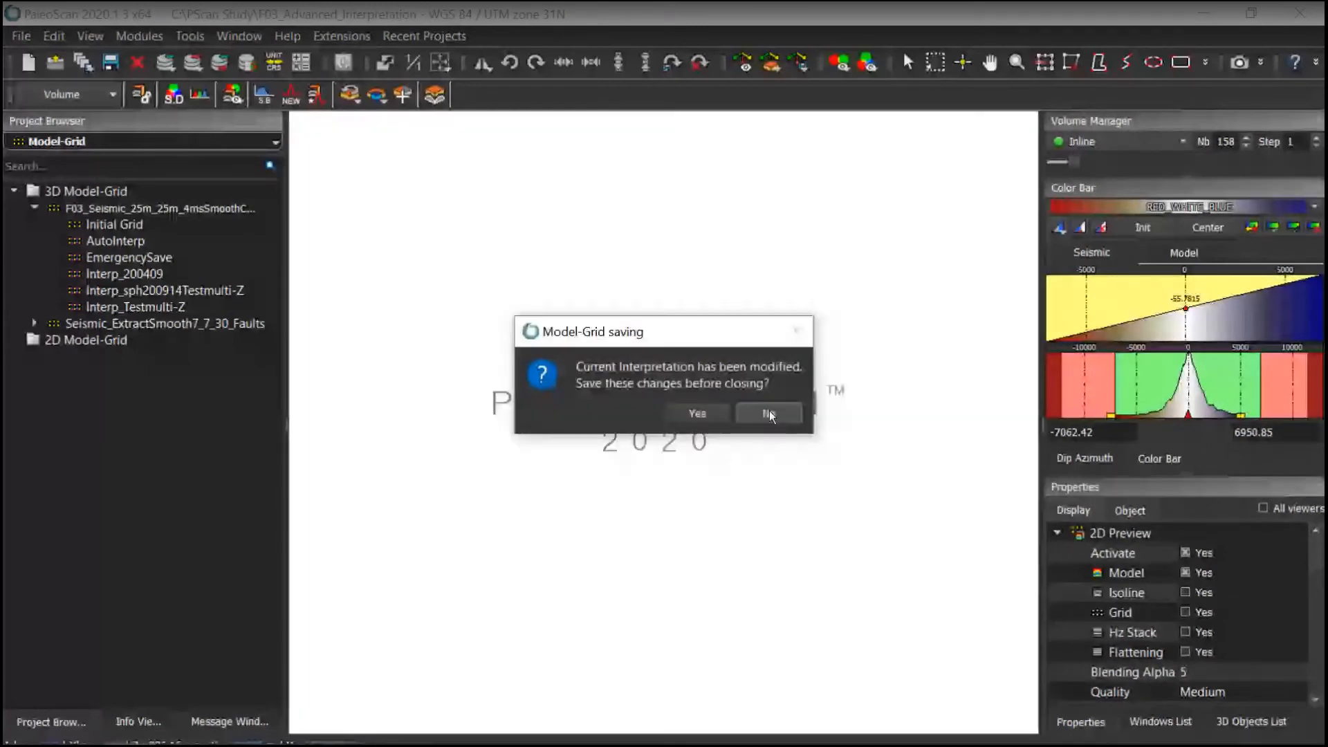
pyautogui.click(769, 414)
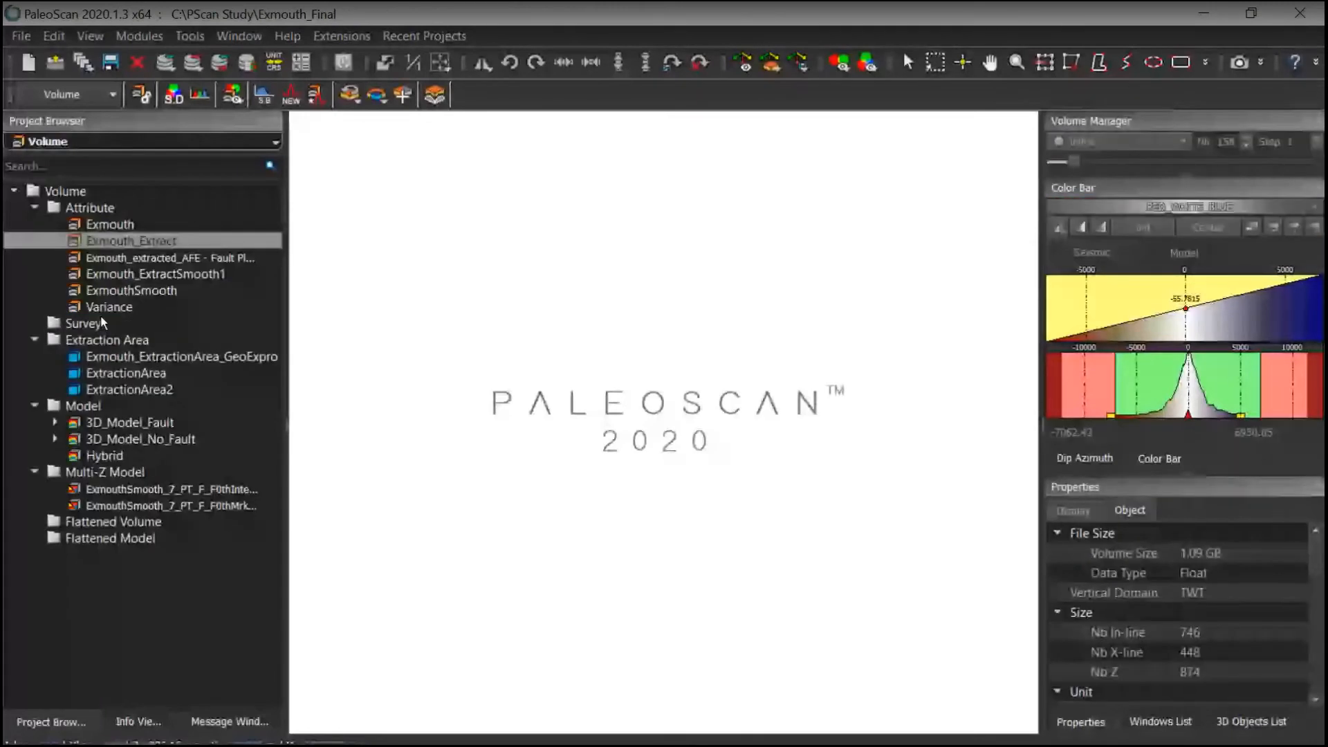
# Step: Switch the project browser to Model-Grid and open the AutoInterp model grid under ExmouthSmooth_7_PT_F_F0th
pyautogui.click(74, 142)
pyautogui.click(35, 223)
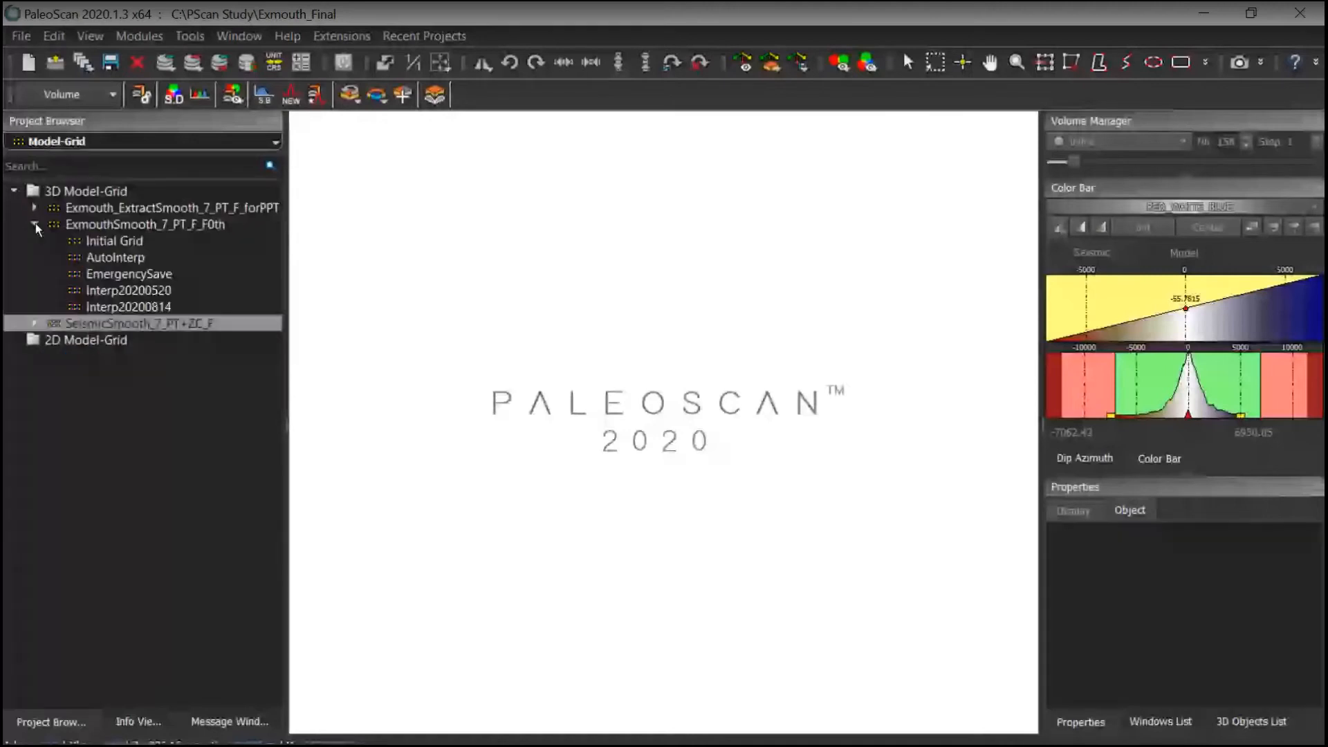
pyautogui.doubleClick(123, 259)
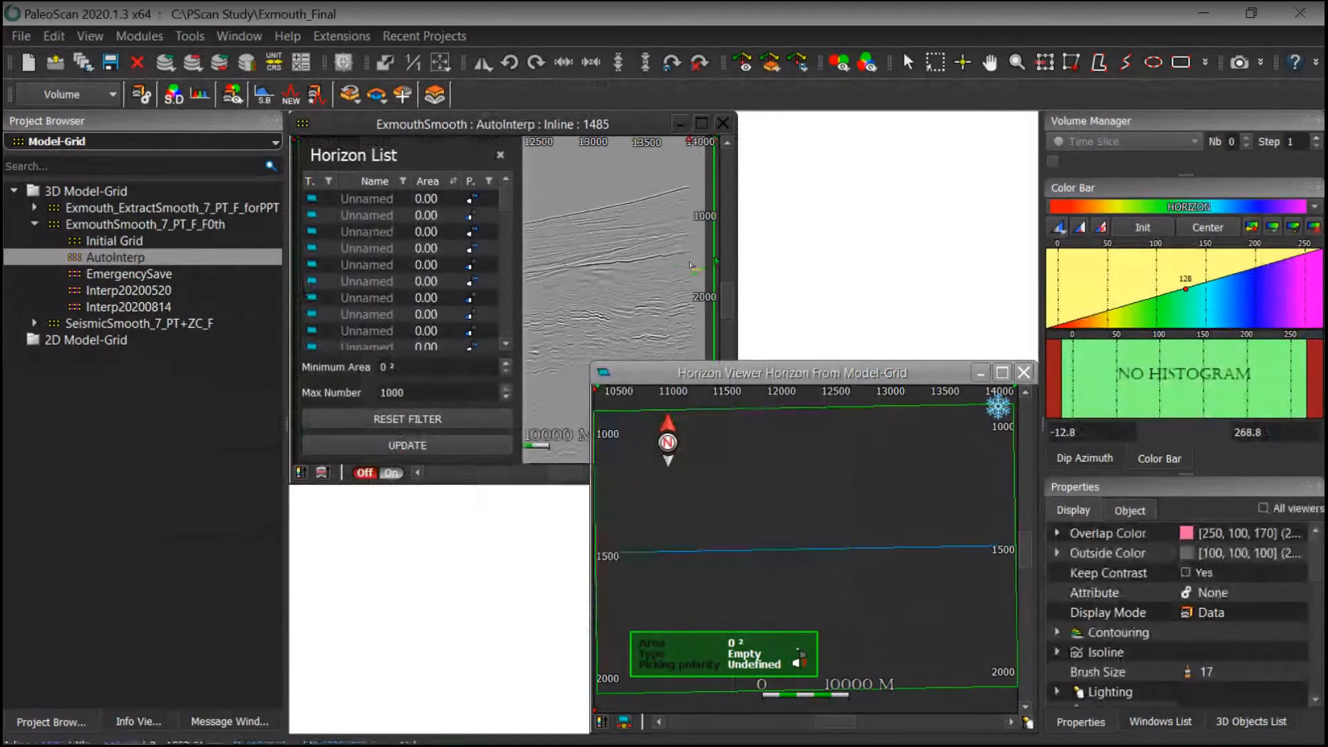
# Step: Tile the section and horizon viewer windows and hide the horizon list
pyautogui.hotkey('ctrl', 't')
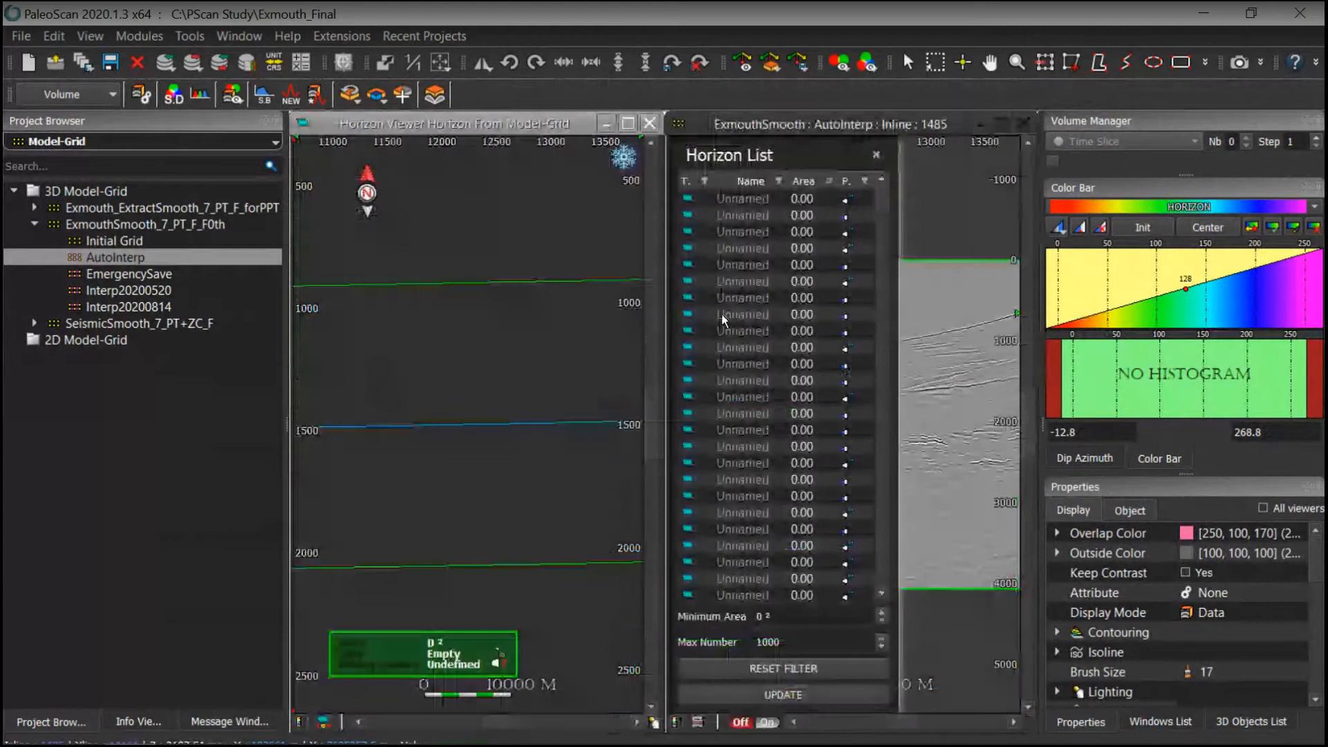
pyautogui.hotkey('ctrl', 't')
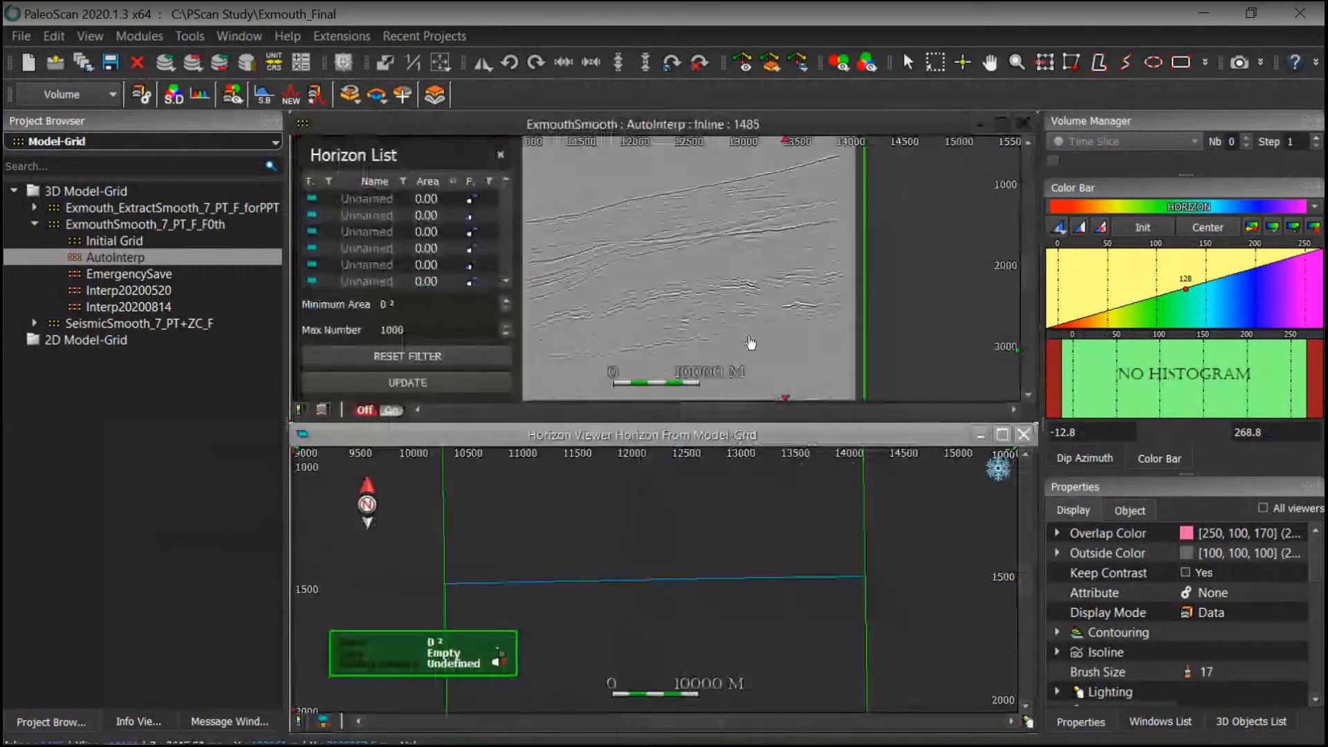
pyautogui.click(502, 155)
# Step: Activate the 2D model preview on inline 1485 and inspect the model overlay
pyautogui.moveTo(775, 280)
pyautogui.mouseDown()
pyautogui.moveTo(789, 269)
pyautogui.moveTo(750, 303)
pyautogui.moveTo(757, 279)
pyautogui.mouseUp()
pyautogui.scroll(3, 789, 269)
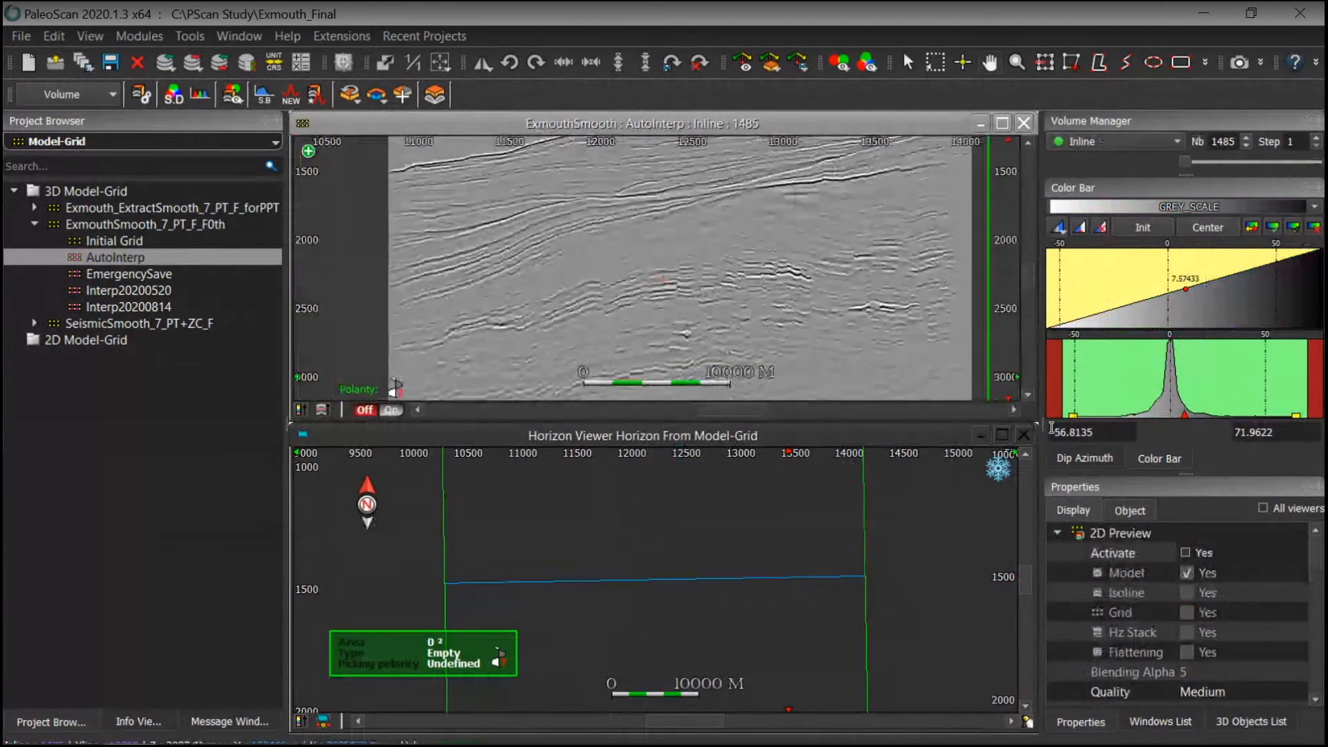
pyautogui.click(1186, 550)
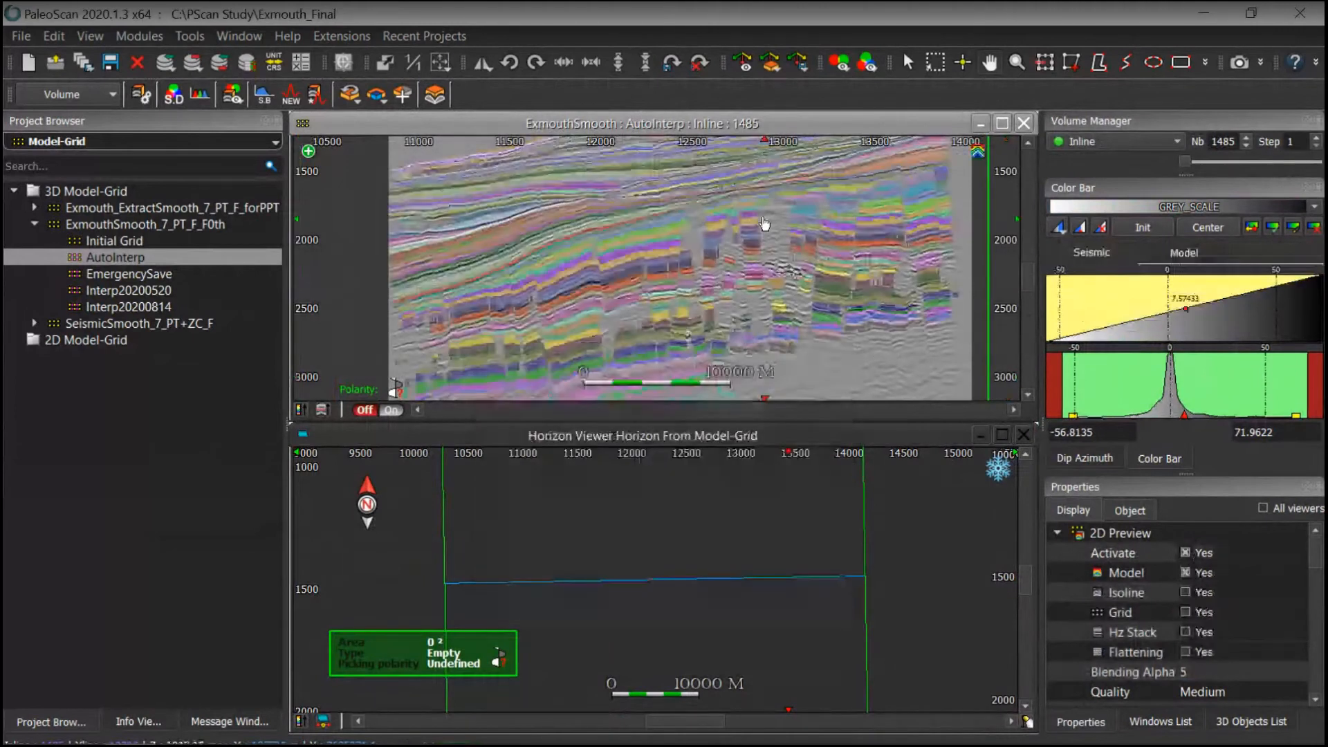
pyautogui.moveTo(623, 318); pyautogui.dragTo(631, 352)
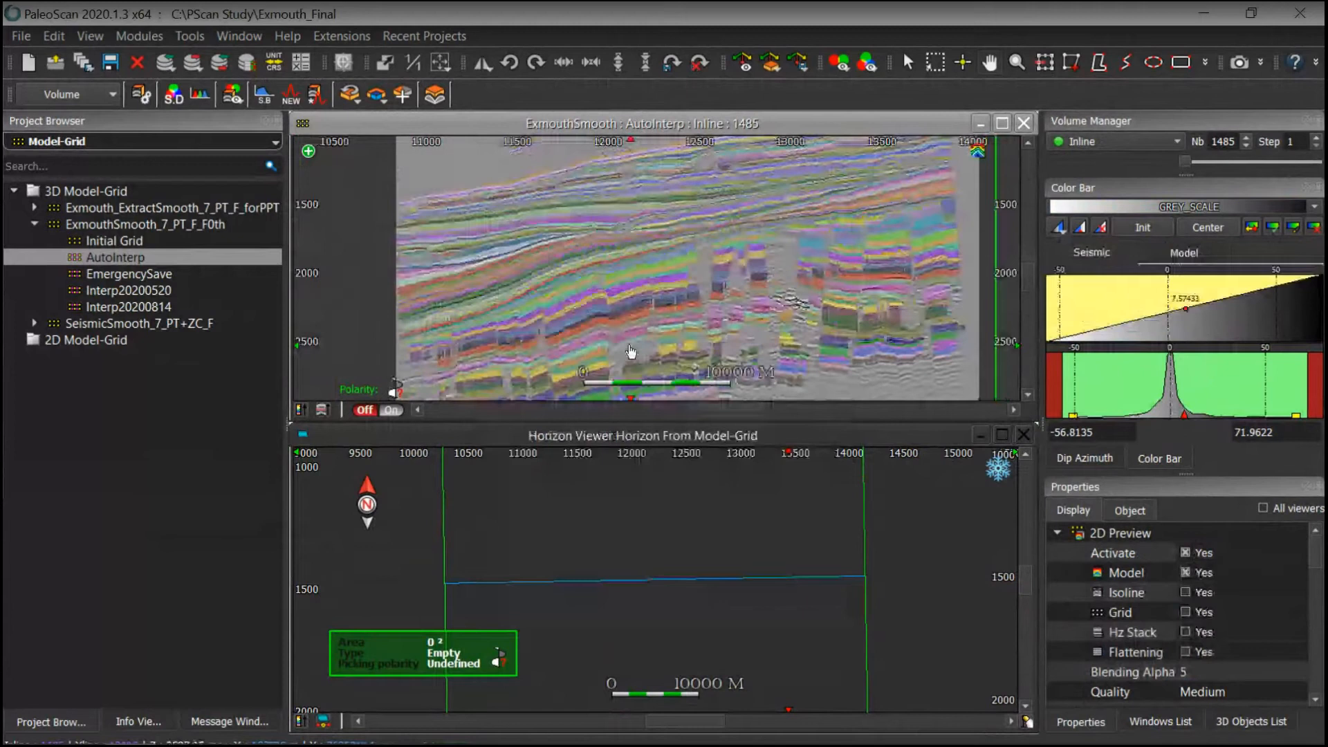
pyautogui.moveTo(765, 299); pyautogui.dragTo(788, 333)
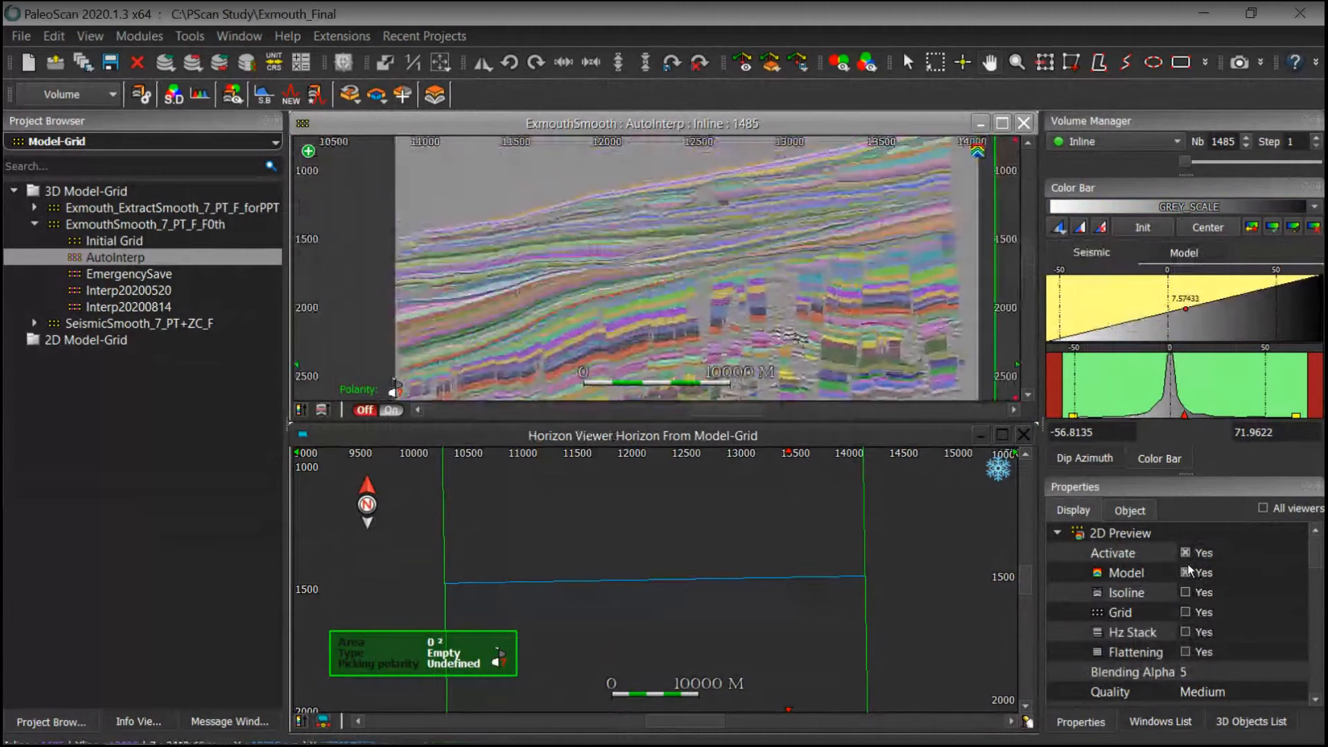
# Step: Toggle the 2D preview model overlay off and on to compare it with the underlying seismic, leaving it off
pyautogui.click(1185, 572)
pyautogui.moveTo(770, 278); pyautogui.dragTo(821, 305)
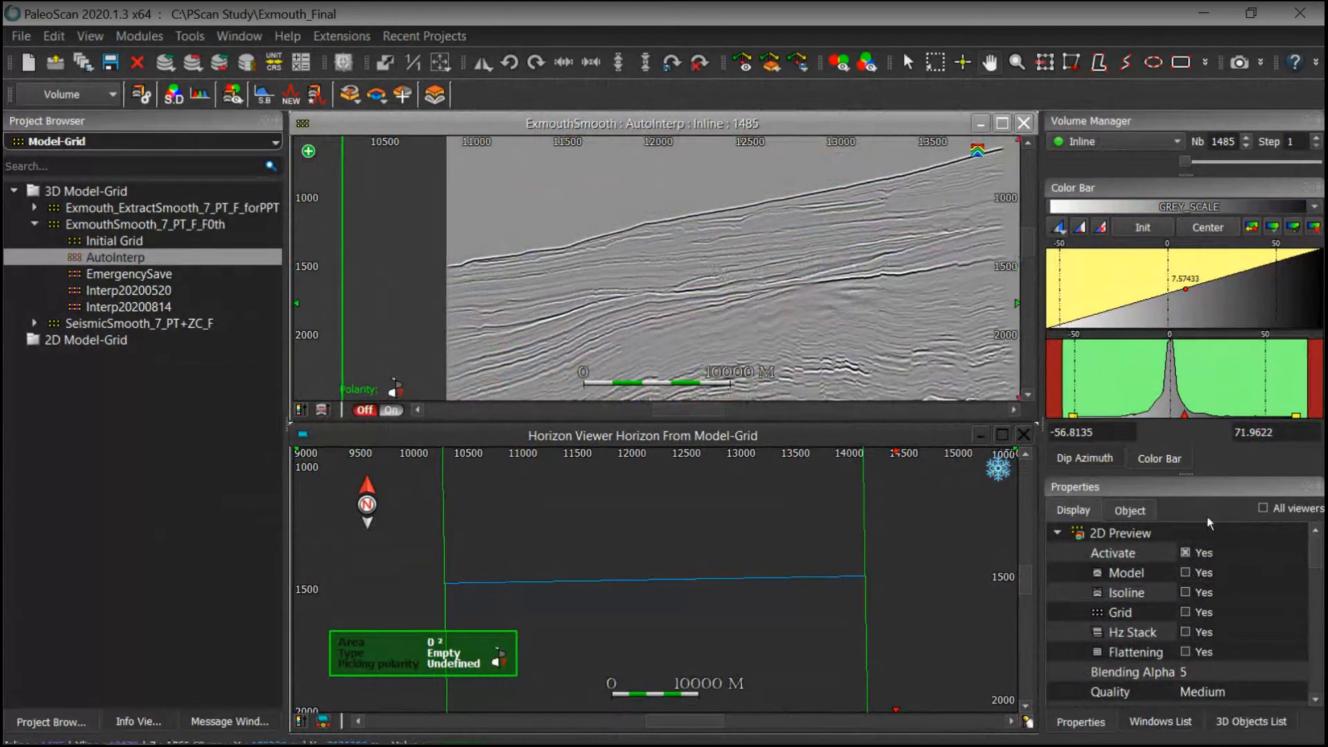
pyautogui.click(1184, 573)
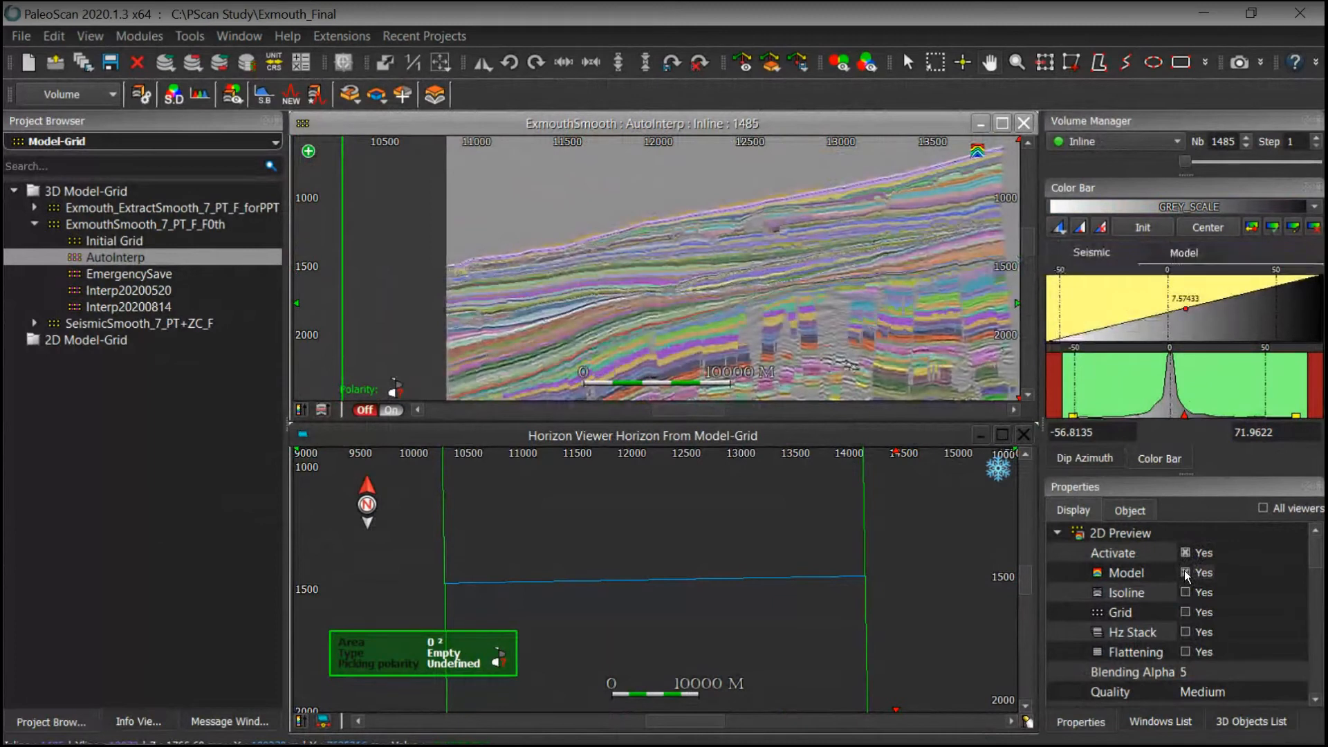
pyautogui.click(1184, 572)
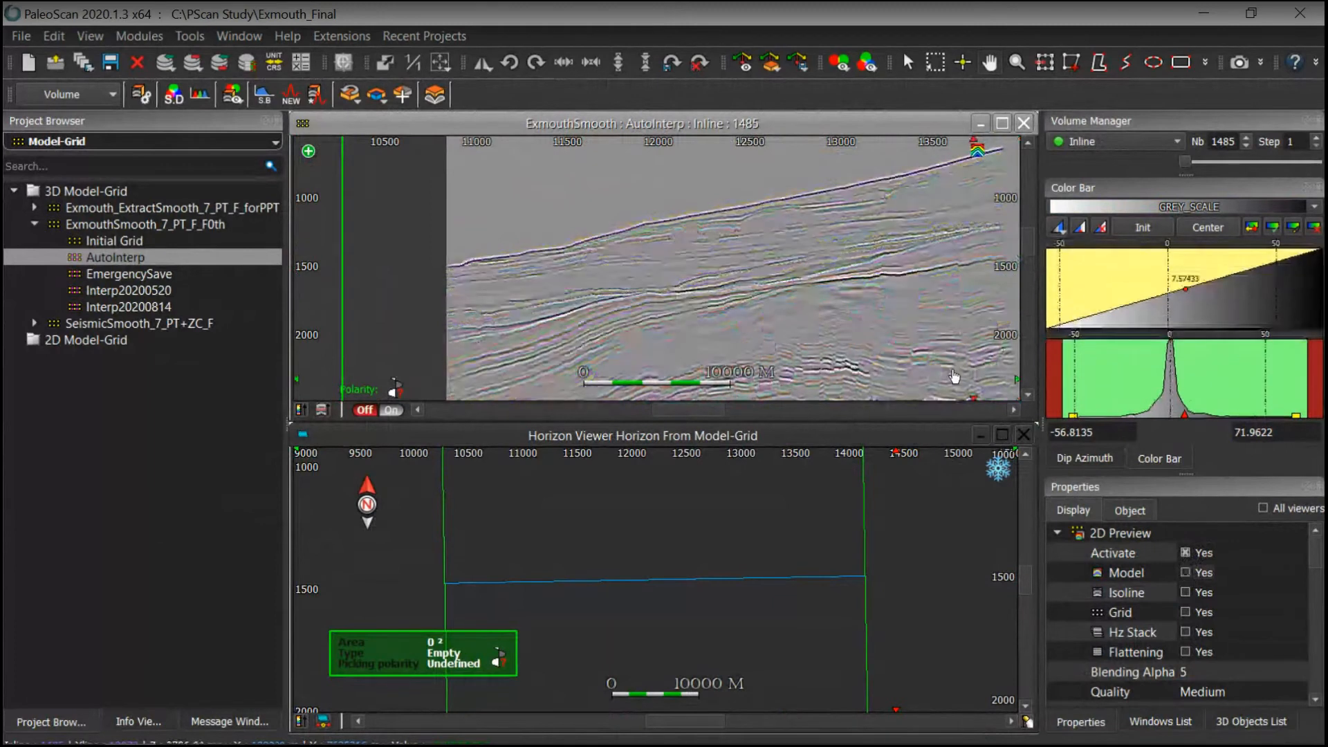
# Step: Zoom into the inline section and turn on the grid preview to display the model-grid nodes
pyautogui.scroll(5, 953, 376)
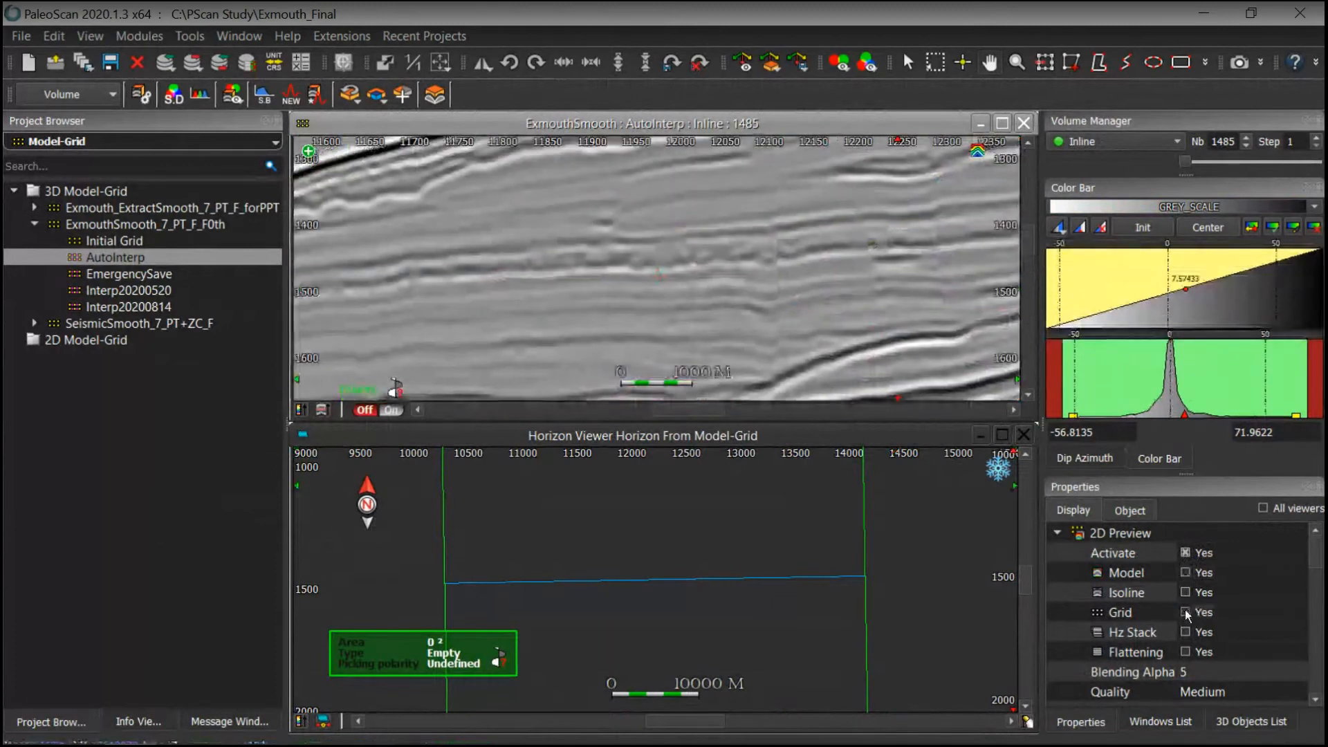
pyautogui.click(1184, 612)
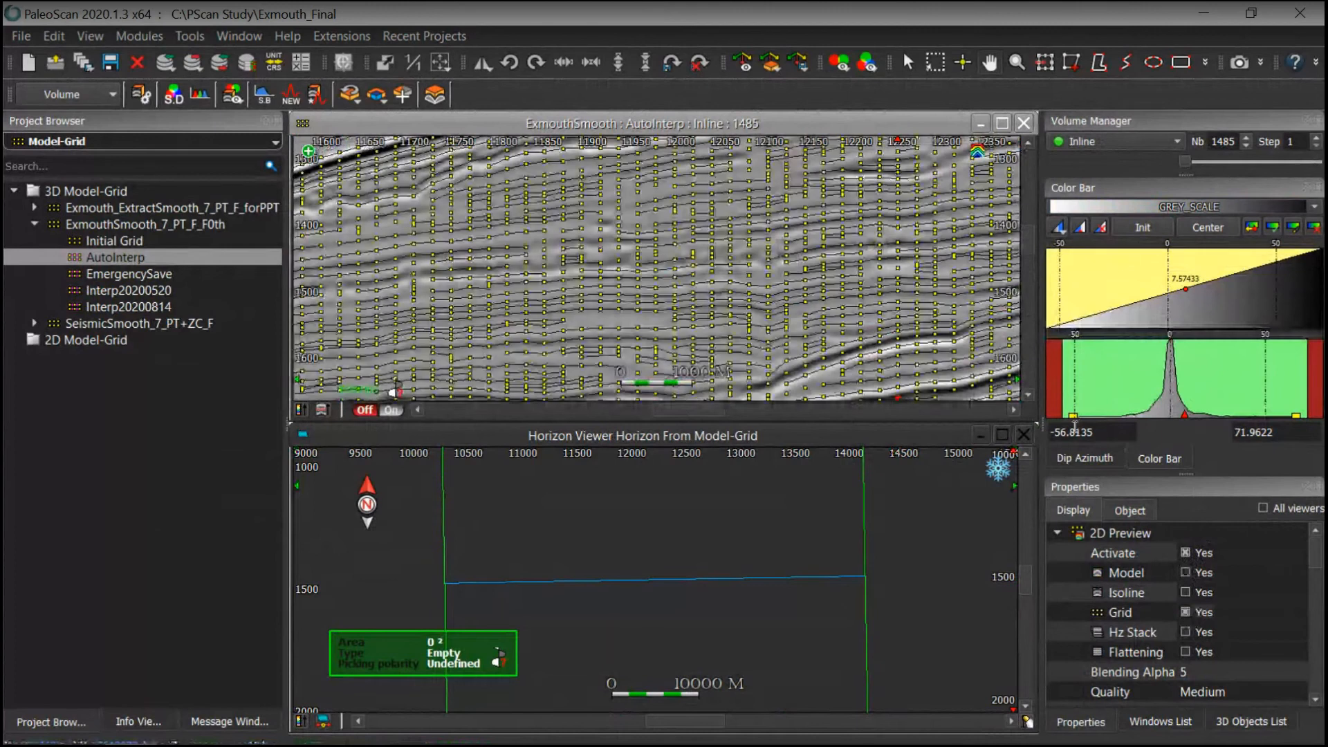
pyautogui.moveTo(996, 200); pyautogui.dragTo(808, 267)
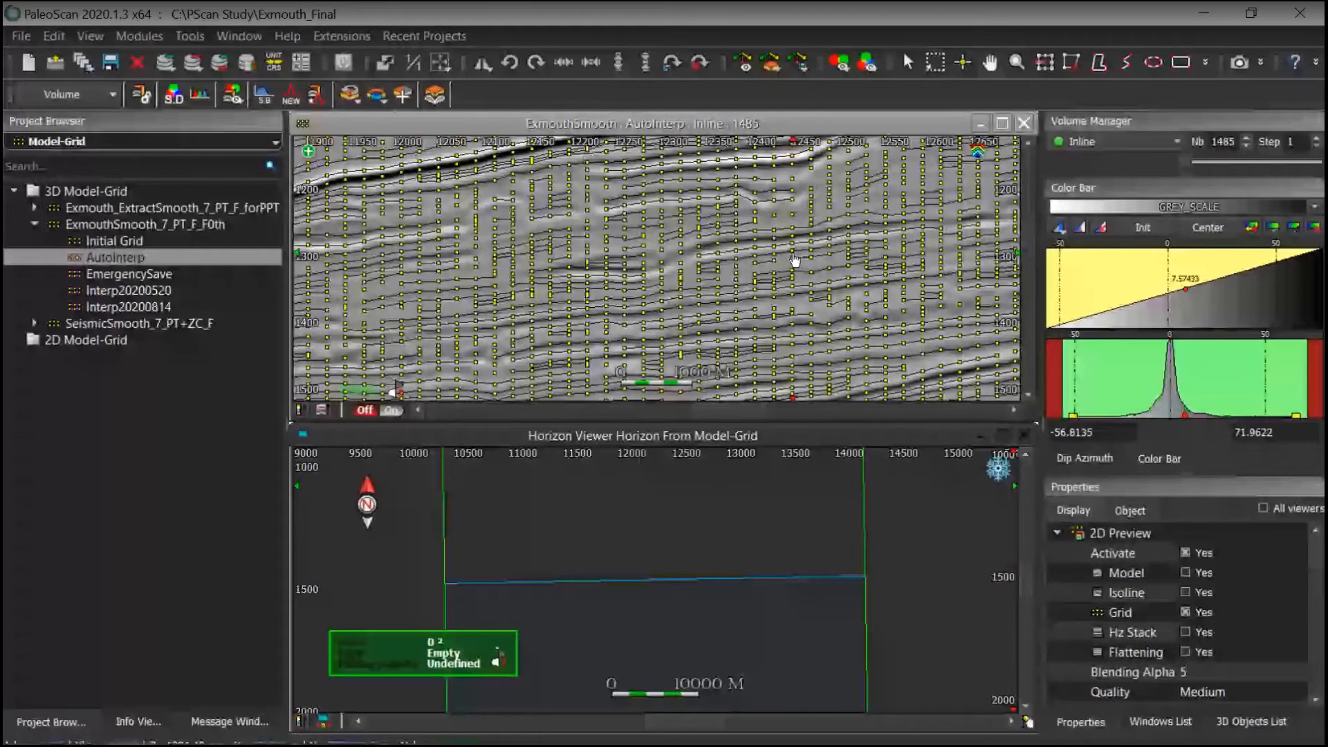
pyautogui.scroll(-1, 795, 260)
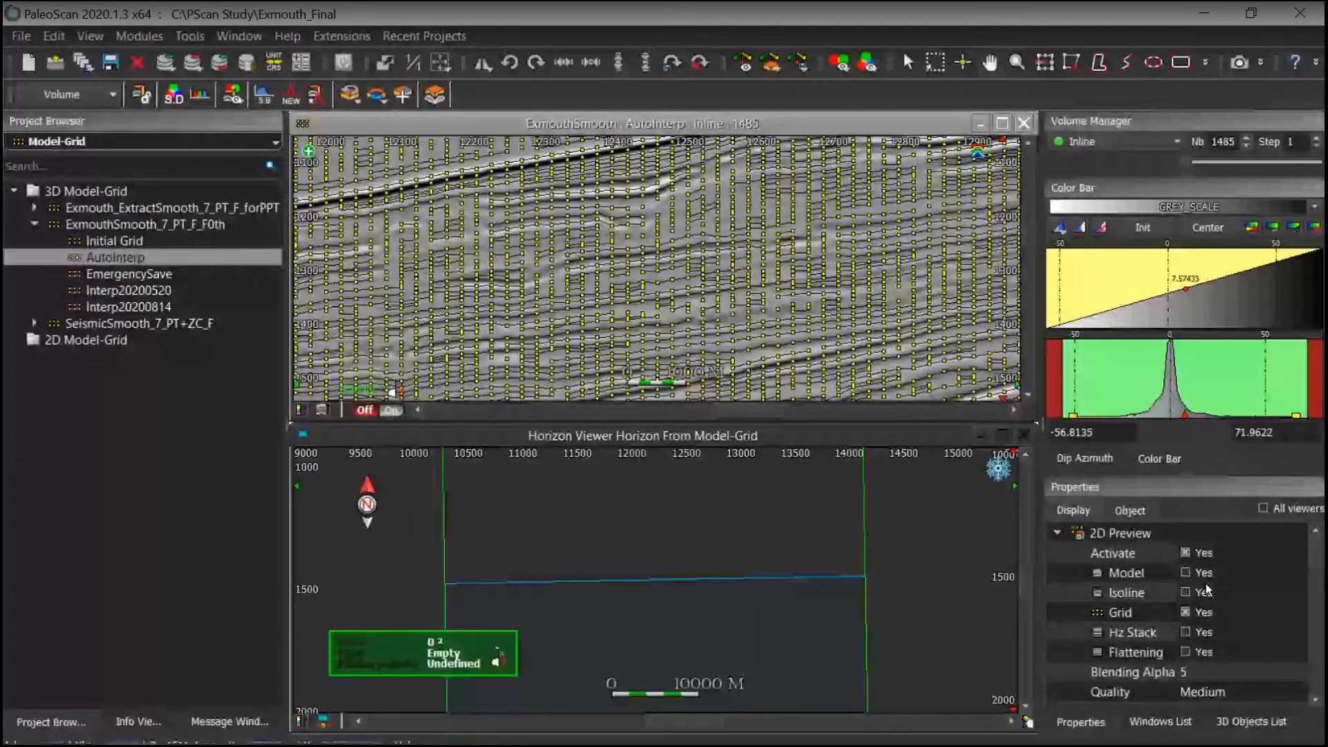
# Step: Turn the model overlay back on and zoom into the deeper faulted part of the section
pyautogui.click(1186, 573)
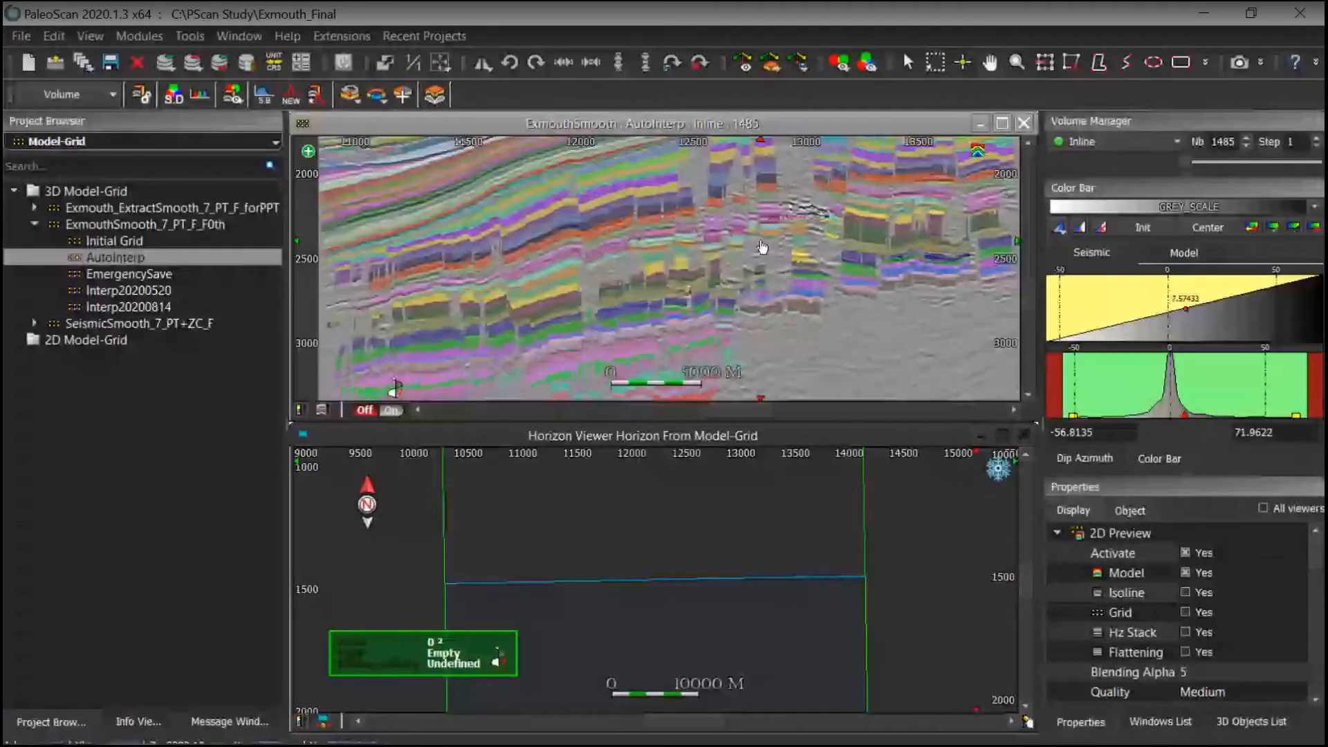
pyautogui.moveTo(762, 247); pyautogui.dragTo(782, 281)
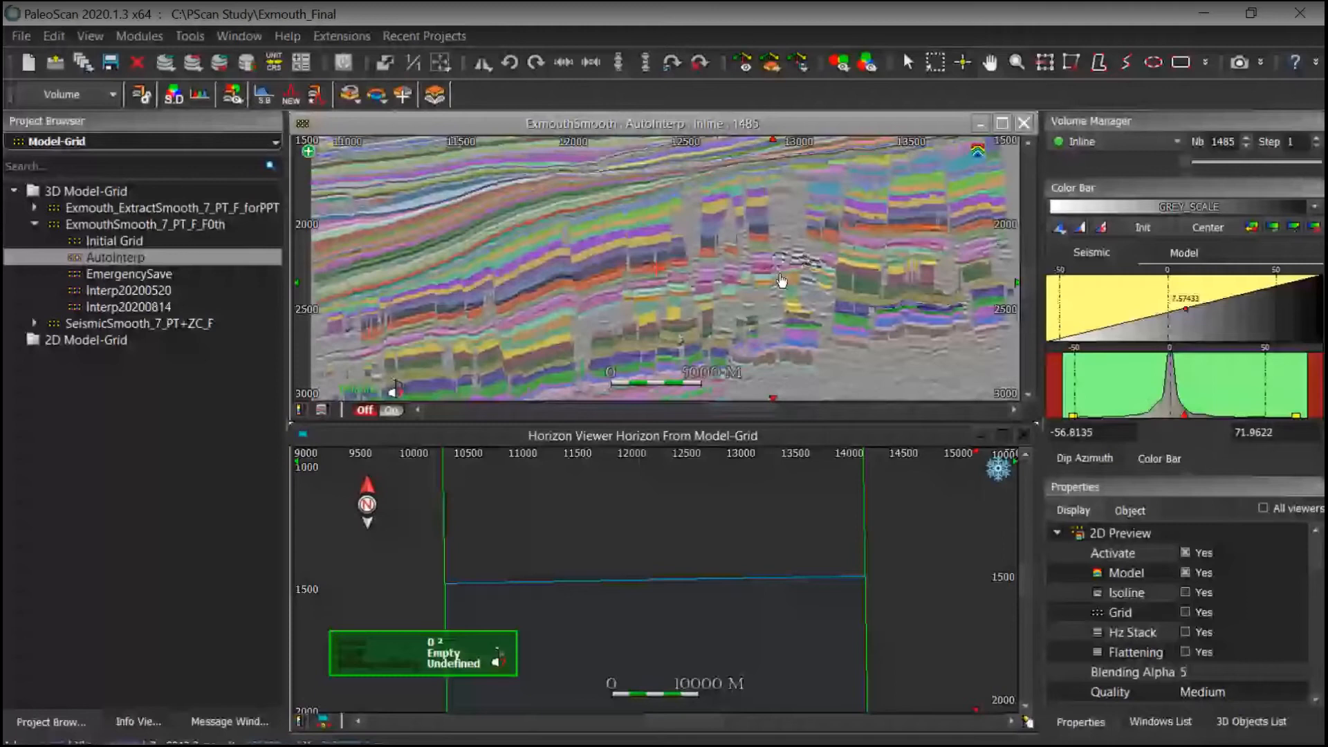
pyautogui.scroll(3, 781, 281)
pyautogui.scroll(3, 677, 312)
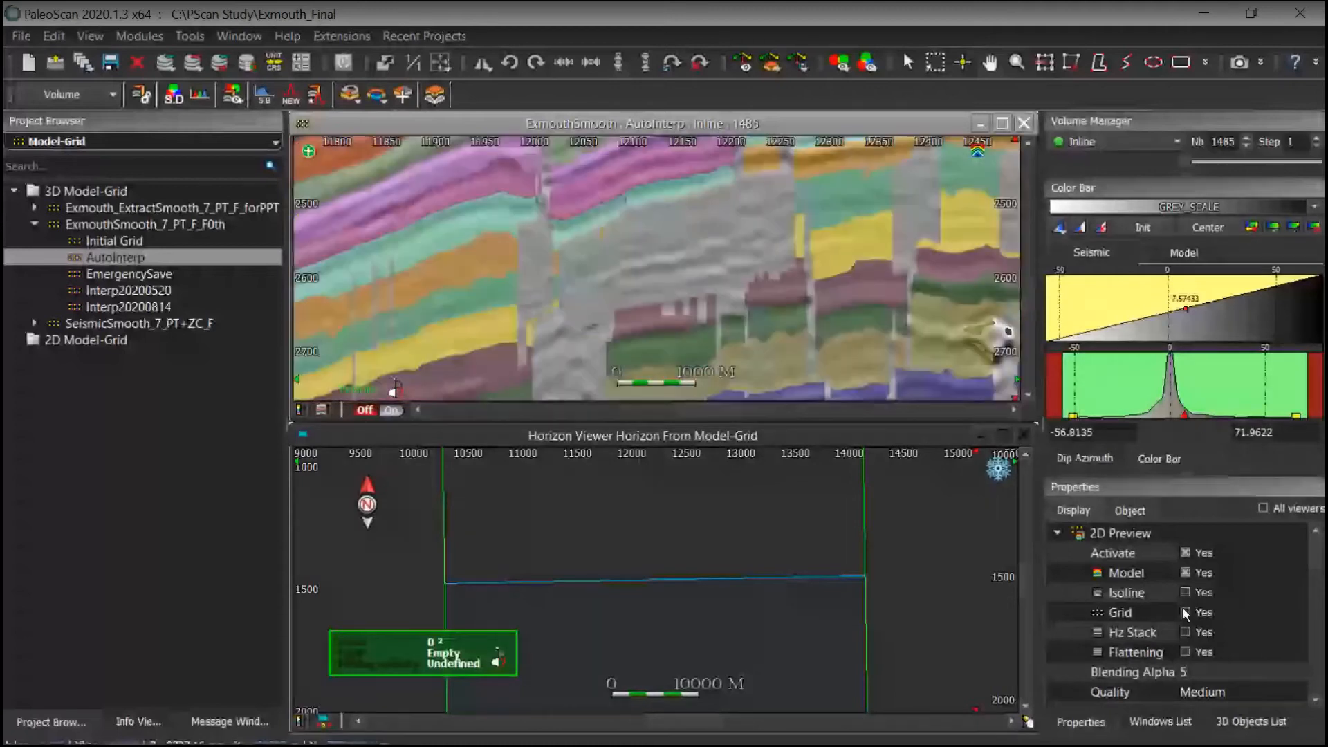
# Step: Display the grid preview together with the model overlay and pan across the section
pyautogui.click(1185, 612)
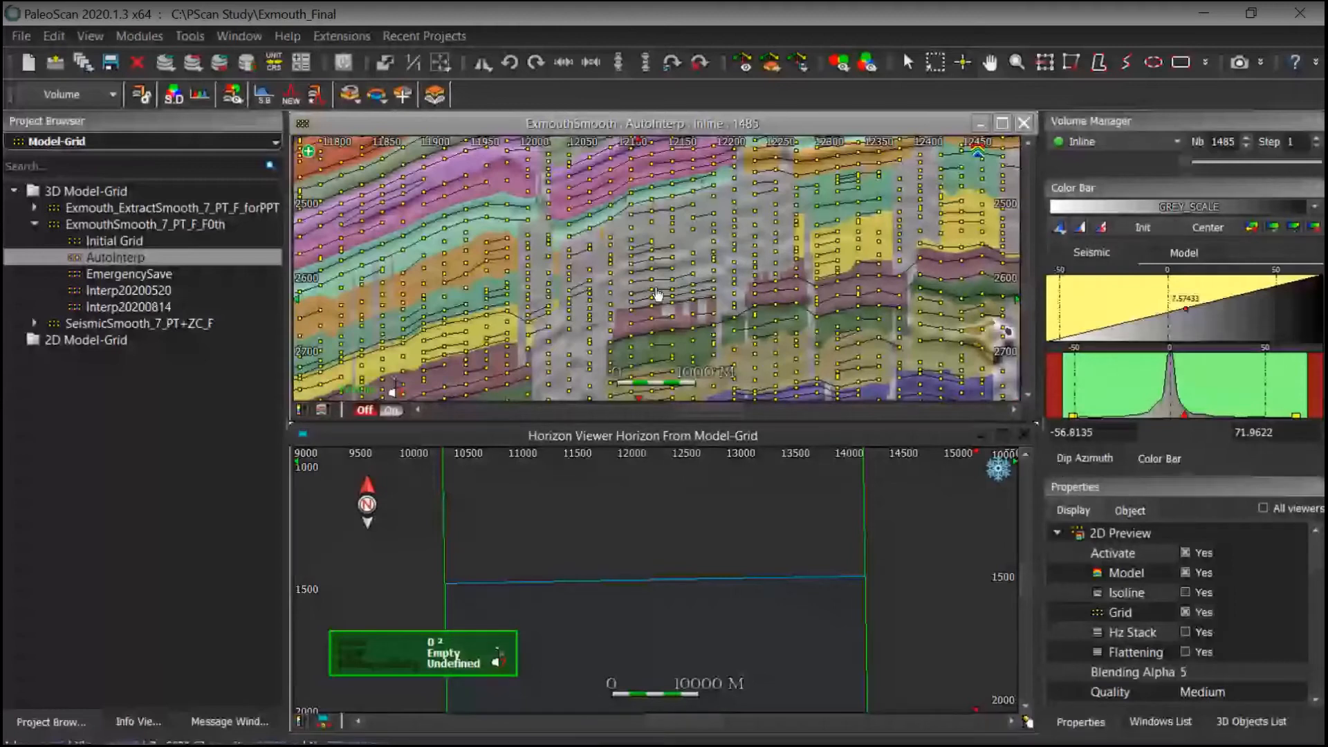
pyautogui.moveTo(705, 138); pyautogui.dragTo(630, 178)
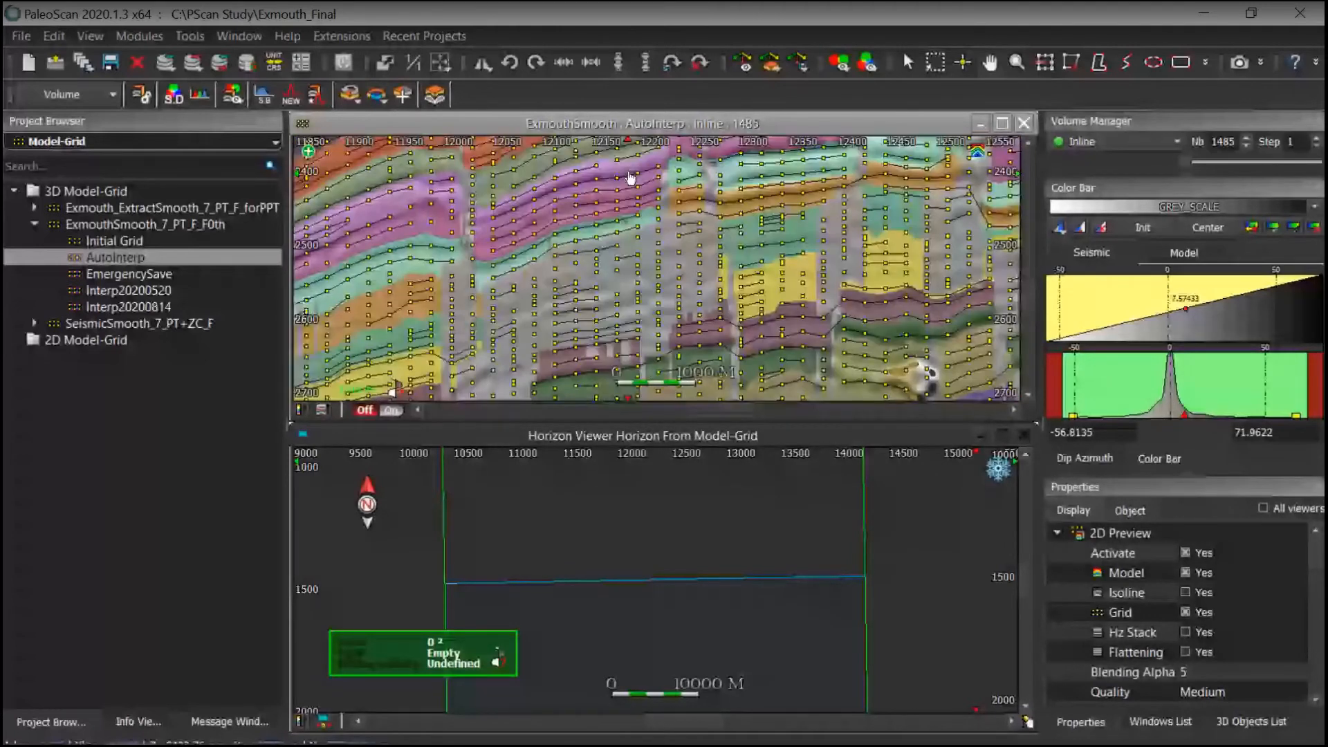
pyautogui.moveTo(990, 226); pyautogui.dragTo(654, 278)
pyautogui.scroll(-3, 653, 278)
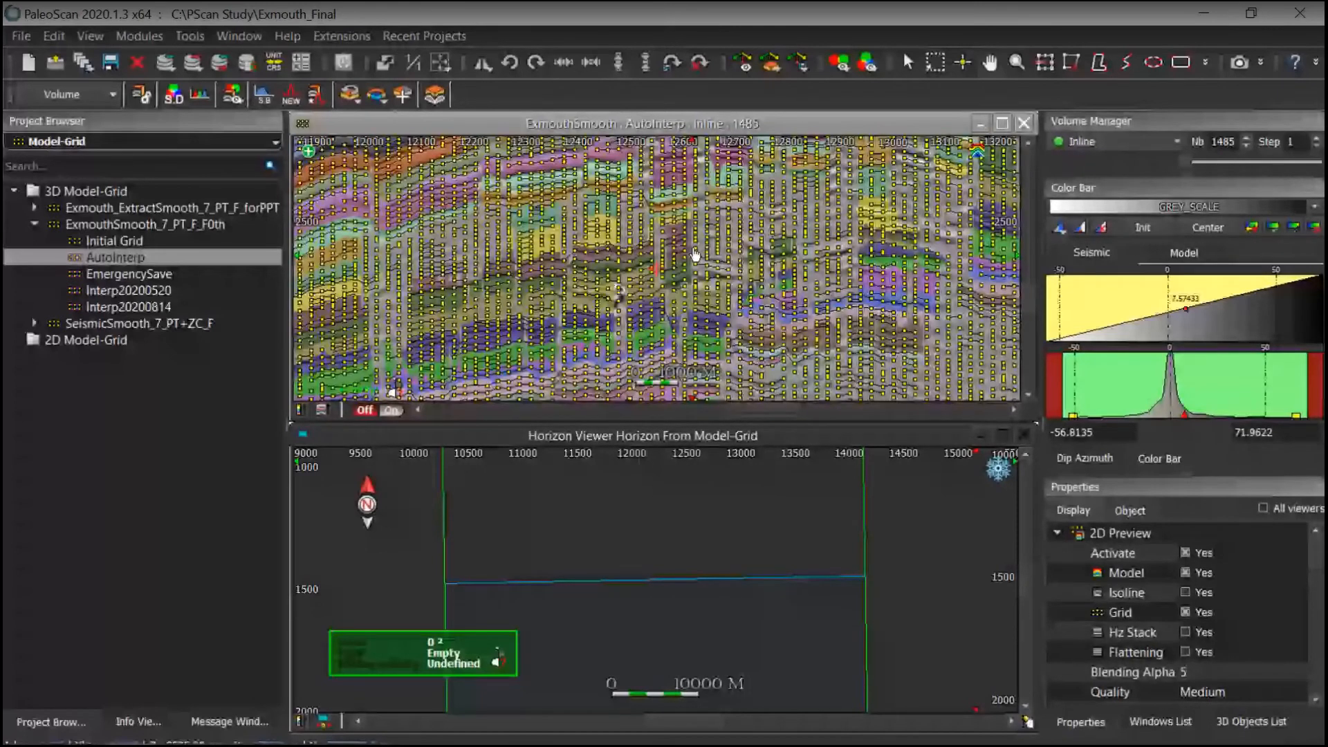
pyautogui.moveTo(695, 254); pyautogui.dragTo(728, 305)
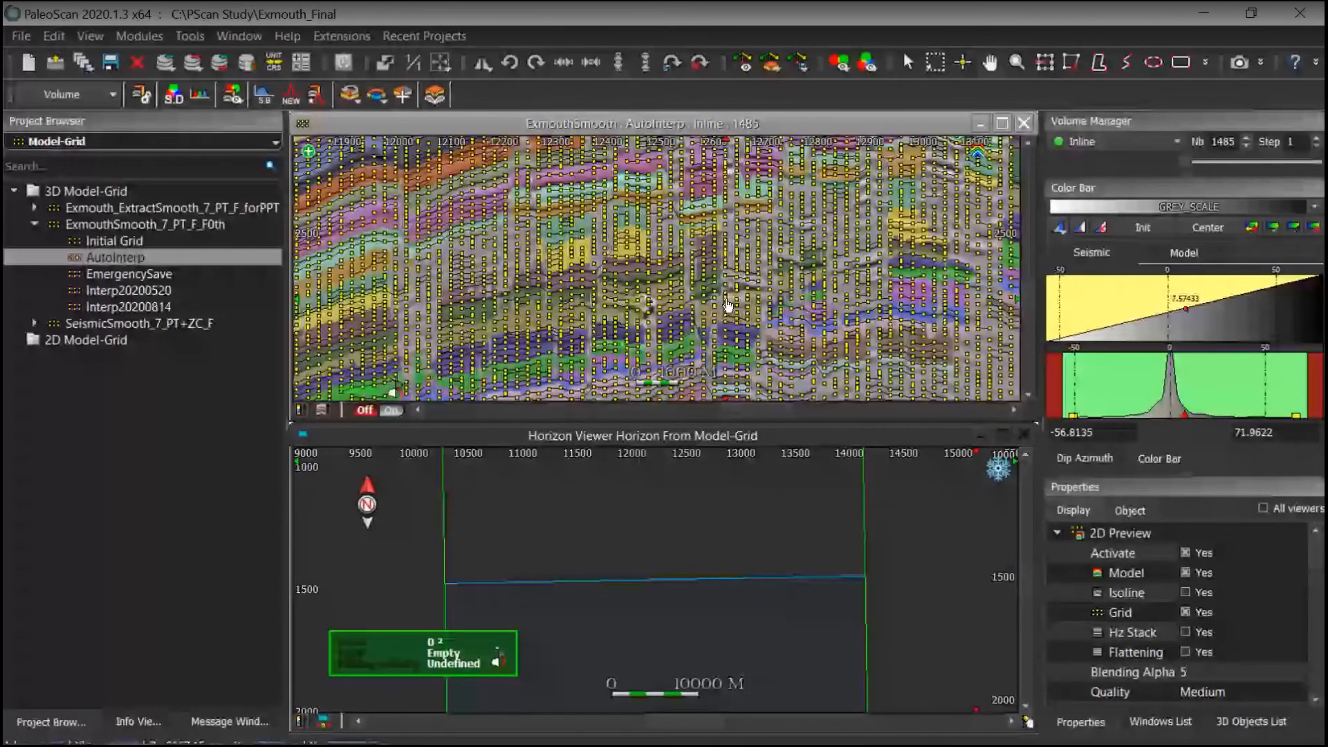
# Step: Switch the project browser to Fault and add Elis_Fault to the inline section view
pyautogui.click(61, 142)
pyautogui.click(80, 208)
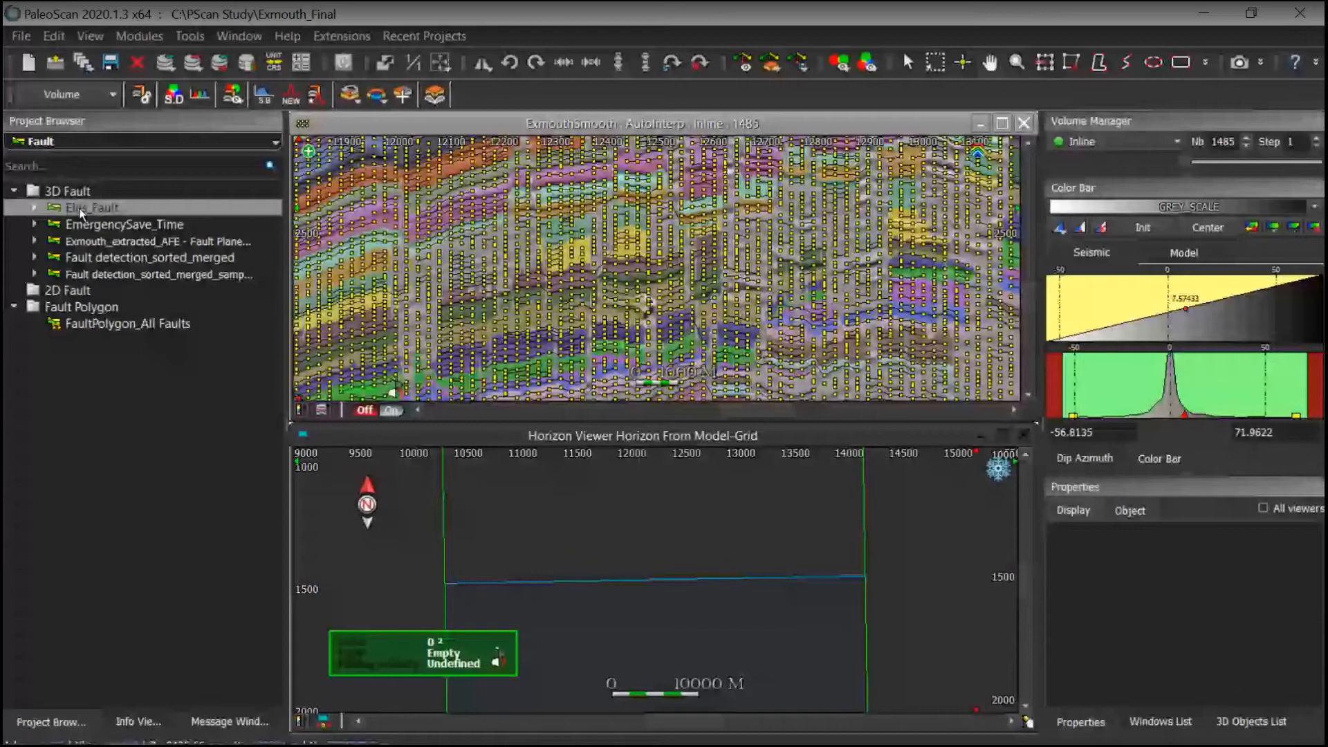
pyautogui.moveTo(80, 209); pyautogui.dragTo(417, 255)
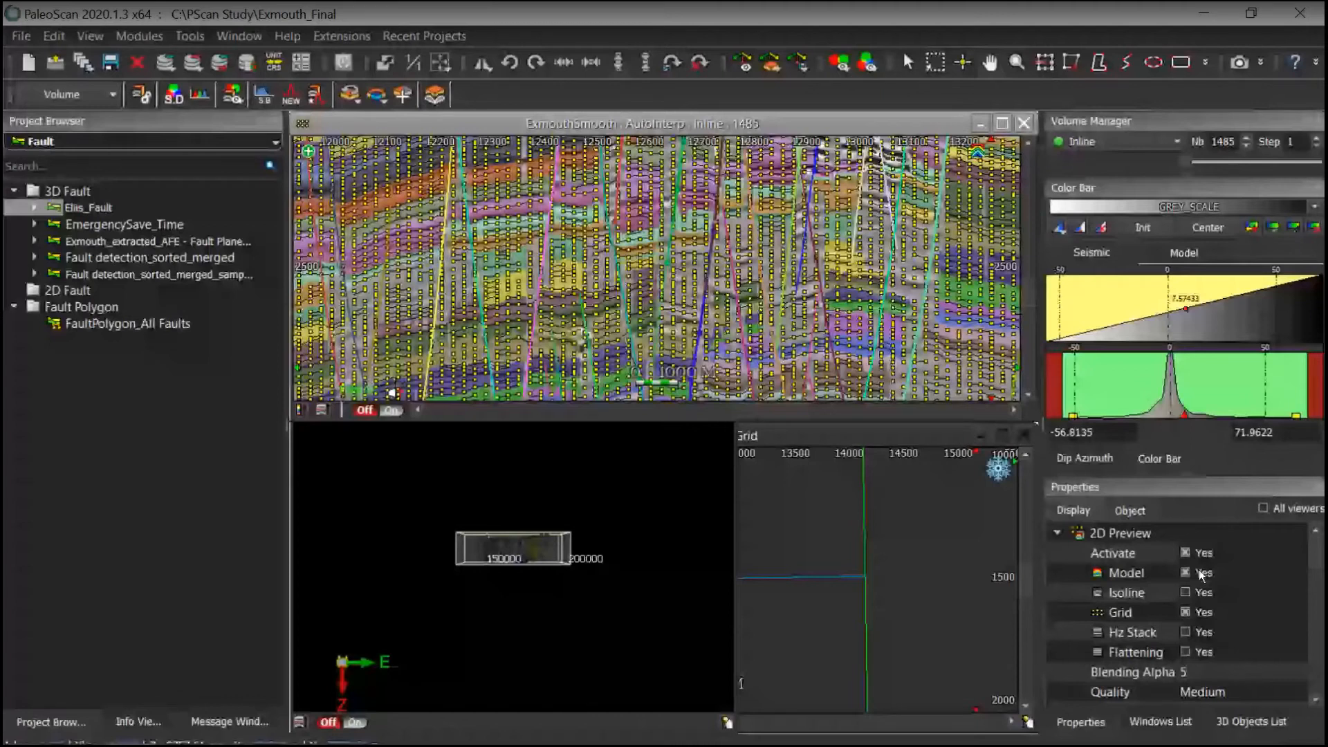
# Step: Hide the grid preview and inspect how the faults cut the model on the section
pyautogui.click(1185, 612)
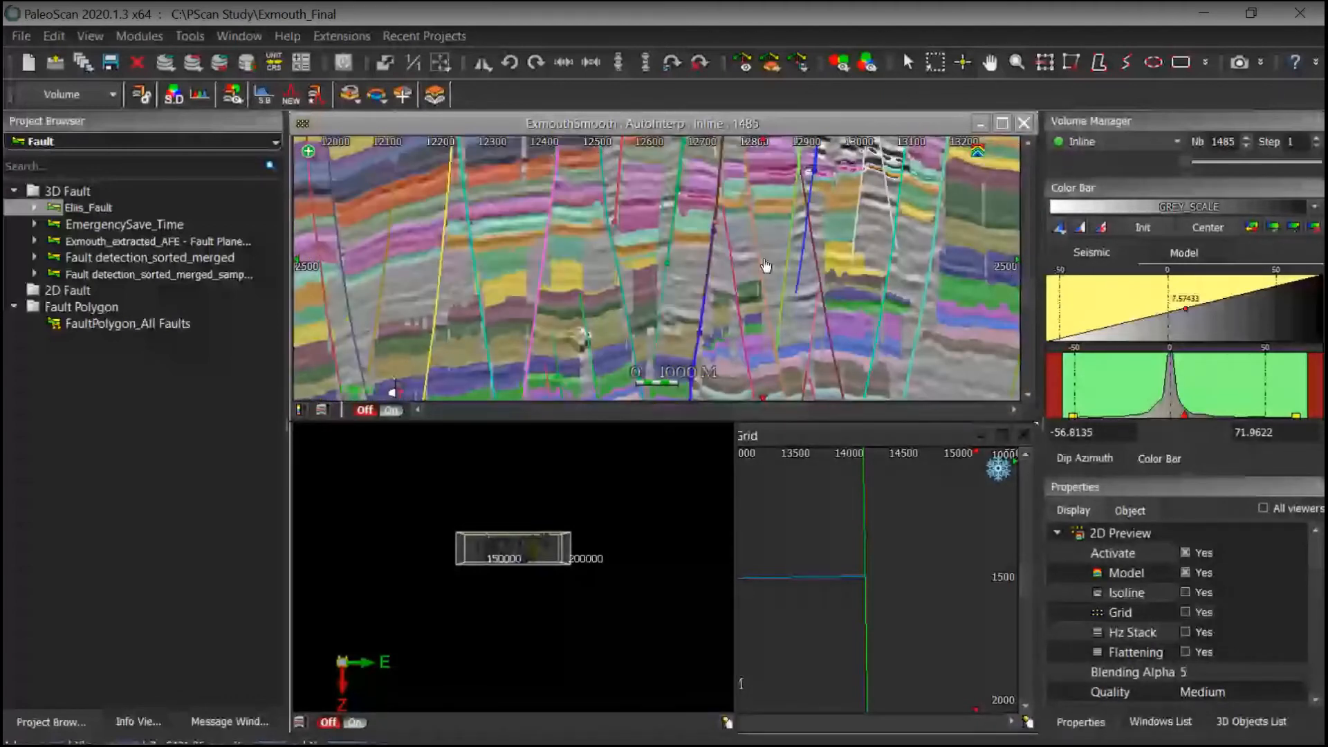
pyautogui.scroll(-5, 765, 265)
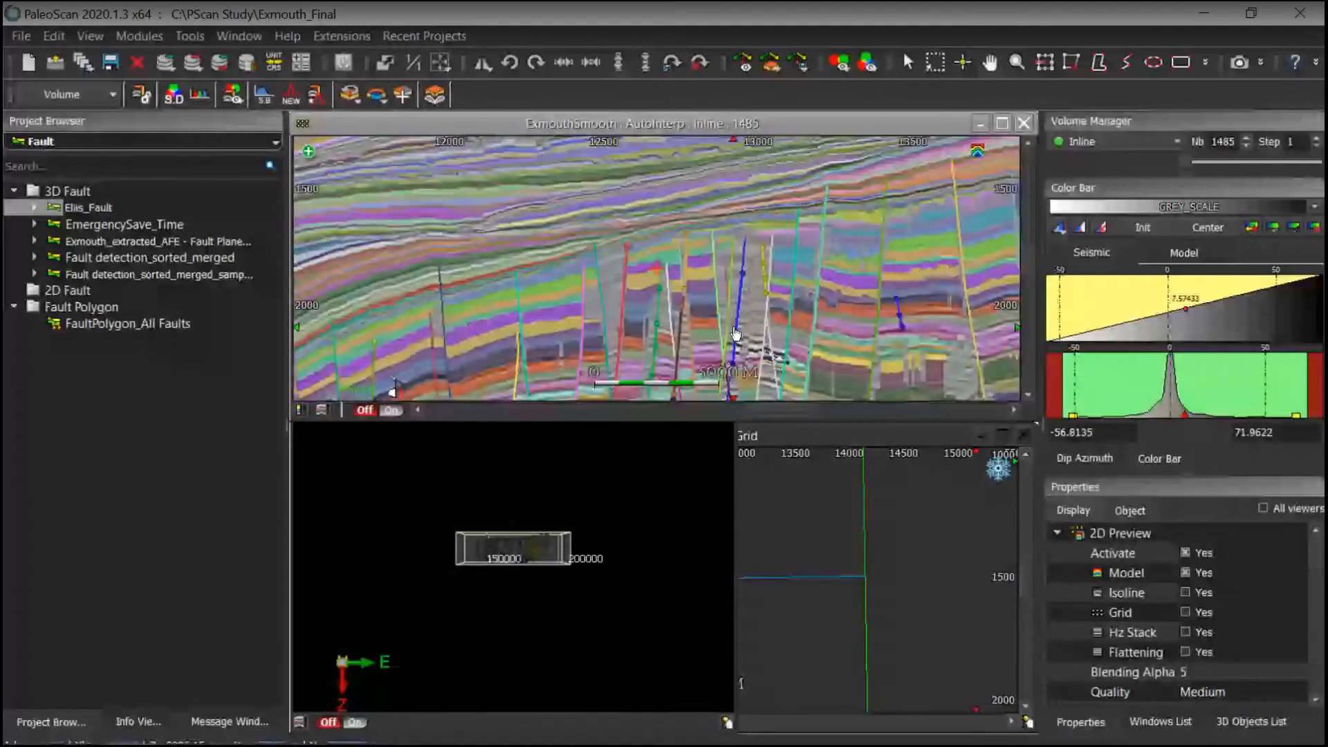
pyautogui.moveTo(735, 334); pyautogui.dragTo(769, 262)
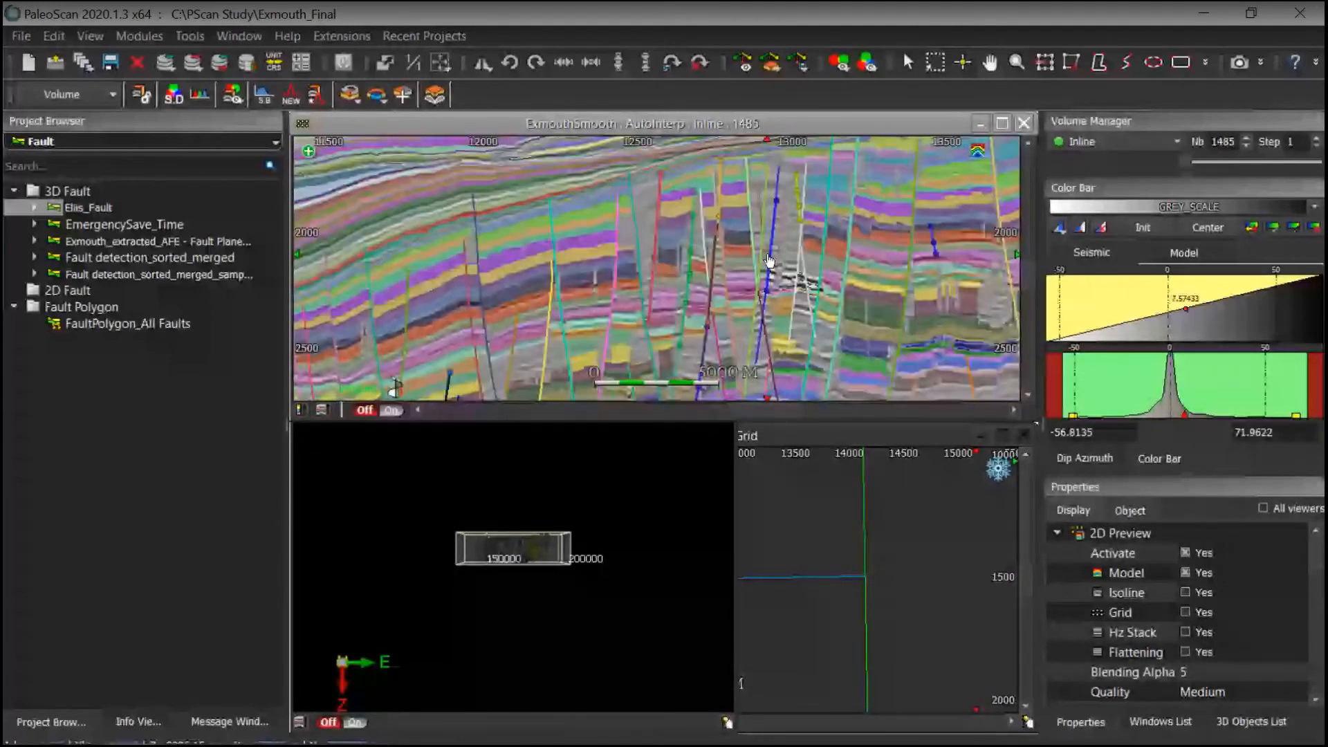
pyautogui.scroll(-2, 770, 262)
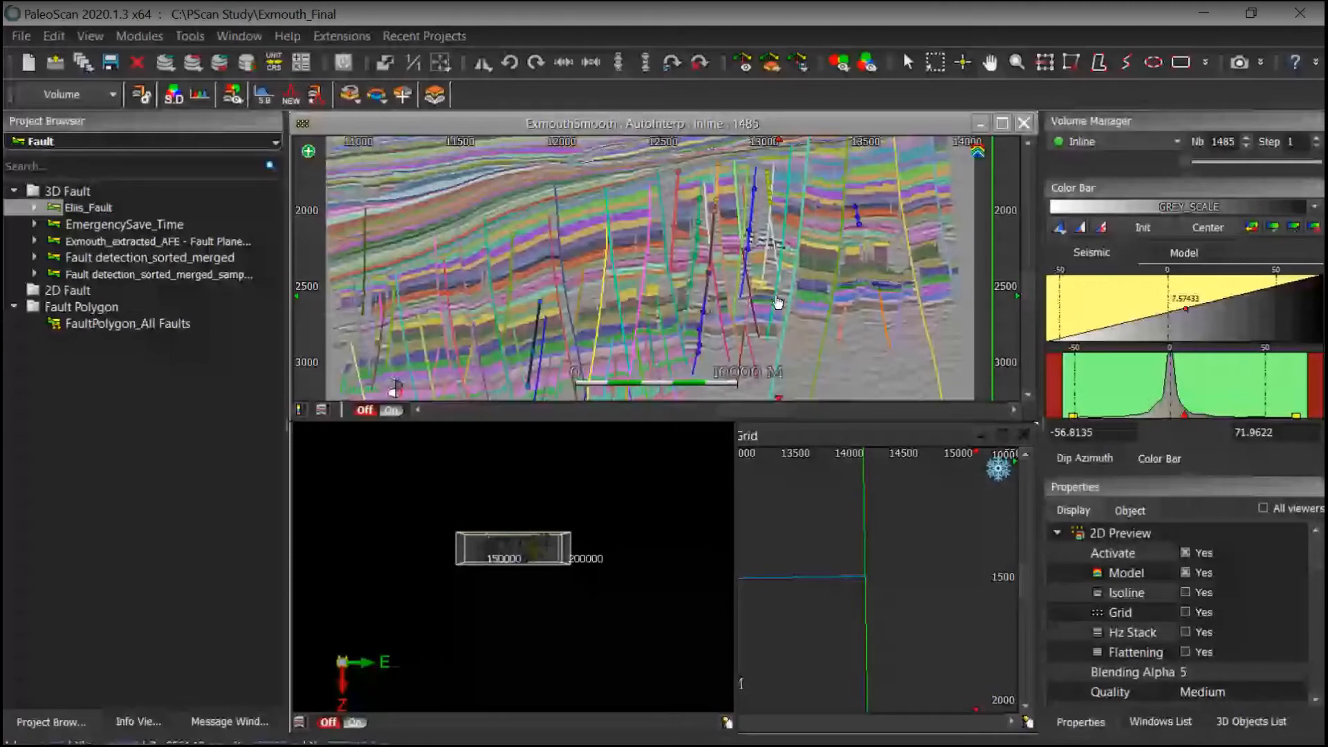
pyautogui.moveTo(778, 302); pyautogui.dragTo(792, 300)
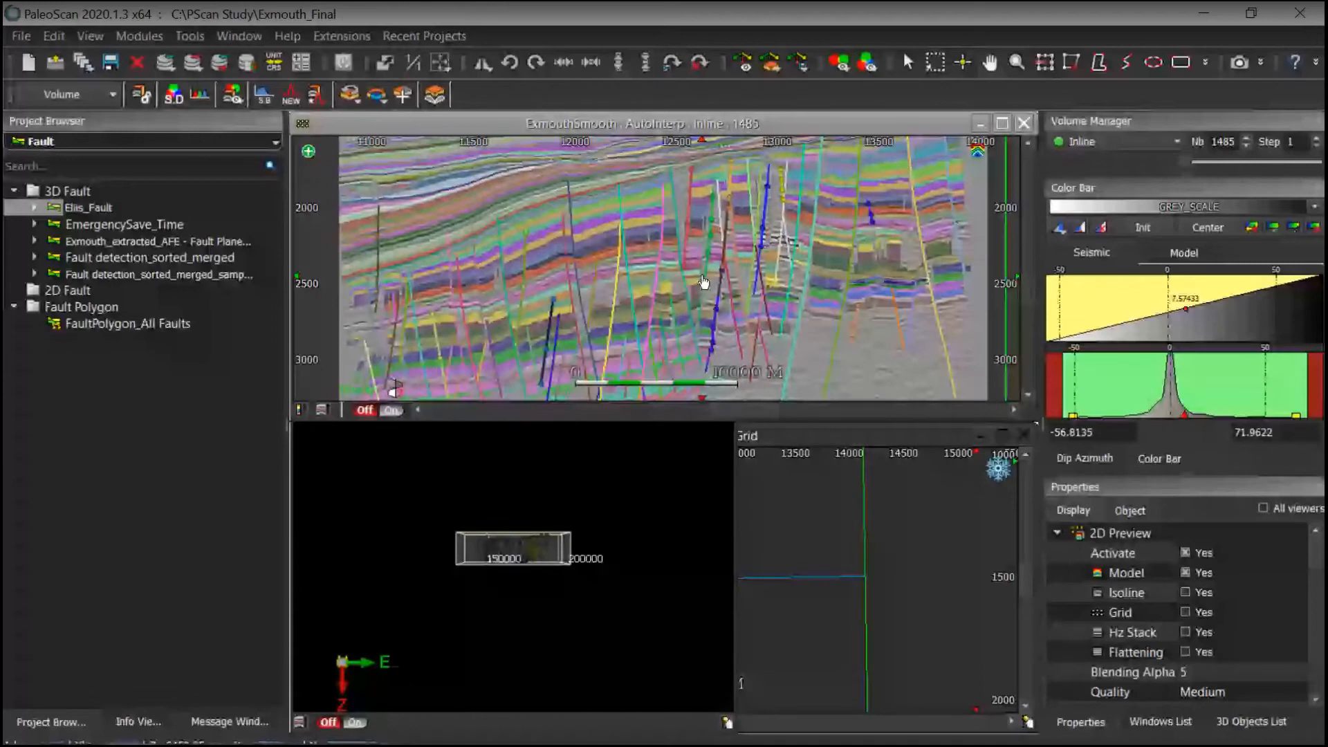
pyautogui.moveTo(703, 281); pyautogui.dragTo(678, 304)
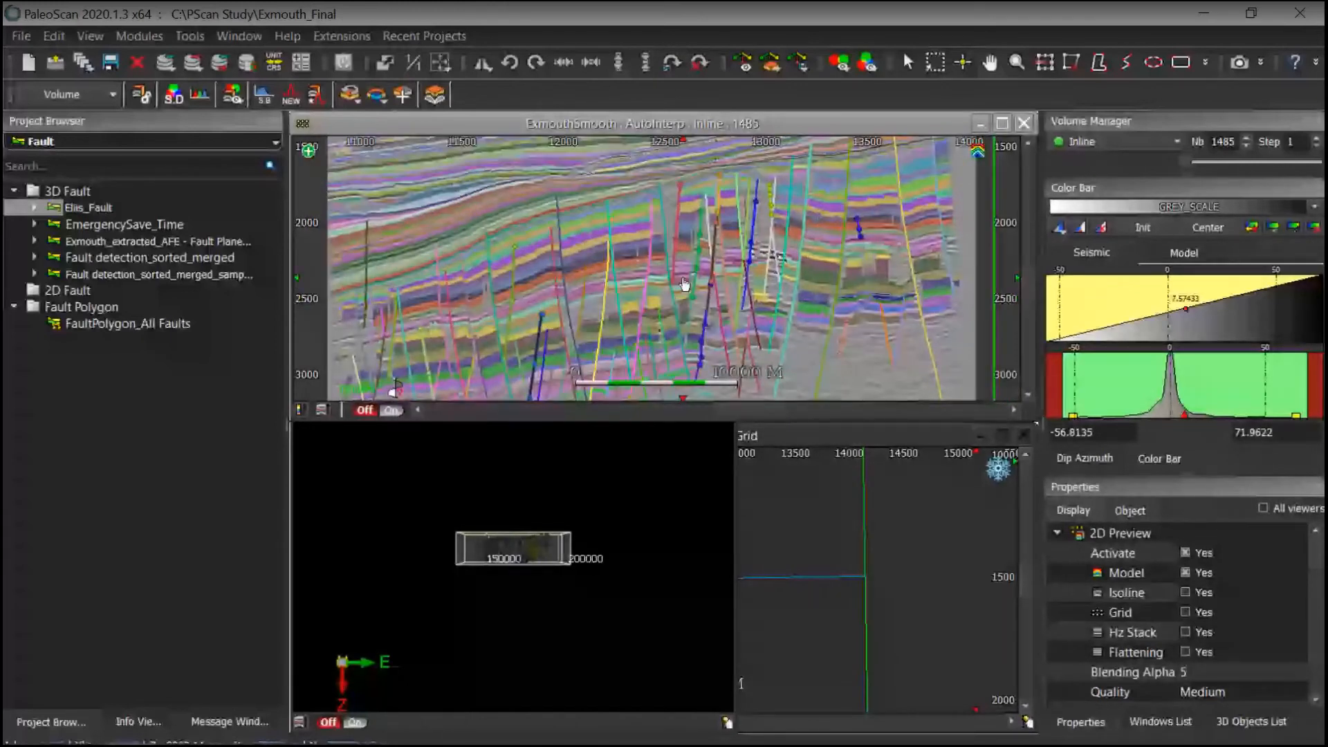
pyautogui.moveTo(683, 283); pyautogui.dragTo(708, 317)
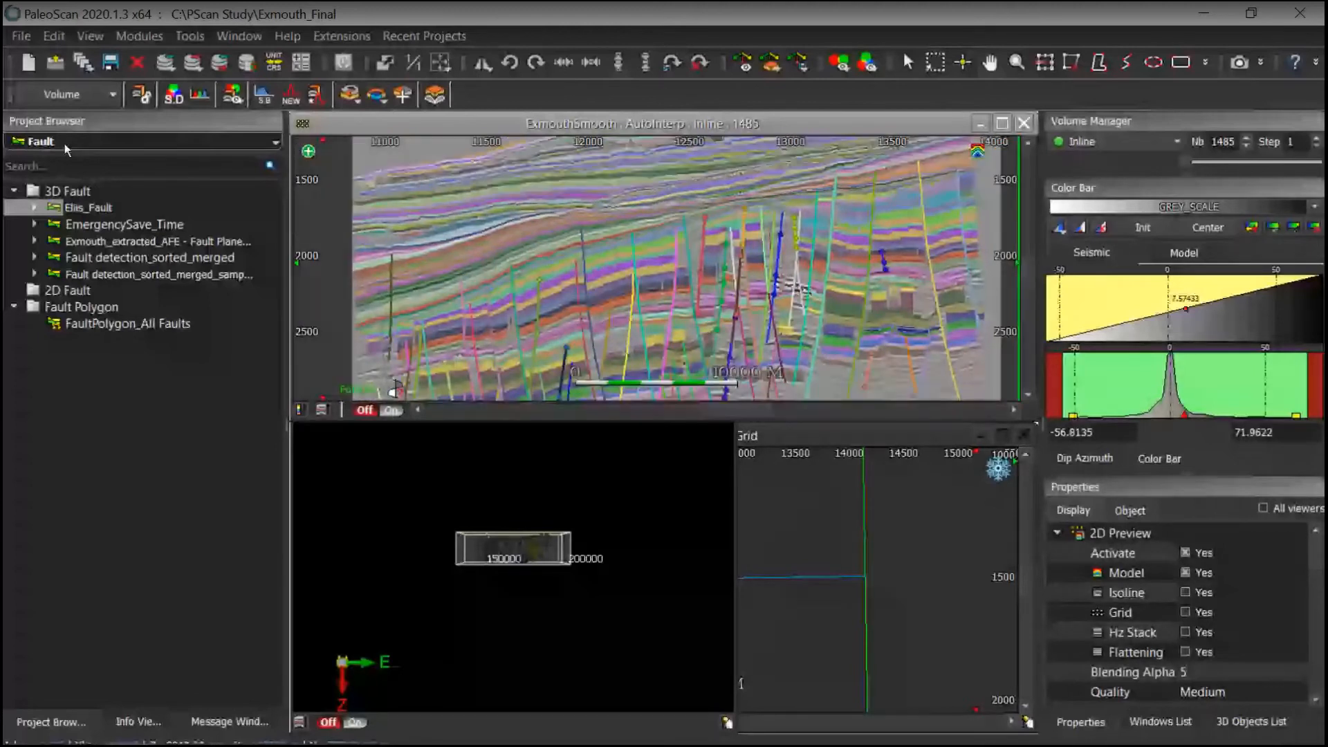
# Step: Switch the project browser back to Model-Grid and open the Interp20200814 model grid
pyautogui.click(65, 143)
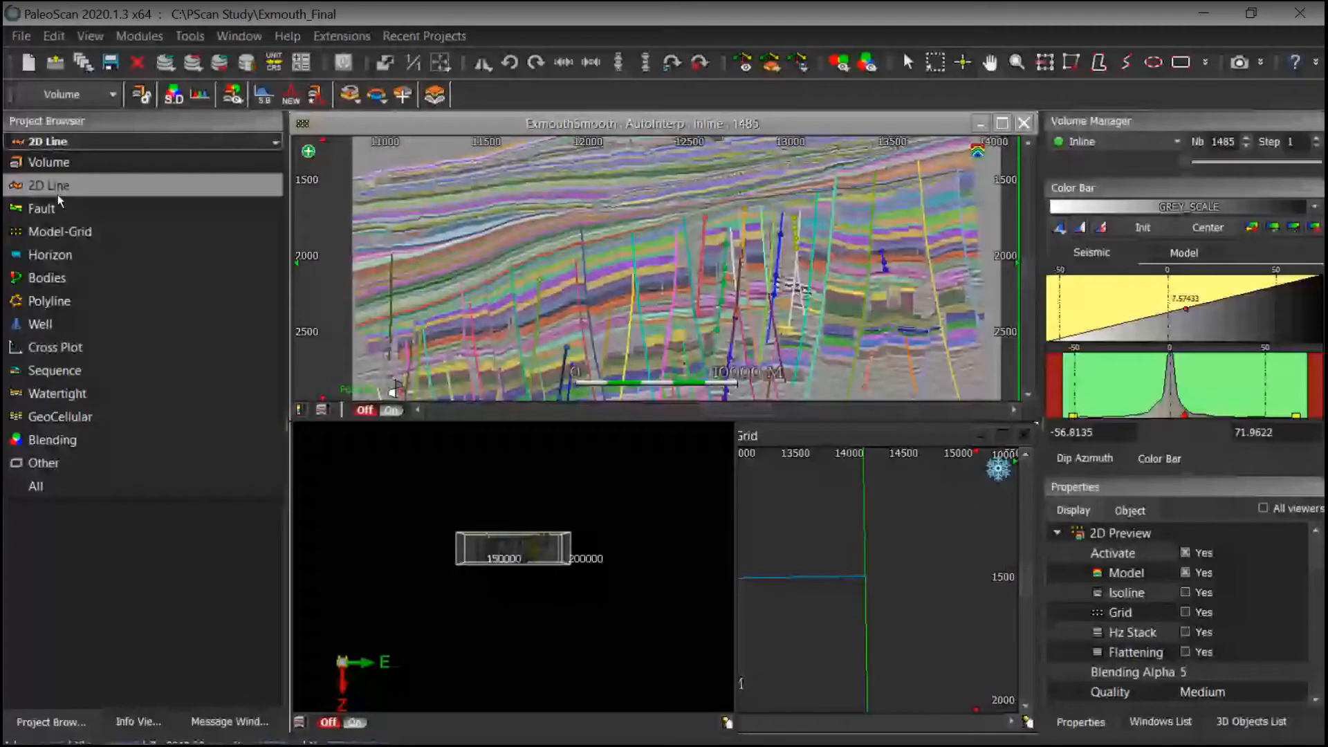
pyautogui.click(60, 232)
pyautogui.doubleClick(123, 306)
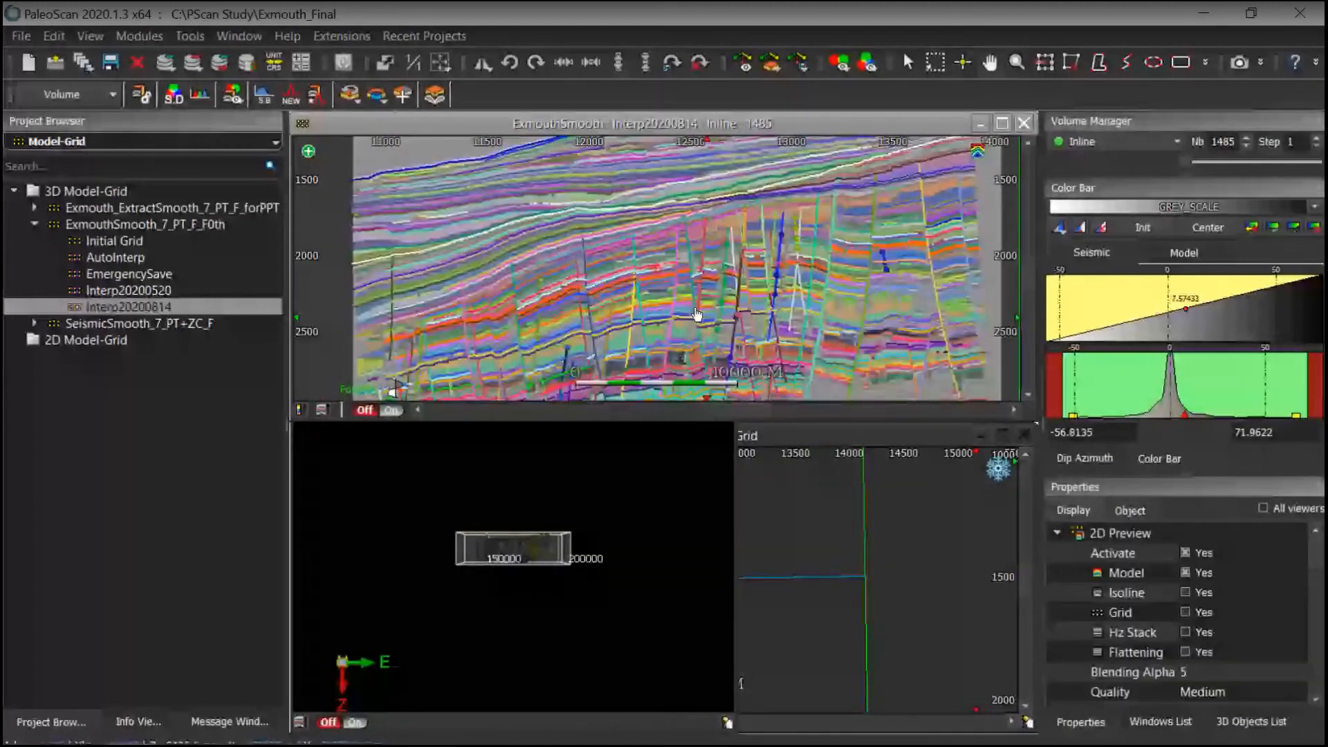
pyautogui.scroll(-2, 1027, 326)
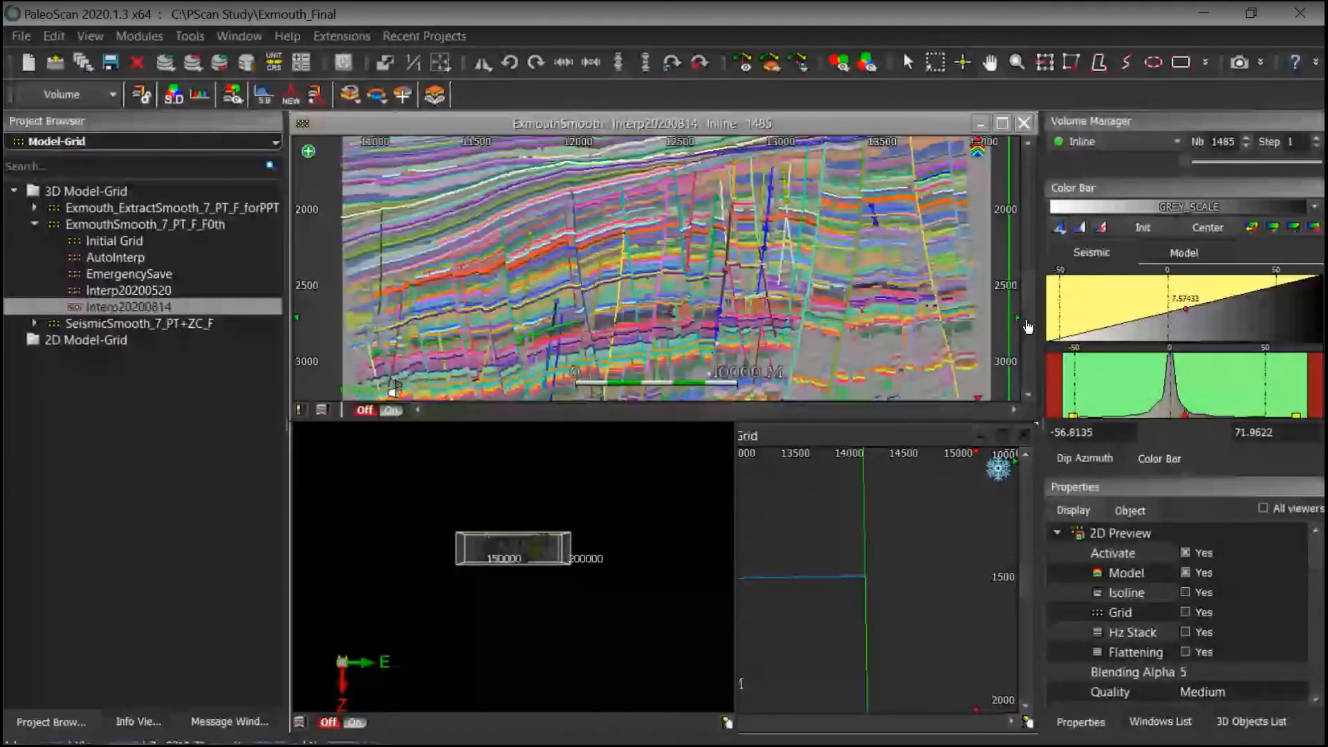
# Step: Hide the 3D Fault objects from the 3D objects list
pyautogui.click(1235, 720)
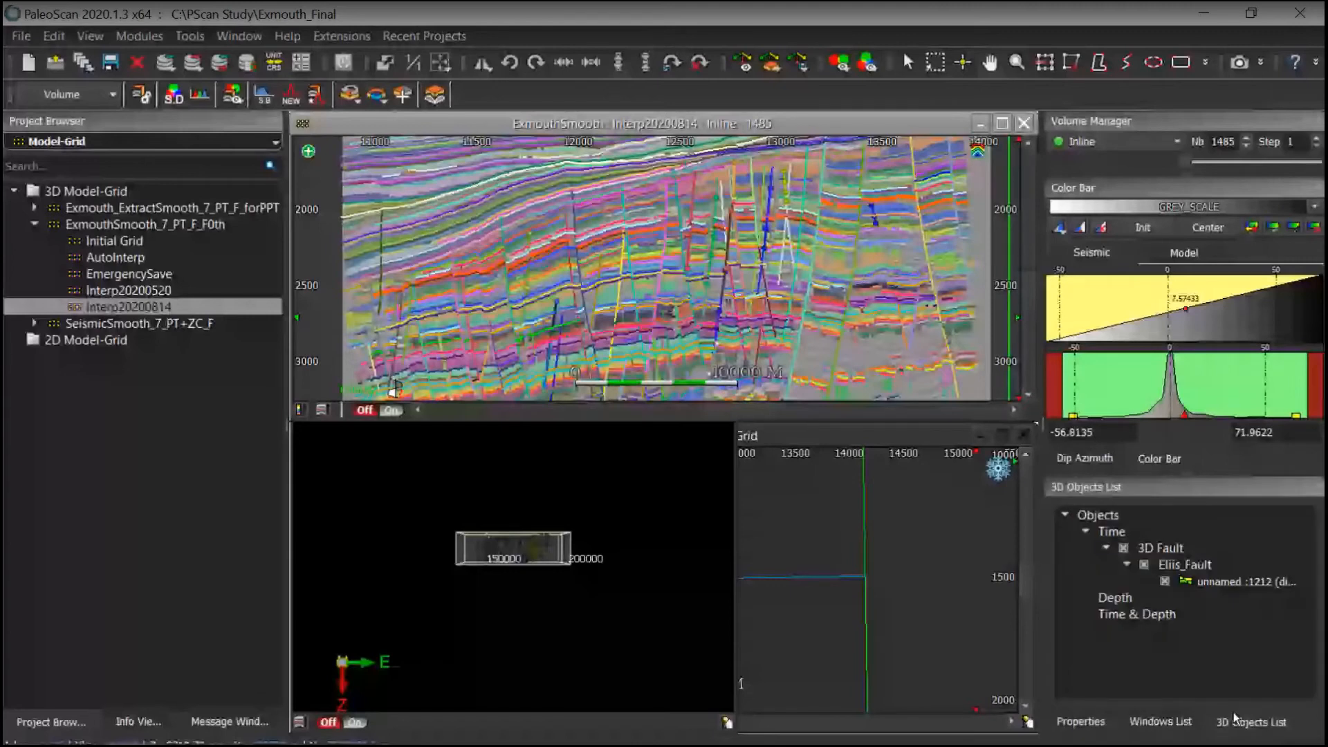
pyautogui.click(1123, 548)
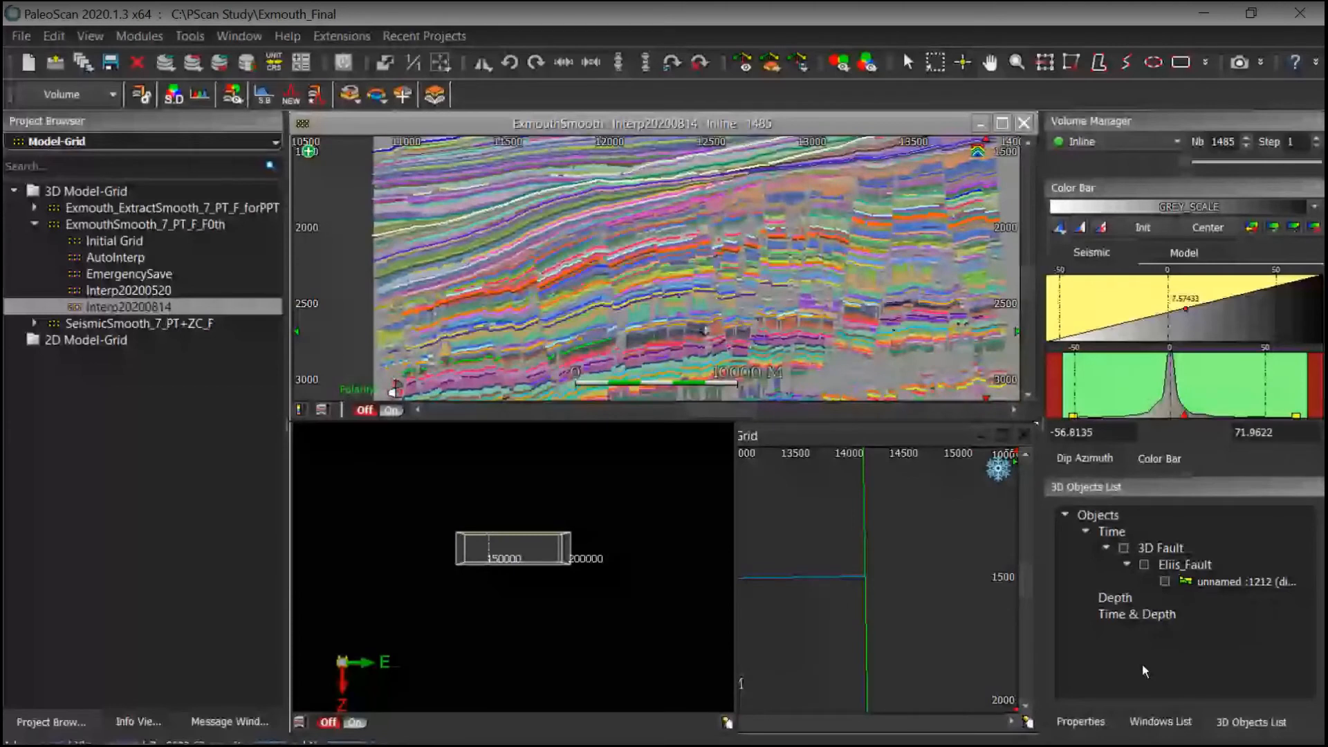
# Step: Examine the picked horizons on the inline section without the model overlay
pyautogui.click(863, 334)
pyautogui.moveTo(863, 334); pyautogui.dragTo(839, 223)
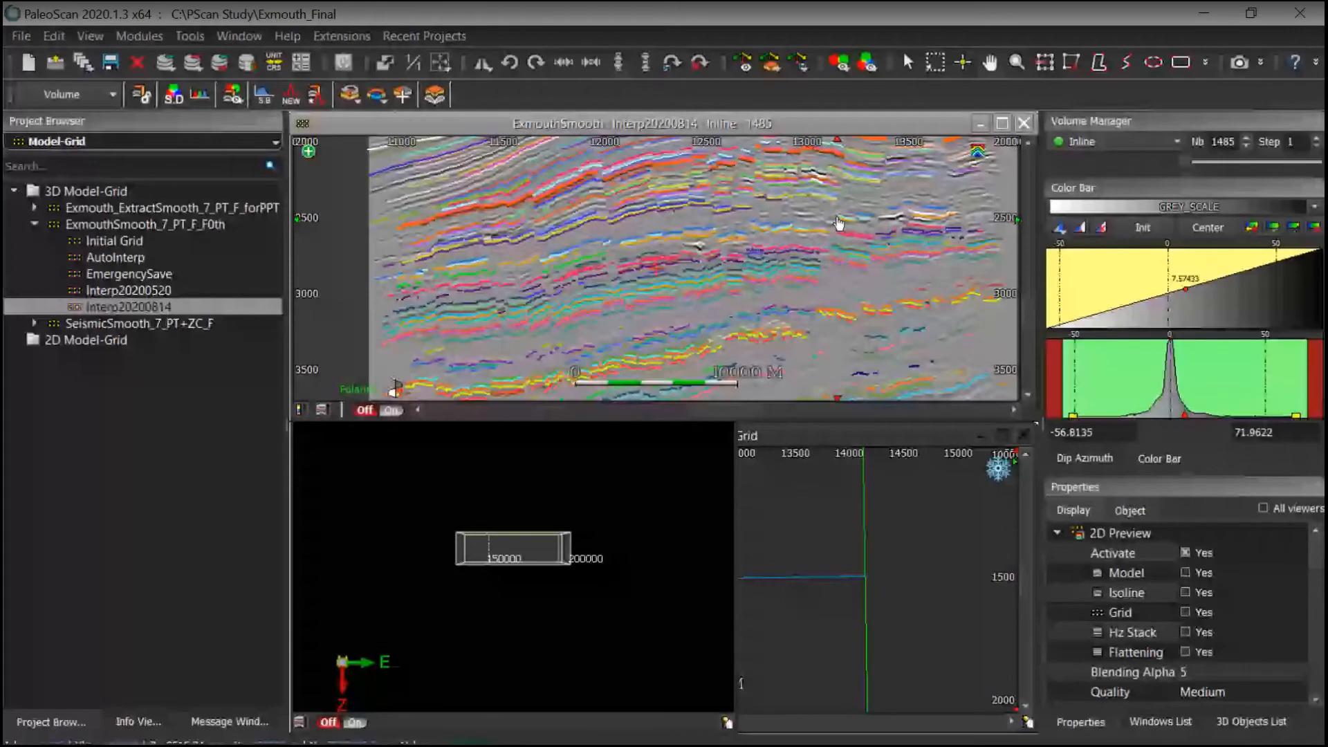
pyautogui.scroll(2, 788, 313)
pyautogui.scroll(1, 788, 312)
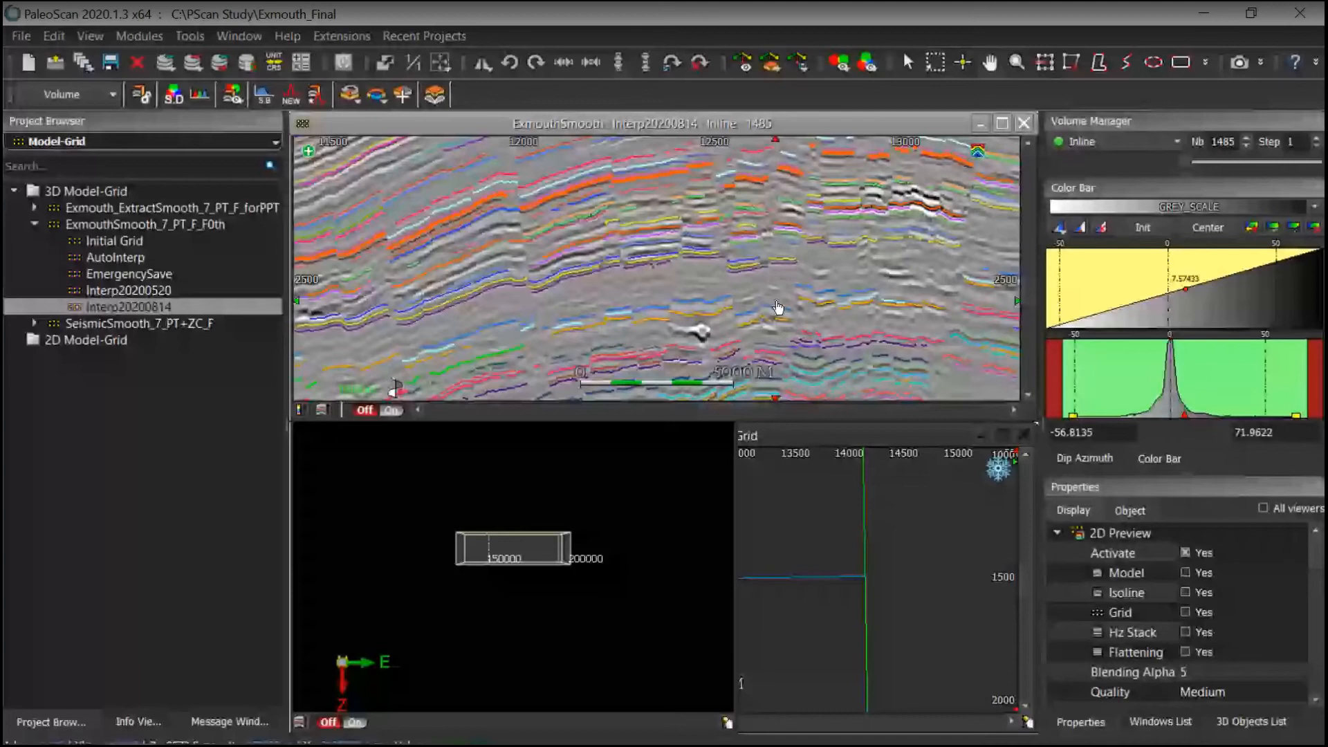
pyautogui.moveTo(778, 307); pyautogui.dragTo(819, 295)
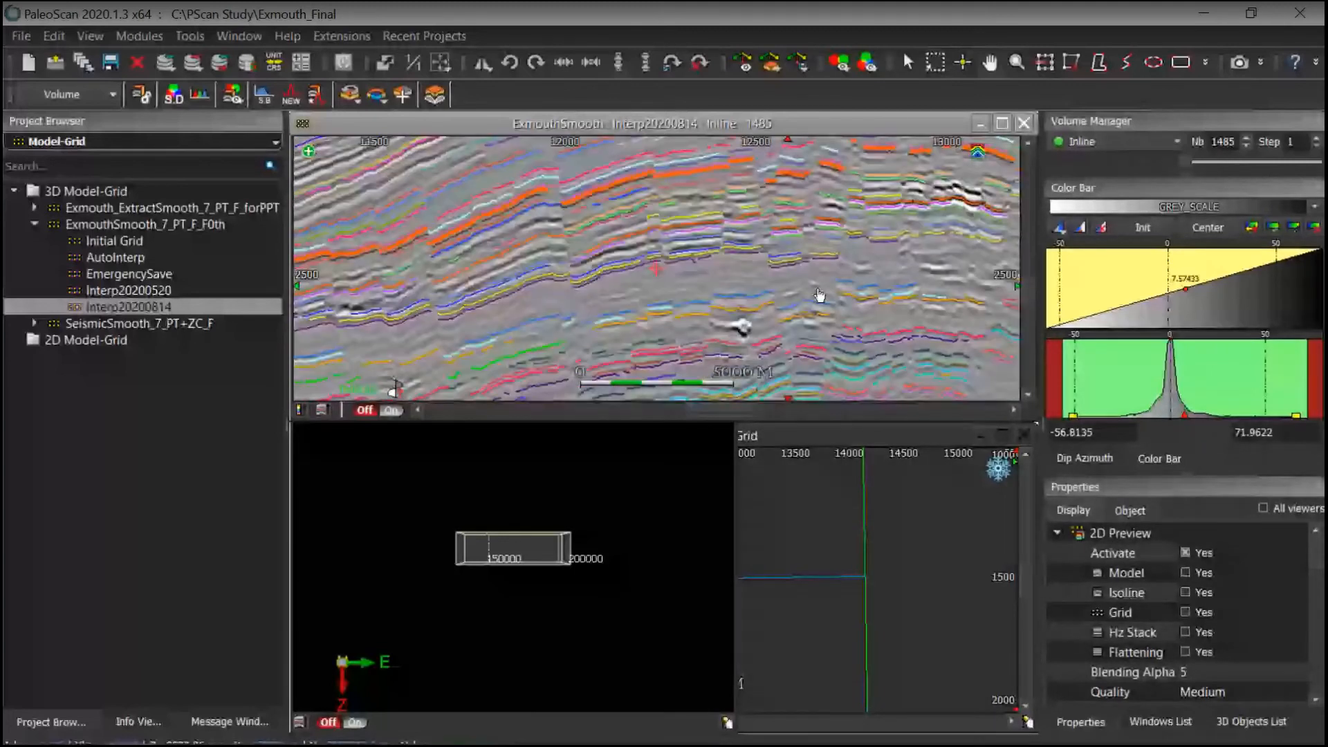
# Step: Turn the model overlay back on and examine the Interp20200814 model across the inline section
pyautogui.press('m')
pyautogui.scroll(-2, 720, 297)
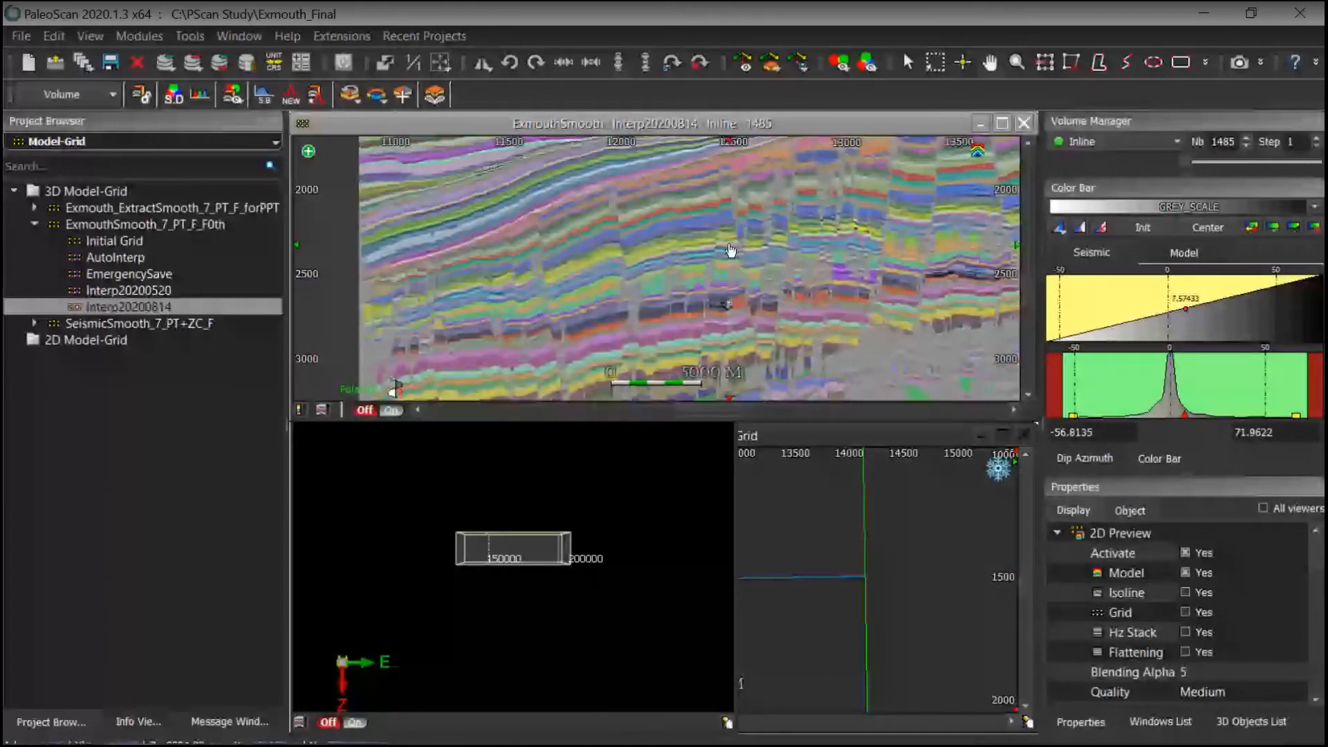
pyautogui.scroll(-2, 747, 304)
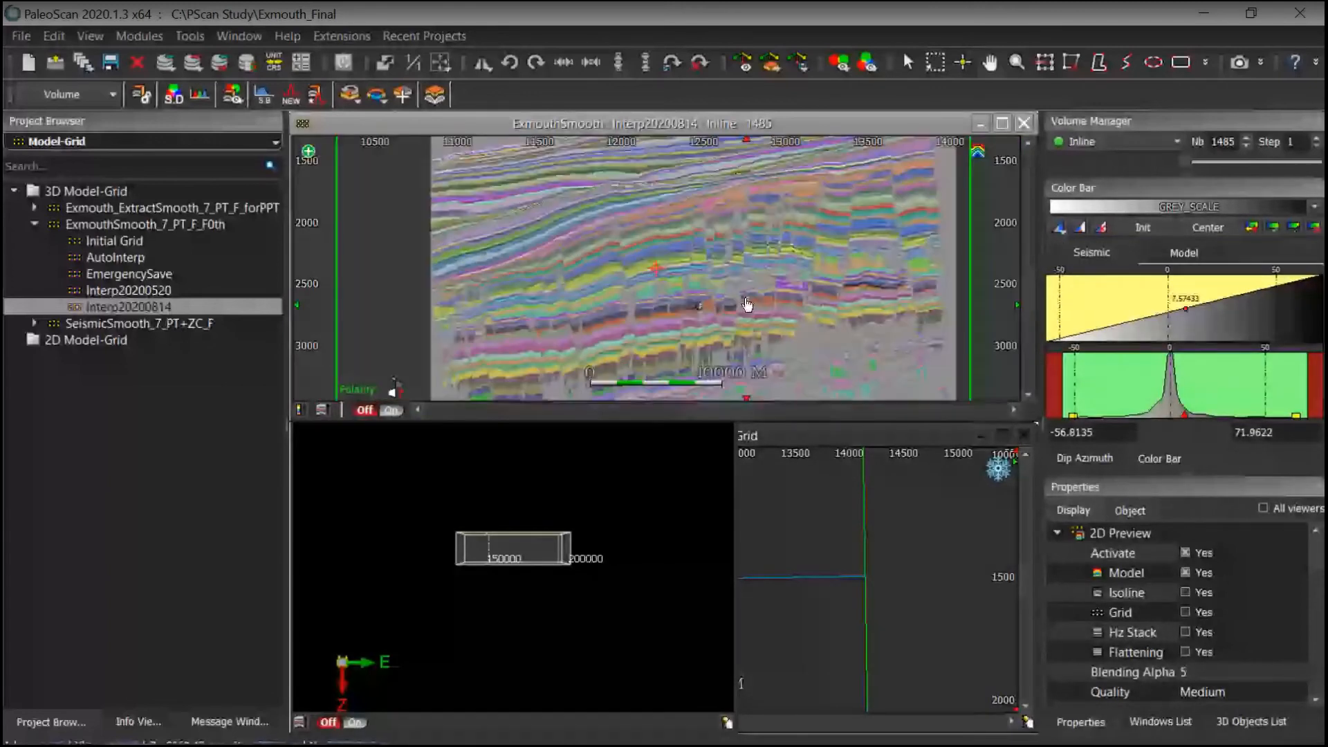
pyautogui.moveTo(747, 305); pyautogui.dragTo(740, 270)
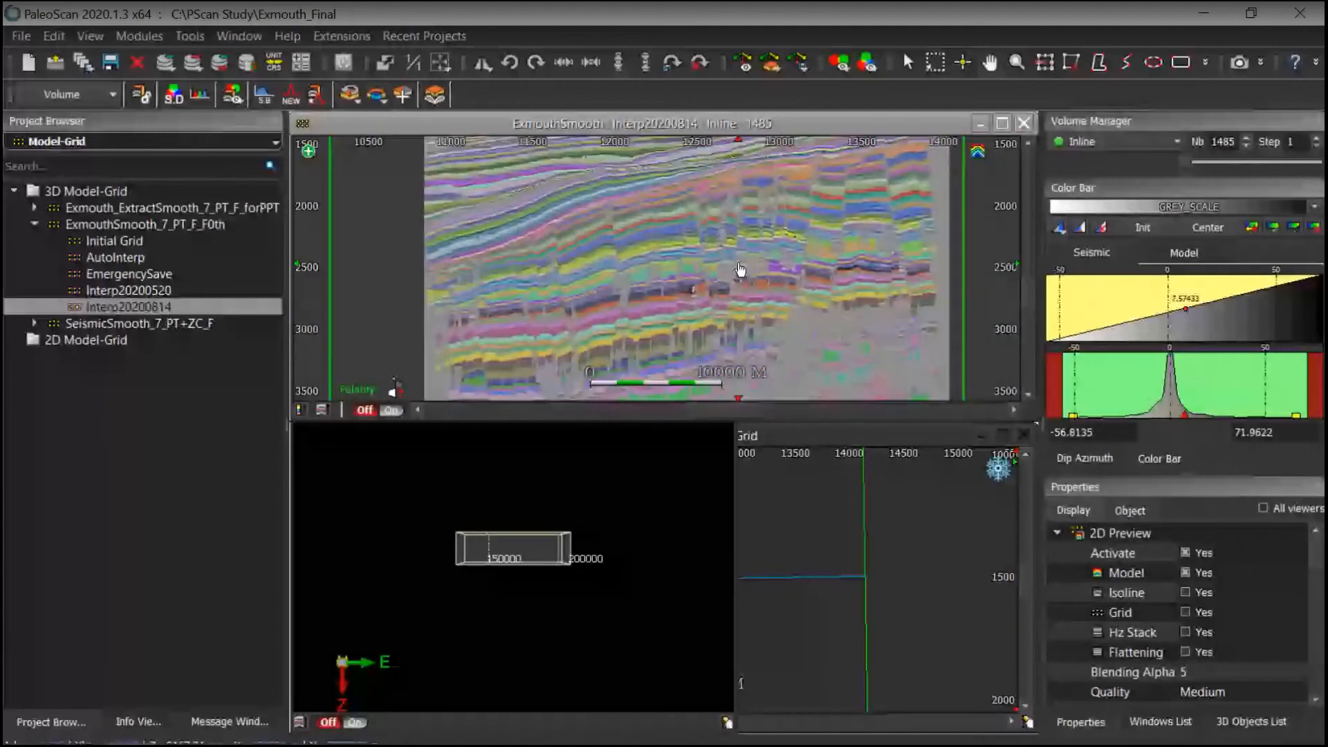
pyautogui.moveTo(813, 286); pyautogui.dragTo(801, 298)
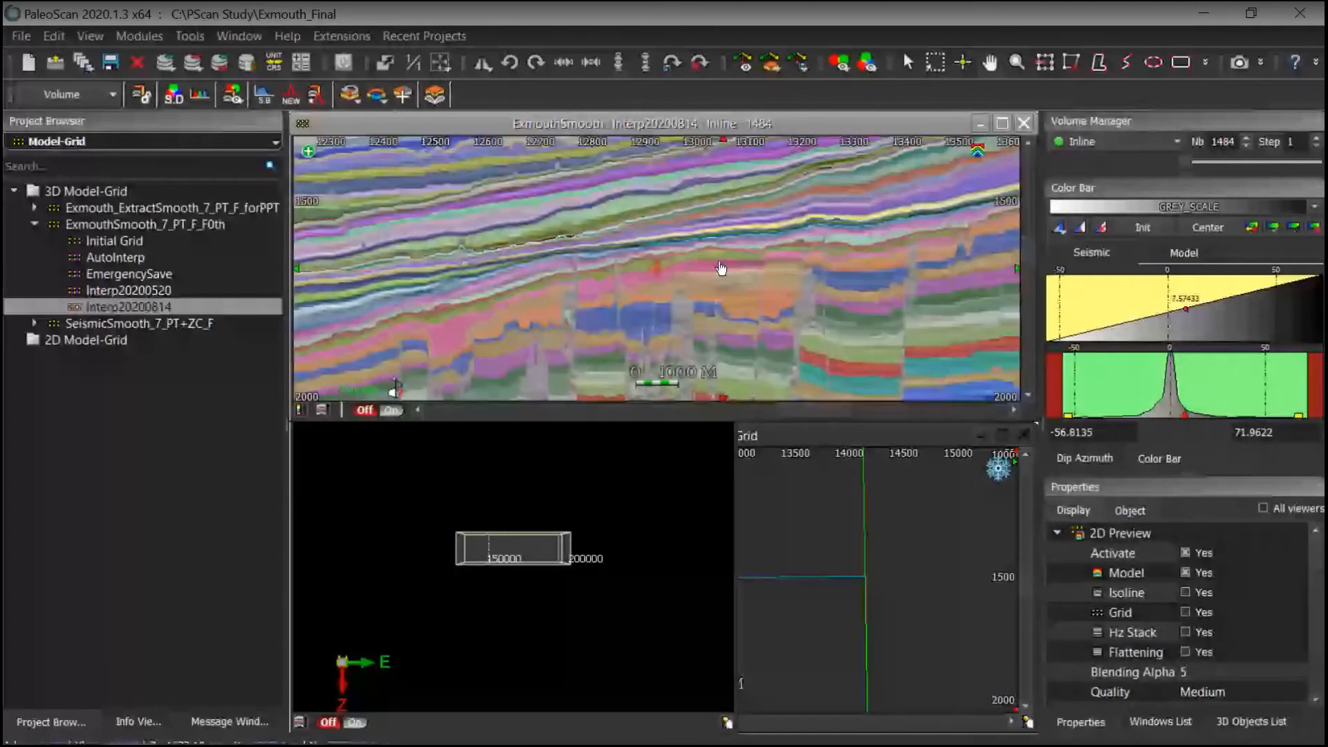
# Step: Examine the picked horizons on inline 1484 without the model overlay, panning and zooming through the section
pyautogui.moveTo(721, 268); pyautogui.dragTo(713, 255)
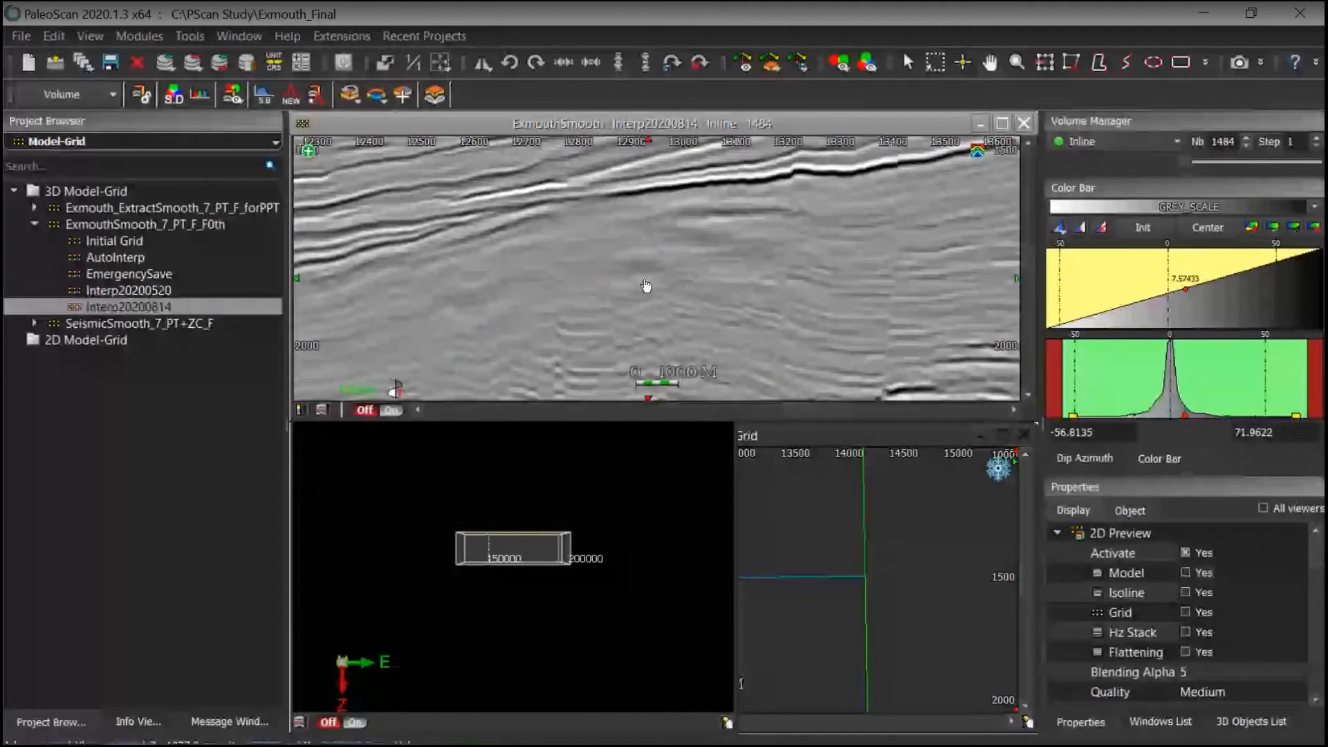
pyautogui.scroll(-4, 646, 285)
pyautogui.moveTo(740, 318); pyautogui.dragTo(821, 246)
pyautogui.moveTo(800, 359); pyautogui.dragTo(792, 249)
pyautogui.moveTo(800, 334); pyautogui.dragTo(782, 193)
pyautogui.moveTo(666, 276); pyautogui.dragTo(708, 320)
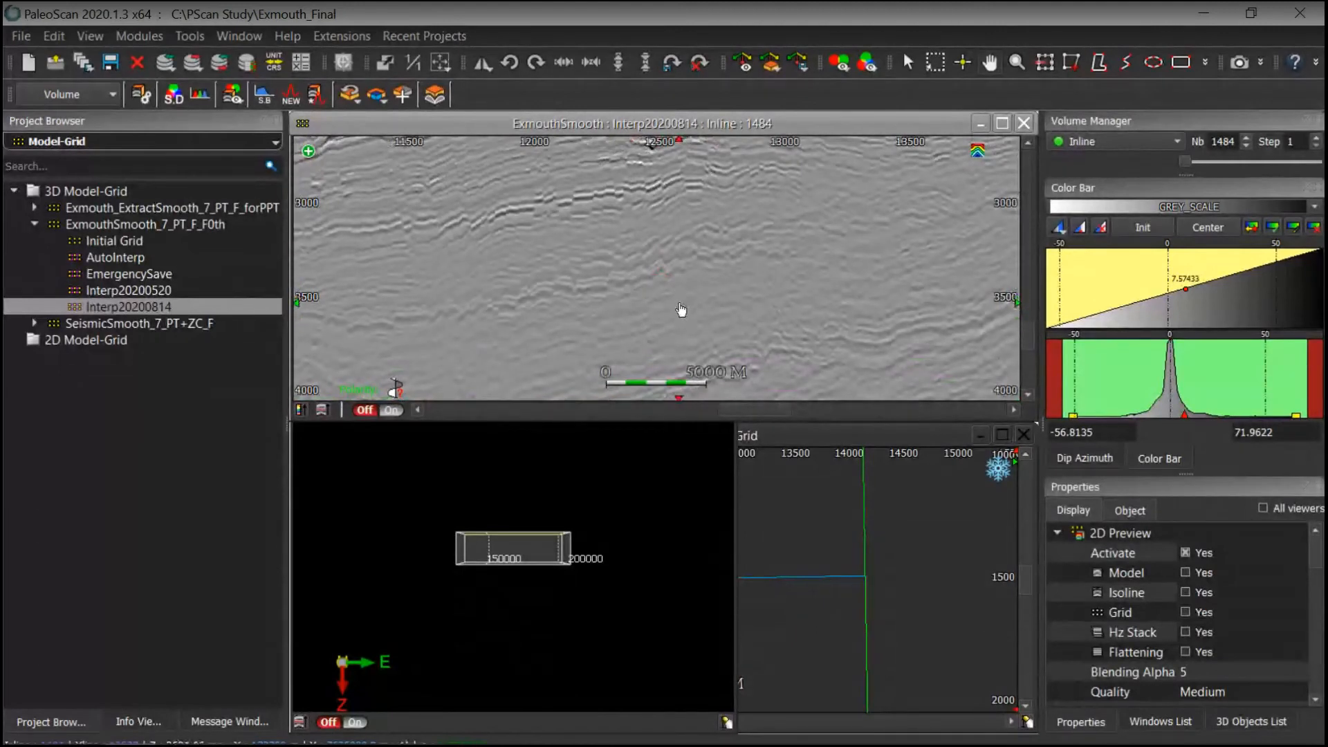
pyautogui.moveTo(676, 320); pyautogui.dragTo(727, 273)
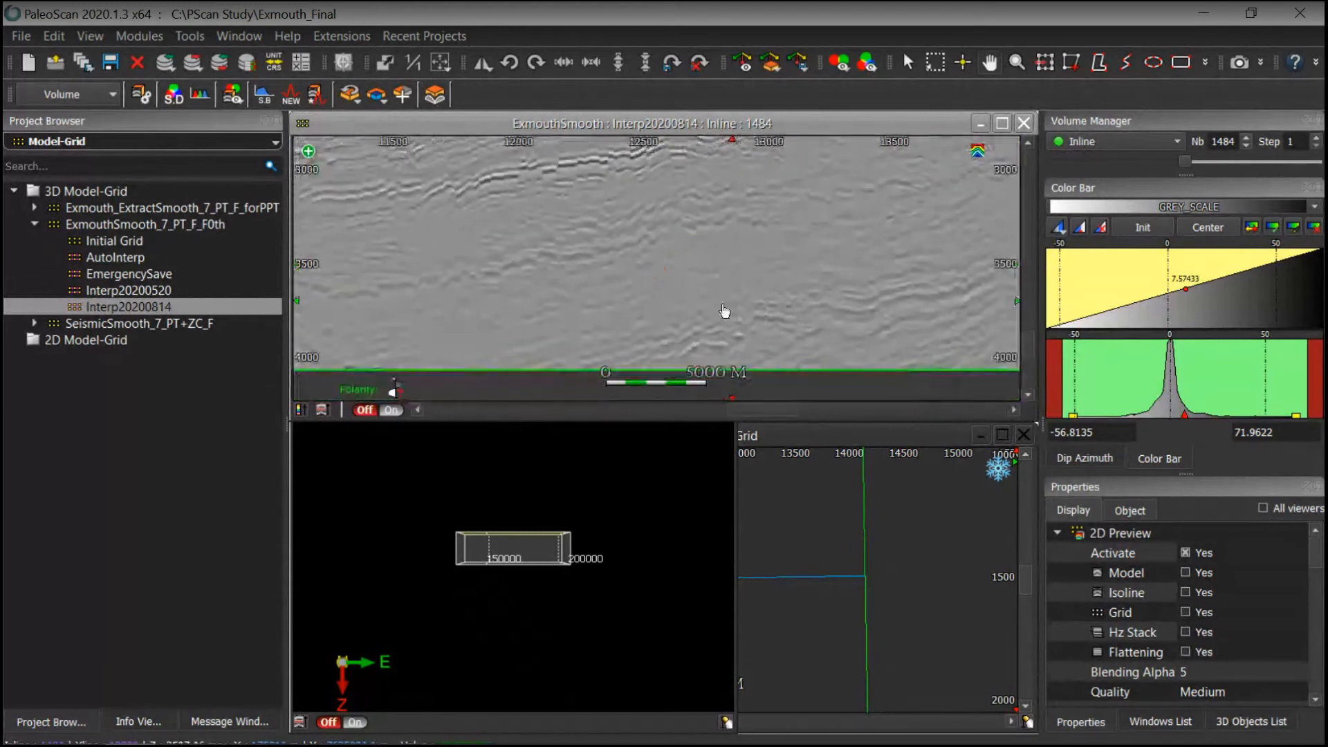
# Step: Turn the model overlay on and pan across the inline section to examine the model
pyautogui.click(1185, 572)
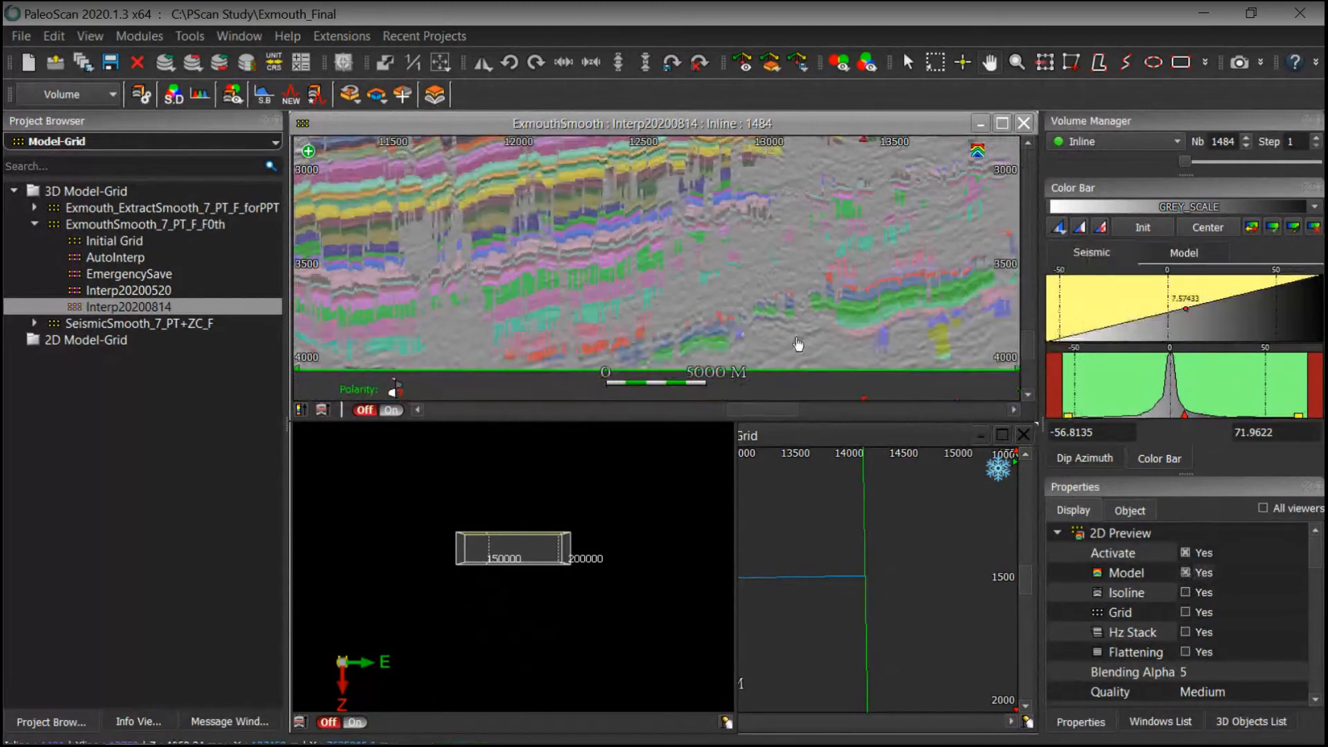
pyautogui.moveTo(749, 268); pyautogui.dragTo(639, 303)
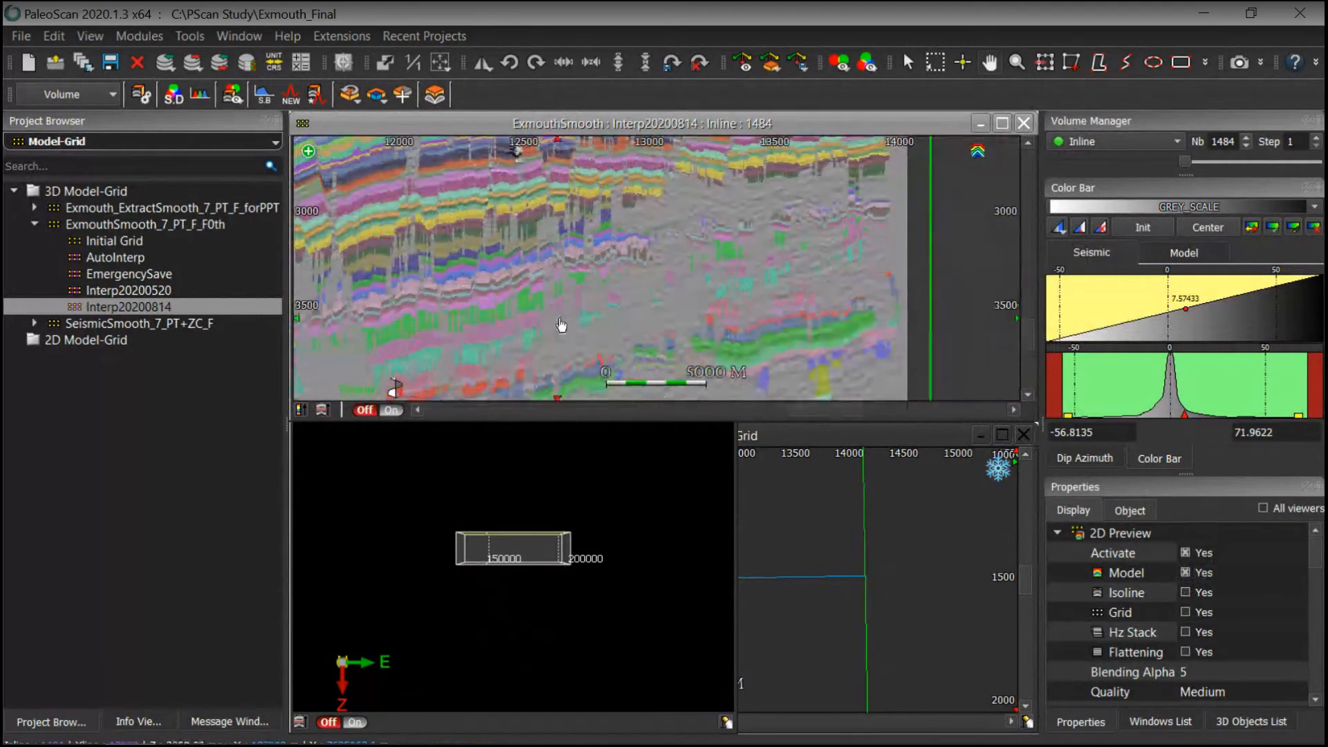
pyautogui.moveTo(634, 233); pyautogui.dragTo(825, 296)
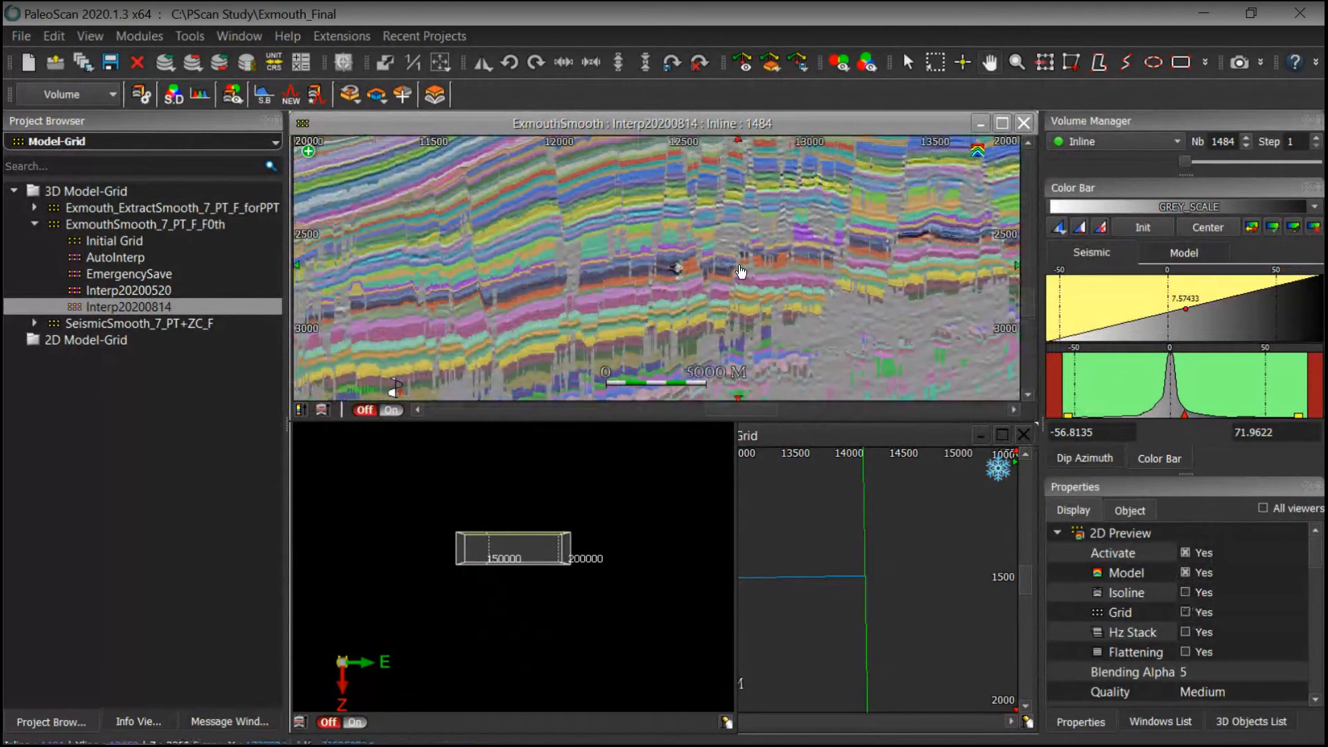
# Step: Turn the model overlay off and zoom into the section to examine individual picked horizons closely
pyautogui.click(1179, 572)
pyautogui.moveTo(766, 290); pyautogui.dragTo(789, 353)
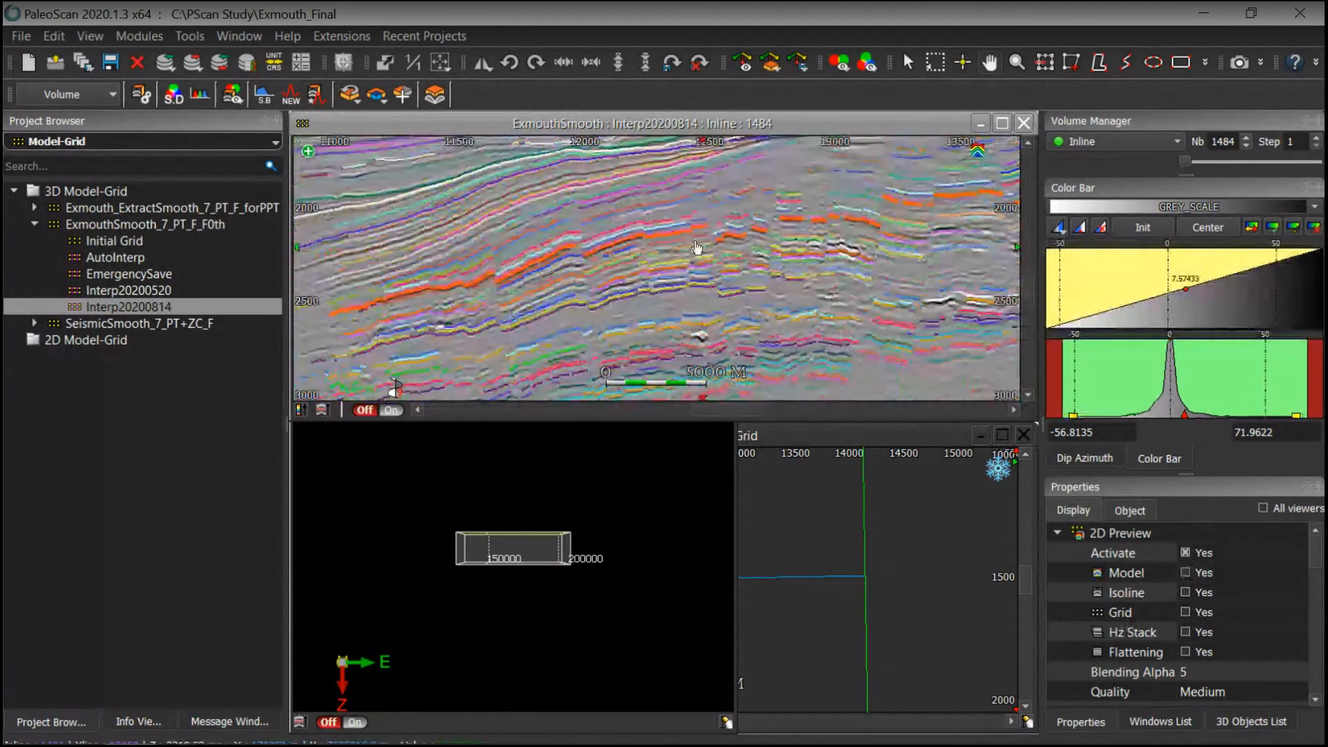
pyautogui.moveTo(665, 282); pyautogui.dragTo(637, 339)
pyautogui.moveTo(717, 251); pyautogui.dragTo(753, 218)
pyautogui.scroll(2, 753, 218)
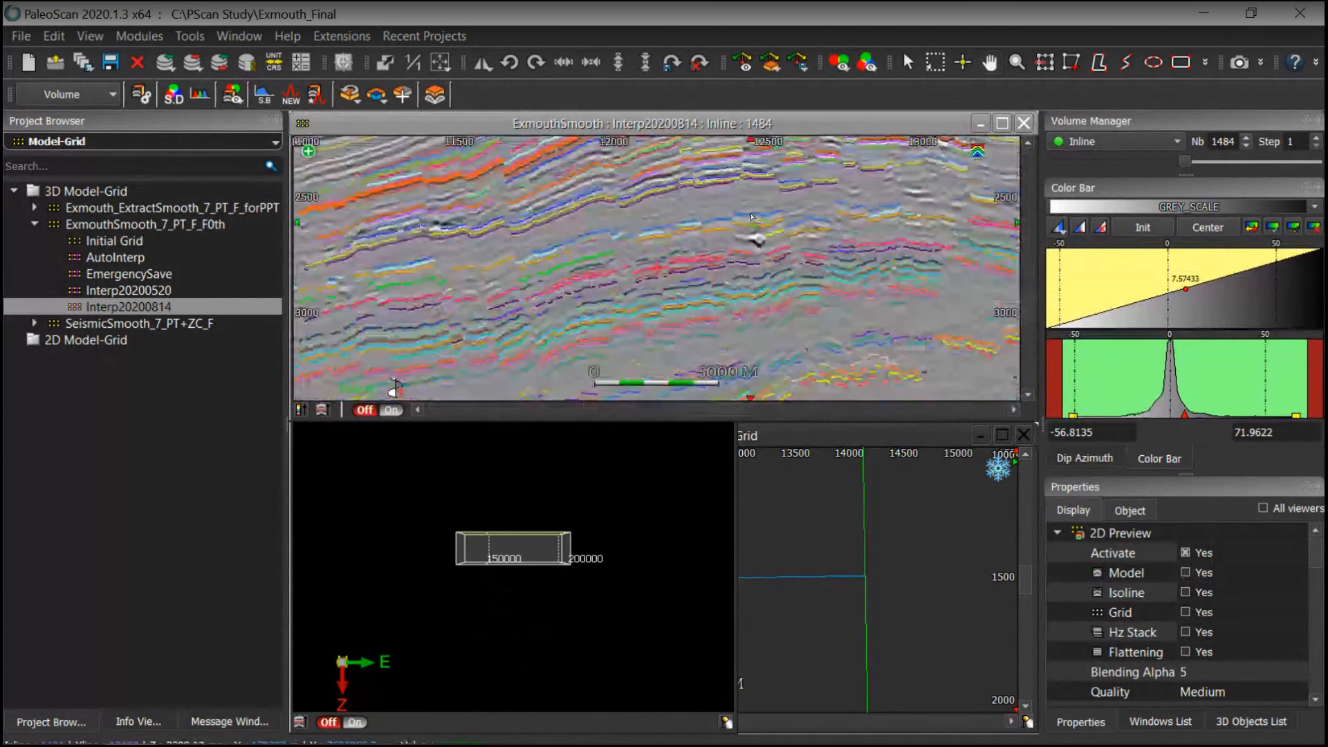
pyautogui.scroll(5, 742, 329)
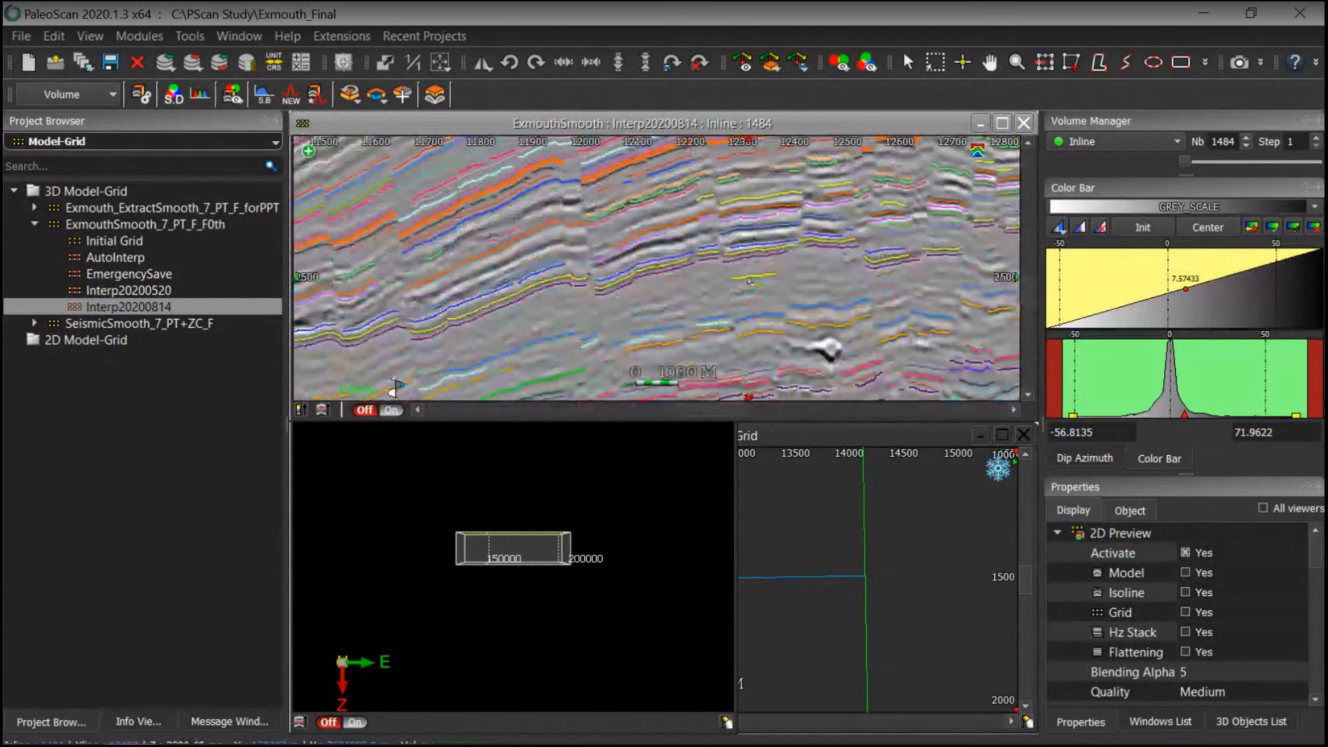
pyautogui.moveTo(650, 313); pyautogui.dragTo(686, 314)
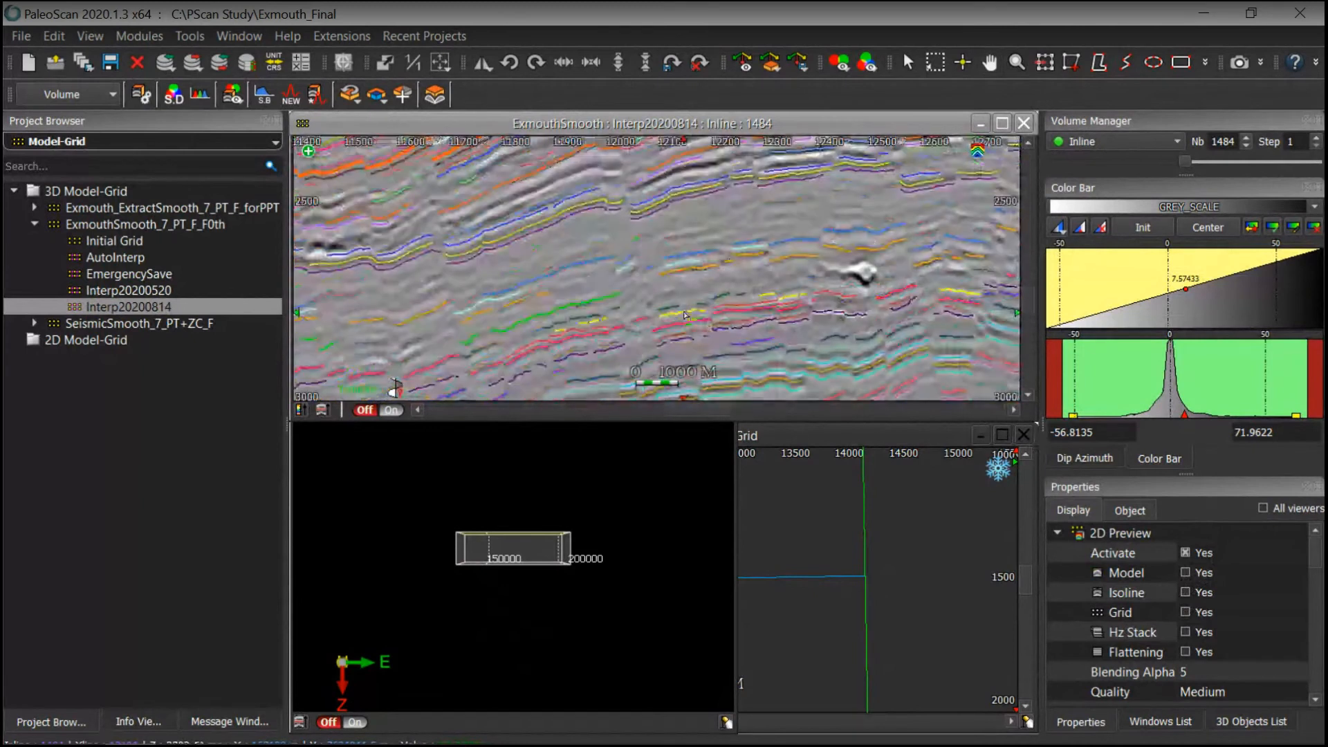
pyautogui.click(699, 238)
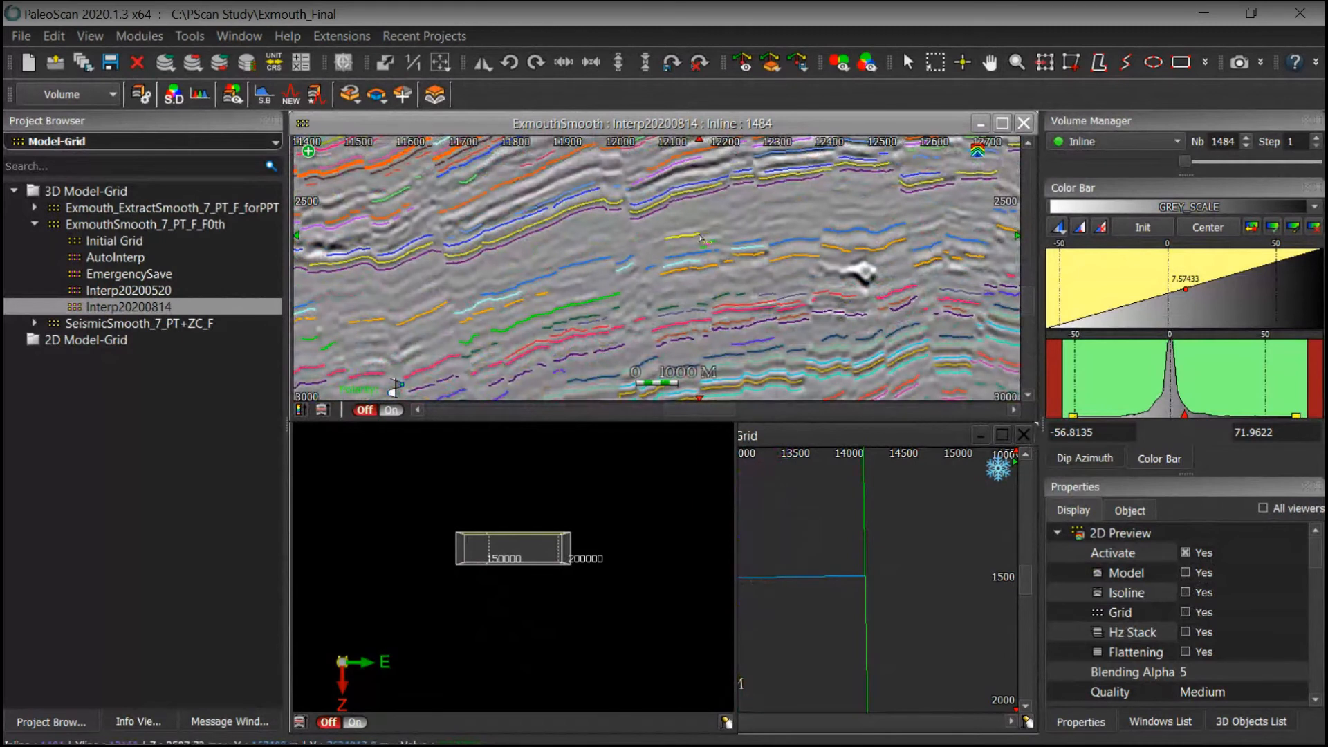
# Step: Set the 2D preview quality to Marked Only Faulted and examine the faulted horizons across the inline section
pyautogui.moveTo(845, 227); pyautogui.dragTo(763, 265, button='middle')
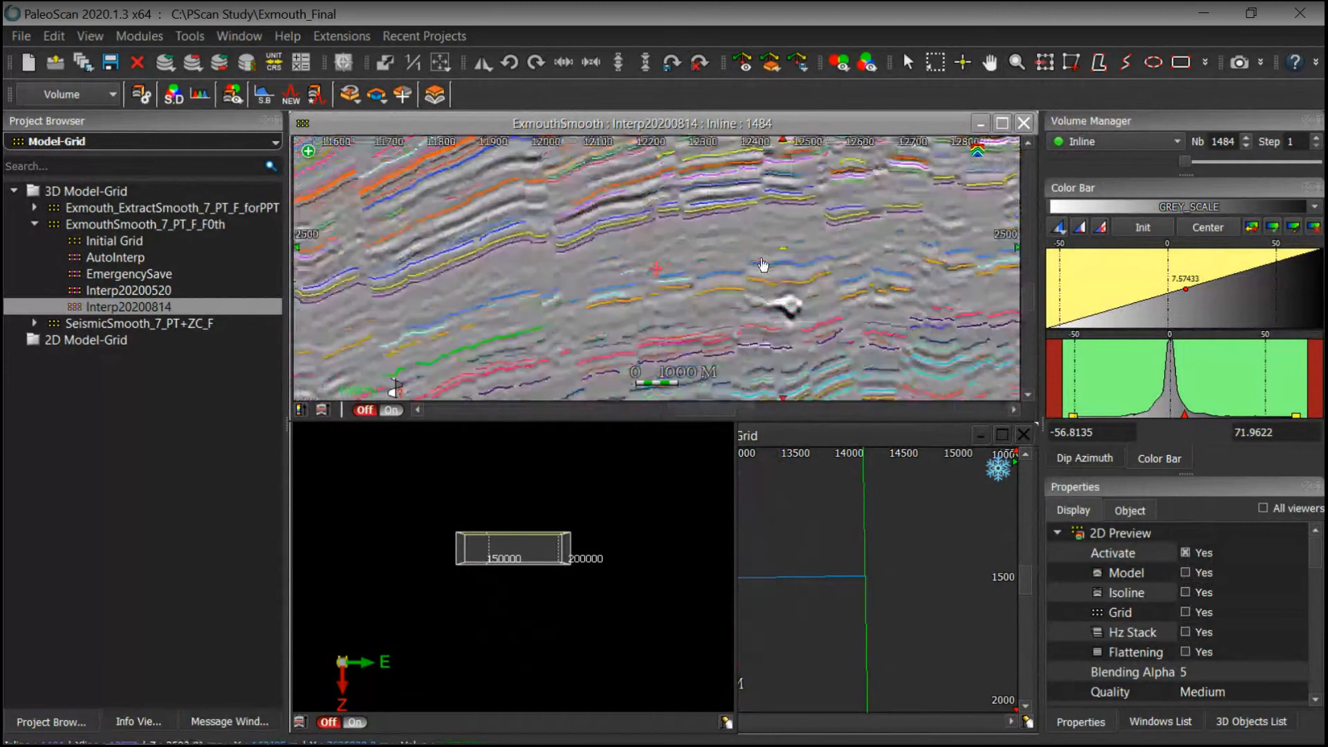
pyautogui.scroll(-2, 762, 264)
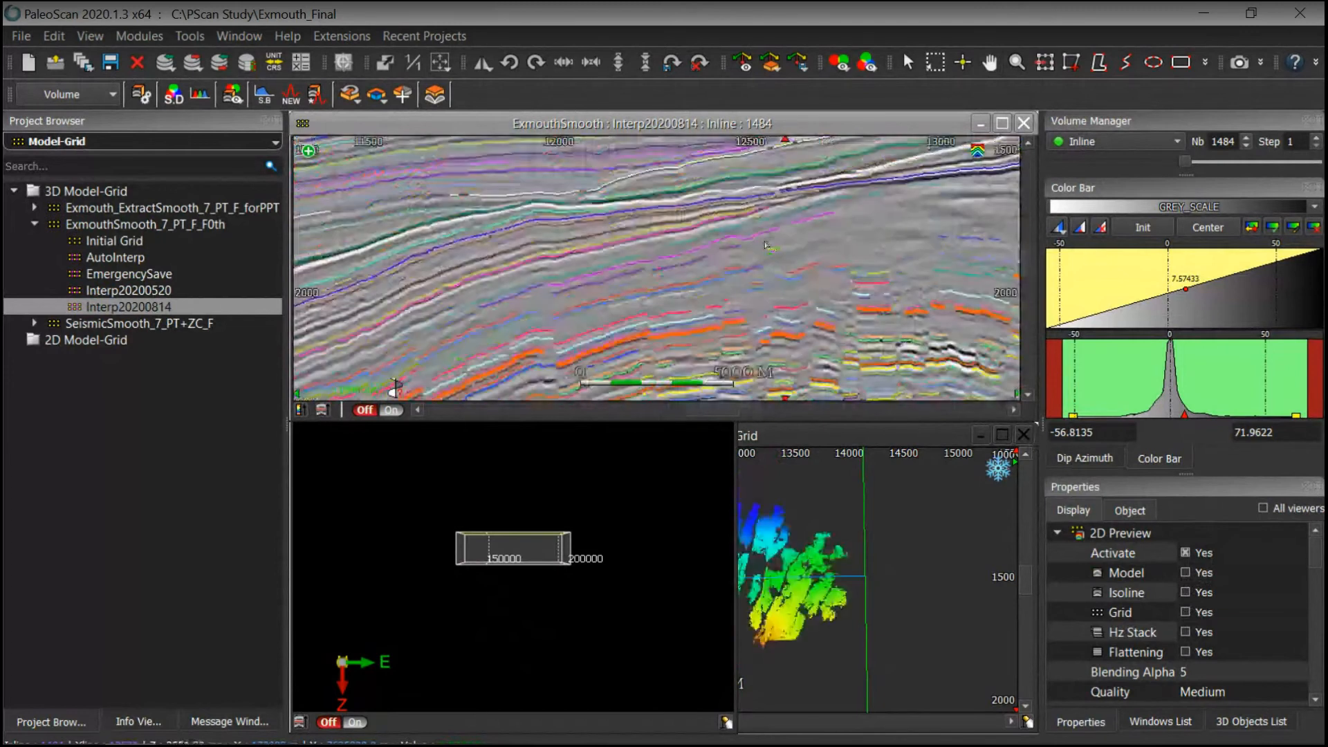
pyautogui.moveTo(767, 245); pyautogui.dragTo(818, 364, button='middle')
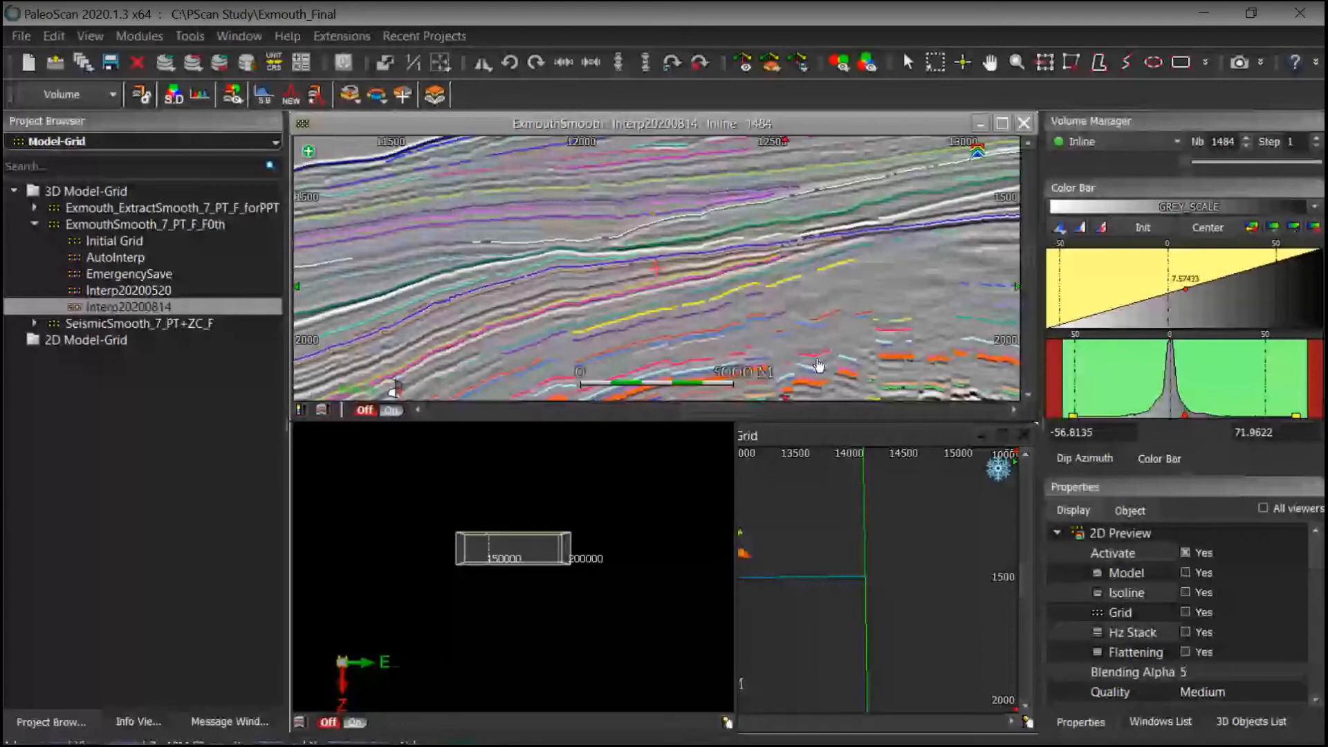
pyautogui.moveTo(819, 365); pyautogui.dragTo(773, 249, button='middle')
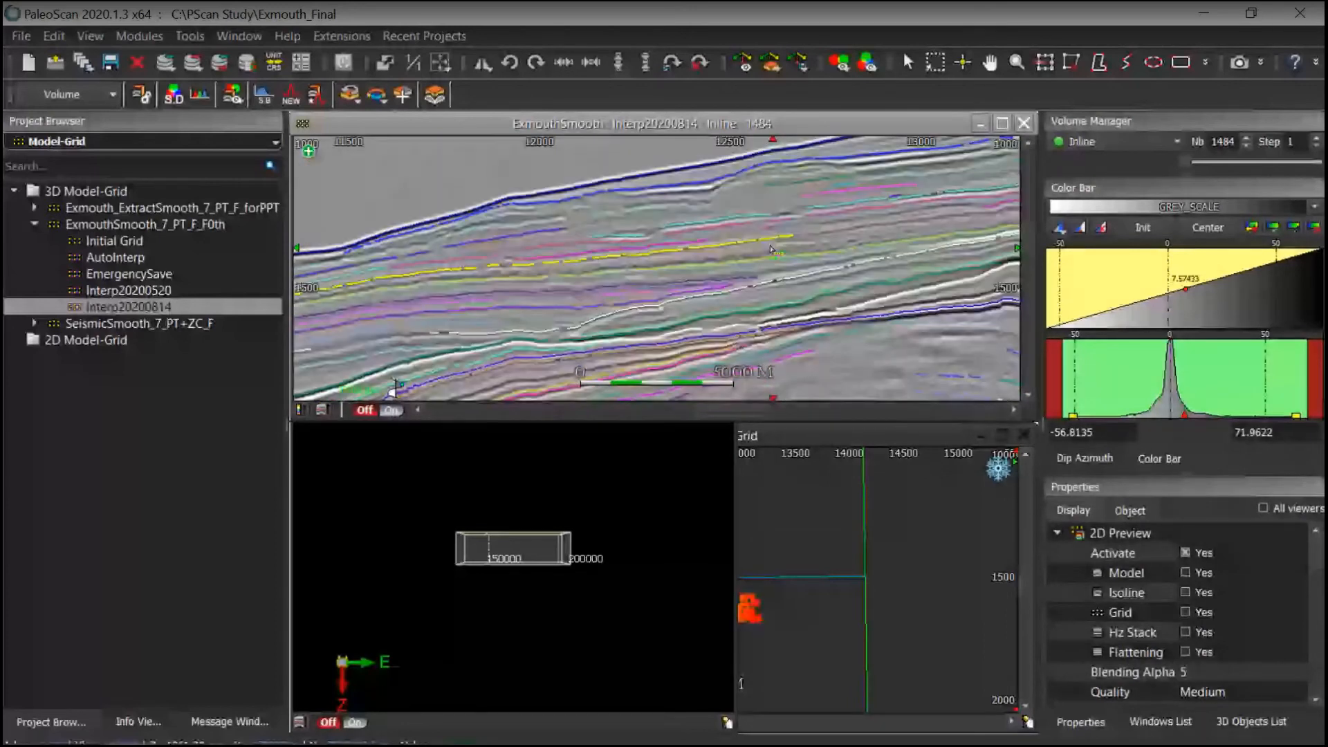
pyautogui.scroll(1, 772, 249)
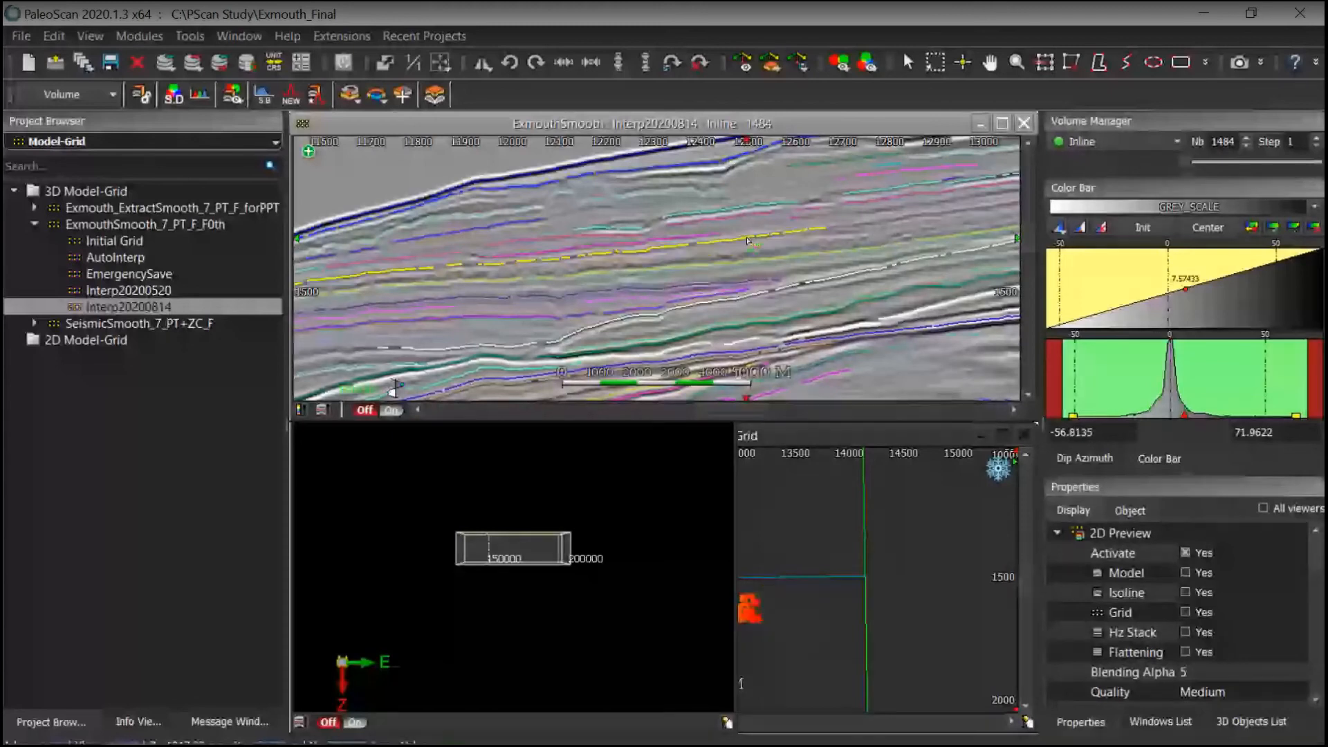
pyautogui.moveTo(774, 316); pyautogui.dragTo(755, 140, button='middle')
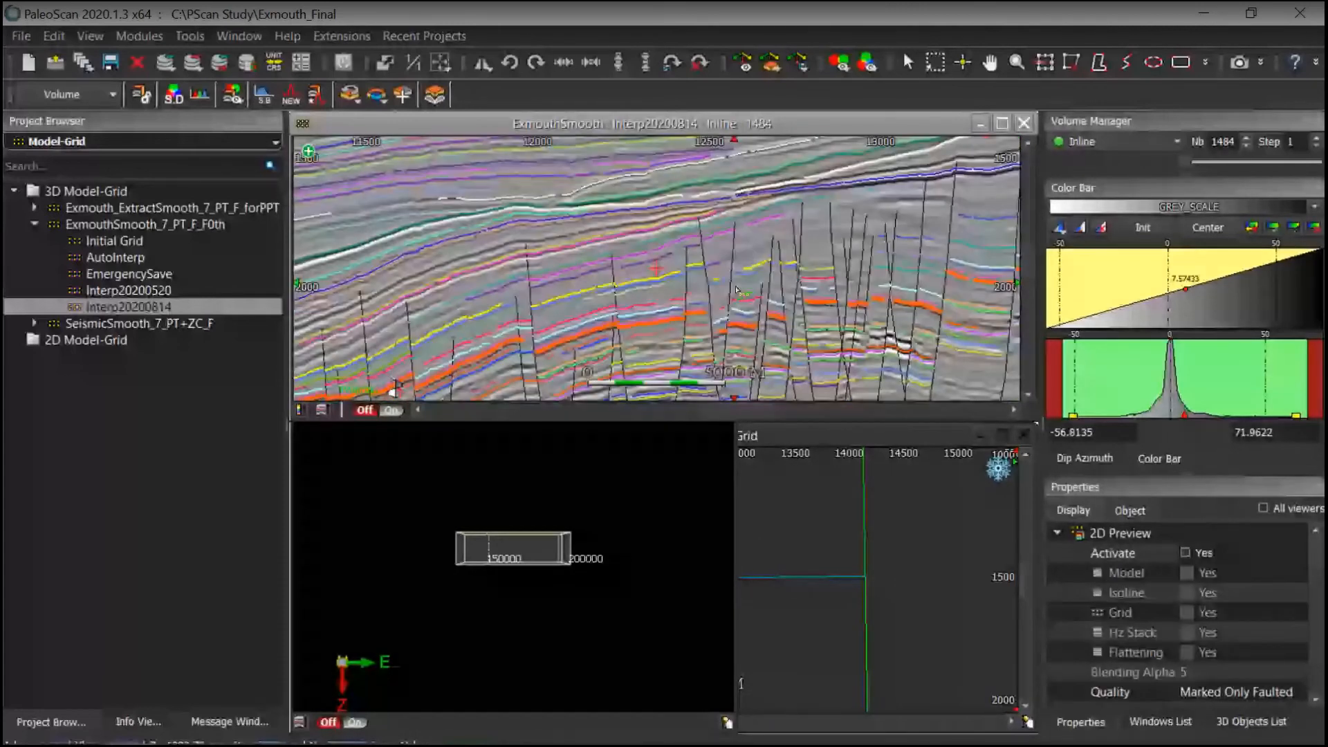
pyautogui.scroll(-2, 733, 276)
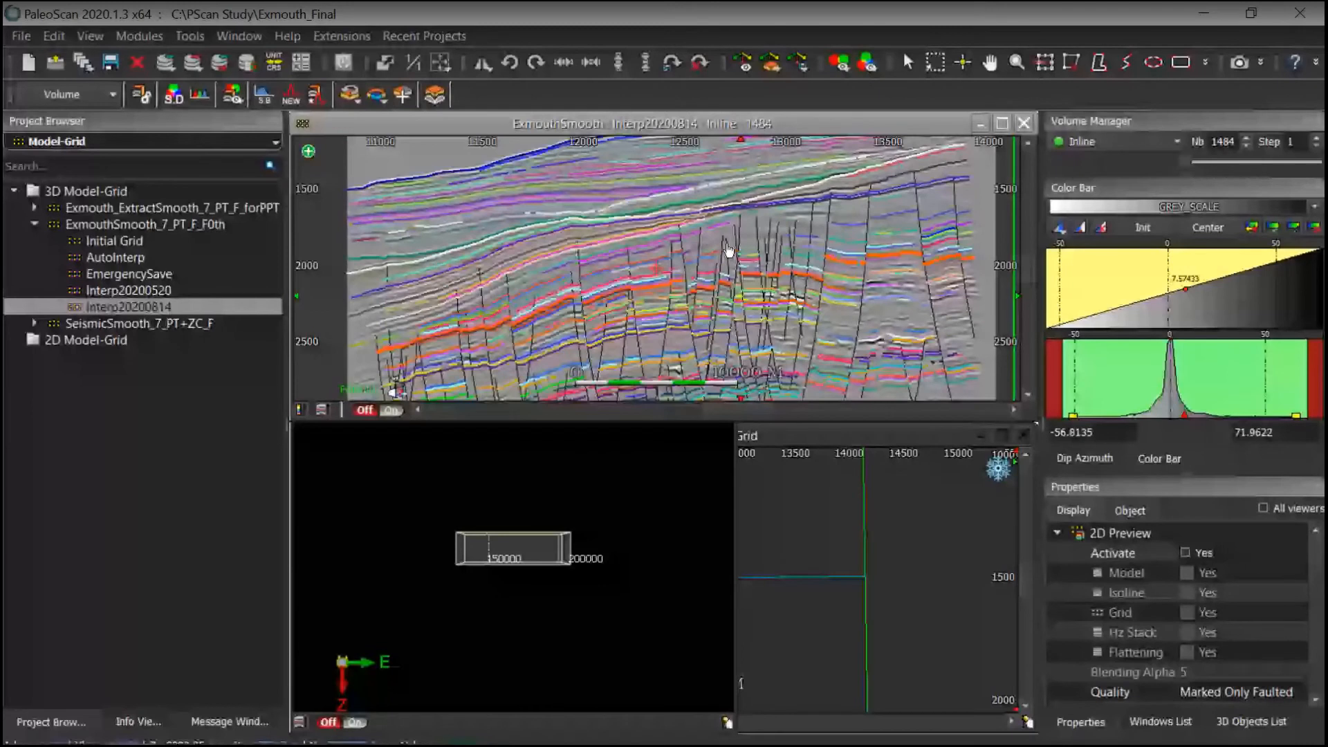
pyautogui.moveTo(728, 250); pyautogui.dragTo(710, 250, button='middle')
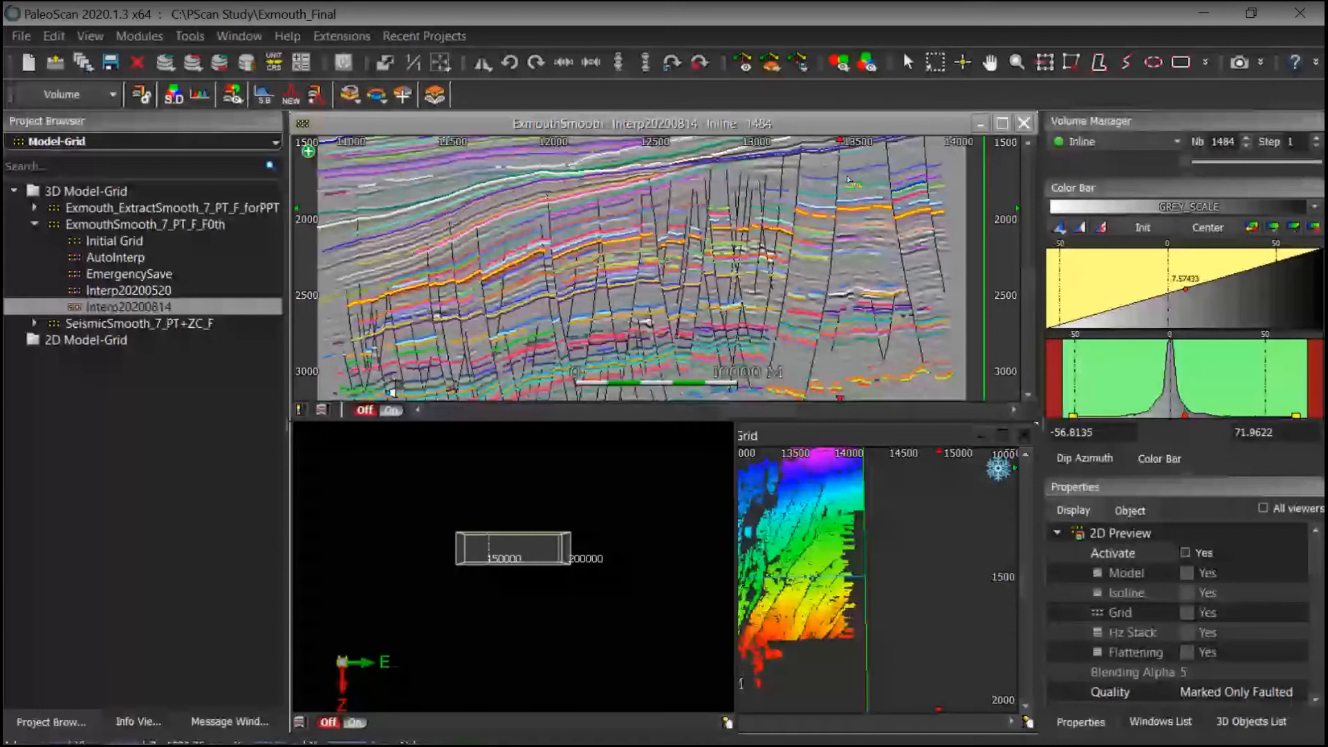
pyautogui.moveTo(787, 286); pyautogui.dragTo(824, 253, button='middle')
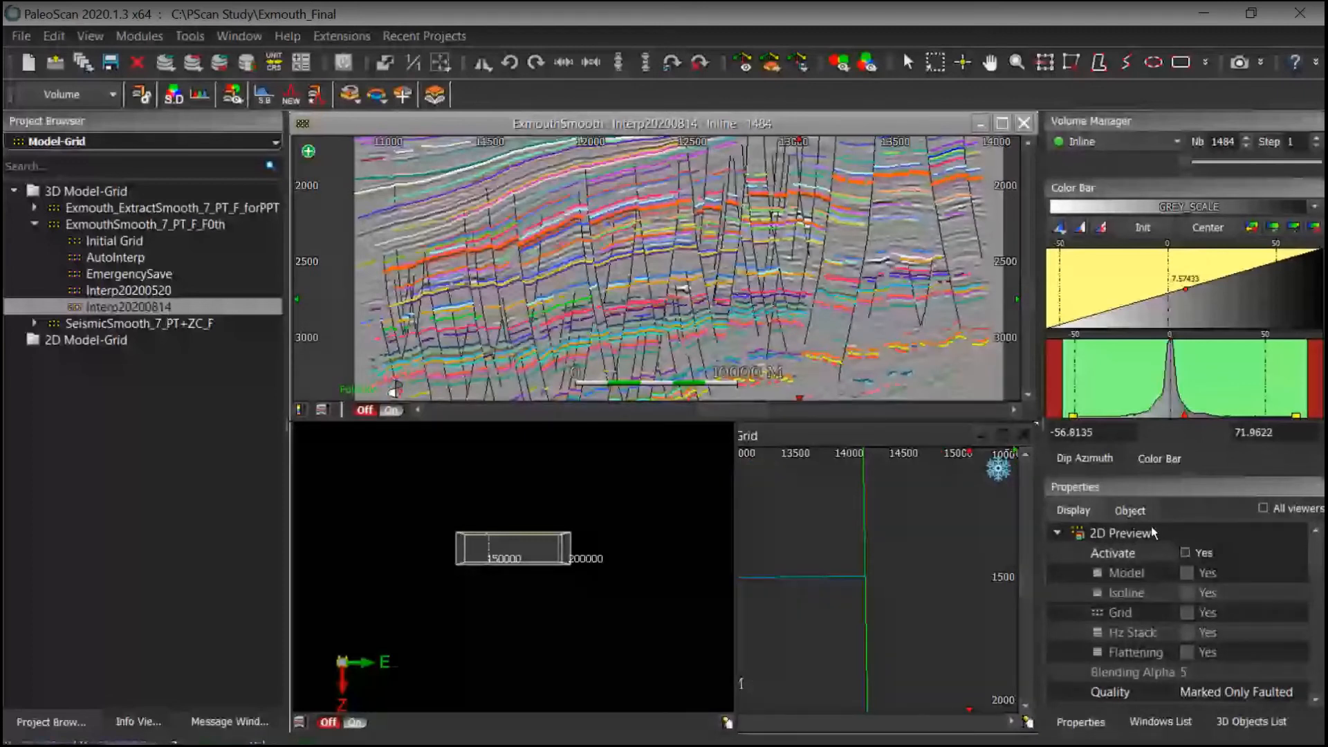
# Step: Reactivate the 2D preview with the model overlay on and enlarge the inline section viewer
pyautogui.click(1184, 552)
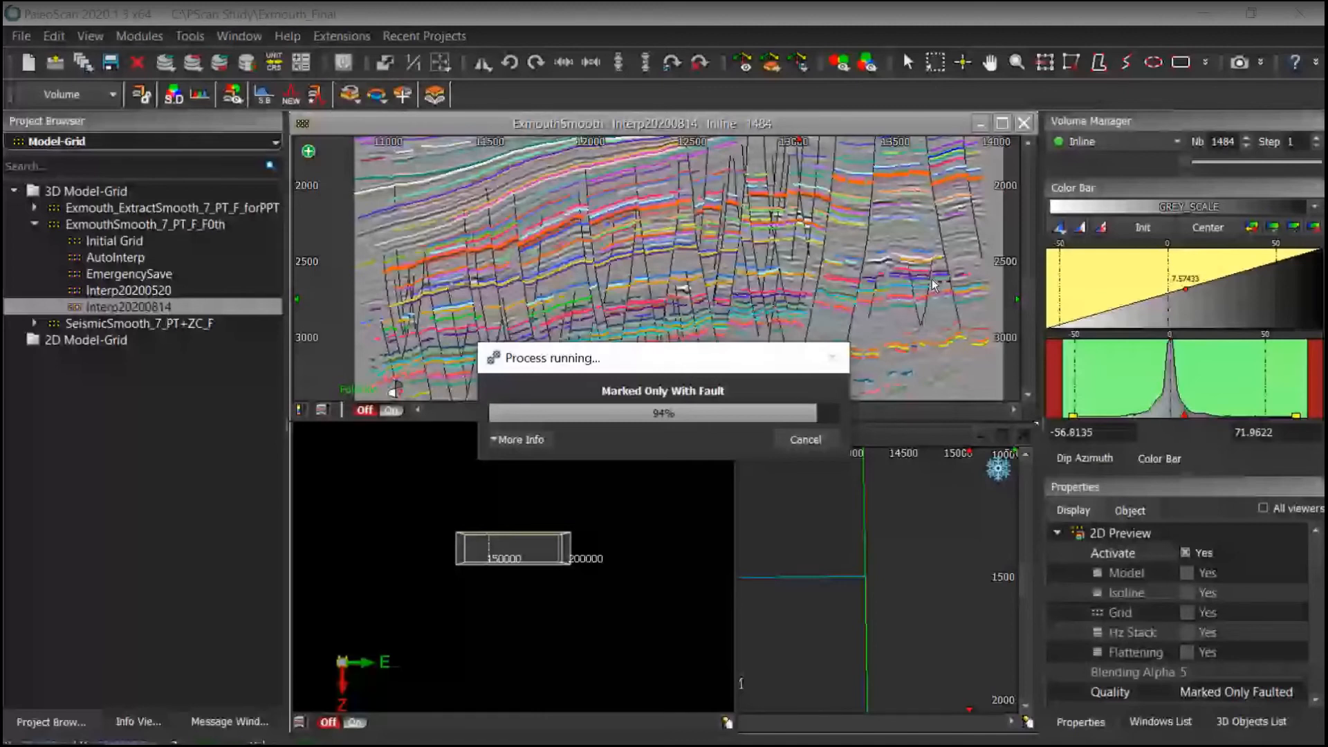
pyautogui.click(1186, 573)
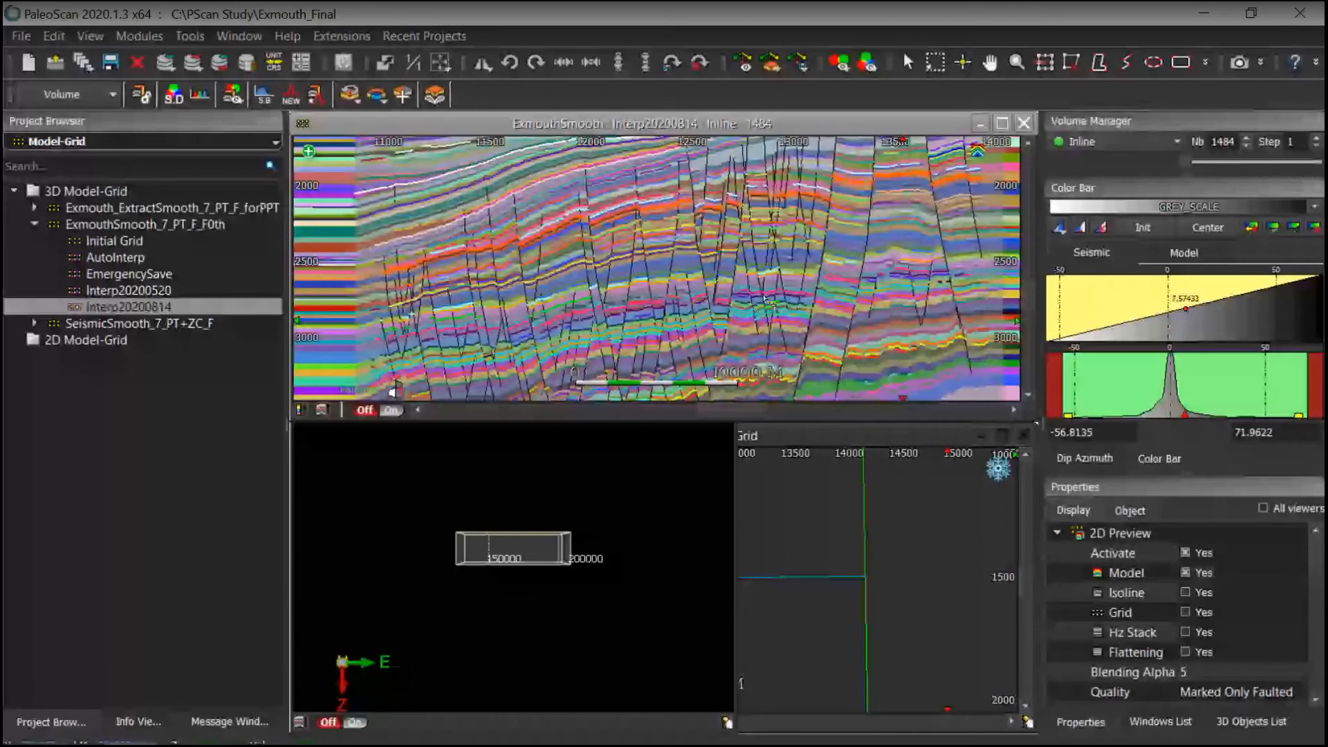
pyautogui.moveTo(764, 299); pyautogui.dragTo(809, 267, button='middle')
pyautogui.moveTo(766, 420); pyautogui.dragTo(769, 446)
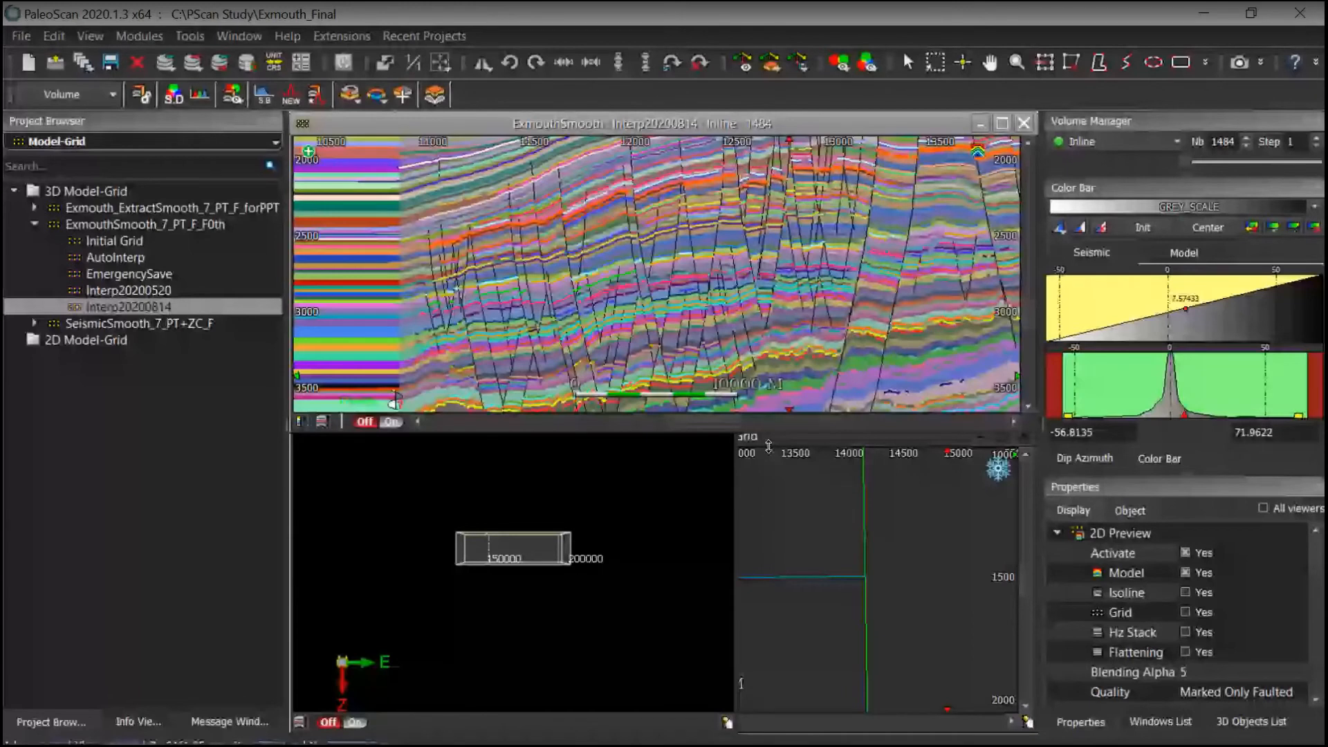
pyautogui.moveTo(768, 446); pyautogui.dragTo(771, 691)
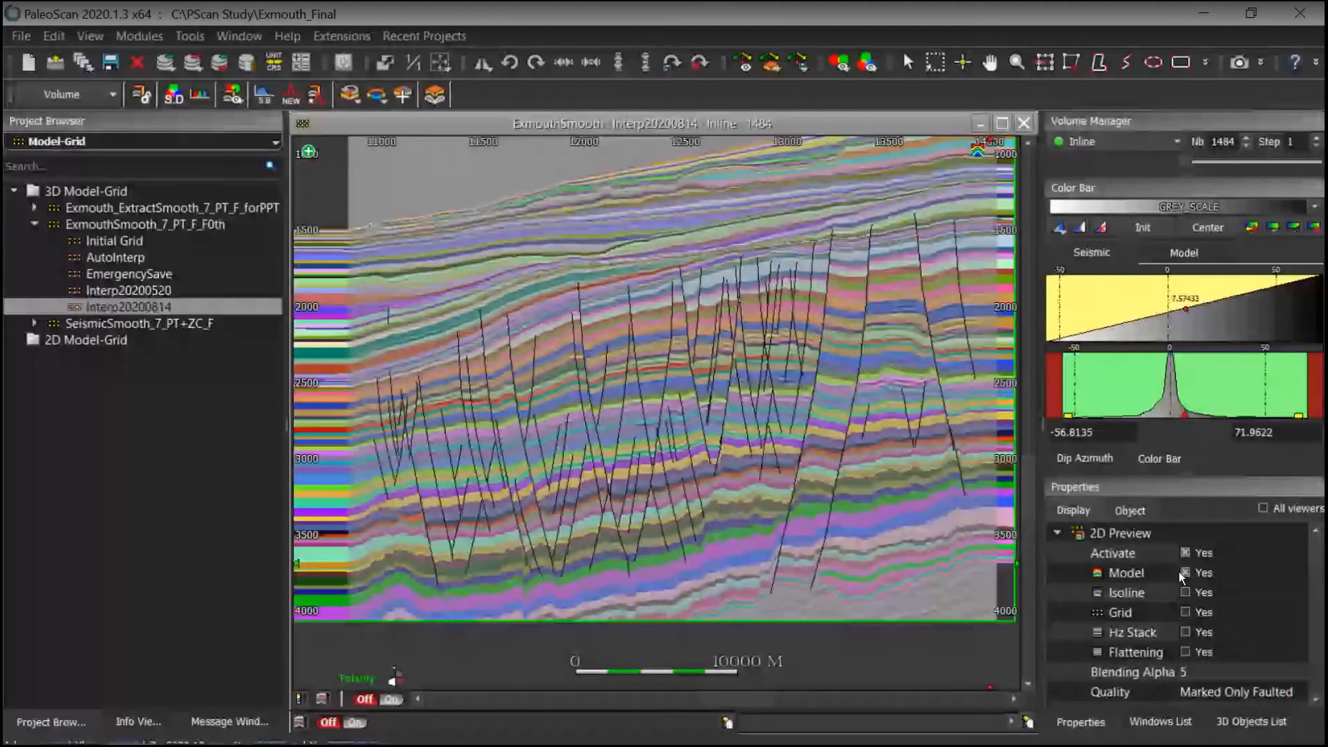
# Step: Toggle the model overlay off and on, then zoom into the faulted model layers to compare them
pyautogui.click(1183, 572)
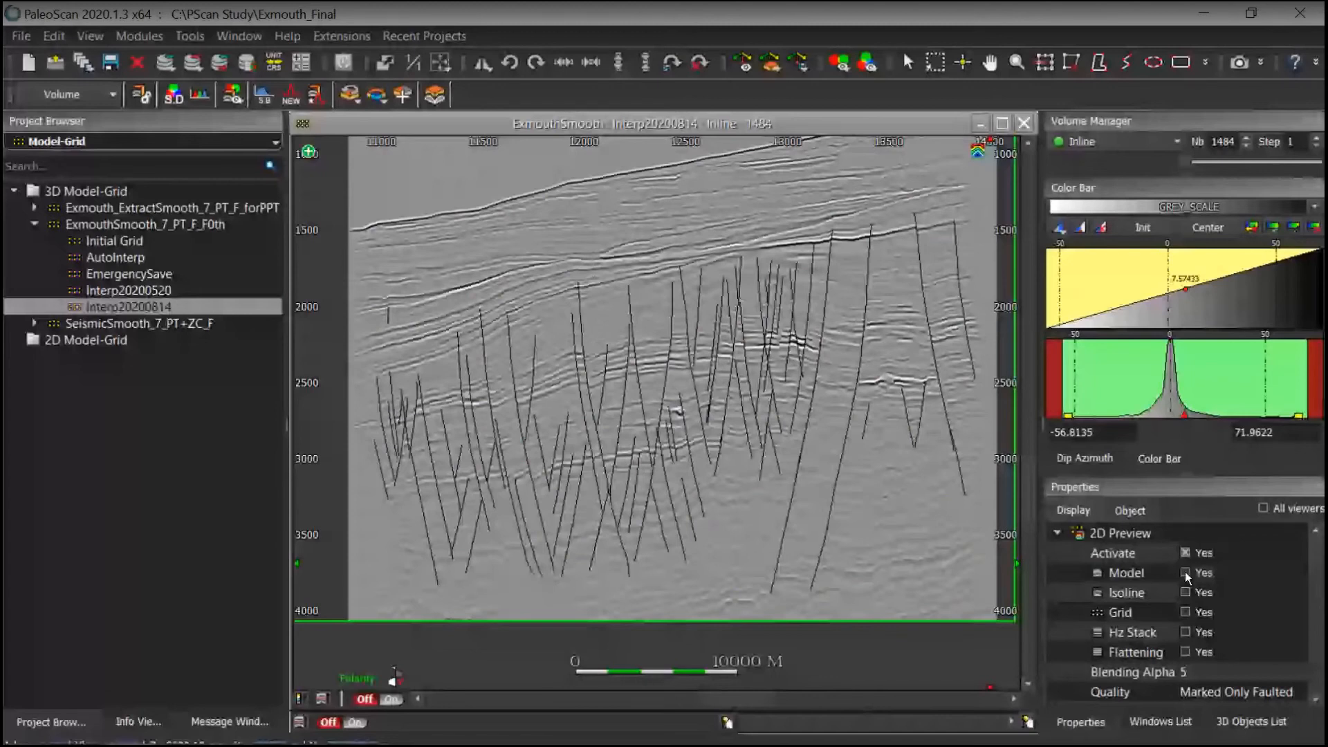
pyautogui.click(1185, 572)
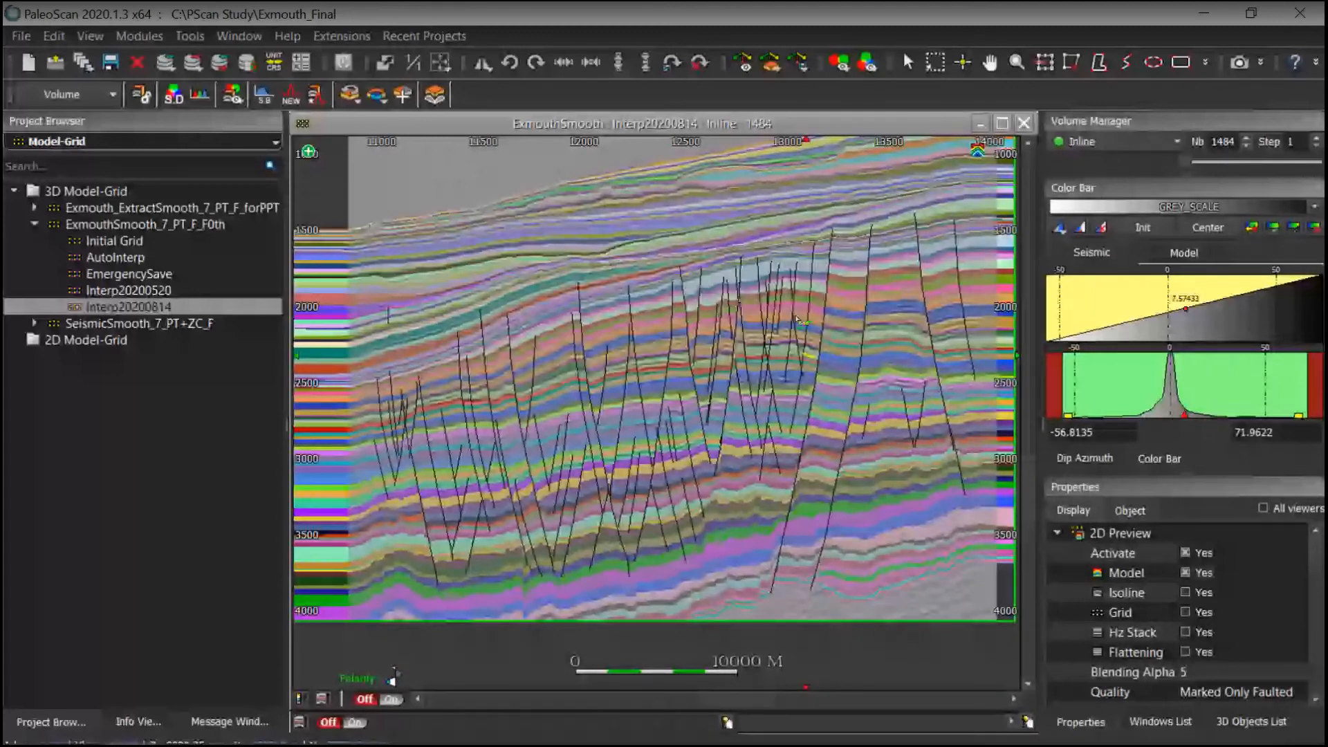
pyautogui.scroll(3, 797, 320)
pyautogui.scroll(2, 727, 525)
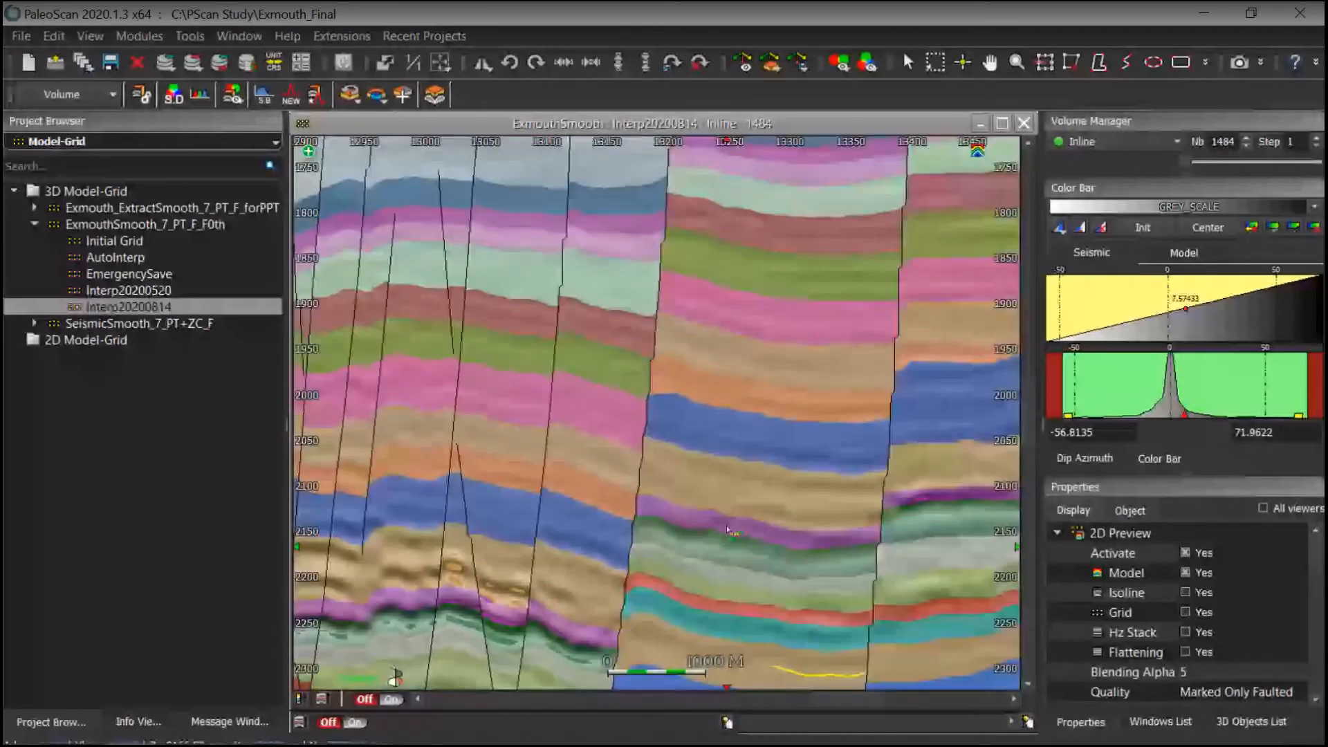
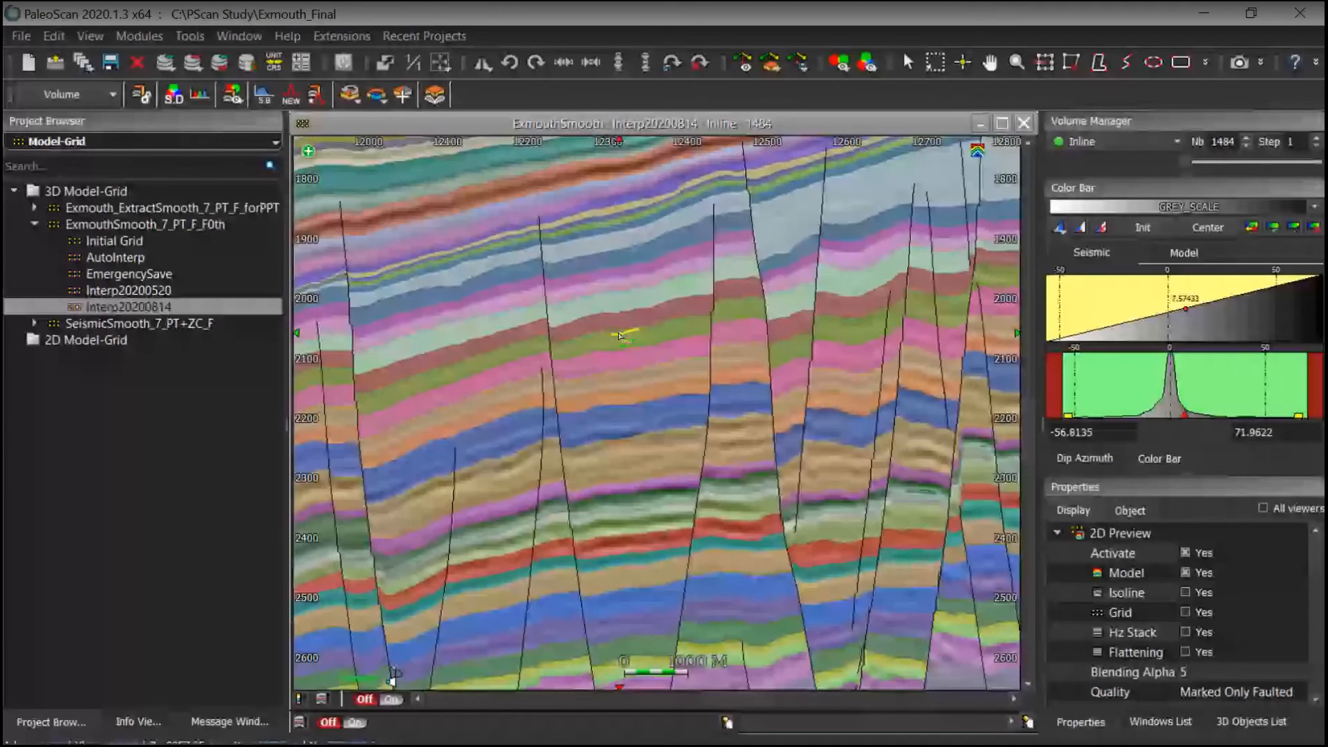
# Step: Replace the model overlay on the inline section with isolines and pan across the section
pyautogui.scroll(-5, 764, 366)
pyautogui.moveTo(853, 397); pyautogui.dragTo(769, 453, button='middle')
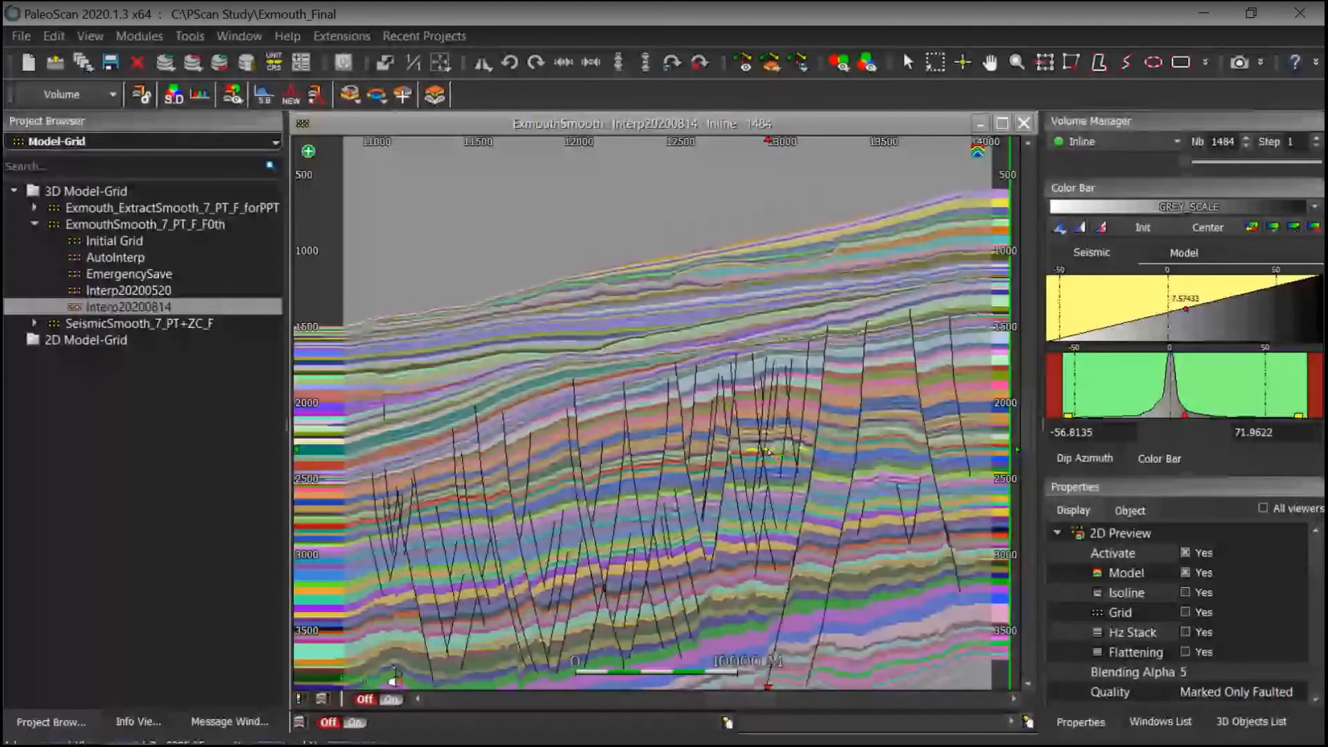
pyautogui.moveTo(769, 452); pyautogui.dragTo(763, 342, button='middle')
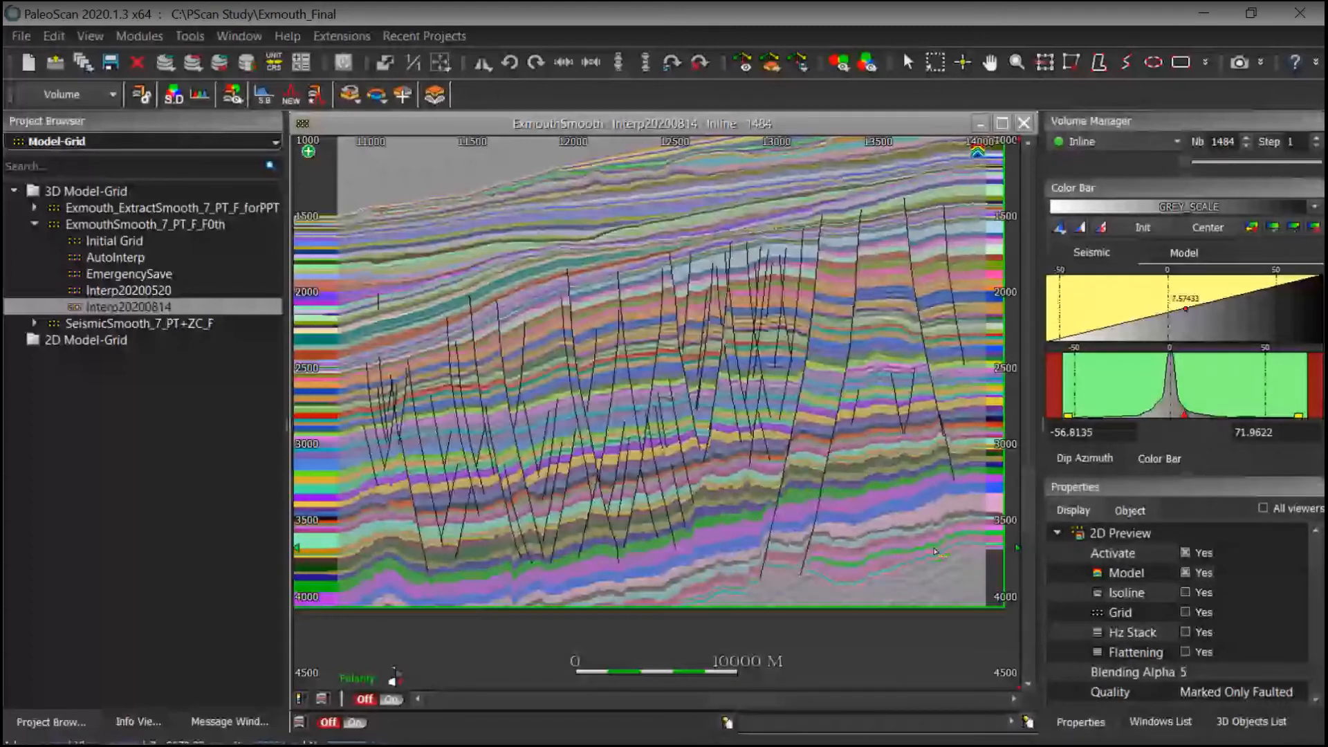
pyautogui.click(1185, 573)
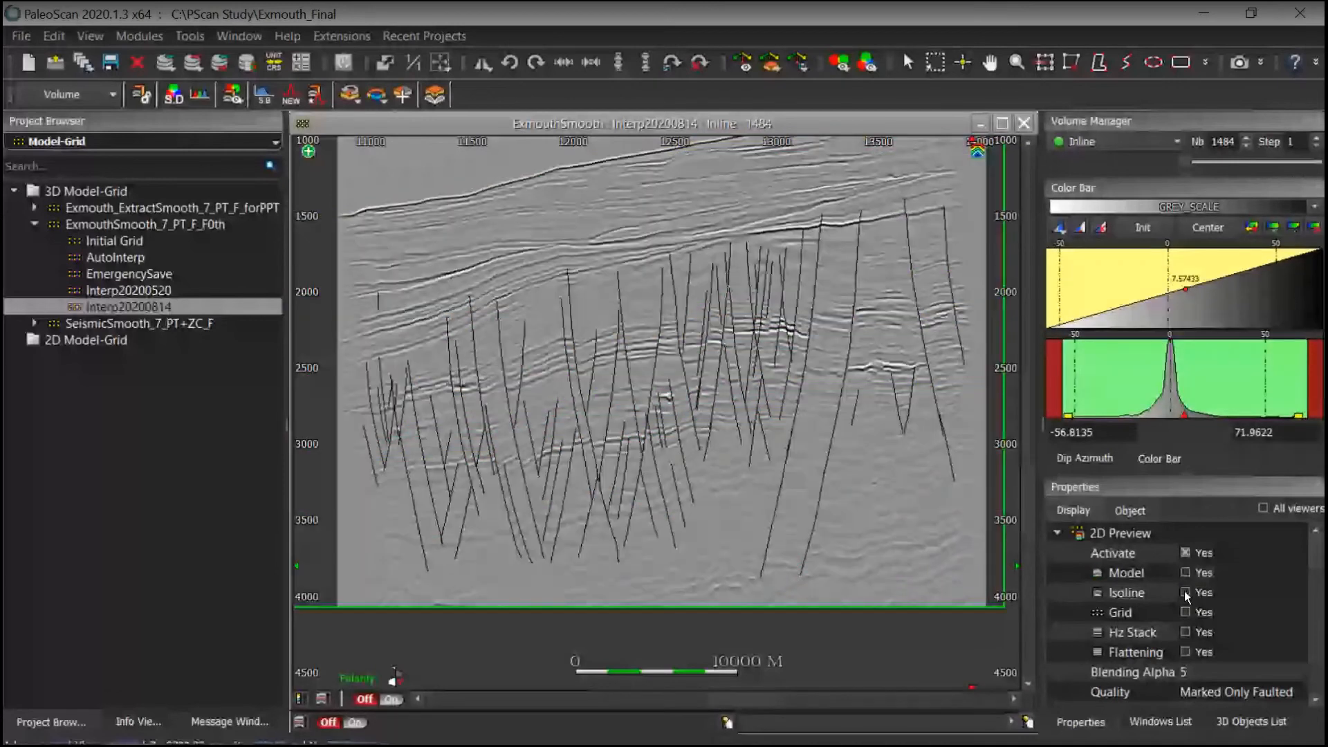
pyautogui.click(1184, 592)
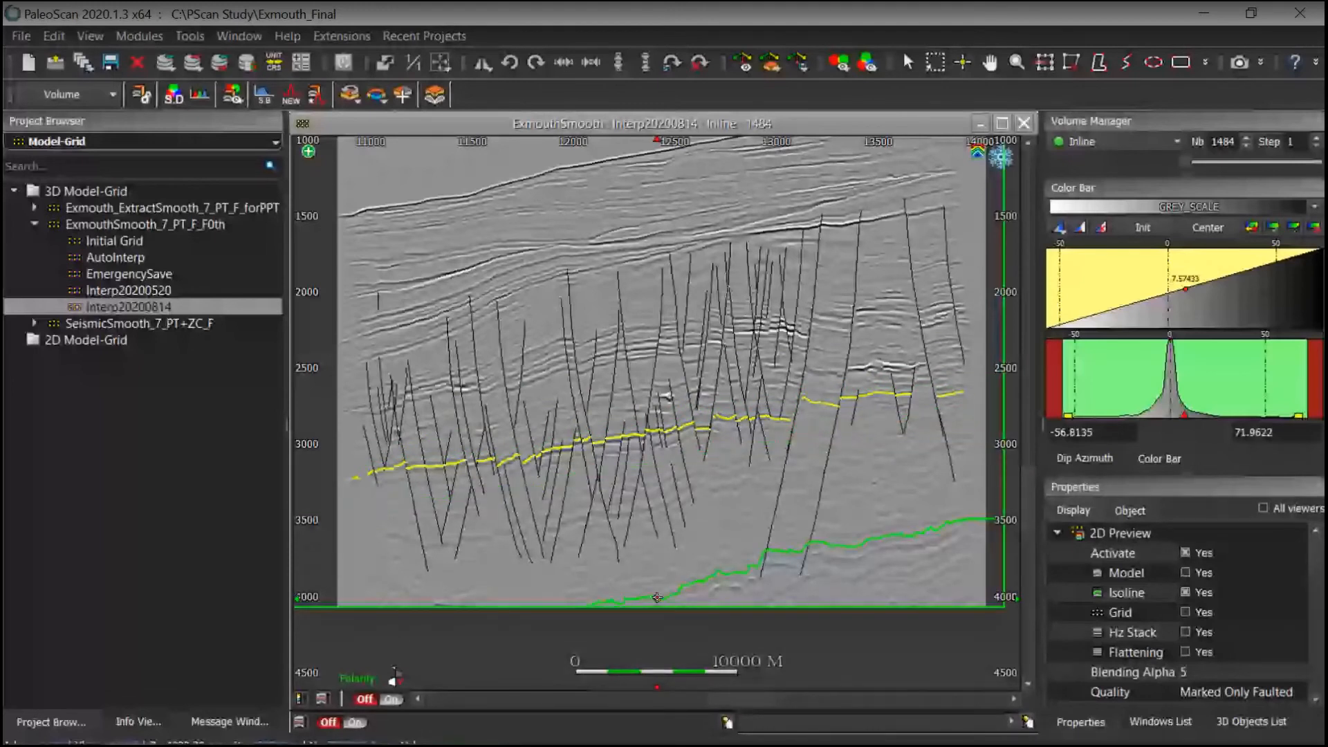
pyautogui.moveTo(657, 597); pyautogui.dragTo(678, 722, button='middle')
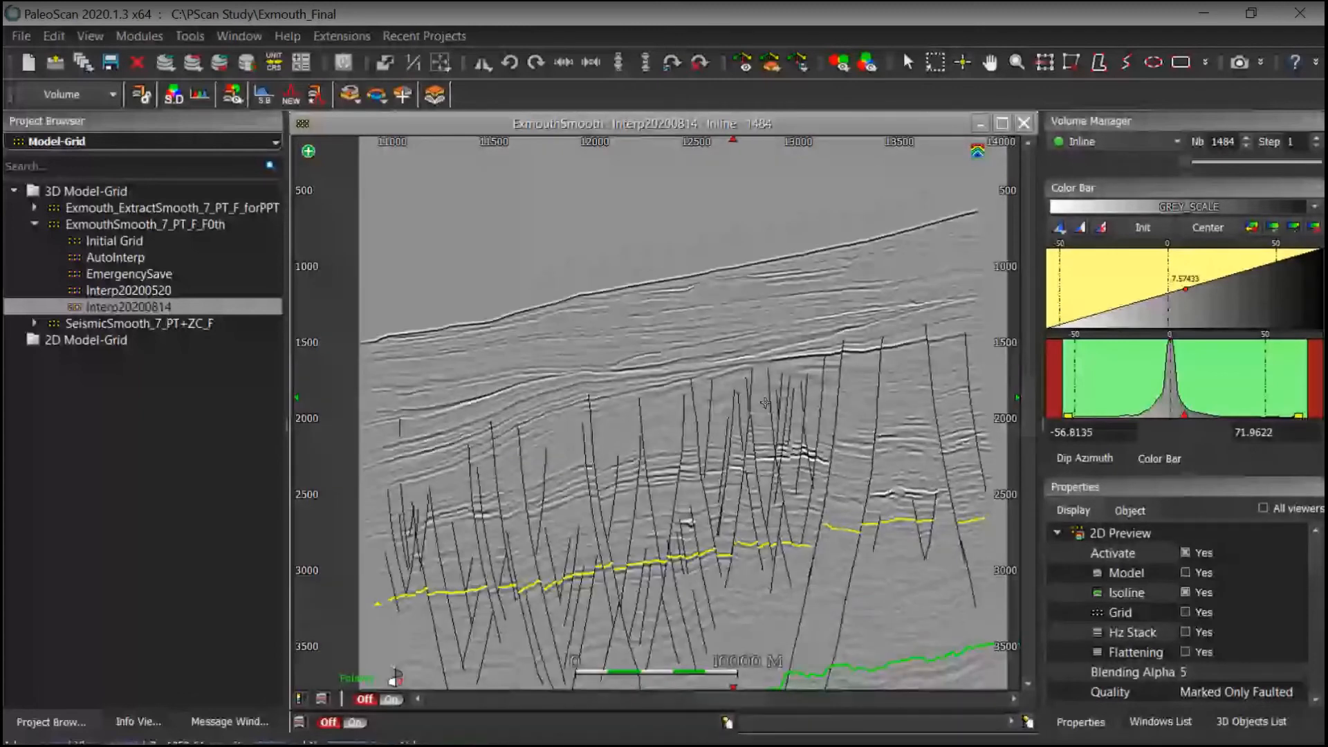
pyautogui.moveTo(751, 462); pyautogui.dragTo(725, 422, button='middle')
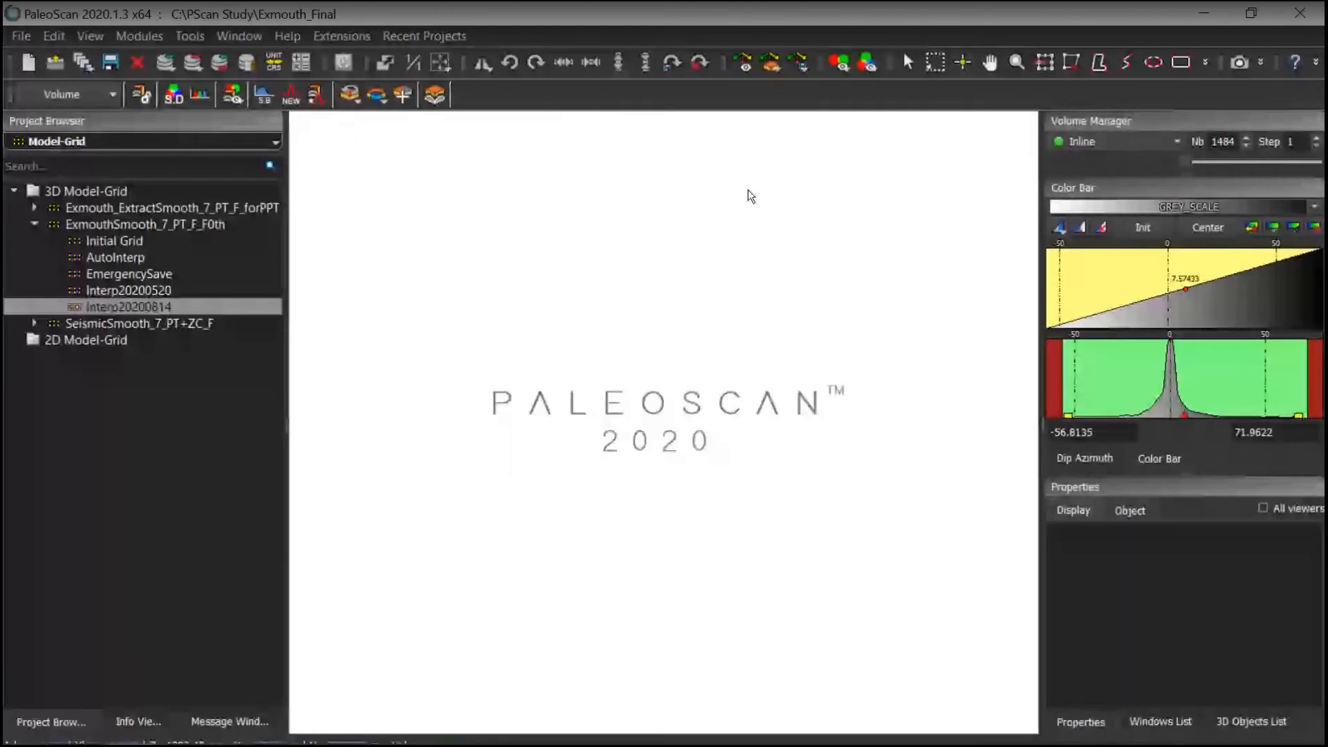
# Step: Open a new 2-channel volume blending viewer with Exmouth as the first channel and 3D_Model_No_Fault as the second
pyautogui.click(840, 63)
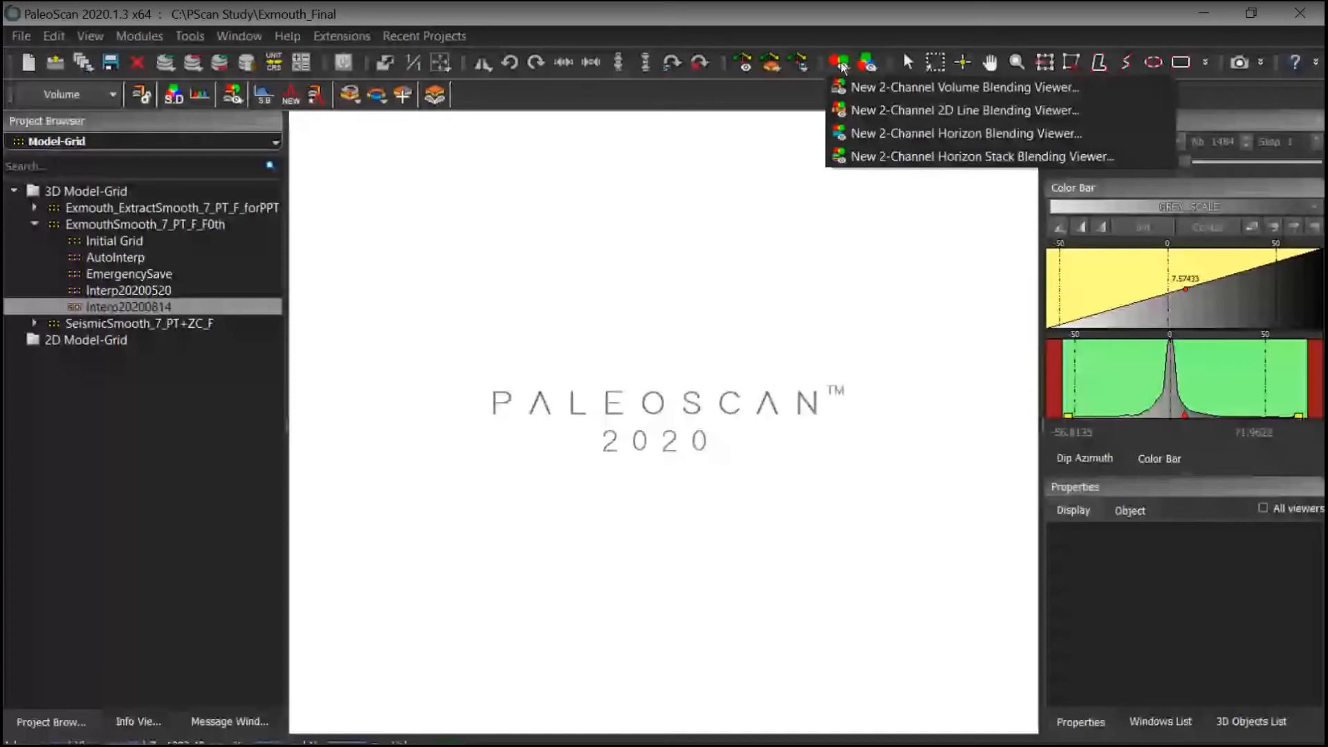
pyautogui.click(899, 87)
pyautogui.moveTo(112, 225); pyautogui.dragTo(397, 247)
pyautogui.click(130, 339)
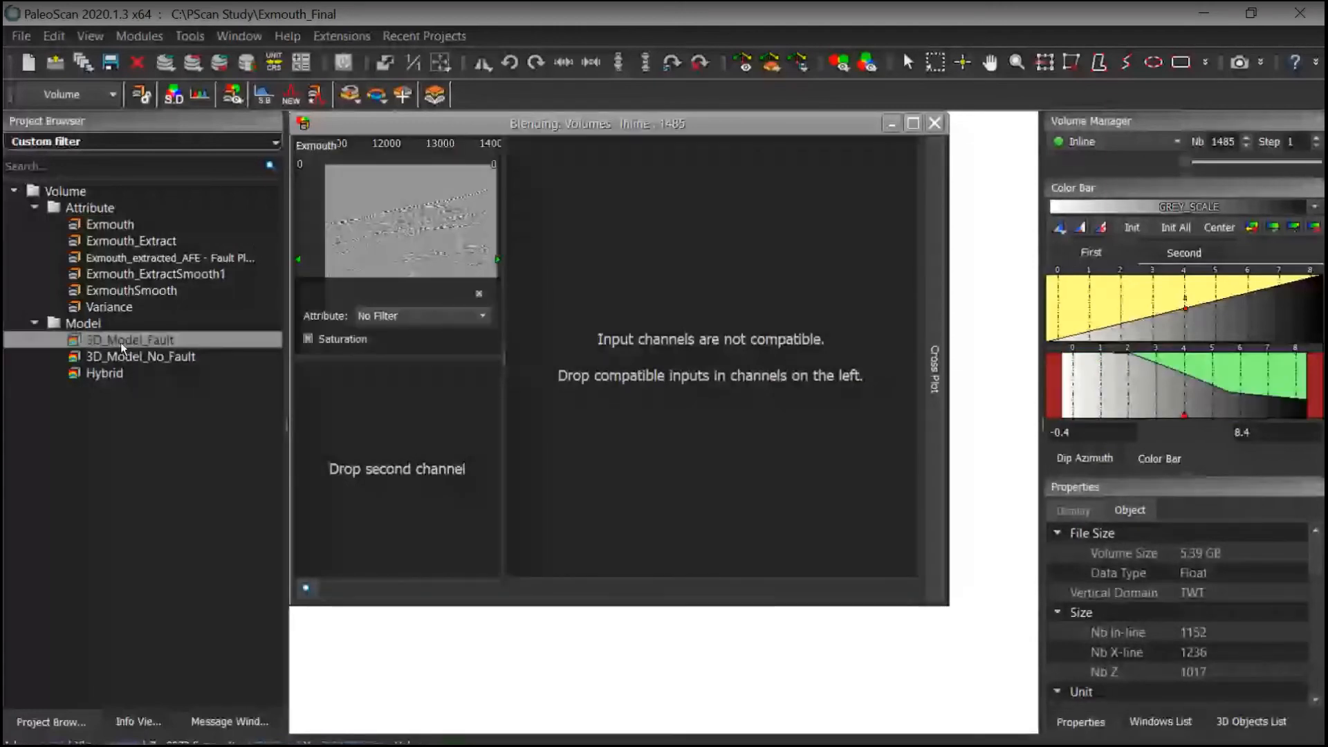
pyautogui.moveTo(124, 356); pyautogui.dragTo(471, 462)
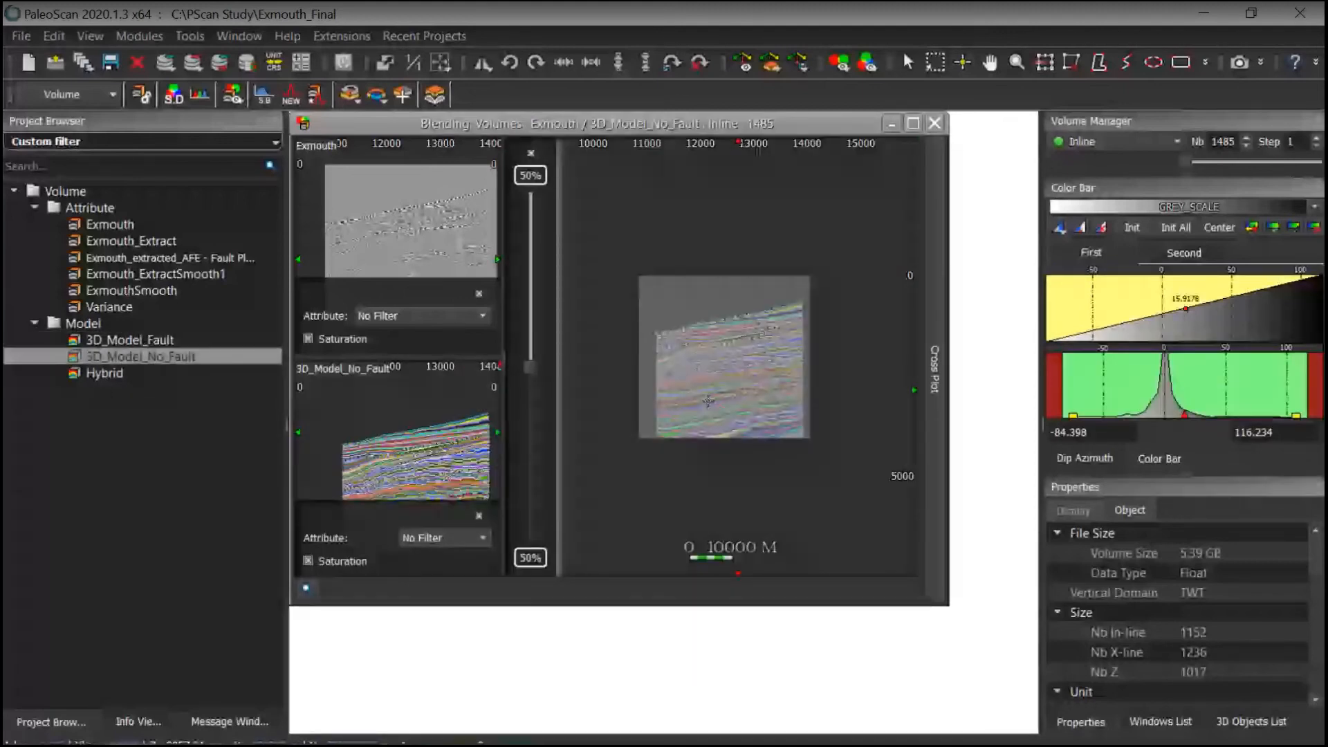
# Step: Open the Multi-Z model ExmouthSmooth_7_PT_F_F0thMrkdOnly in its own inline viewer
pyautogui.click(160, 142)
pyautogui.click(142, 524)
pyautogui.click(132, 506)
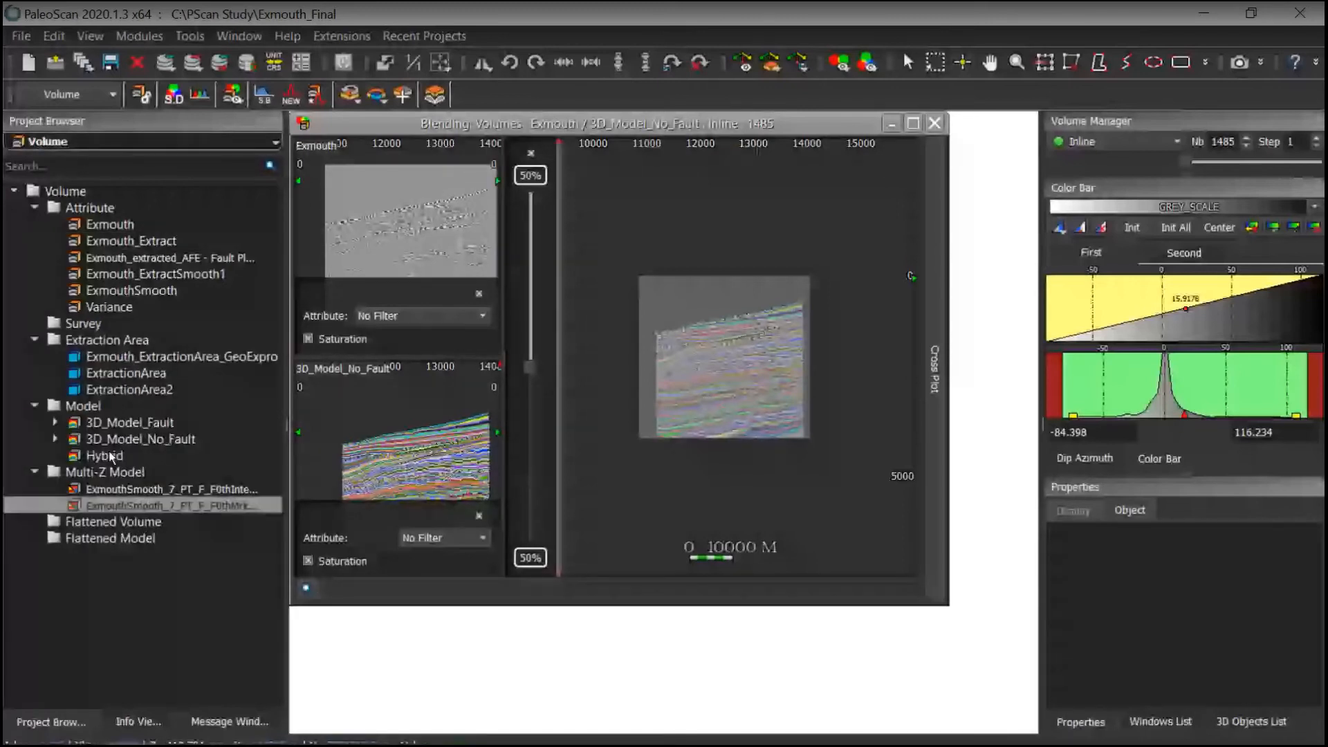
pyautogui.click(125, 489)
pyautogui.moveTo(286, 433); pyautogui.dragTo(323, 433)
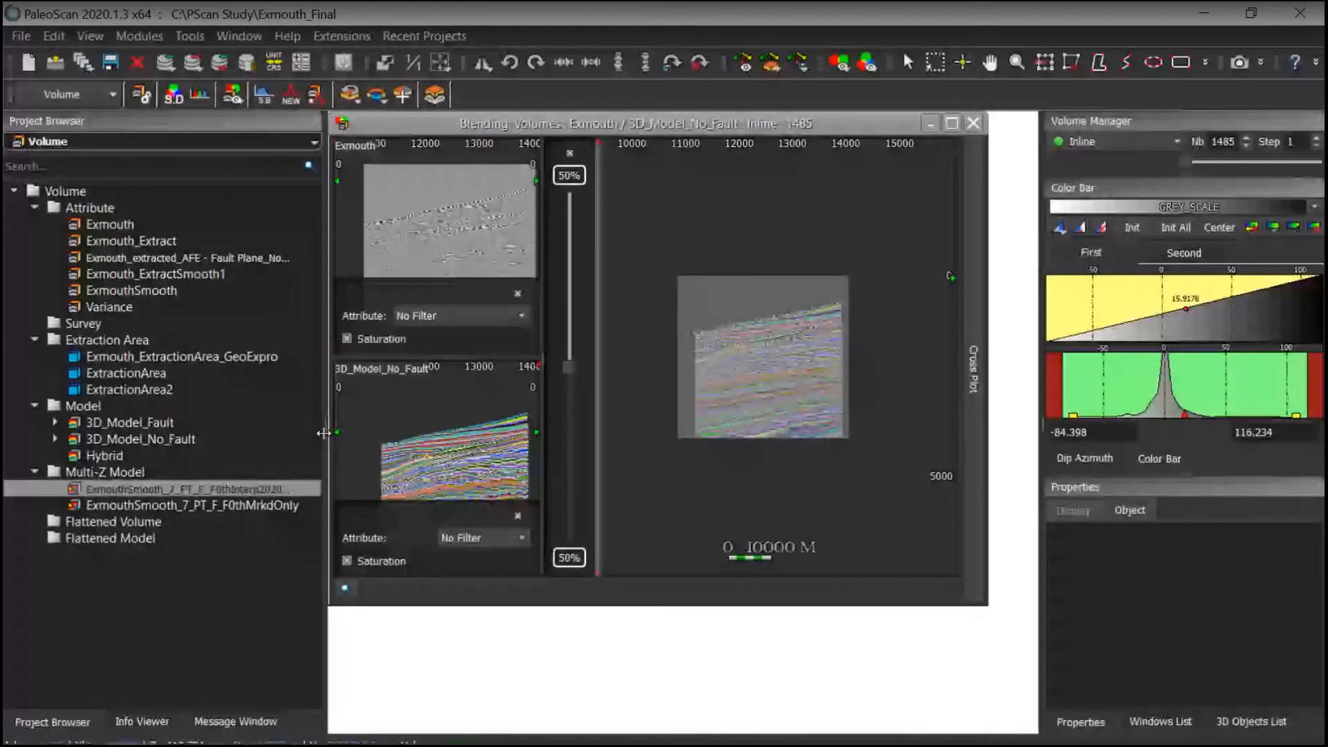
pyautogui.click(190, 504)
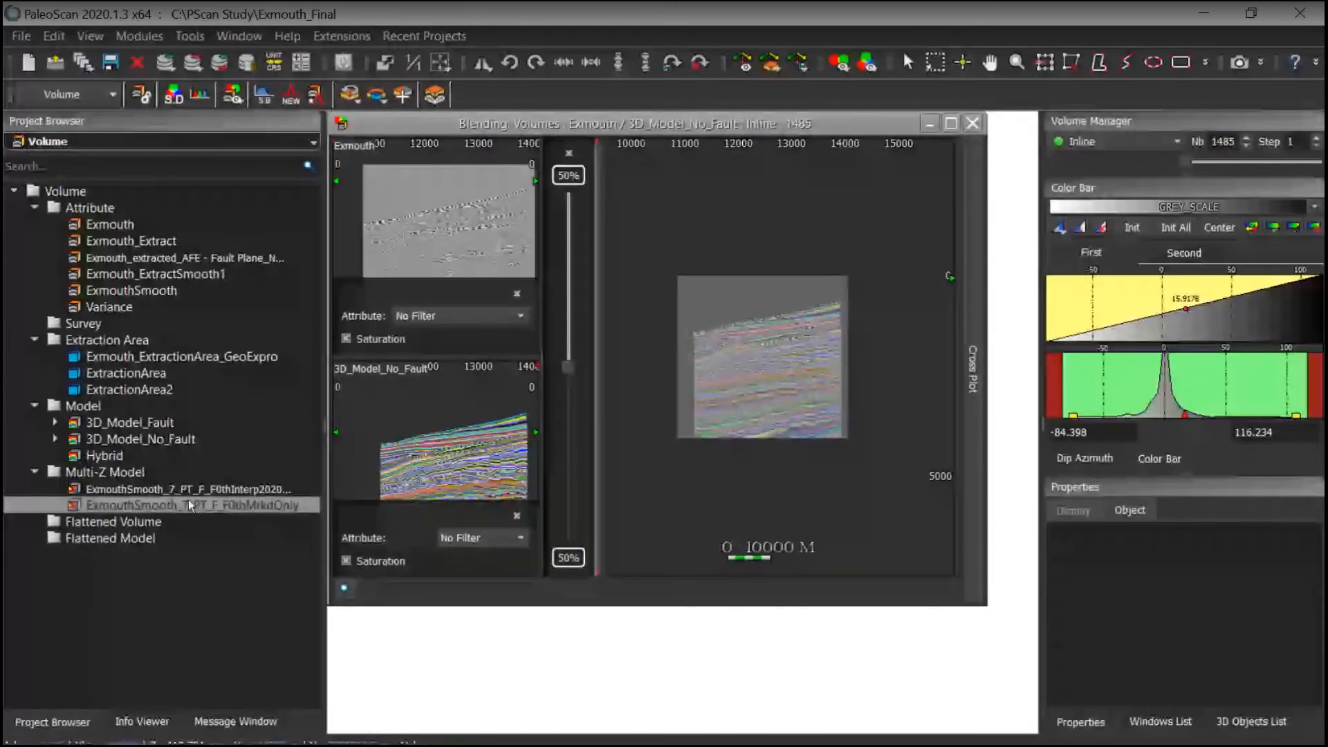
pyautogui.doubleClick(188, 501)
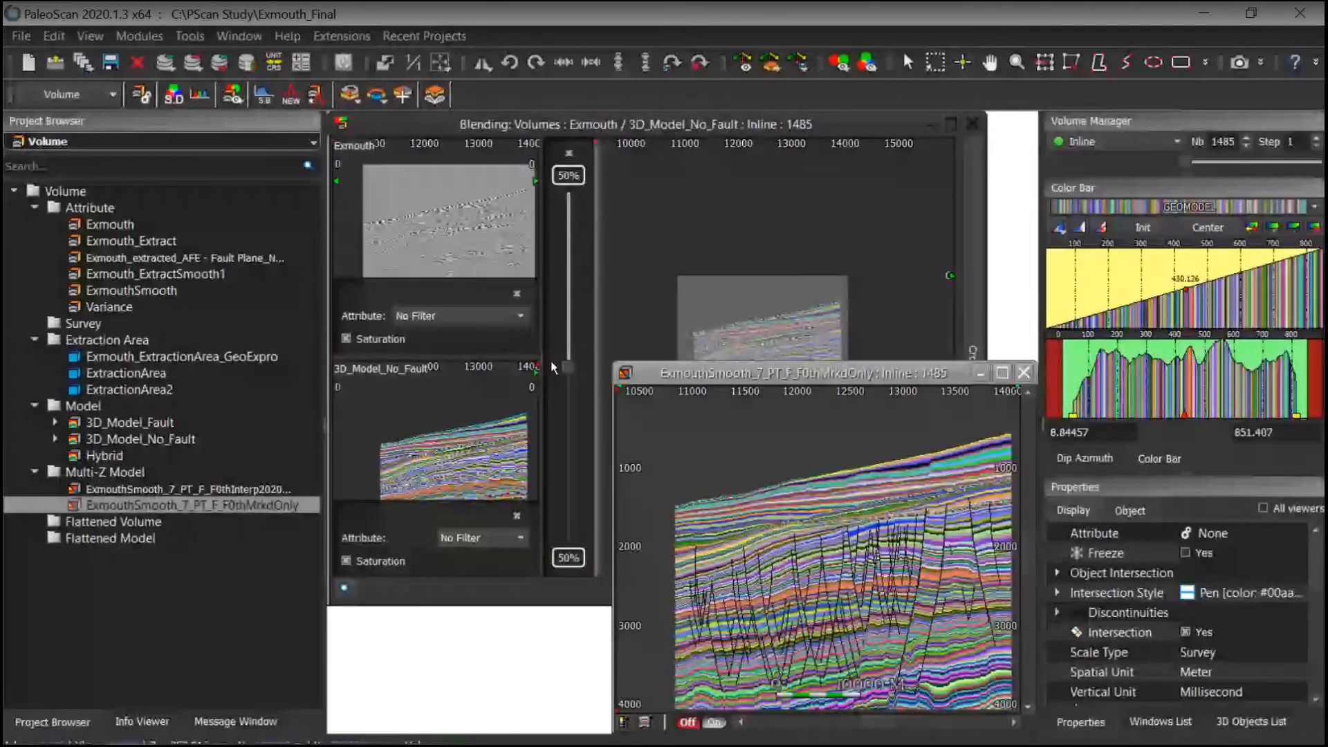
# Step: Stack the blending viewer above the model viewer and set the blend to 3% Exmouth and 97% model
pyautogui.moveTo(554, 367); pyautogui.dragTo(413, 346)
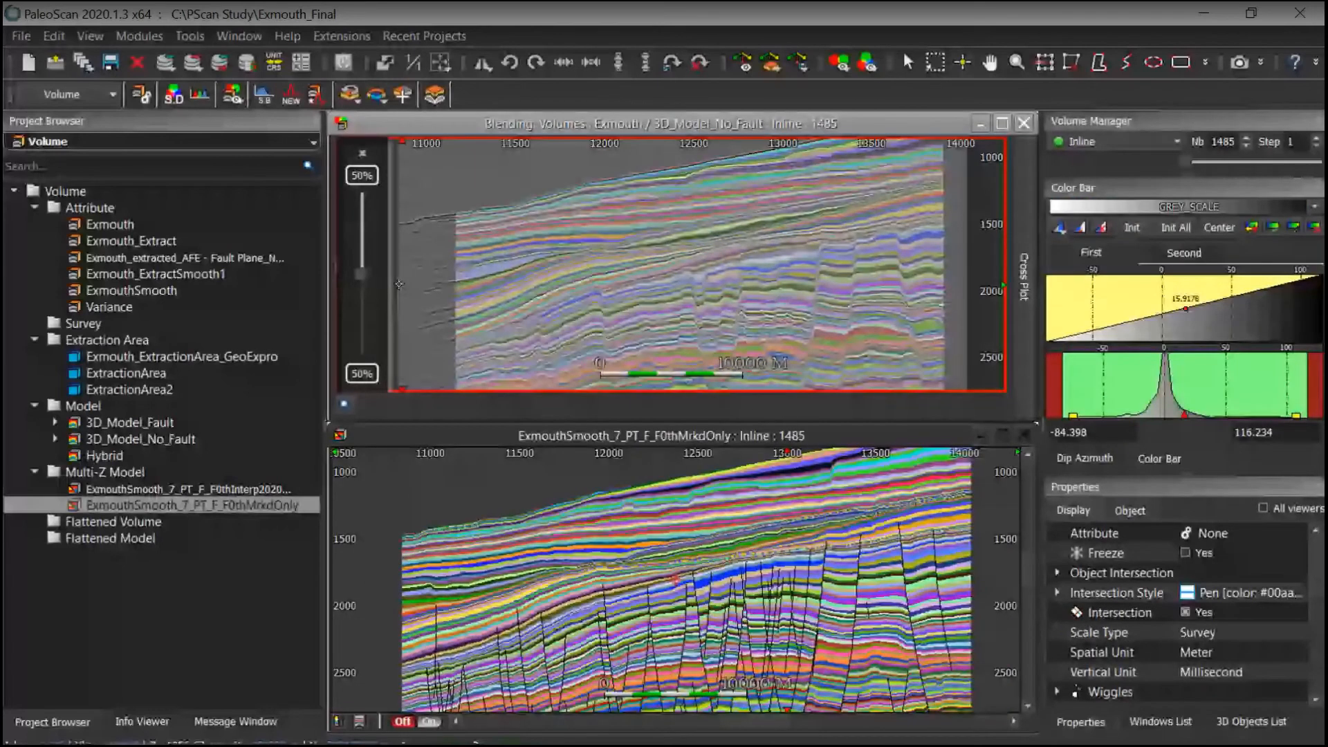
pyautogui.moveTo(361, 272); pyautogui.dragTo(362, 202)
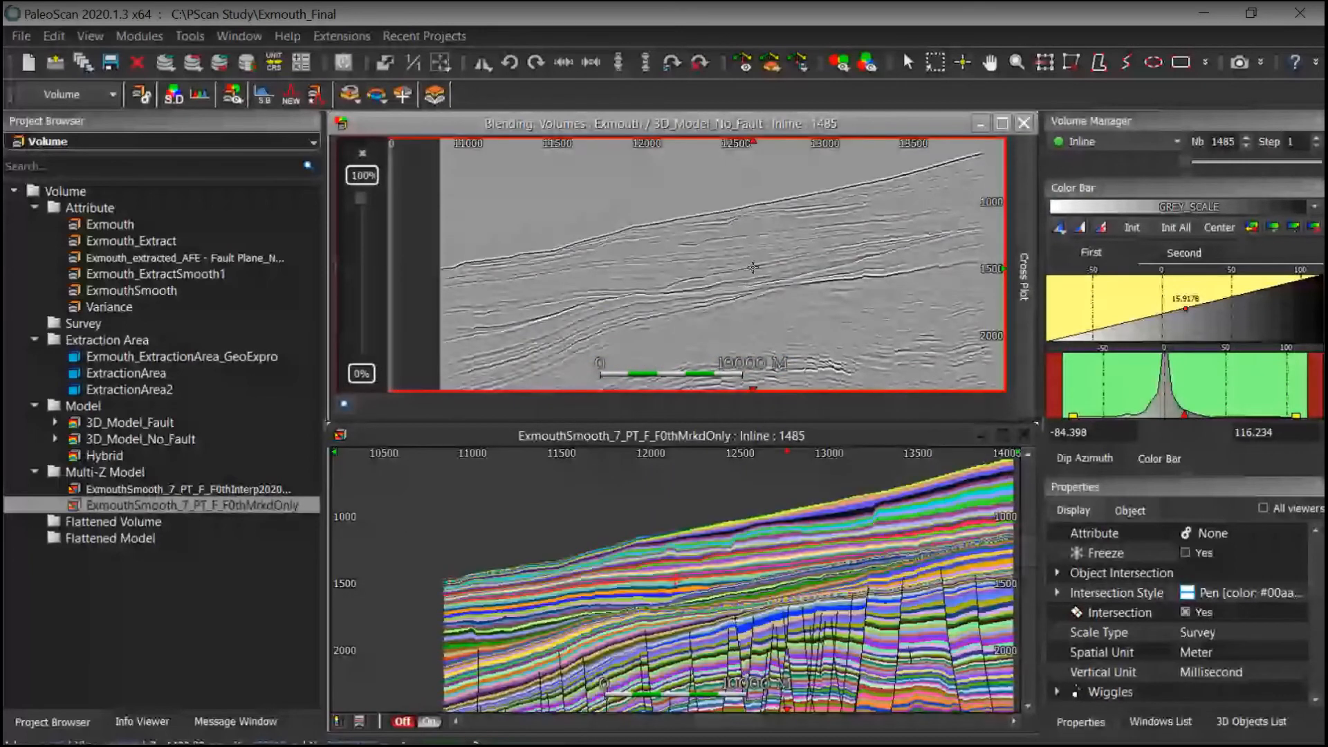
pyautogui.moveTo(753, 267); pyautogui.dragTo(749, 283, button='middle')
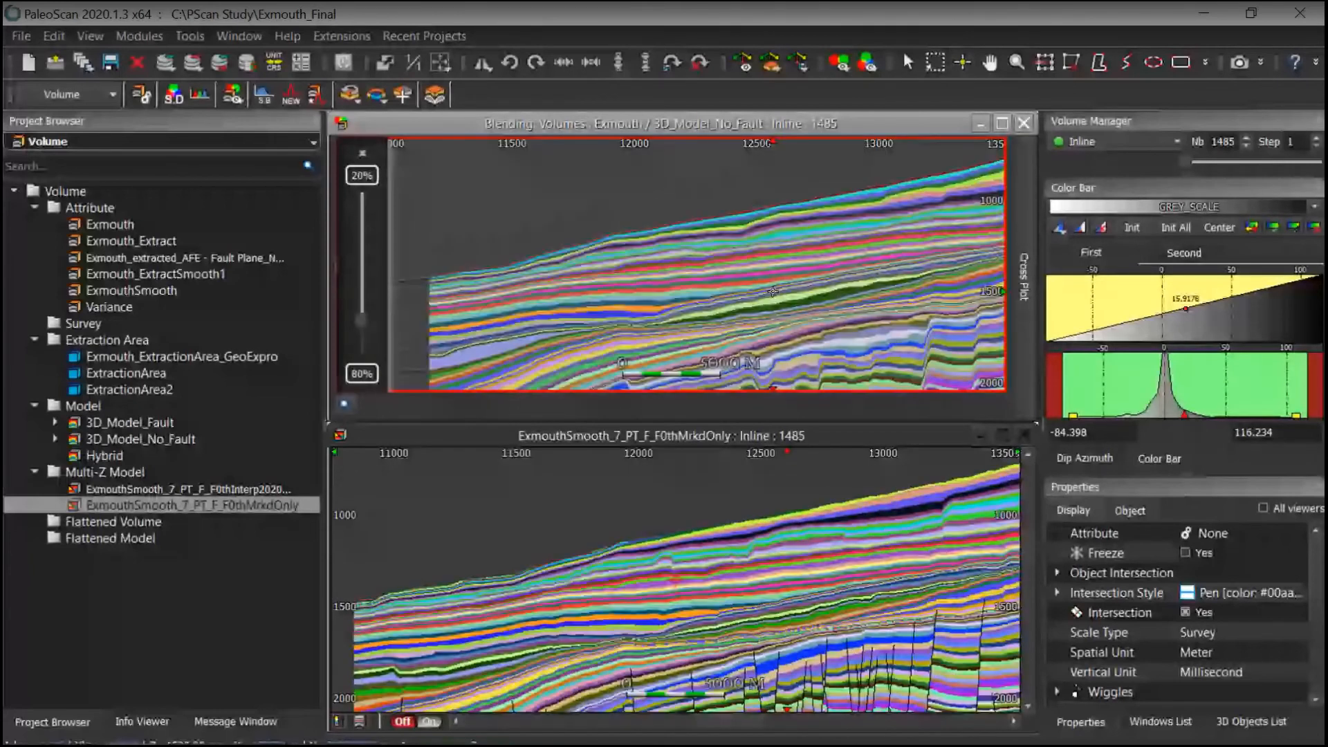
pyautogui.moveTo(773, 291); pyautogui.dragTo(721, 259, button='middle')
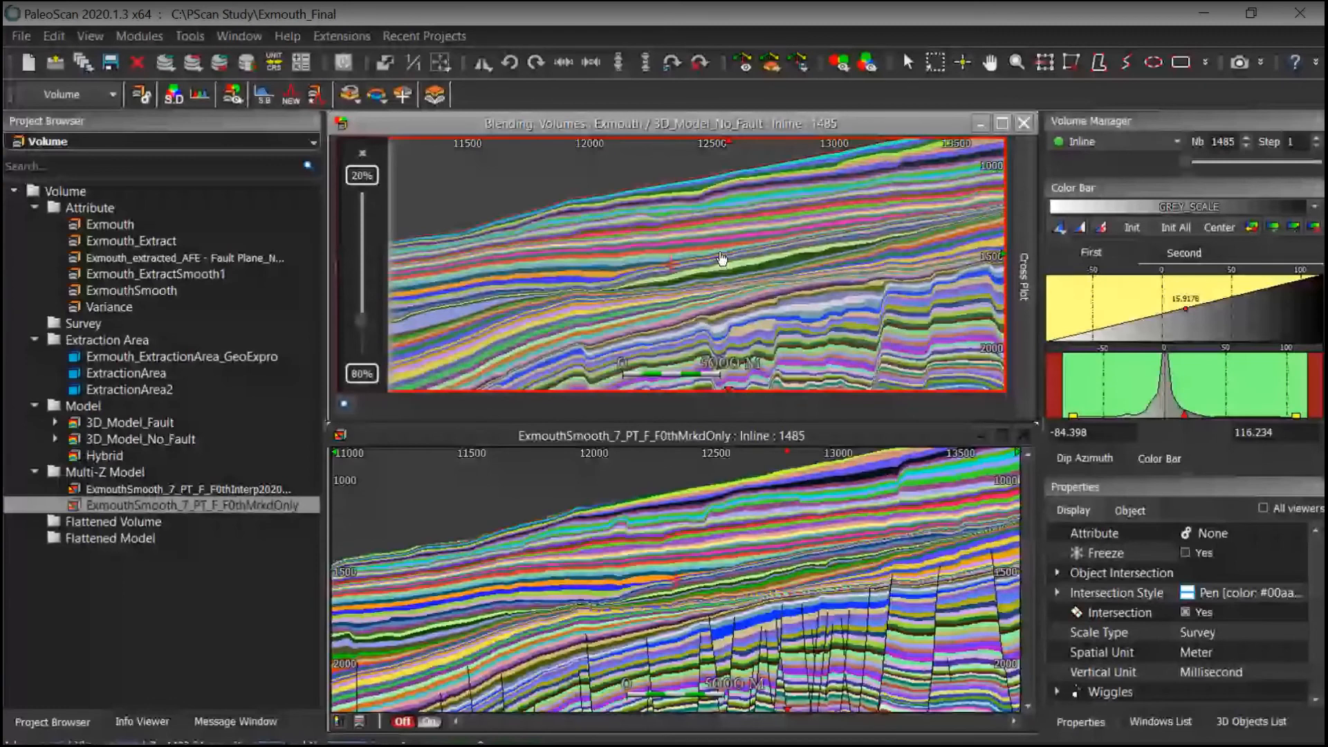
pyautogui.click(367, 175)
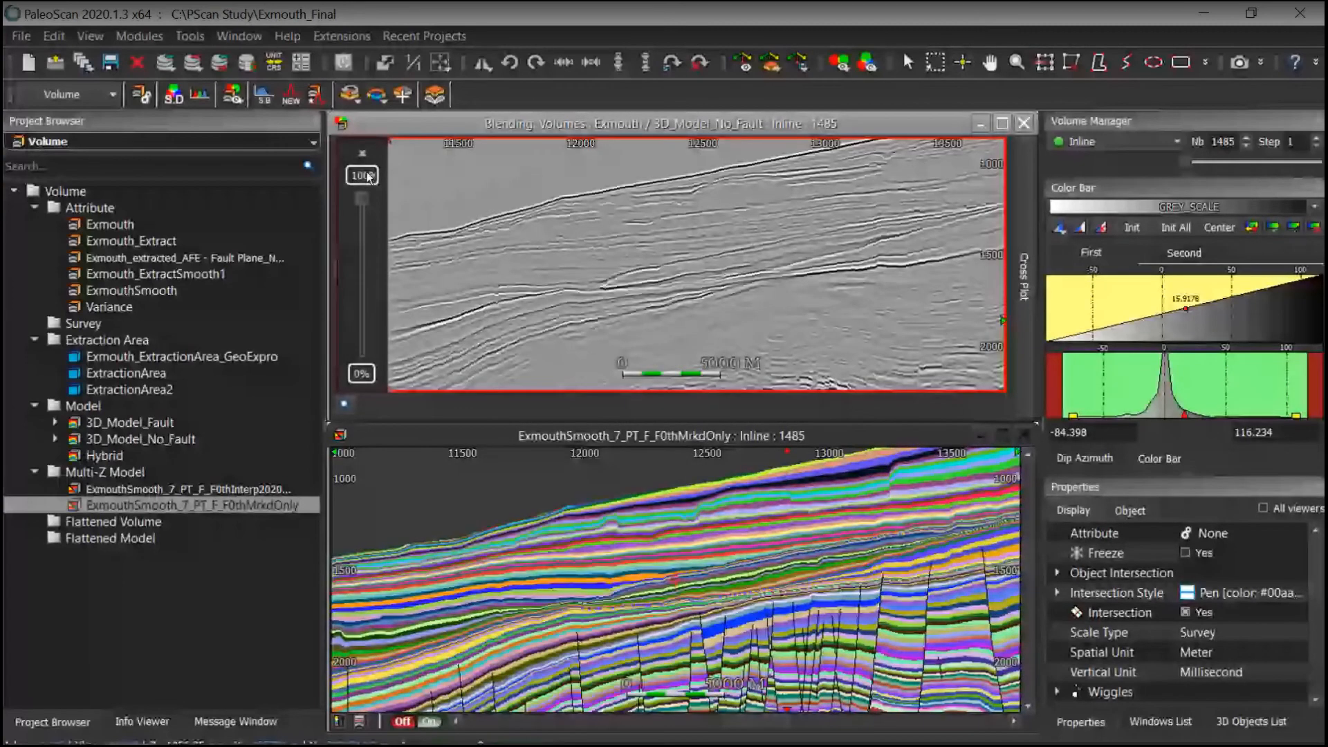
pyautogui.moveTo(361, 199); pyautogui.dragTo(385, 258)
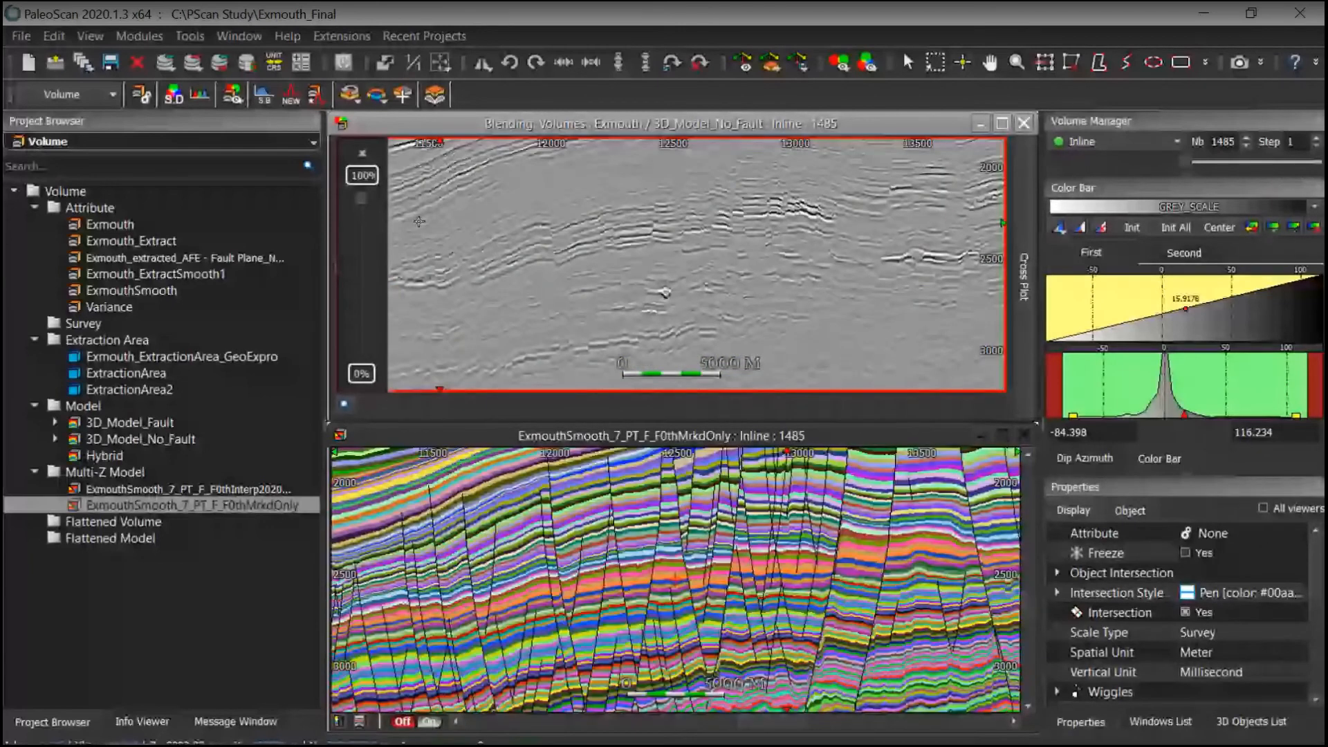
pyautogui.click(359, 284)
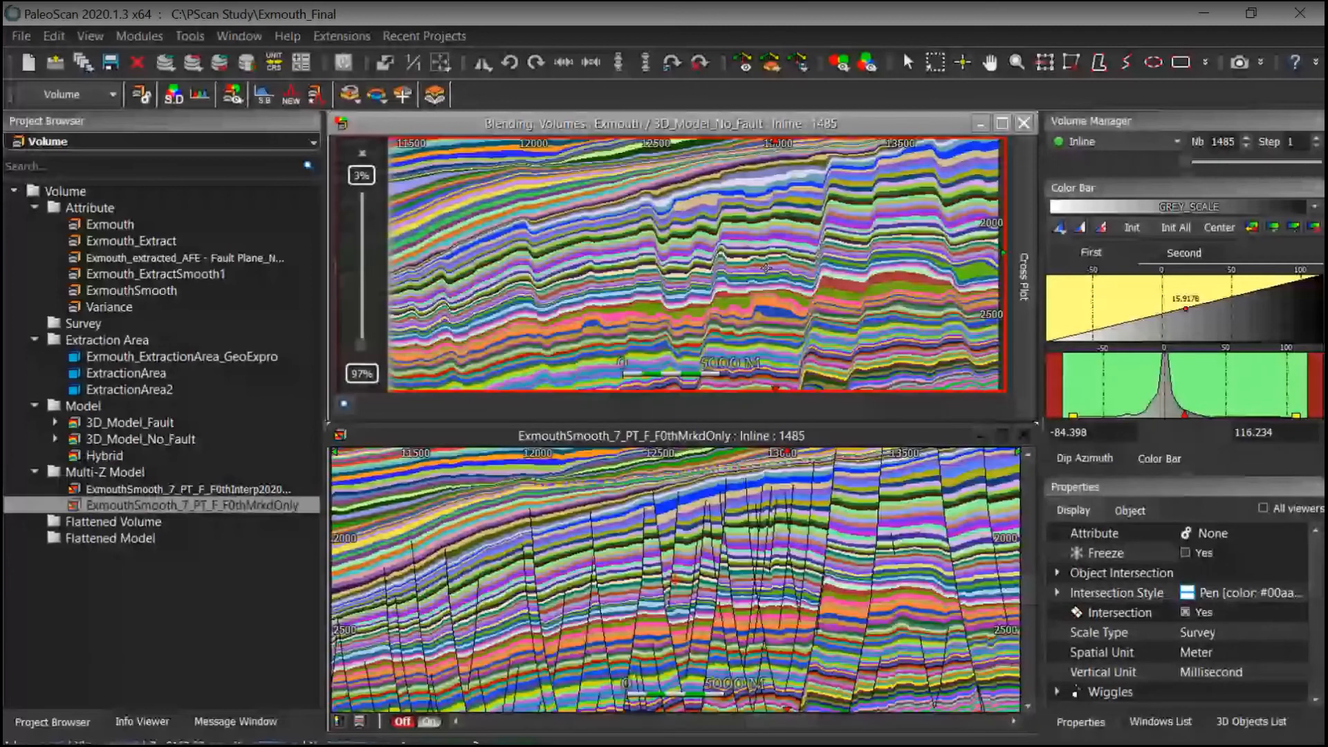
# Step: Pan and zoom through both viewers to compare the no-fault model with the marked-only faulted model
pyautogui.moveTo(765, 268); pyautogui.dragTo(702, 296)
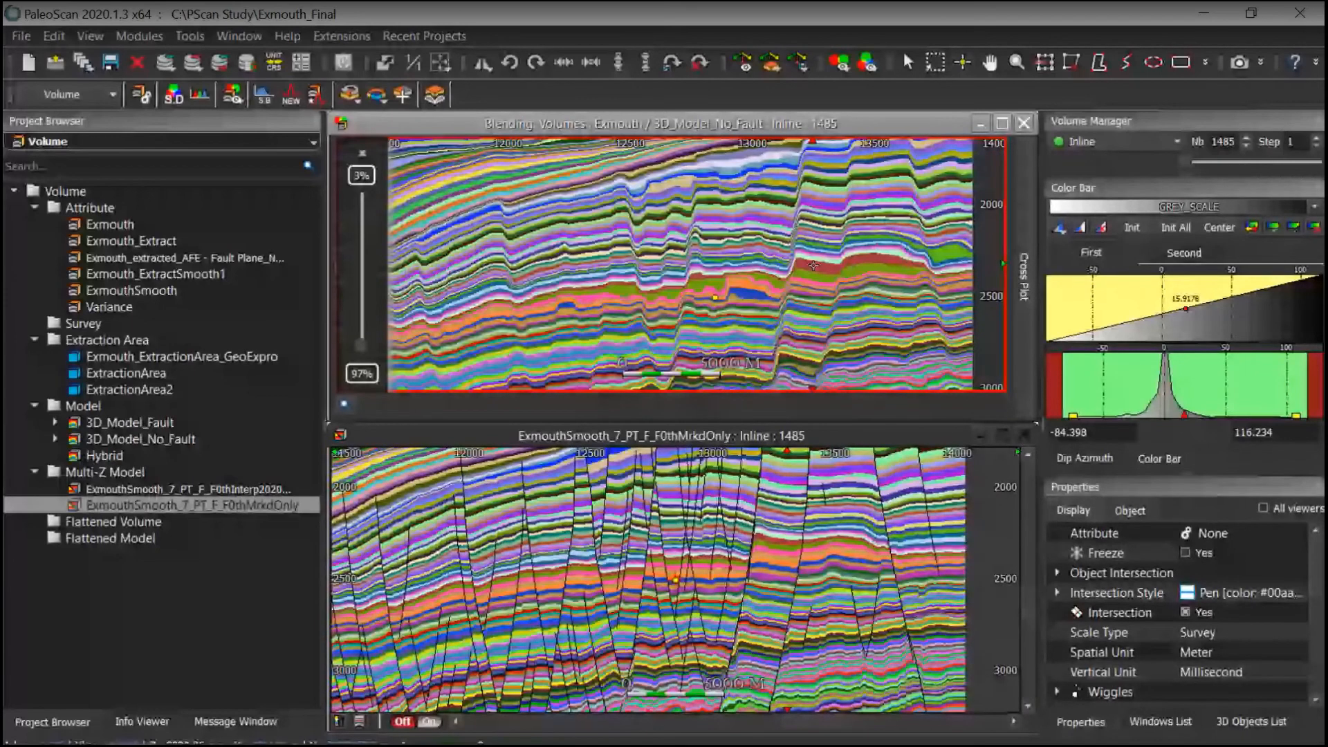
pyautogui.moveTo(812, 265); pyautogui.dragTo(788, 291)
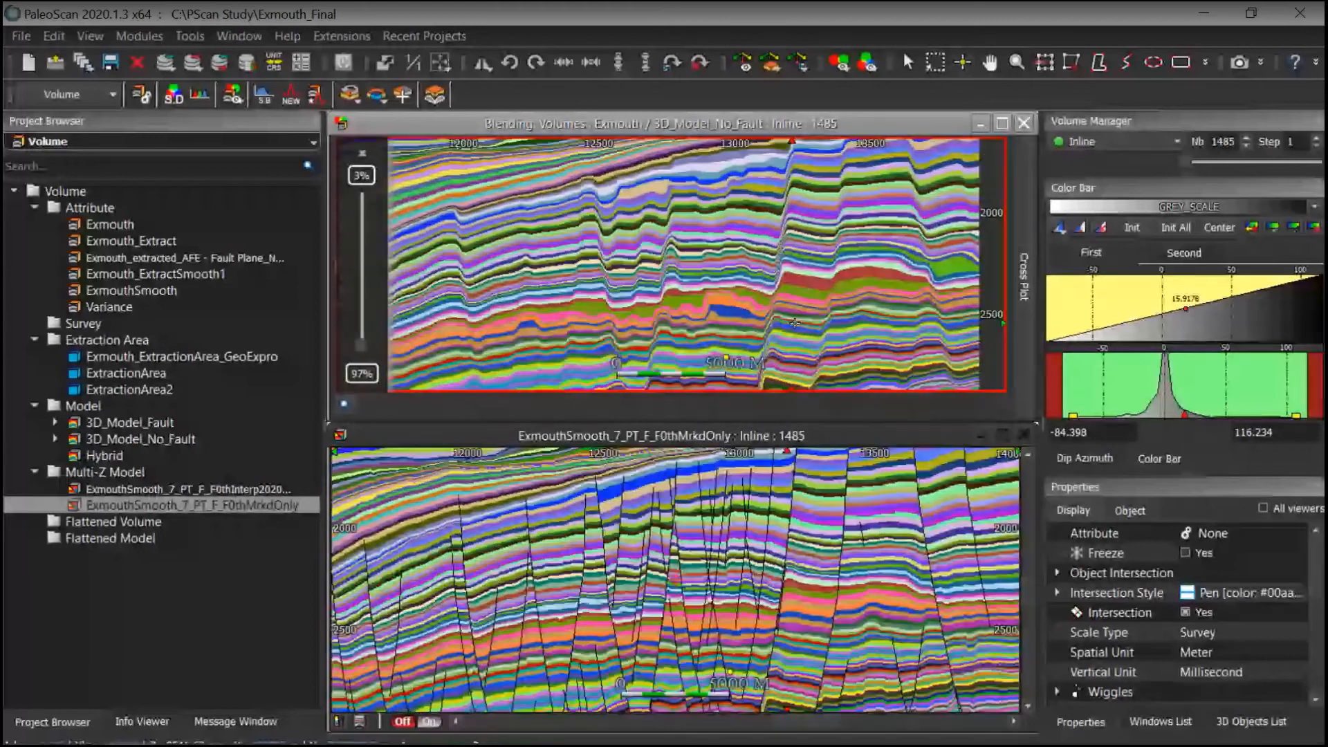
pyautogui.moveTo(794, 323); pyautogui.dragTo(764, 312)
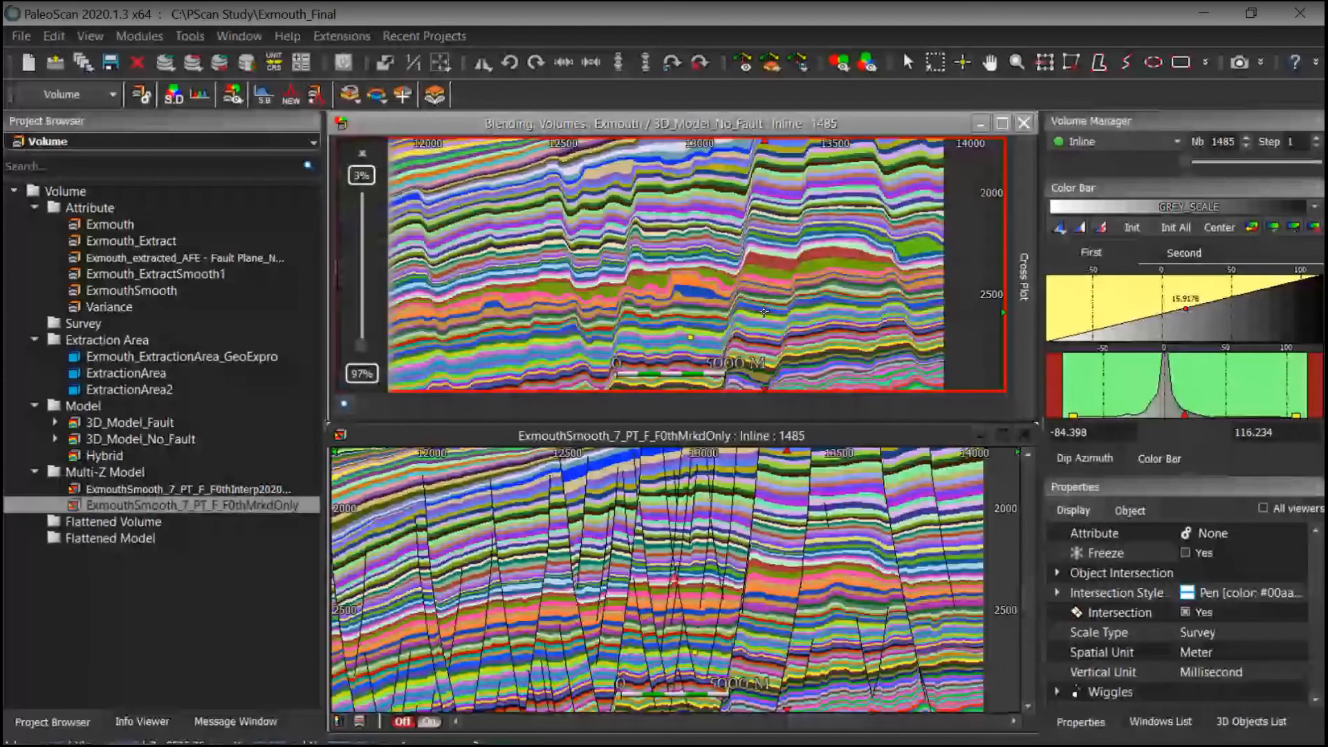
pyautogui.scroll(1, 666, 298)
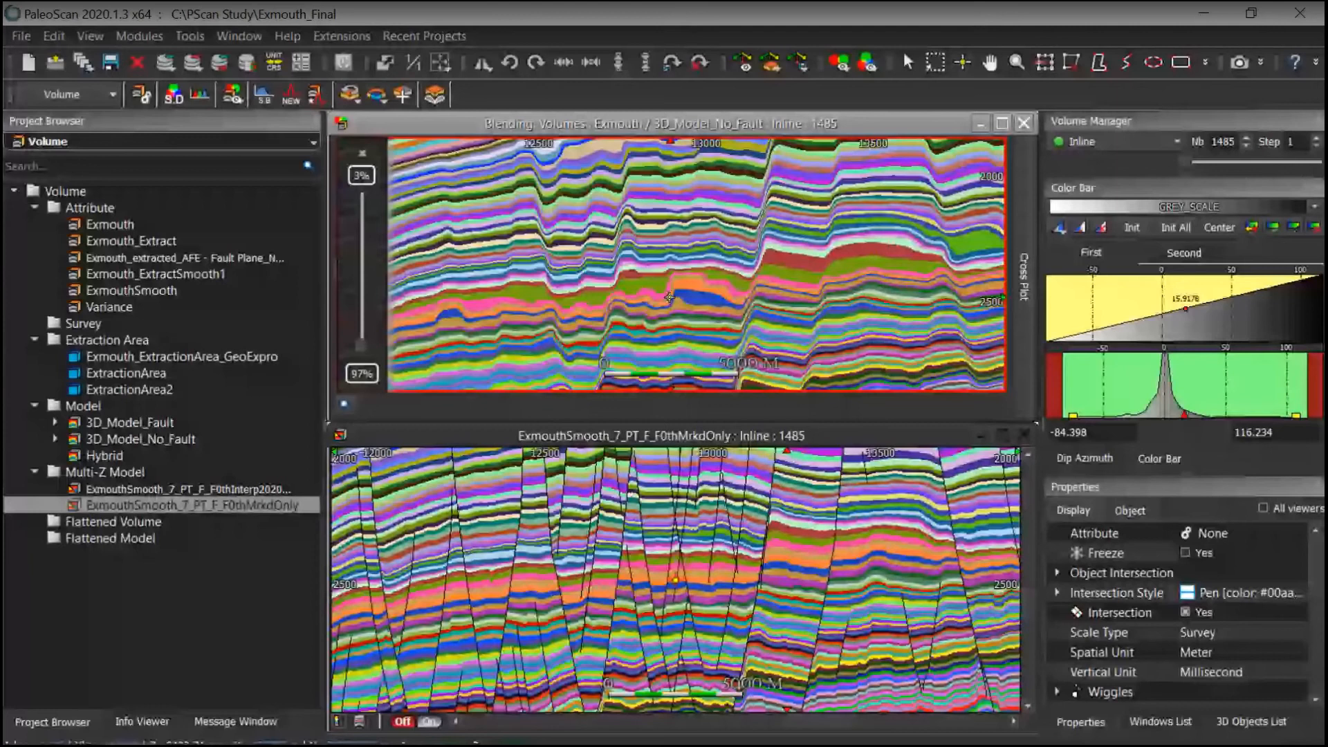
pyautogui.moveTo(822, 240); pyautogui.dragTo(896, 296, button='middle')
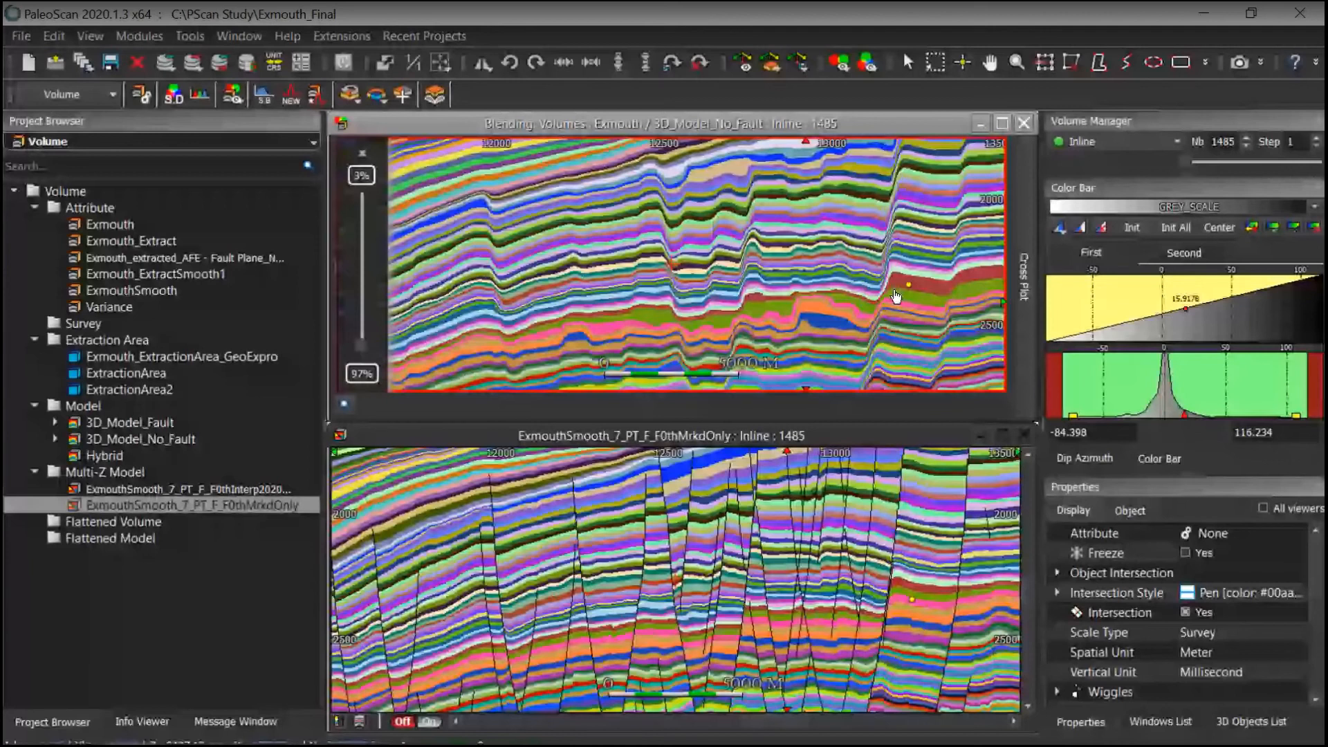
pyautogui.moveTo(715, 339); pyautogui.dragTo(654, 300, button='middle')
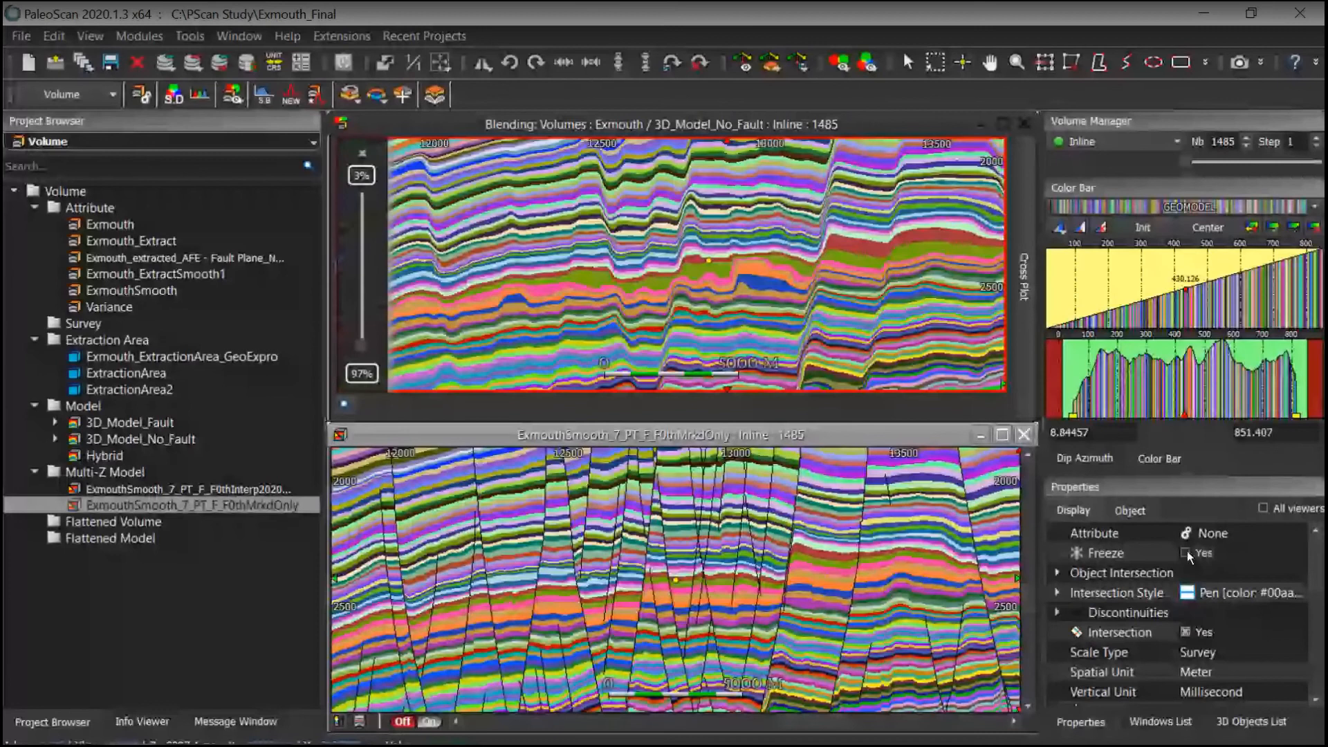
# Step: Freeze the marked-only model viewer and pan the blended section independently to compare them
pyautogui.click(1185, 552)
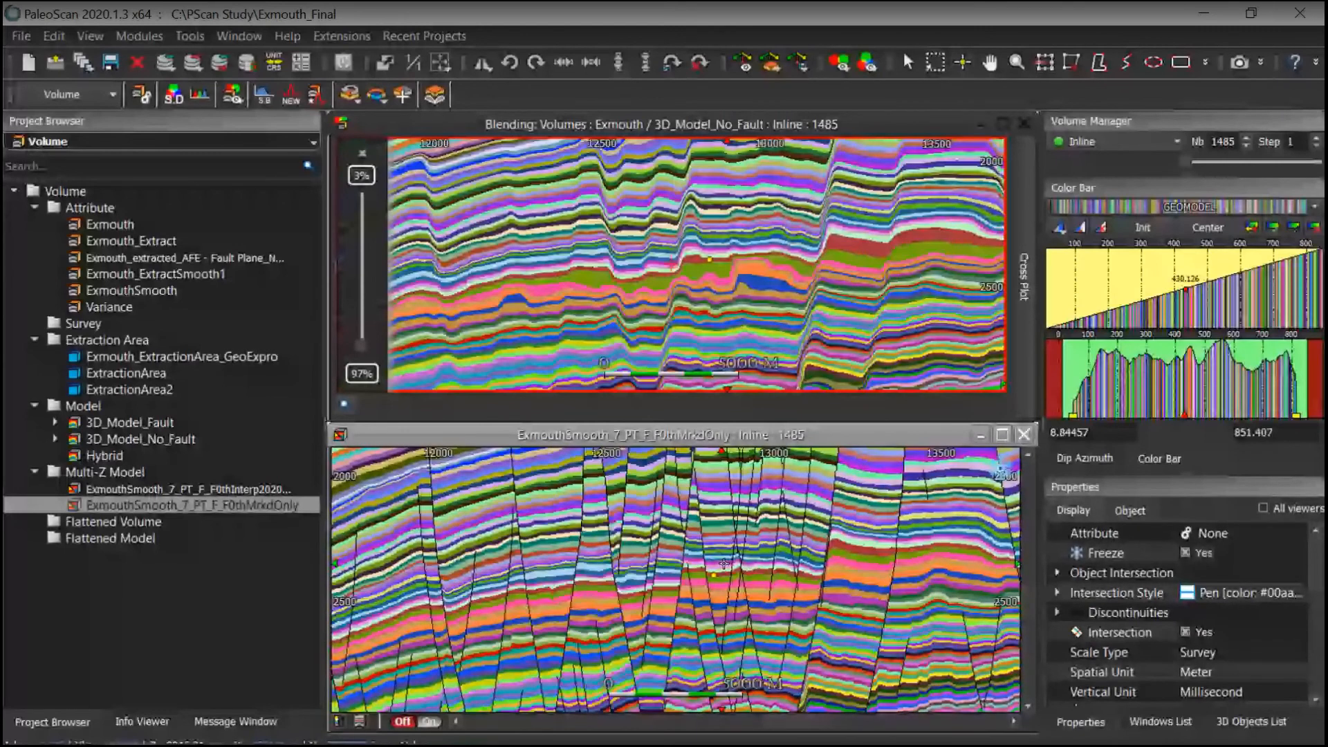
pyautogui.moveTo(750, 580); pyautogui.dragTo(779, 612, button='middle')
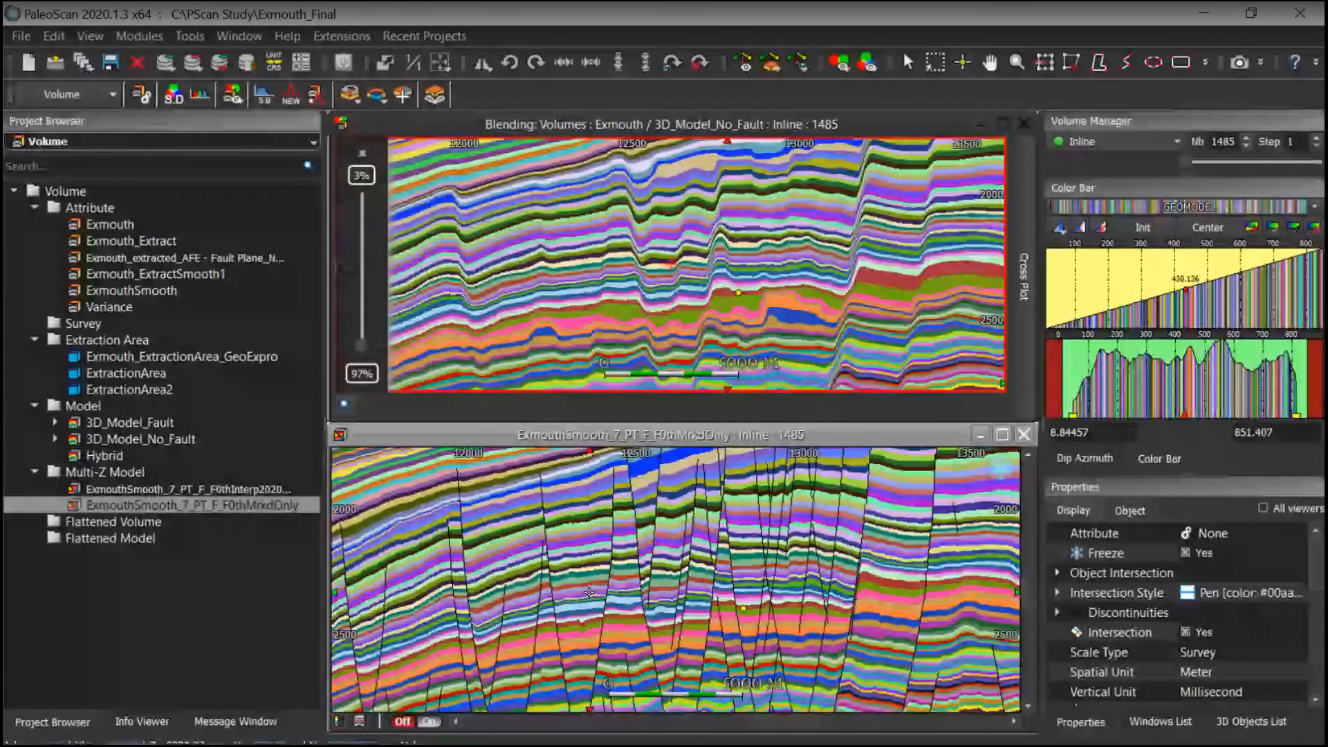
pyautogui.click(813, 602)
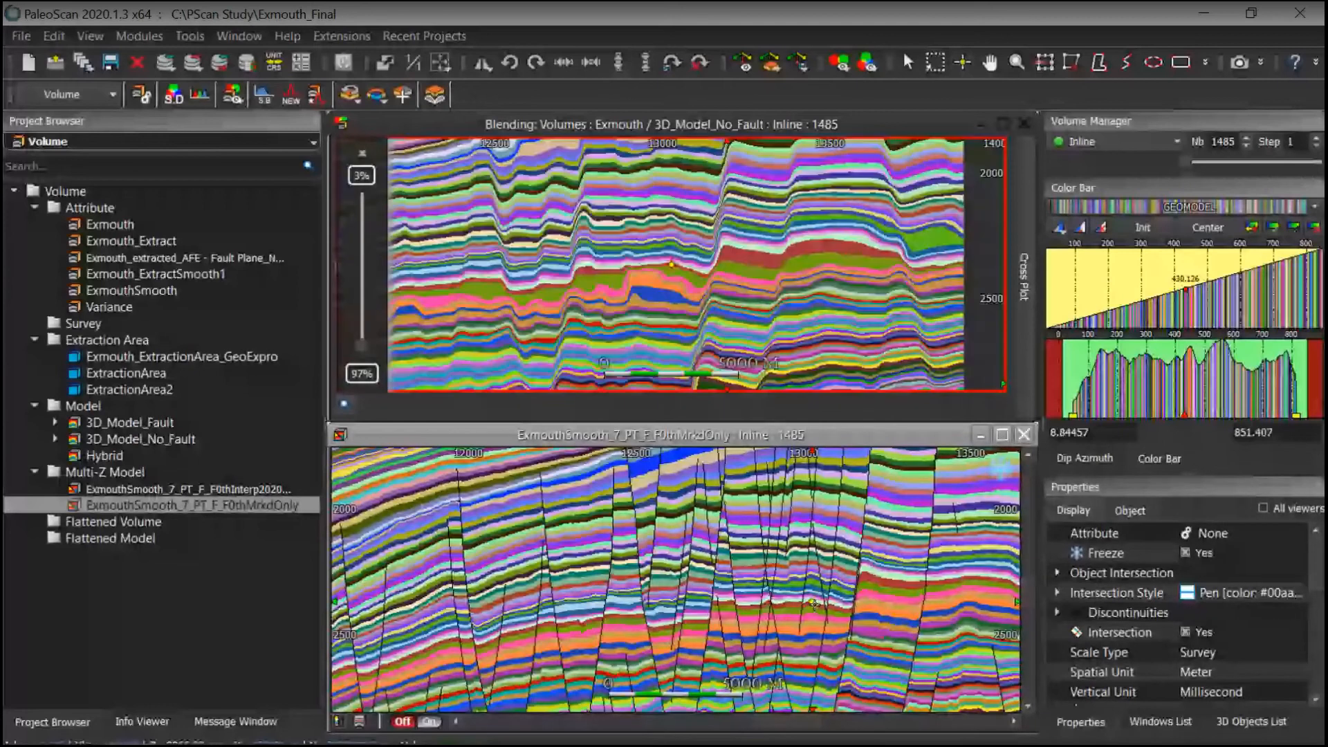
pyautogui.click(850, 614)
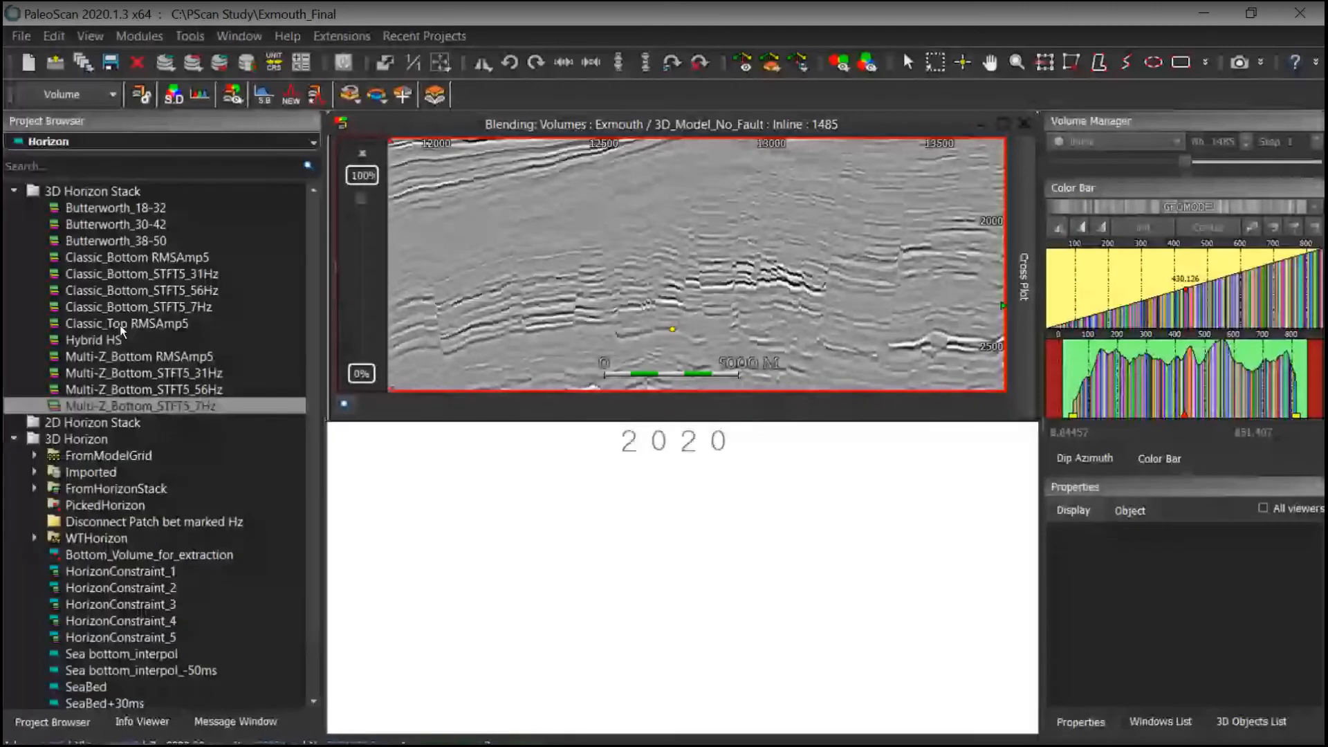
# Step: Filter the project browser to horizons and open the Classic_Bottom RMSAmp5 and Multi-Z_Bottom RMSAmp5 horizon maps side by side
pyautogui.click(119, 325)
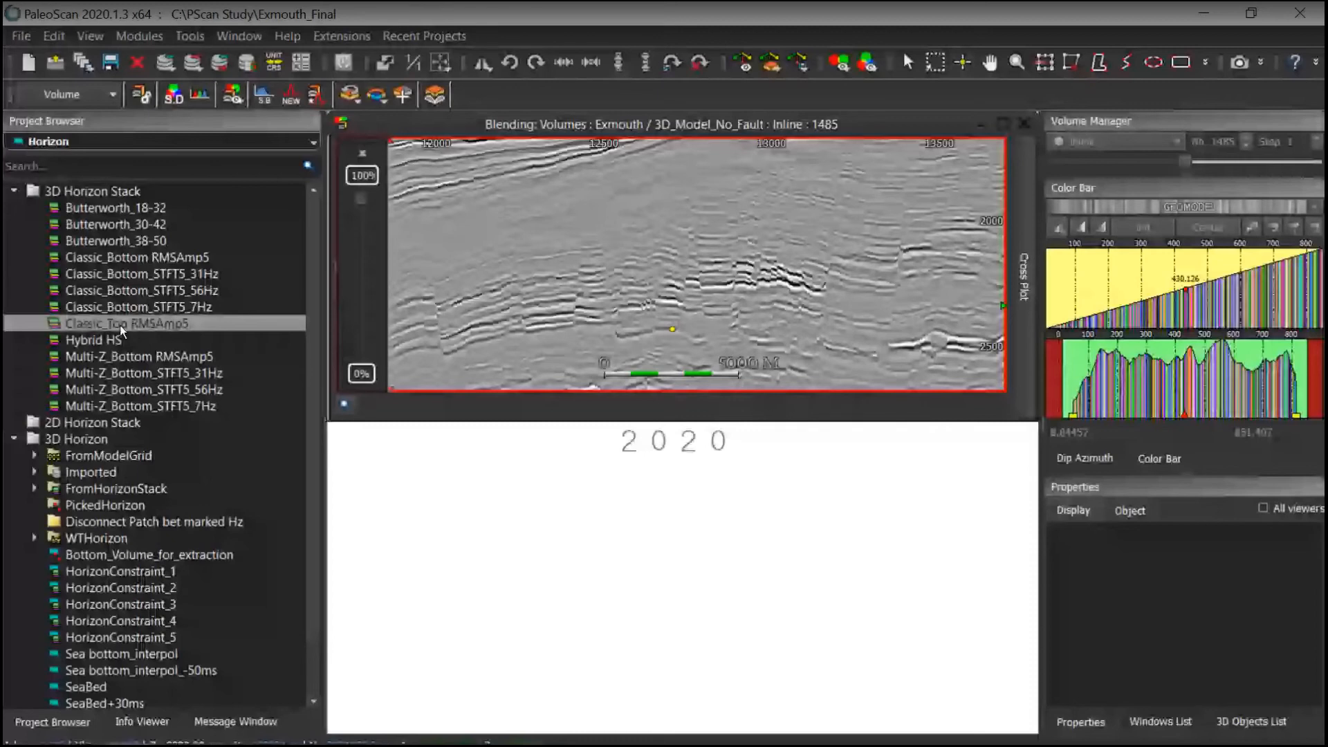
pyautogui.click(131, 258)
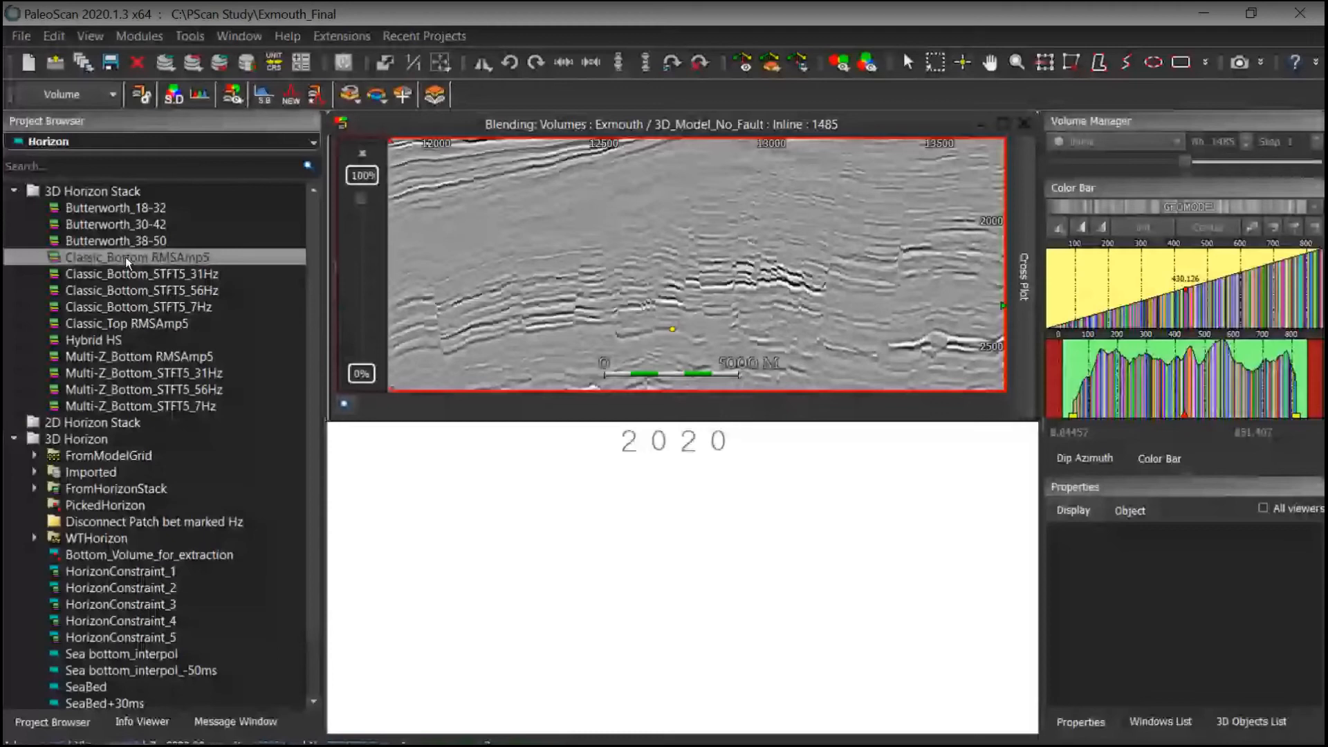
pyautogui.doubleClick(128, 256)
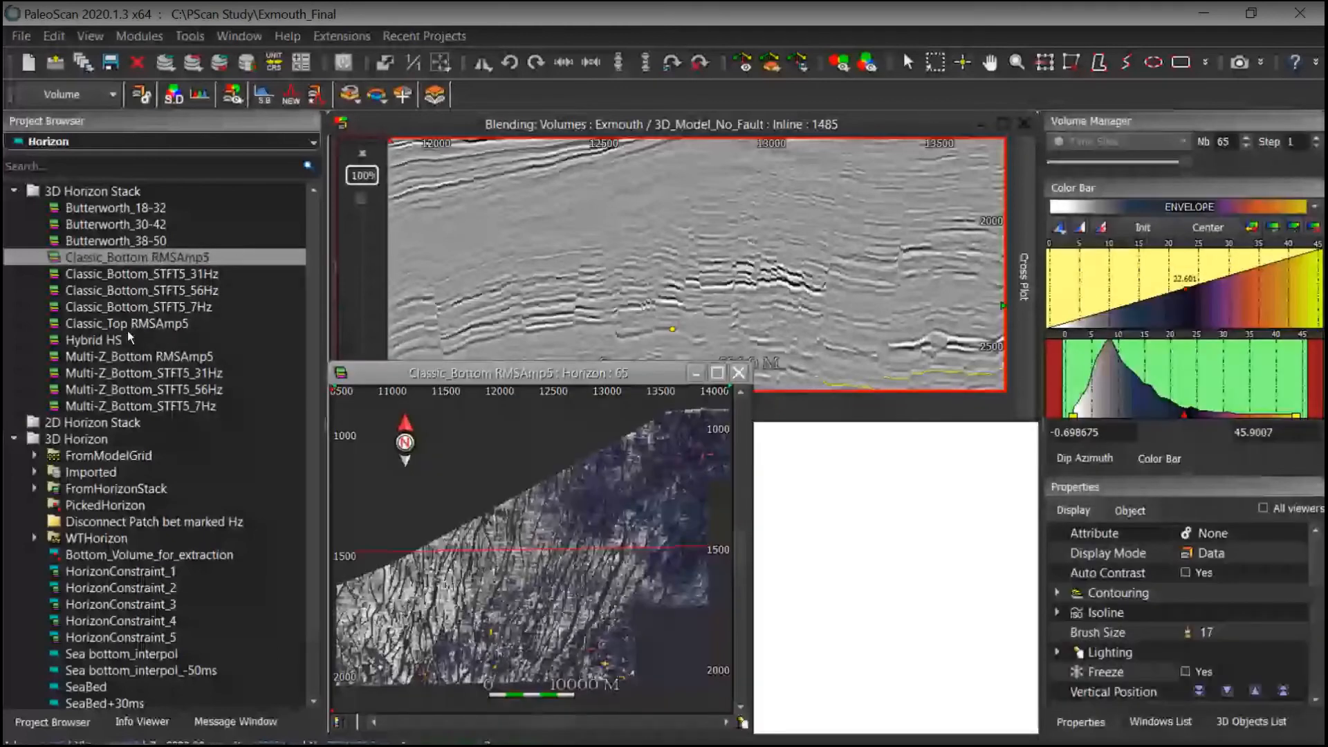
pyautogui.doubleClick(123, 357)
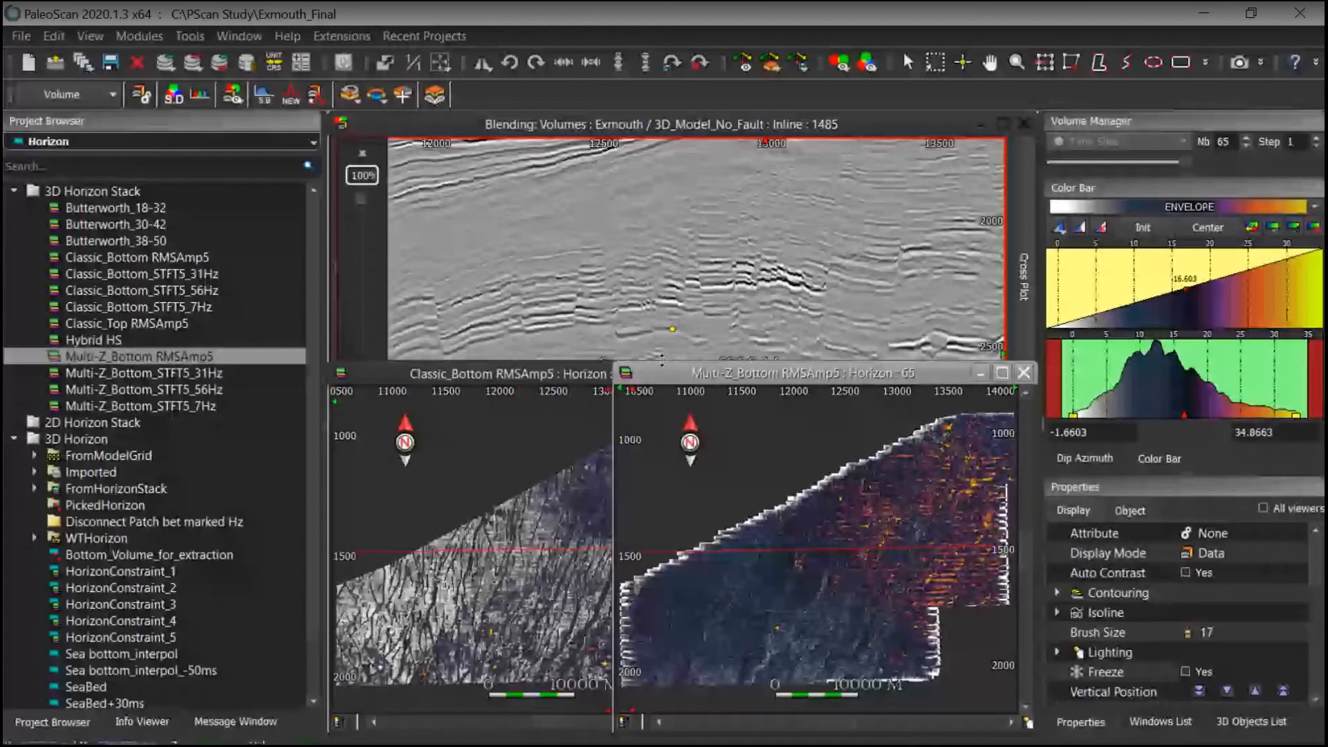
pyautogui.click(596, 375)
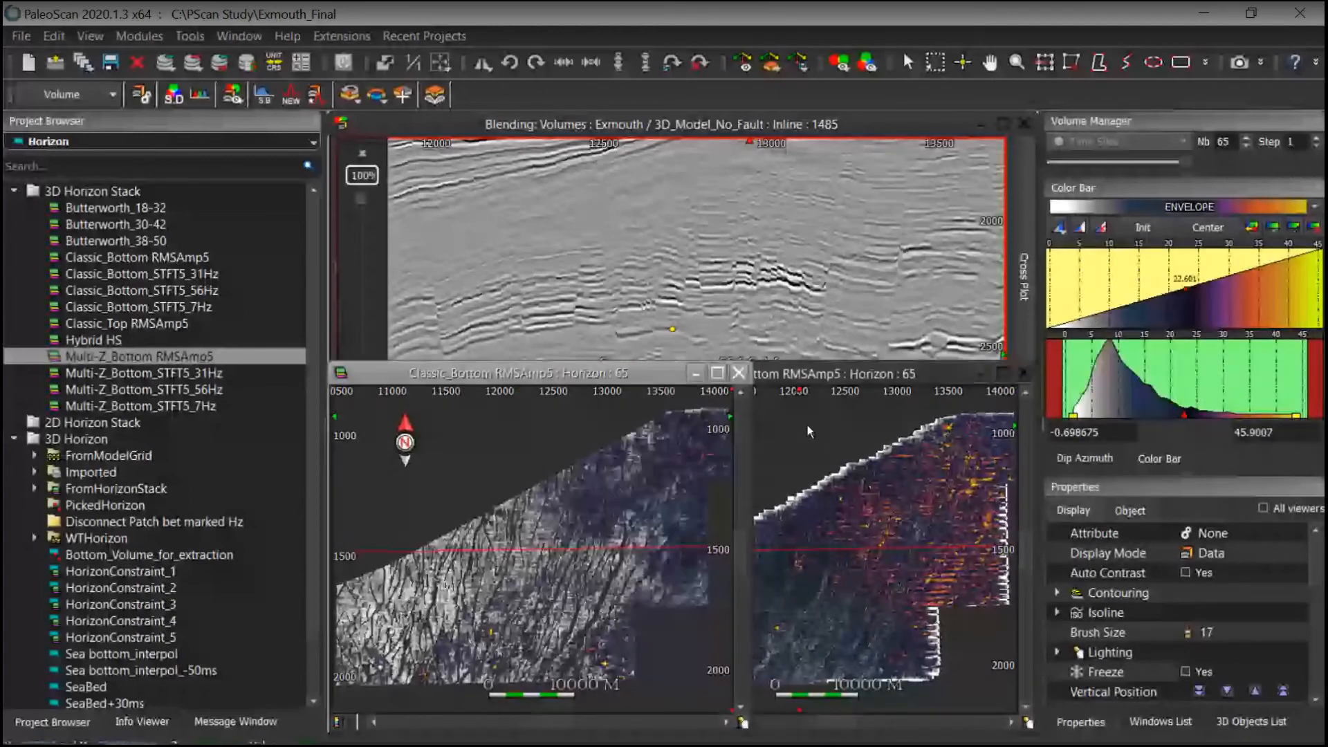
# Step: Arrange the Classic_Bottom and Multi-Z_Bottom RMSAmp5 map viewers side by side beneath the blended inline section
pyautogui.moveTo(747, 447); pyautogui.dragTo(676, 447)
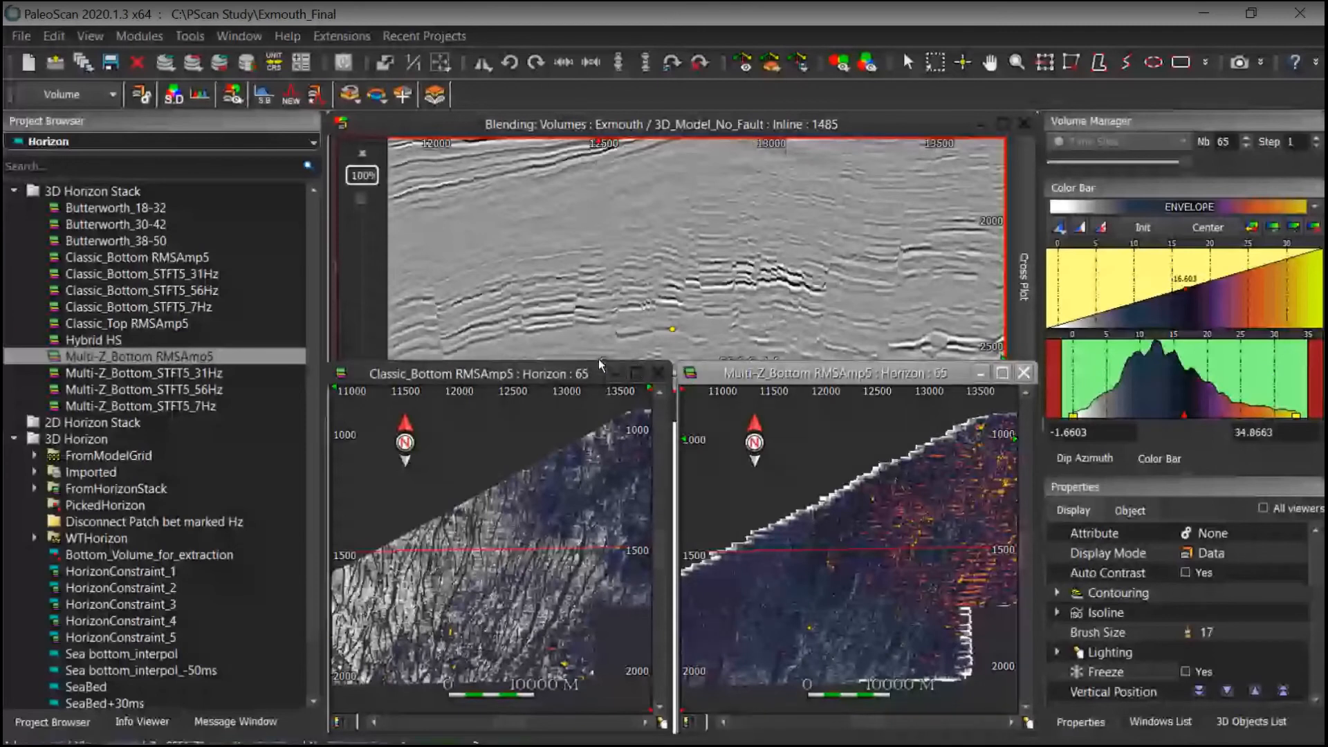
pyautogui.moveTo(599, 359); pyautogui.dragTo(599, 388)
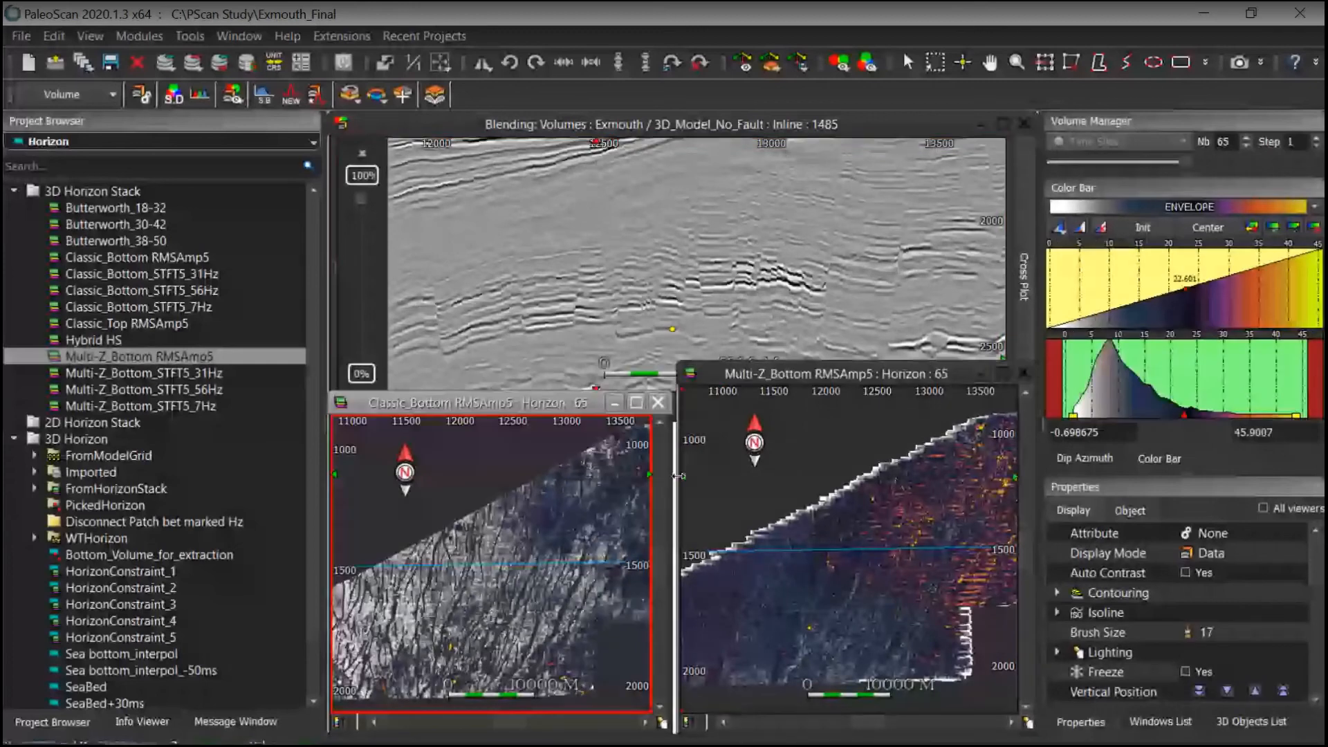
pyautogui.moveTo(792, 363); pyautogui.dragTo(792, 391)
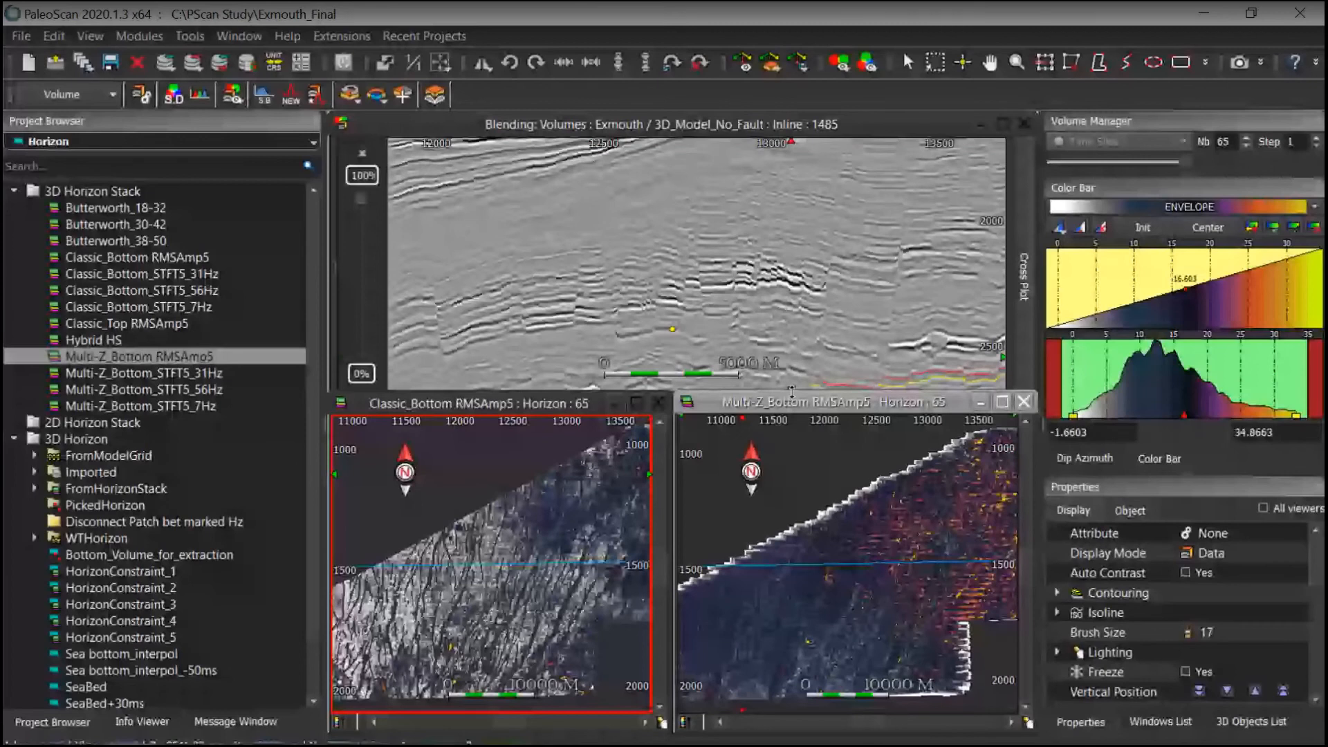
# Step: Step through horizons on the blended inline 1485 section while comparing the two RMSAmp5 horizon maps
pyautogui.click(786, 227)
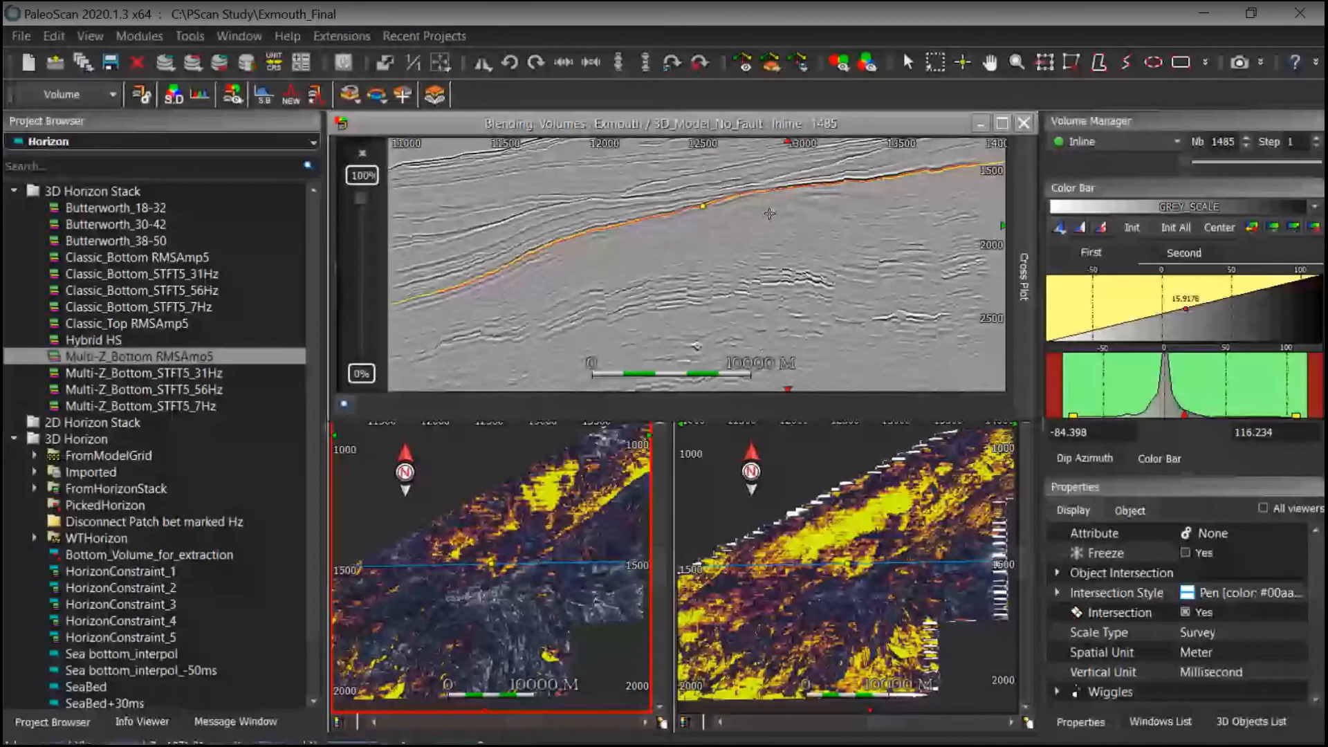
pyautogui.scroll(2, 723, 231)
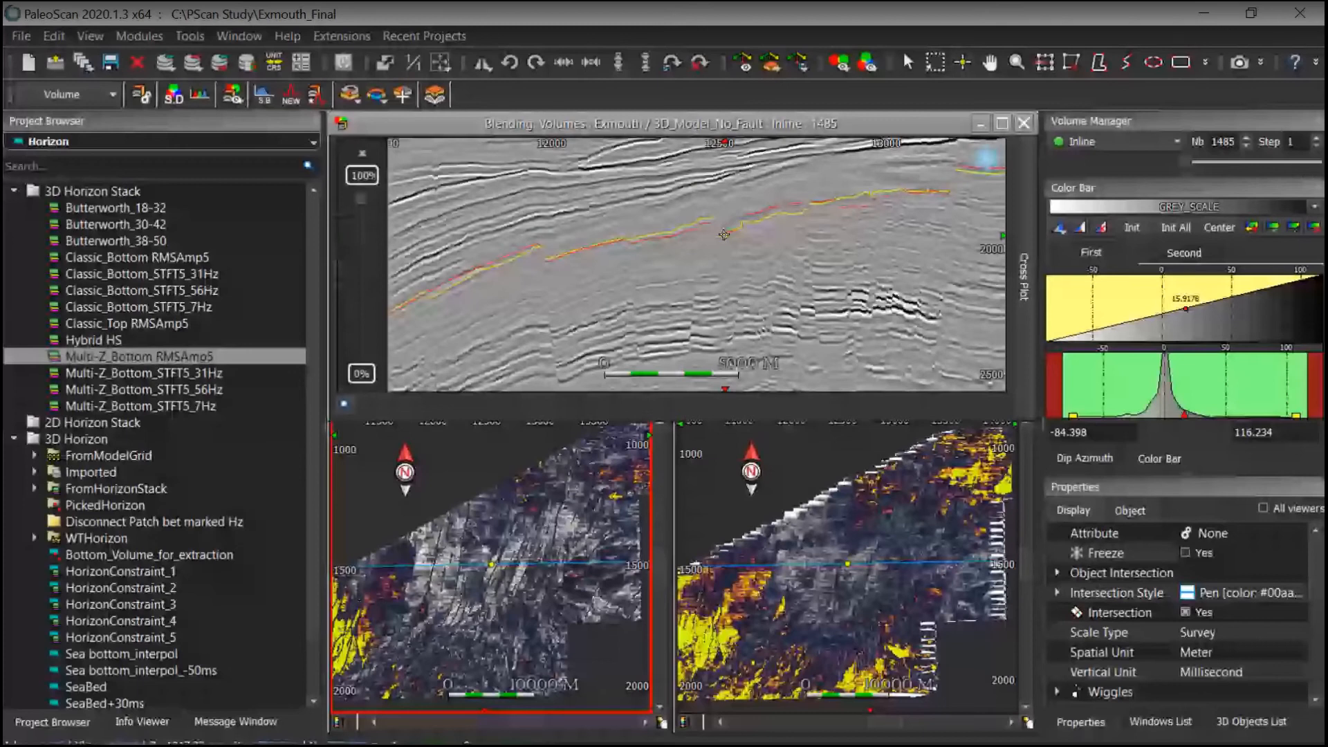
pyautogui.moveTo(723, 235); pyautogui.dragTo(725, 268)
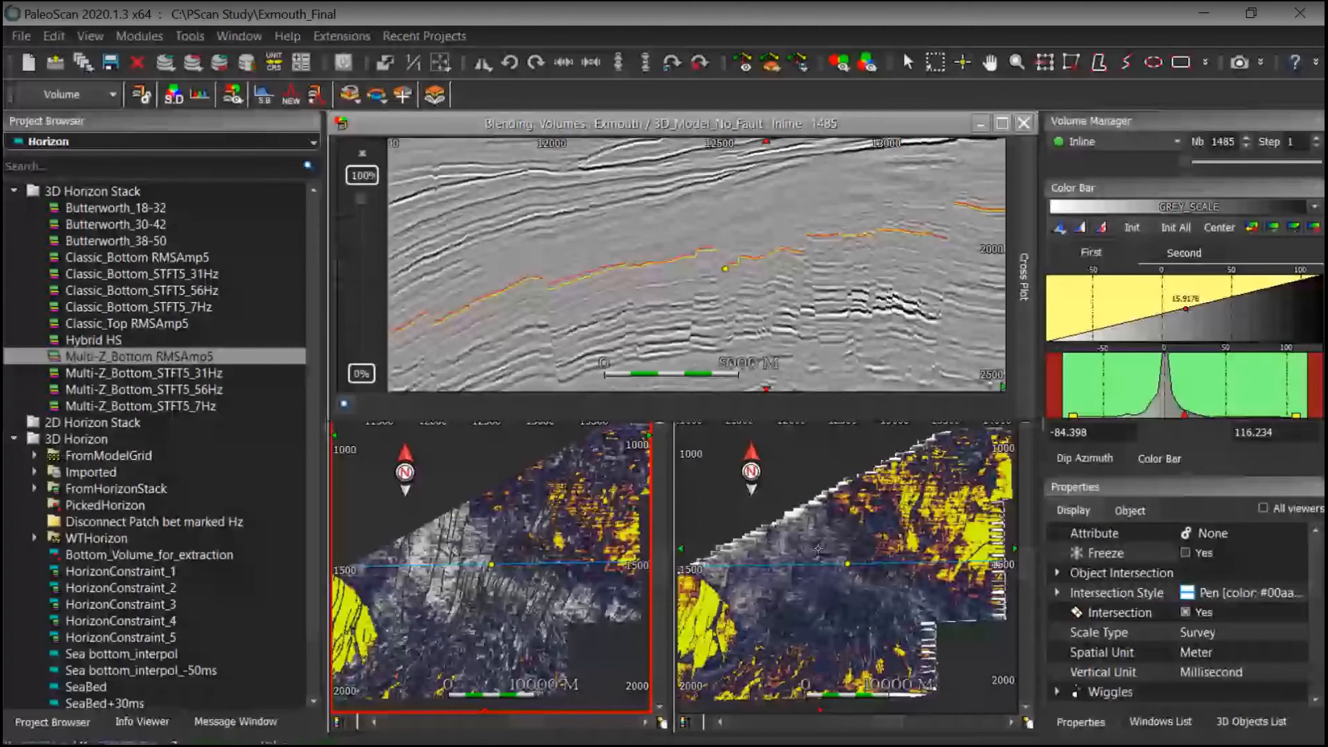
pyautogui.scroll(-2, 762, 283)
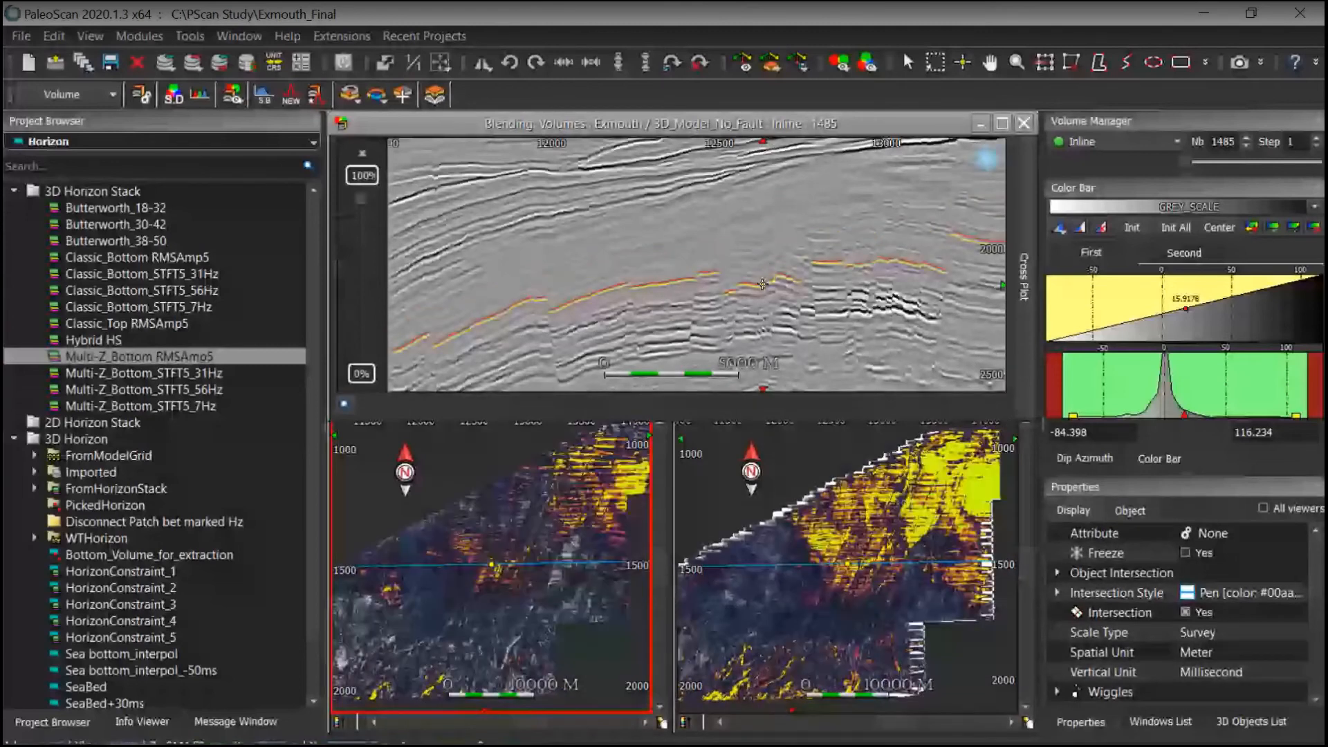
pyautogui.scroll(-2, 761, 284)
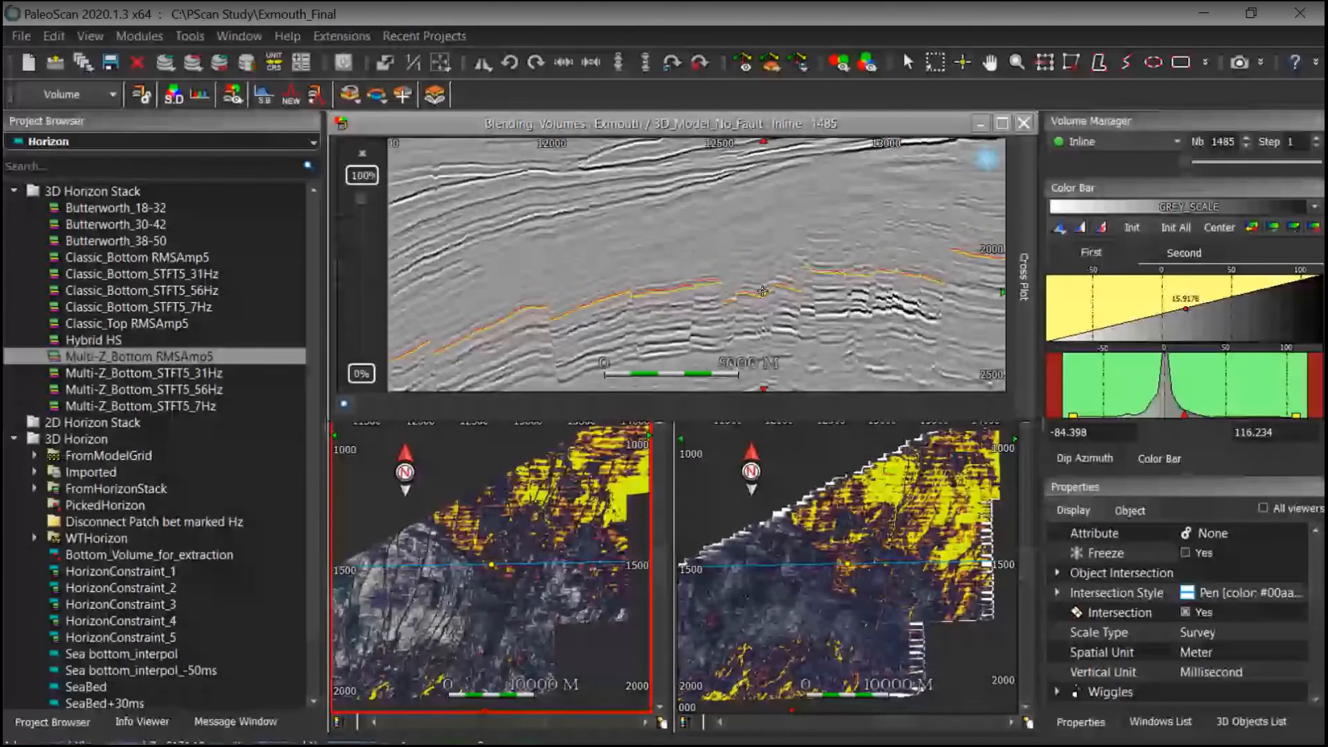
pyautogui.scroll(-2, 761, 280)
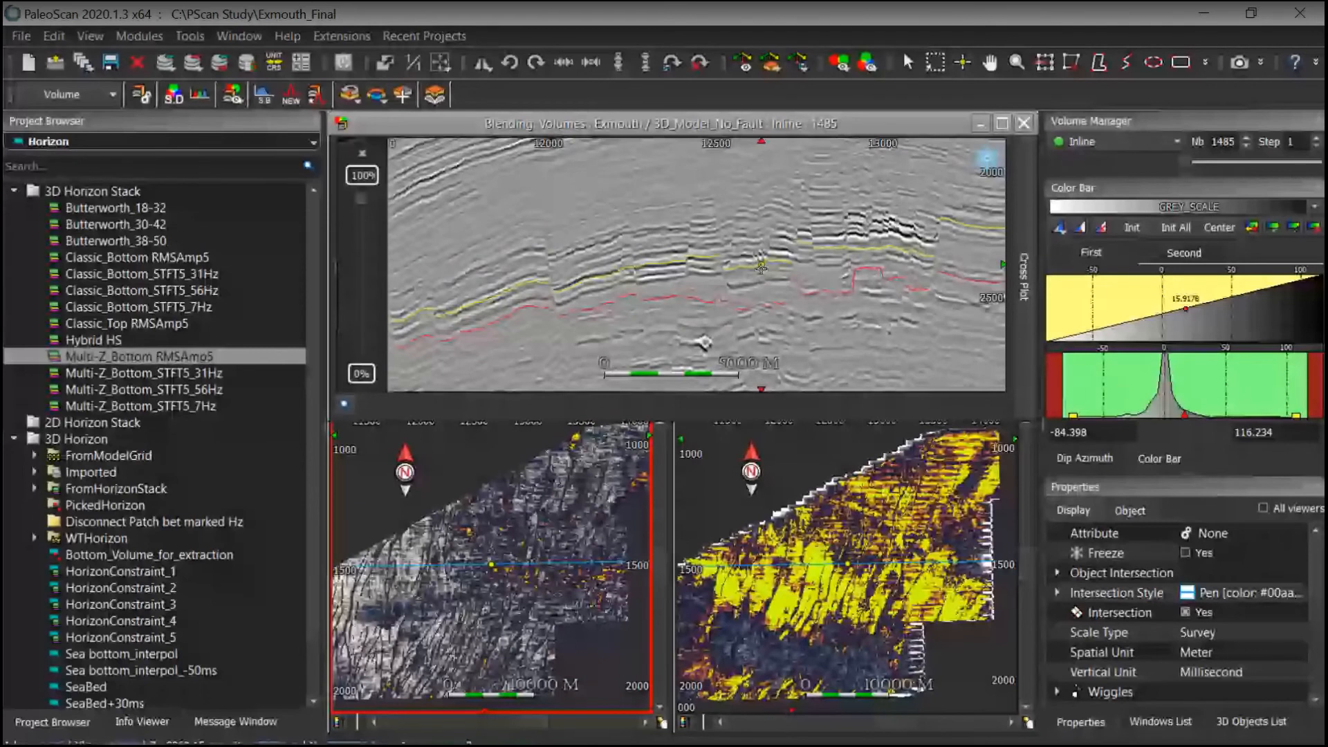
pyautogui.scroll(-2, 762, 270)
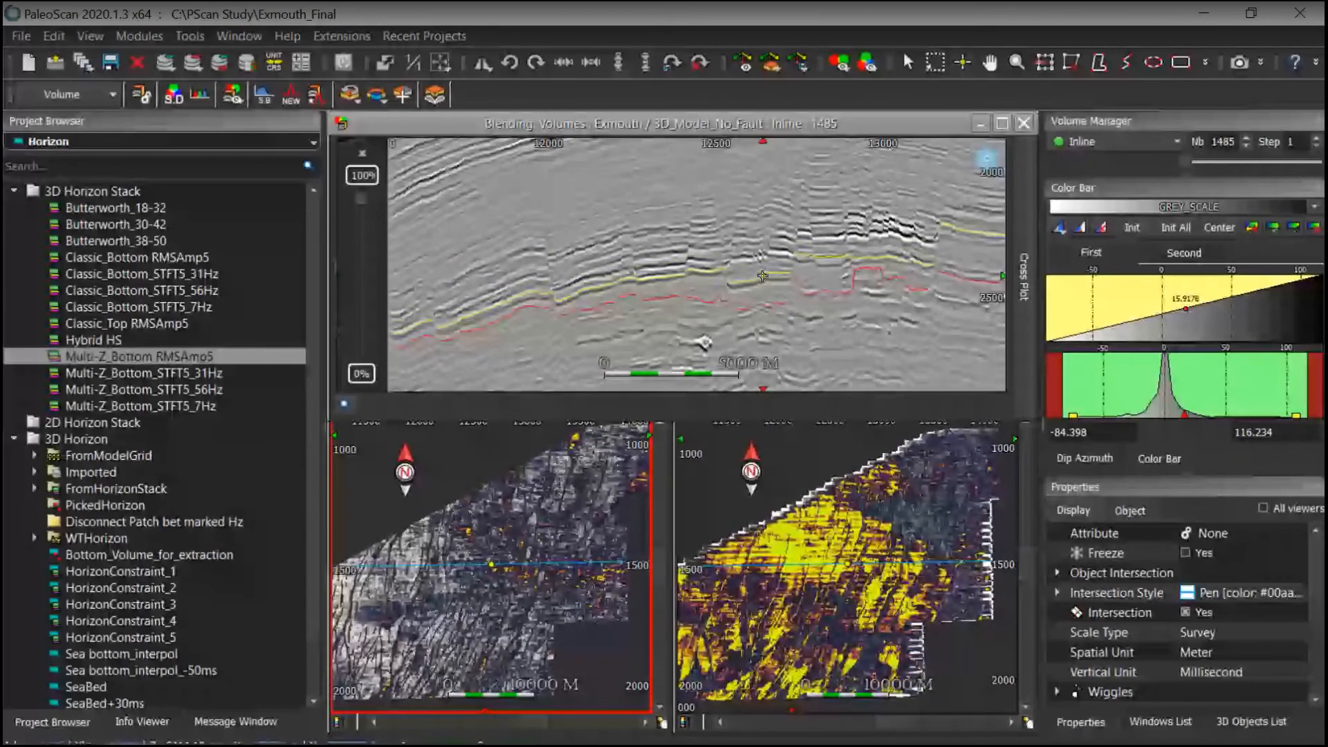
pyautogui.scroll(-2, 762, 276)
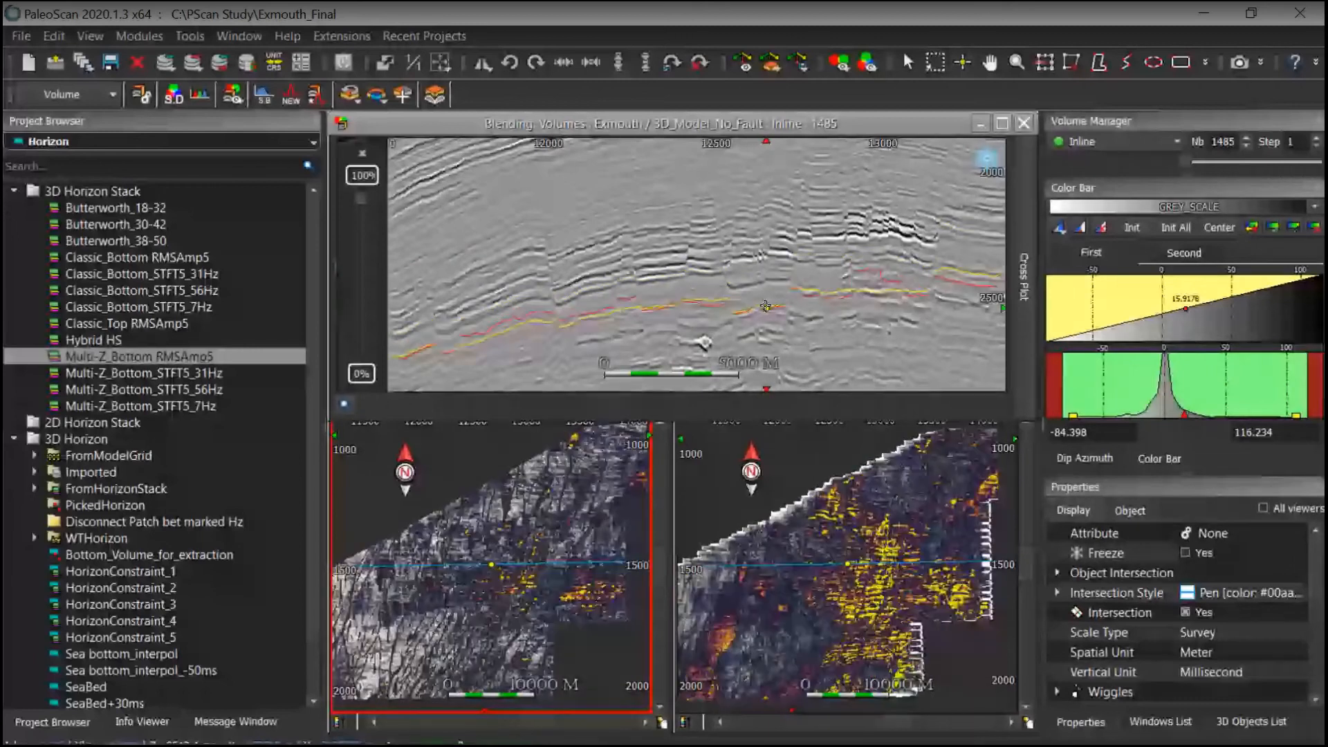
pyautogui.scroll(2, 768, 299)
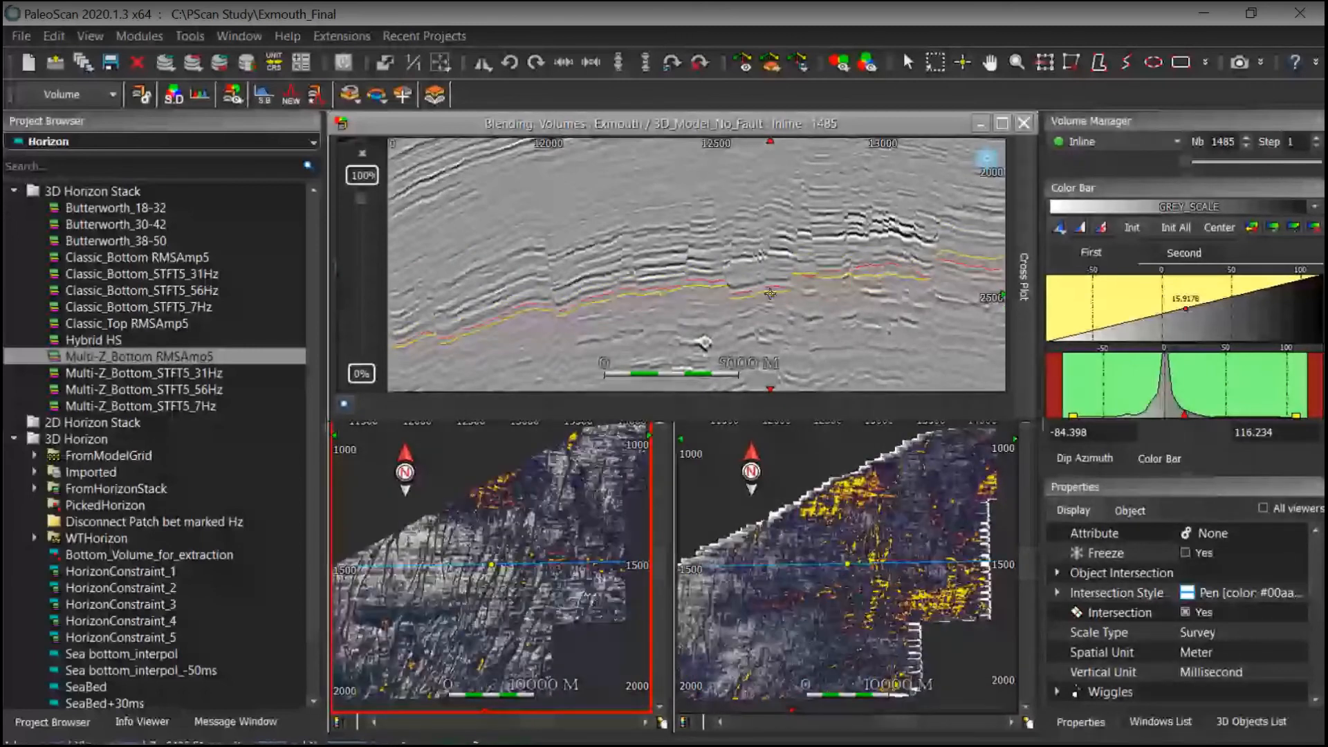
pyautogui.keyDown('ctrl'); pyautogui.scroll(3, 770, 294); pyautogui.keyUp('ctrl')
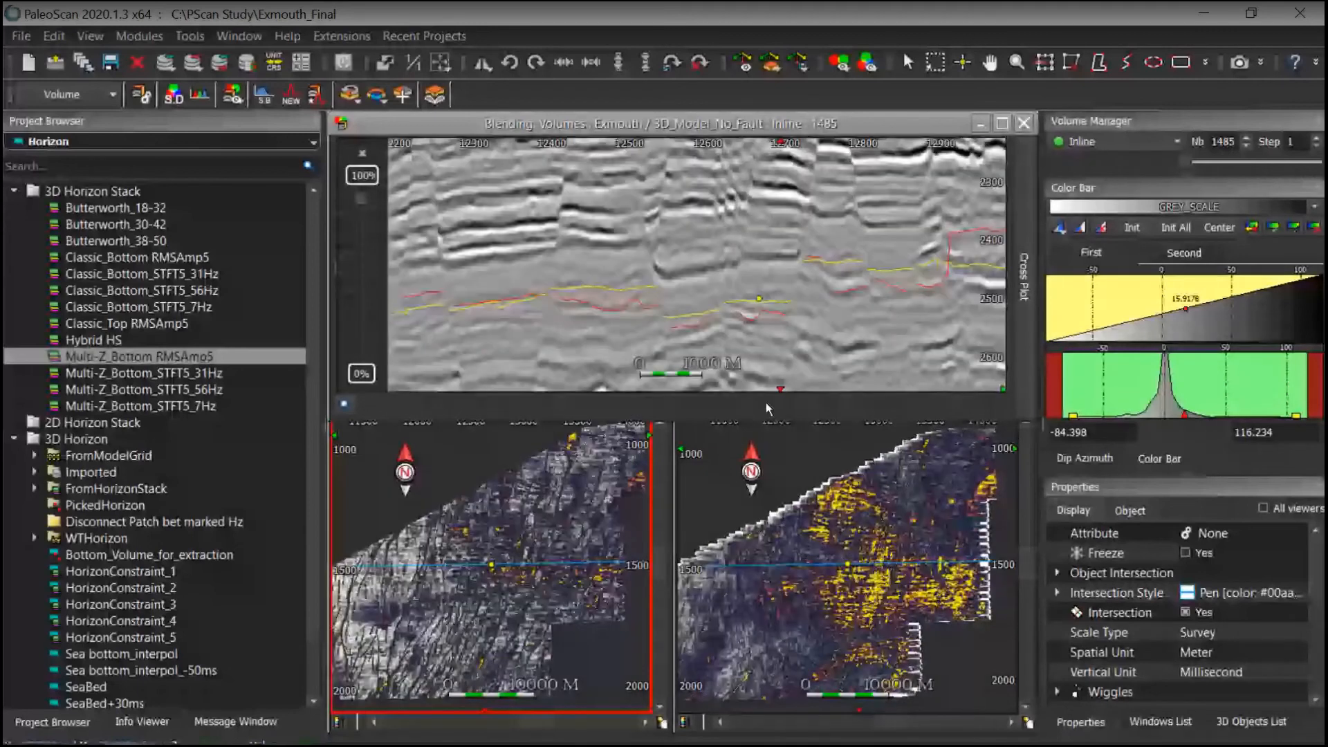
# Step: Pan and zoom the blended section to inspect the highlighted horizon against both horizon maps
pyautogui.moveTo(792, 313); pyautogui.dragTo(687, 328, button='middle')
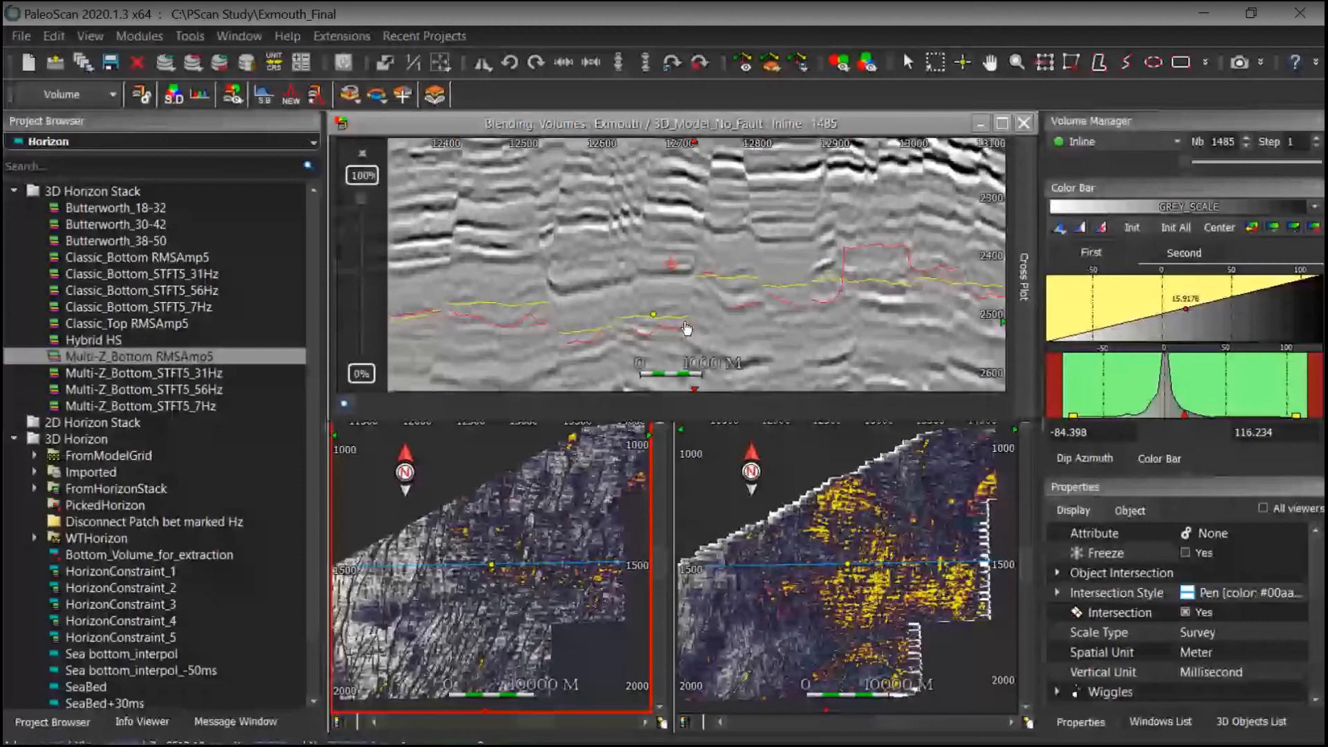
pyautogui.moveTo(687, 328); pyautogui.dragTo(913, 303, button='middle')
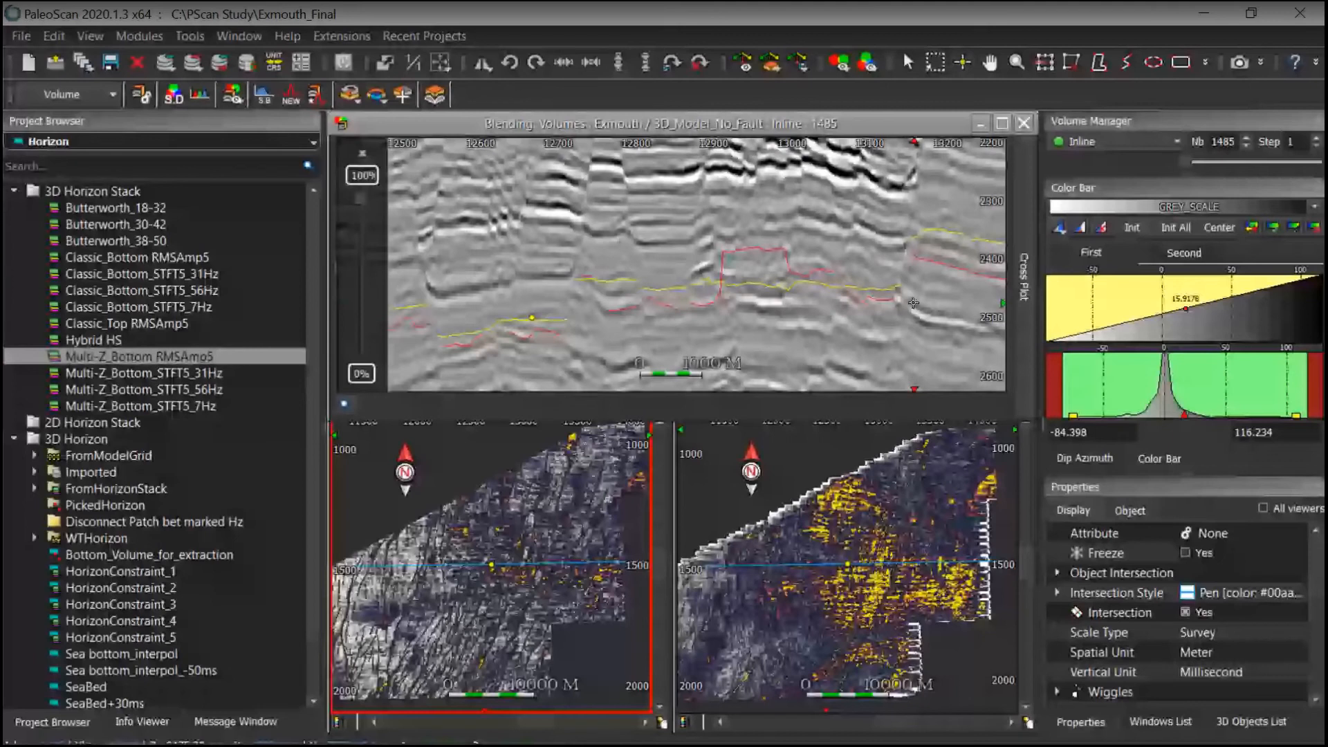
pyautogui.moveTo(913, 302); pyautogui.dragTo(785, 302, button='middle')
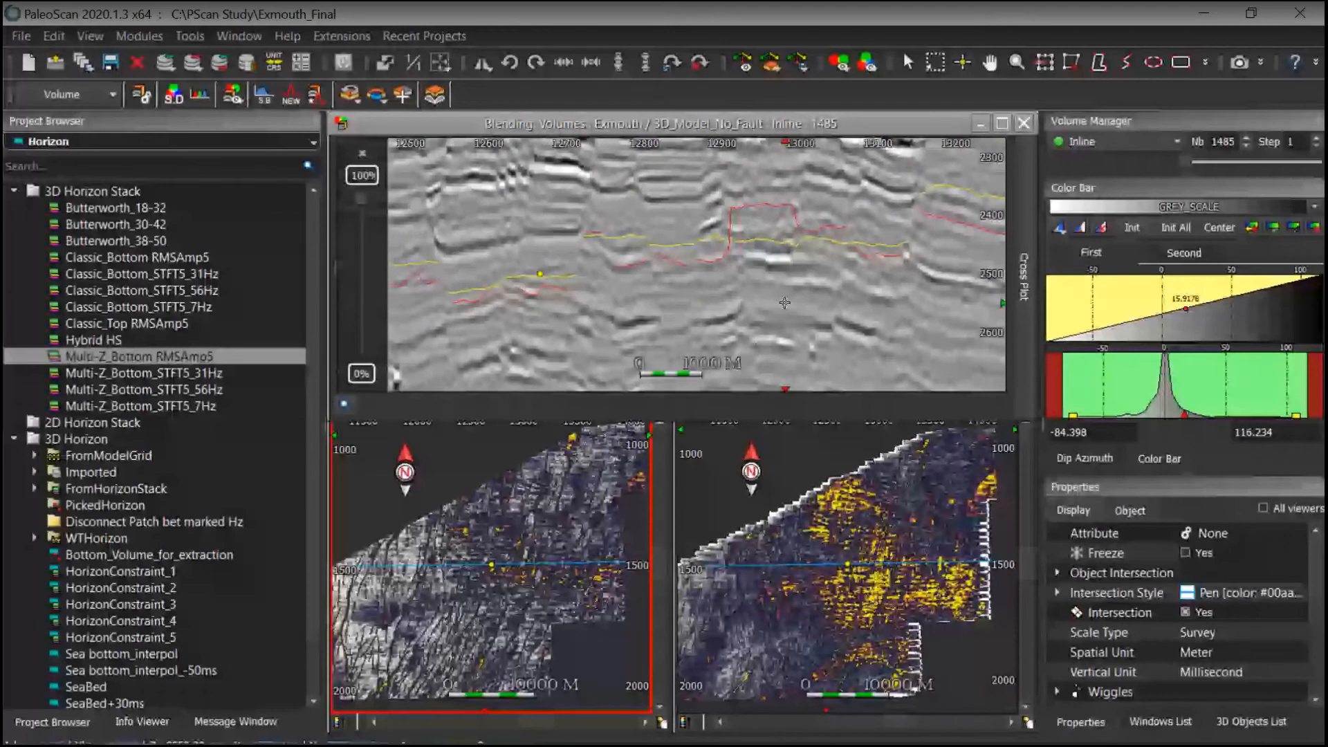
pyautogui.moveTo(755, 200); pyautogui.dragTo(754, 246, button='middle')
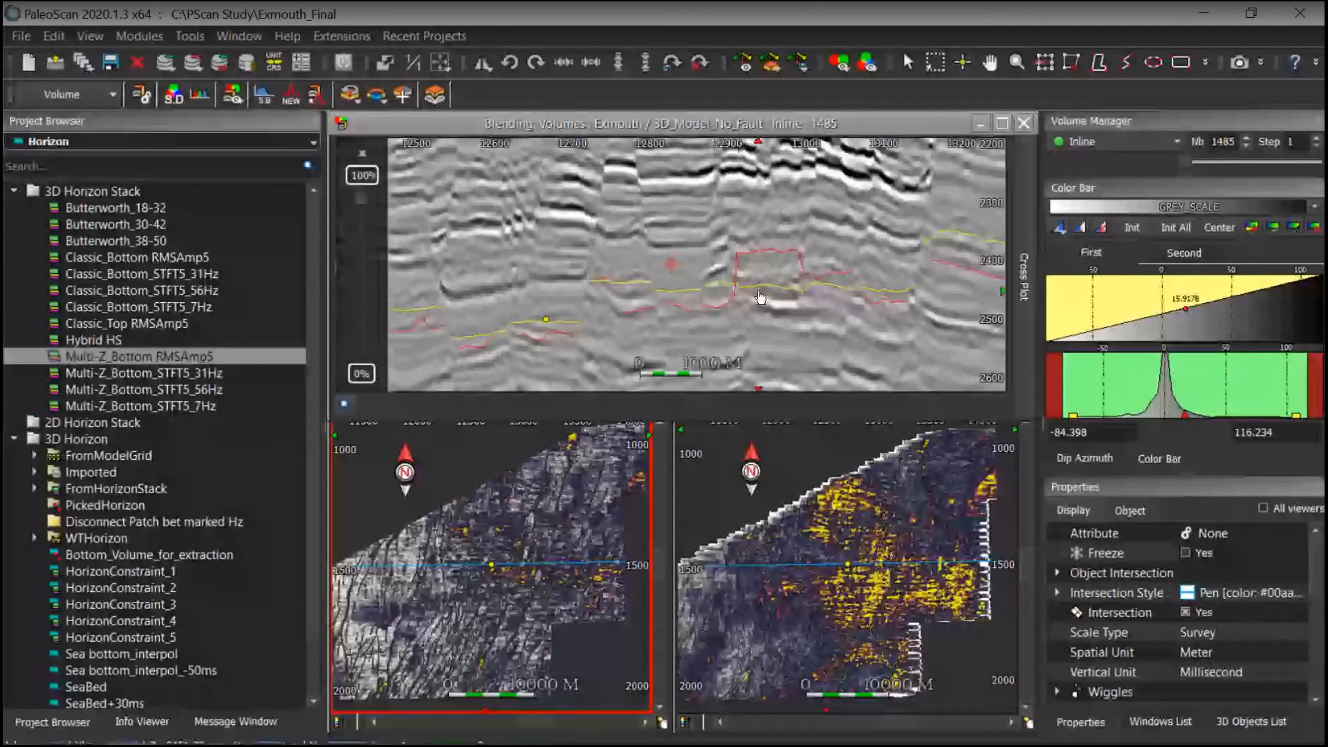
pyautogui.scroll(-3, 760, 298)
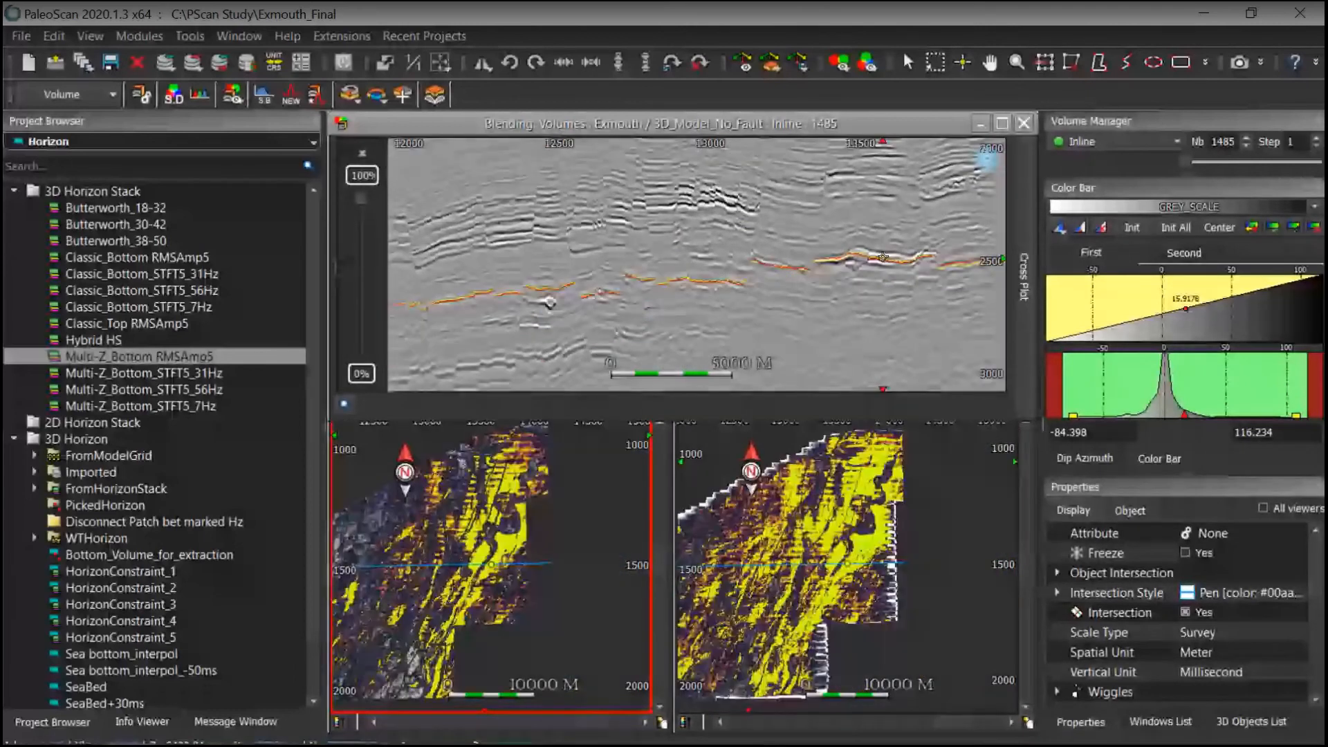
pyautogui.moveTo(883, 257)
pyautogui.mouseDown()
pyautogui.moveTo(884, 199)
pyautogui.moveTo(863, 184)
pyautogui.mouseUp()
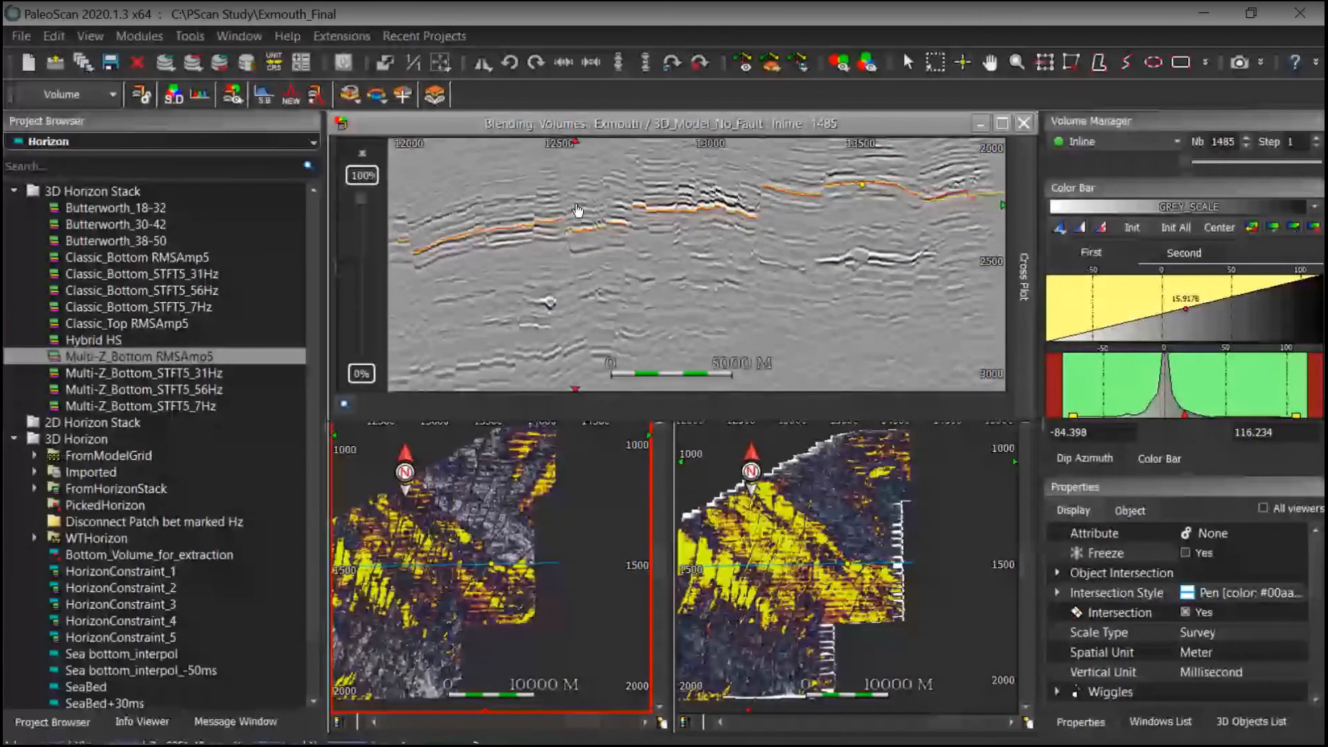
pyautogui.moveTo(577, 210); pyautogui.dragTo(725, 246)
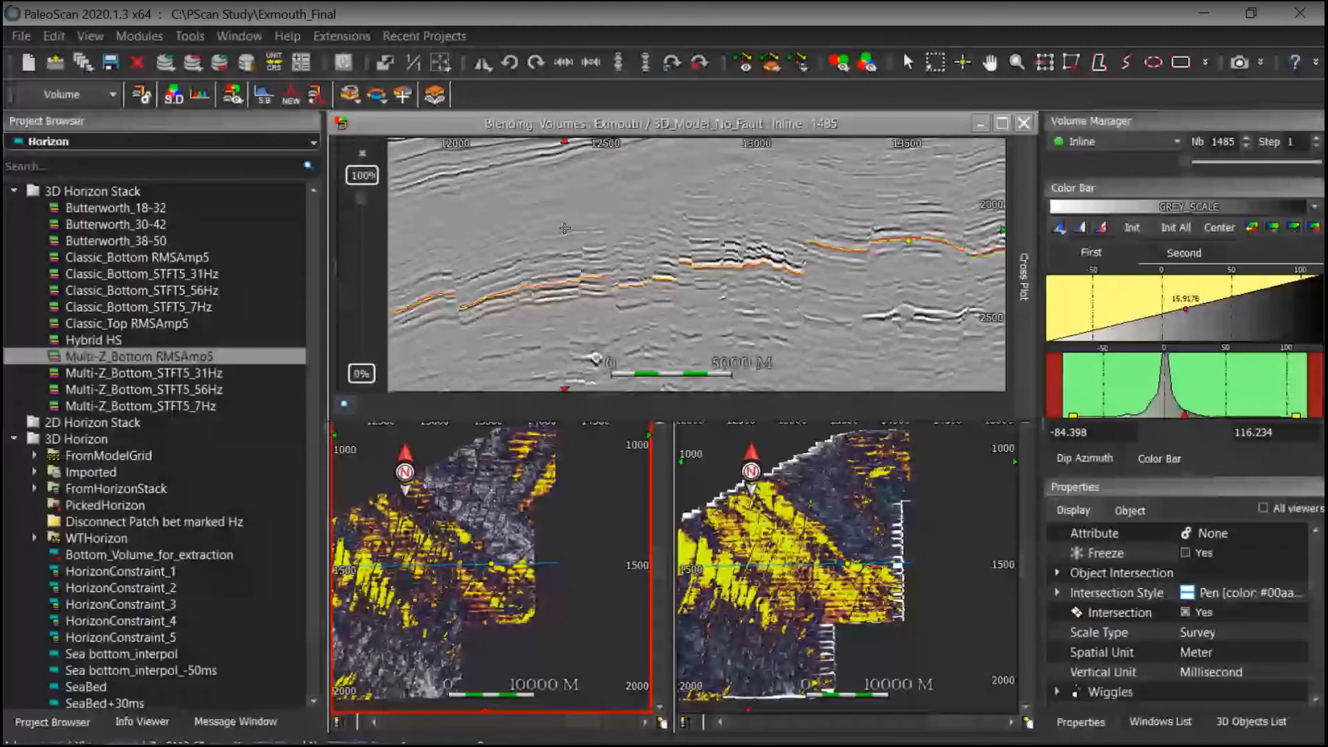
# Step: Zoom out, pick a shallower horizon on the blended section, and pan around it to compare with the maps
pyautogui.scroll(-4, 715, 197)
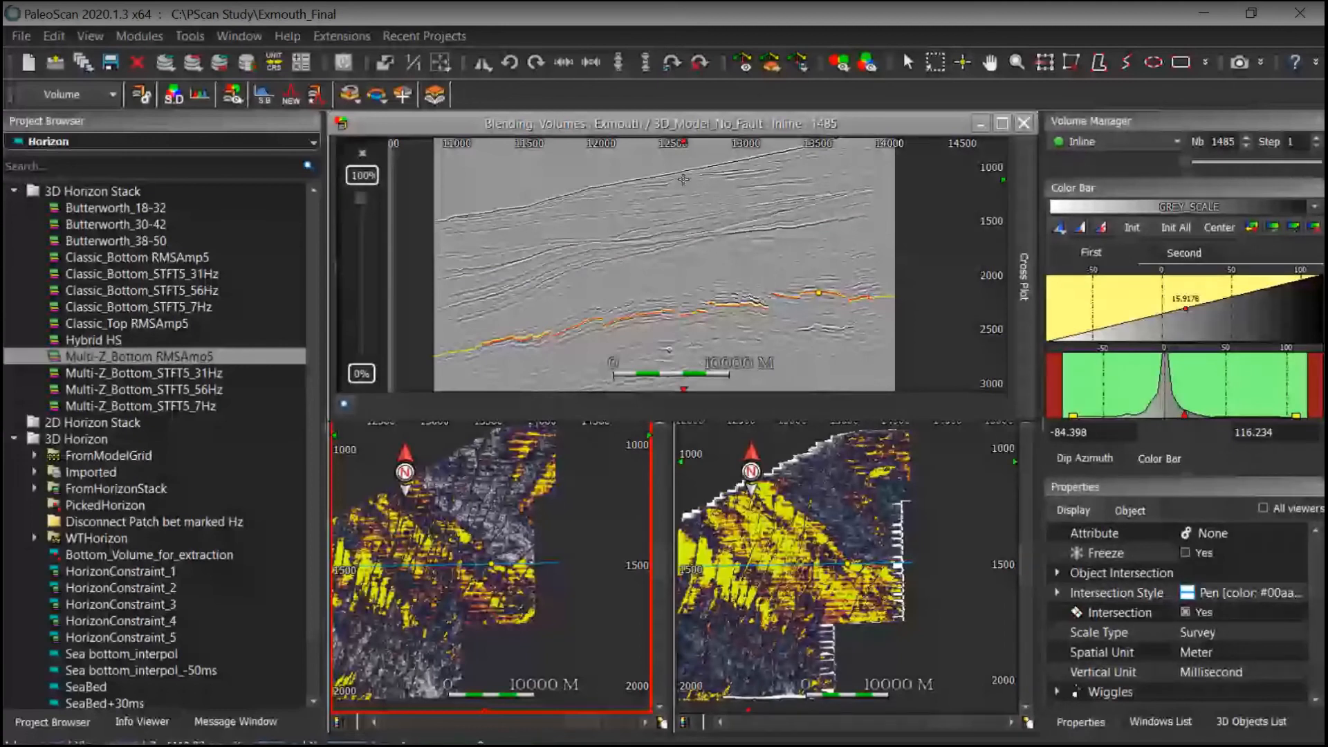
pyautogui.click(670, 208)
pyautogui.moveTo(670, 214); pyautogui.dragTo(679, 225)
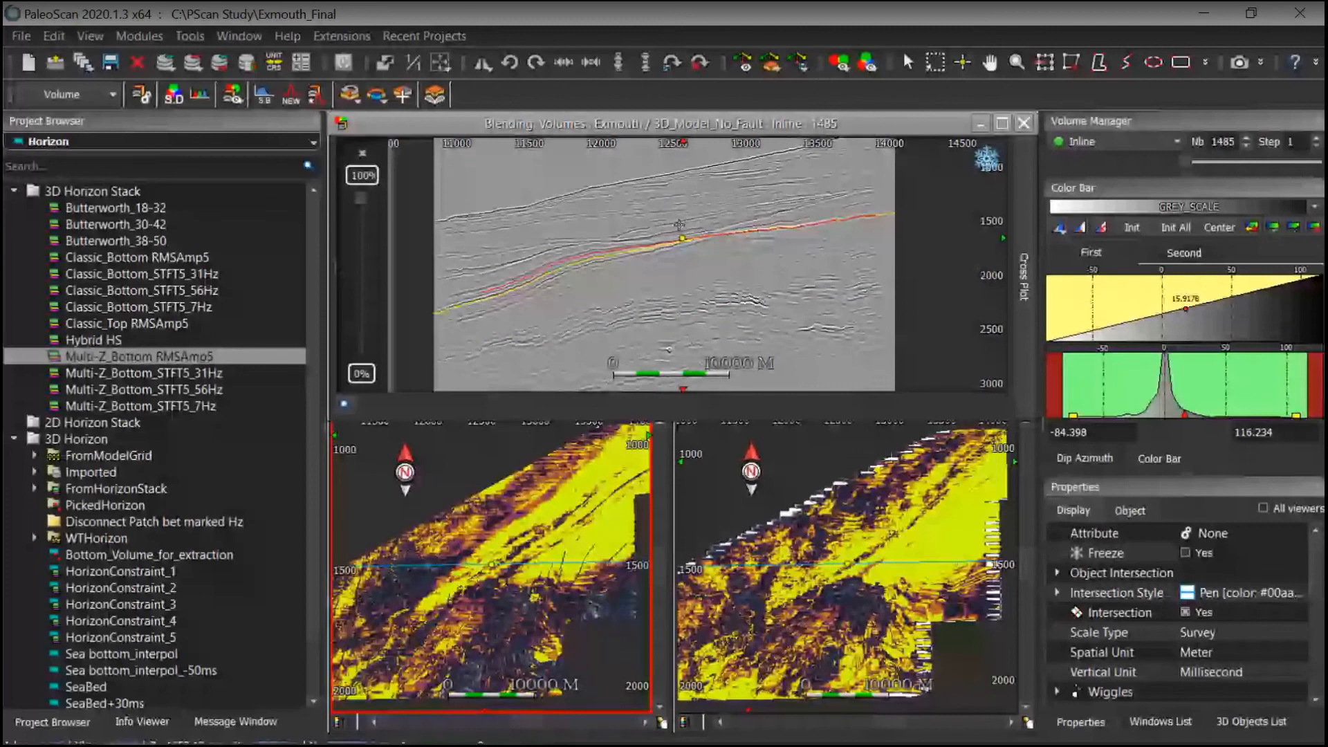
pyautogui.moveTo(679, 225); pyautogui.dragTo(669, 233)
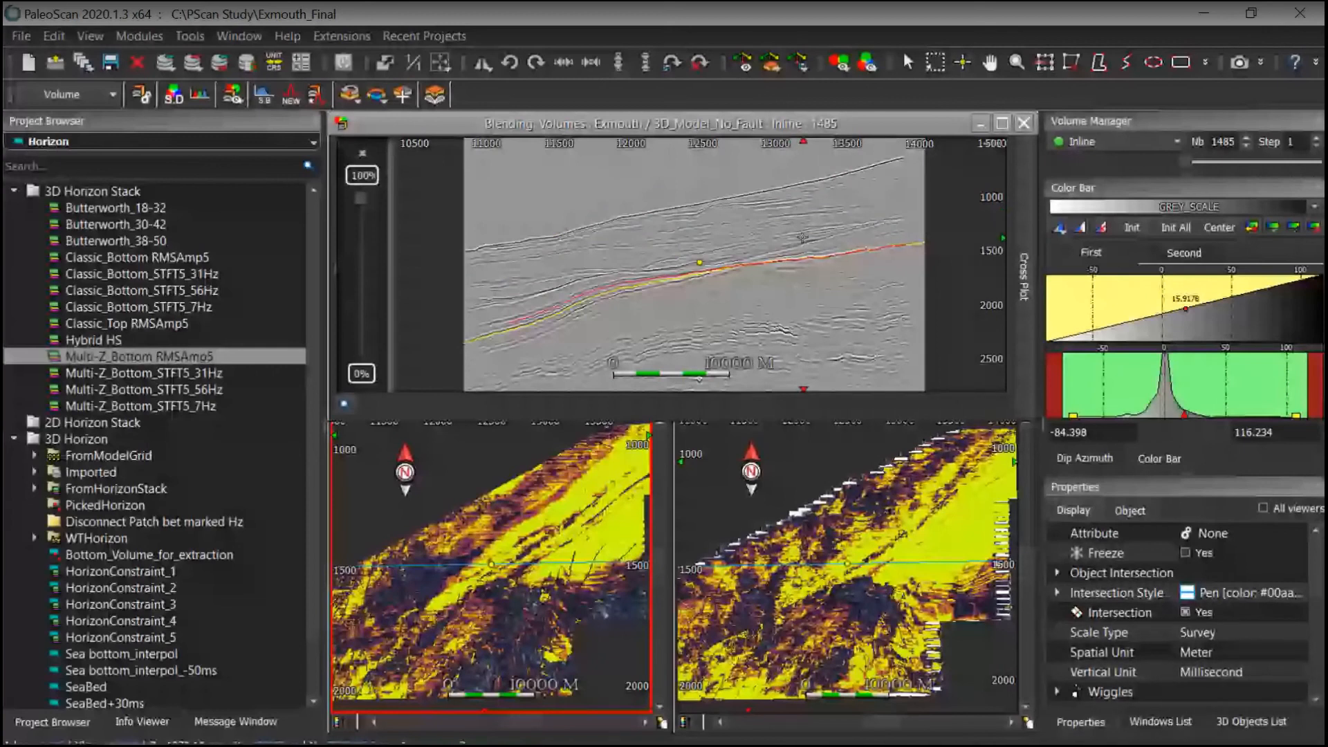
pyautogui.scroll(2, 802, 237)
pyautogui.moveTo(777, 290); pyautogui.dragTo(863, 237, button='middle')
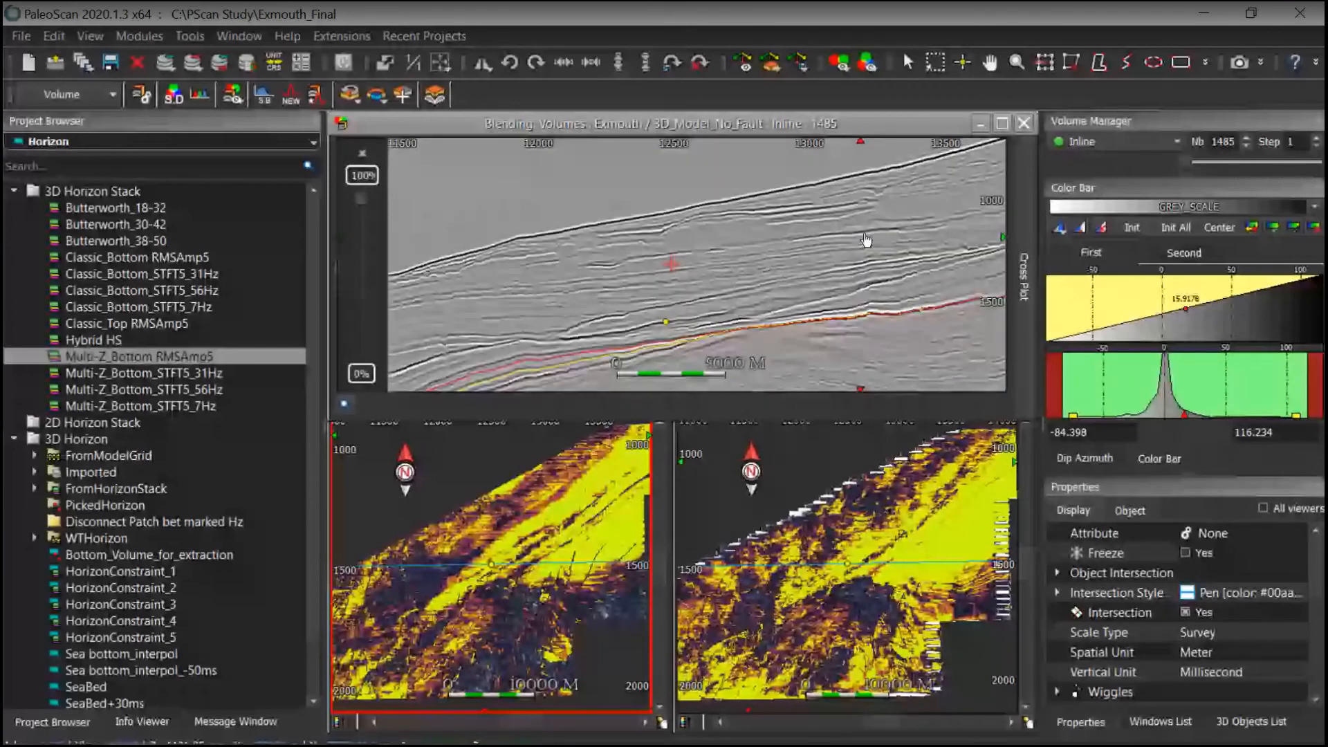
pyautogui.moveTo(866, 240); pyautogui.dragTo(870, 237, button='middle')
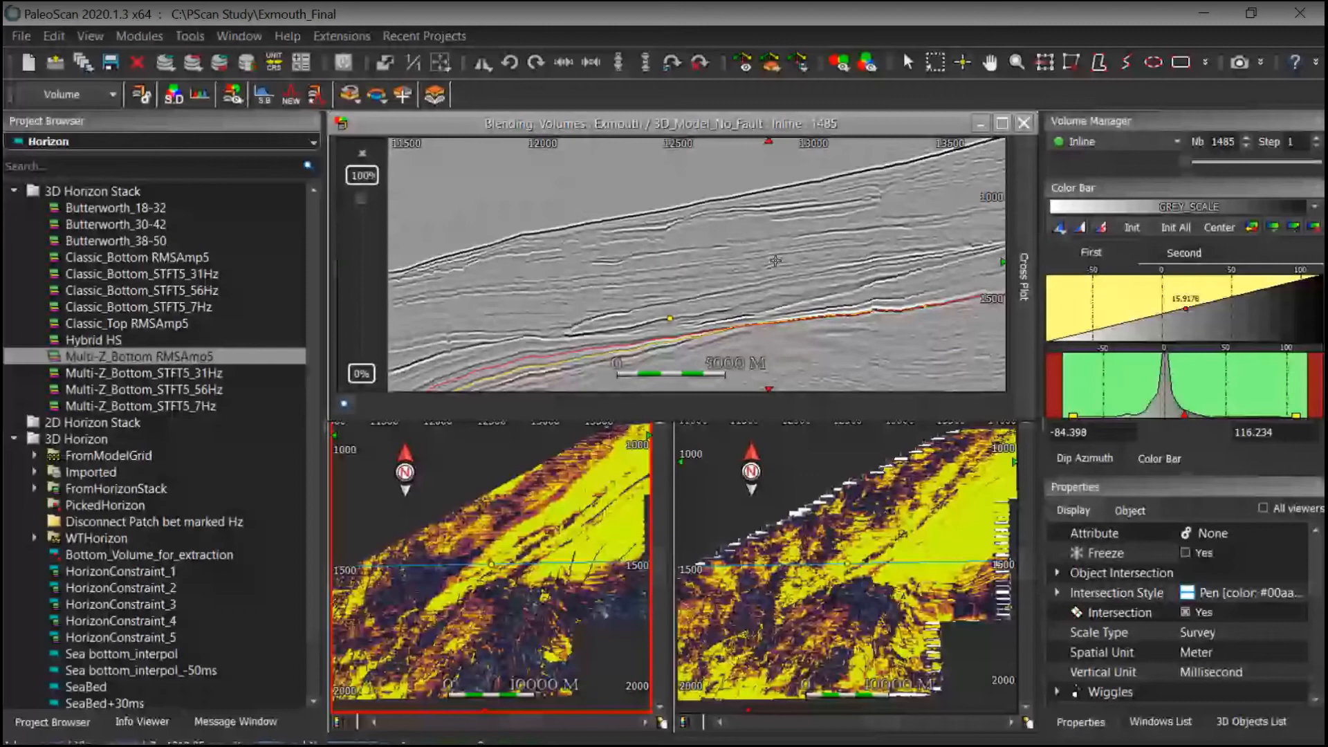
pyautogui.scroll(-3, 821, 239)
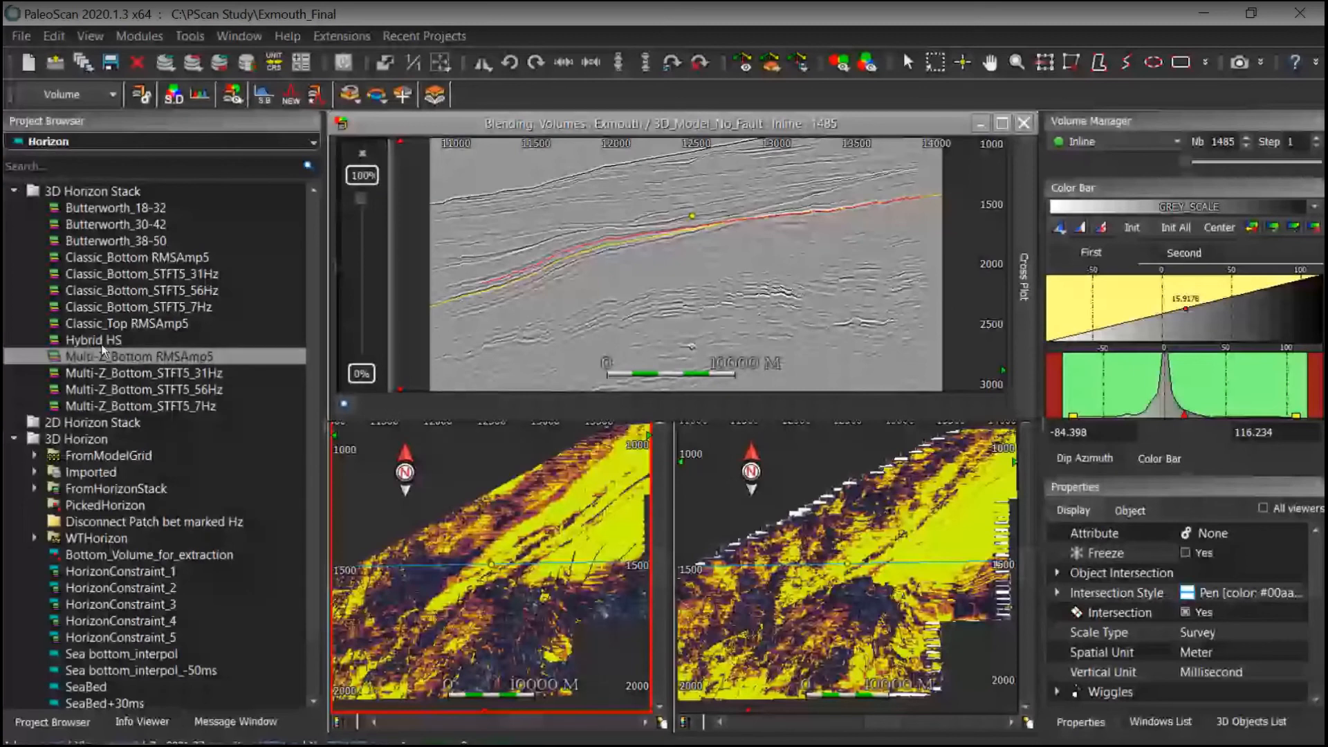
# Step: Switch the project browser to volumes and select the Hybrid model
pyautogui.press('Up')
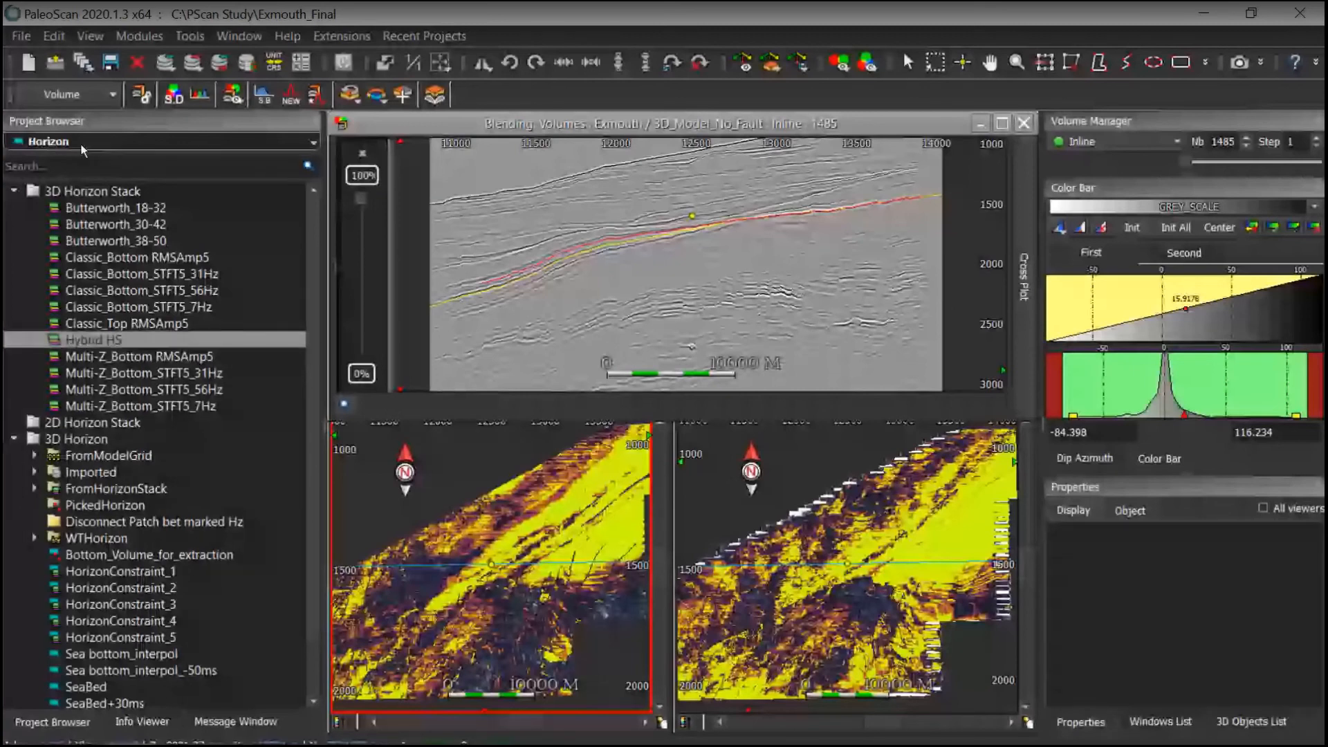
pyautogui.scroll(1, 81, 150)
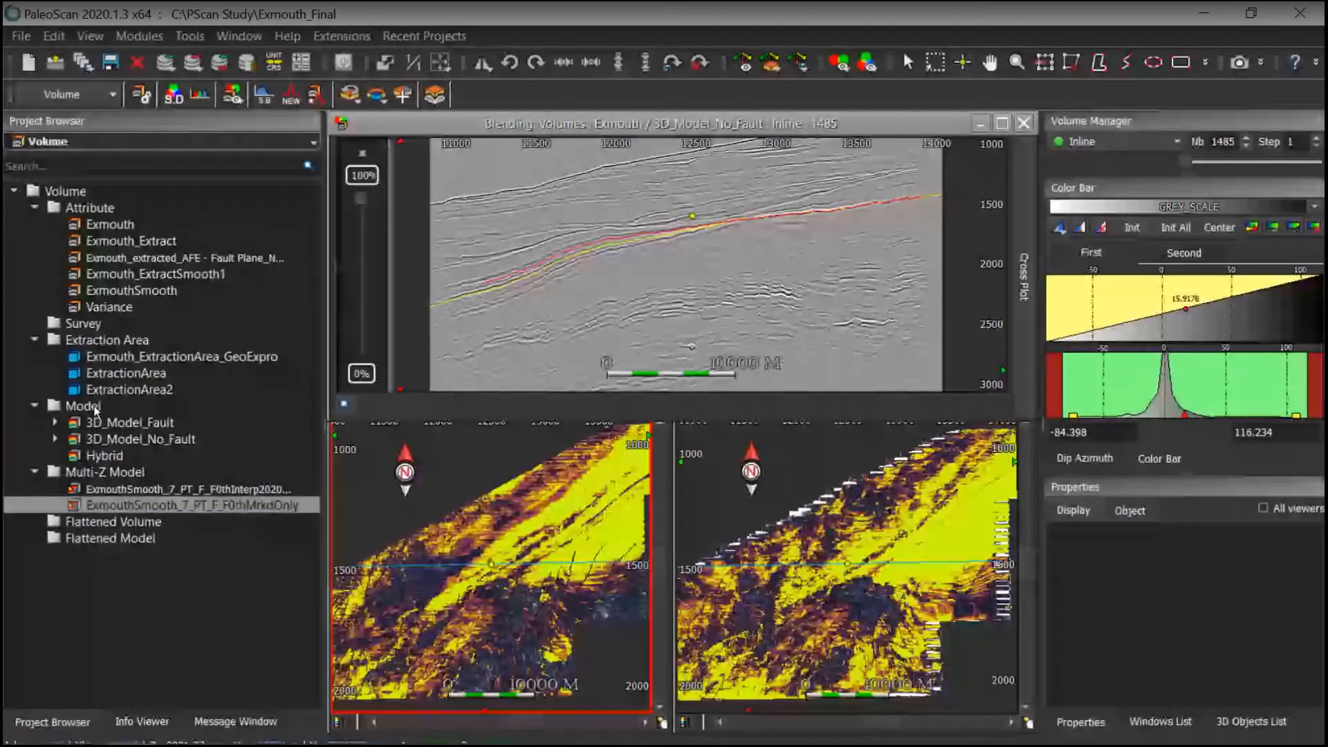
pyautogui.click(103, 456)
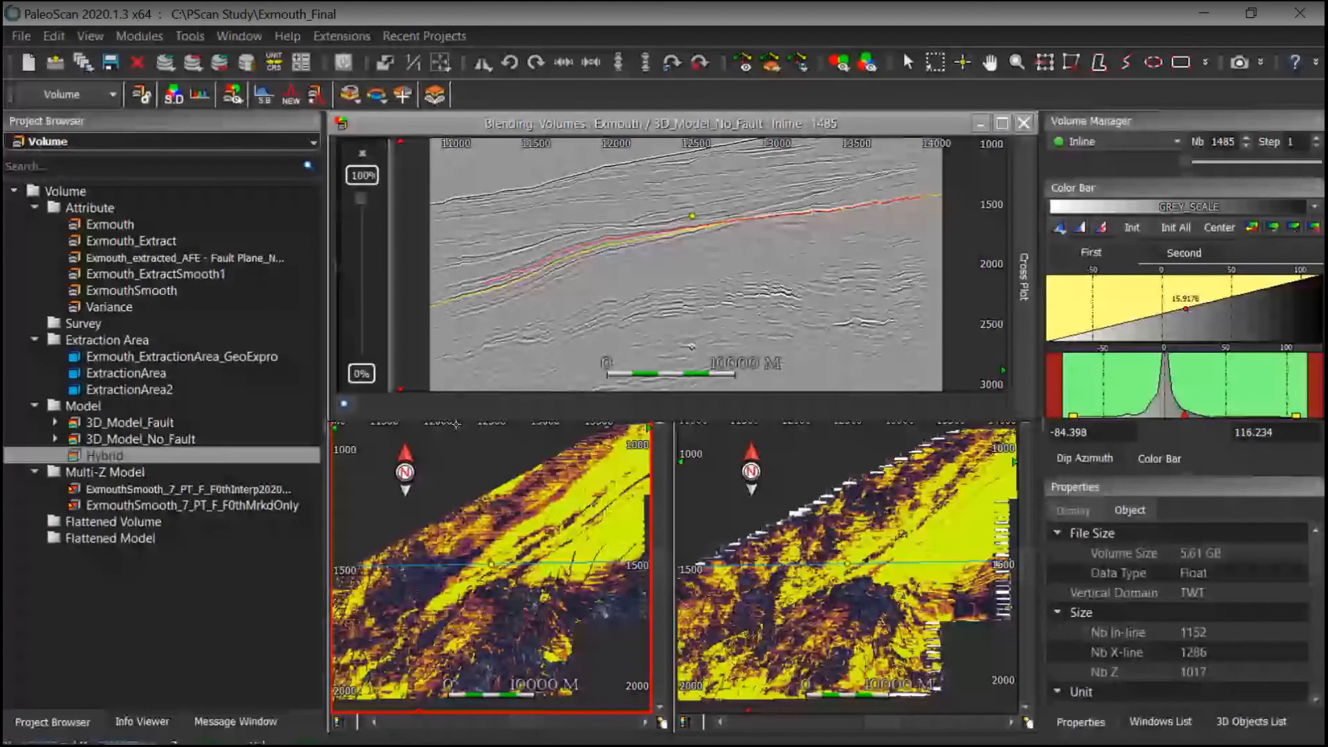
# Step: Close both horizon map viewers and maximize the blending viewer
pyautogui.click(455, 424)
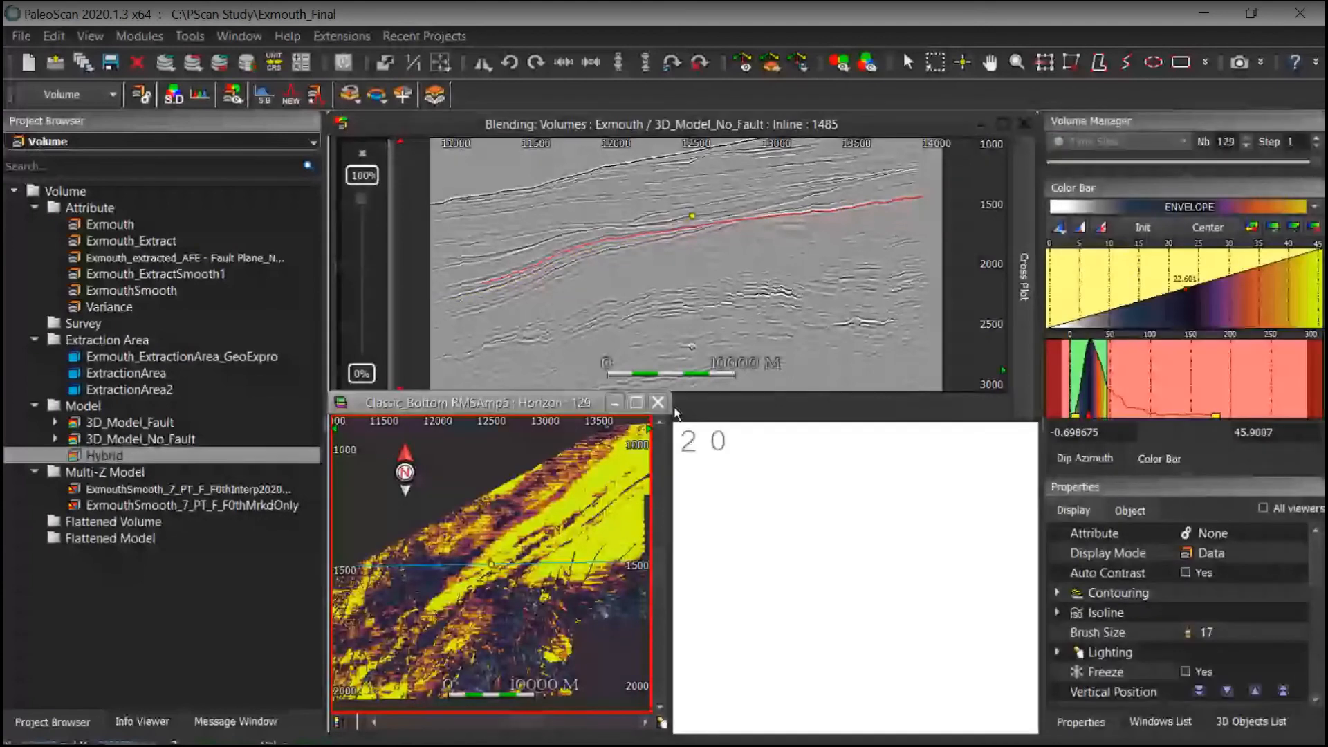
pyautogui.click(658, 401)
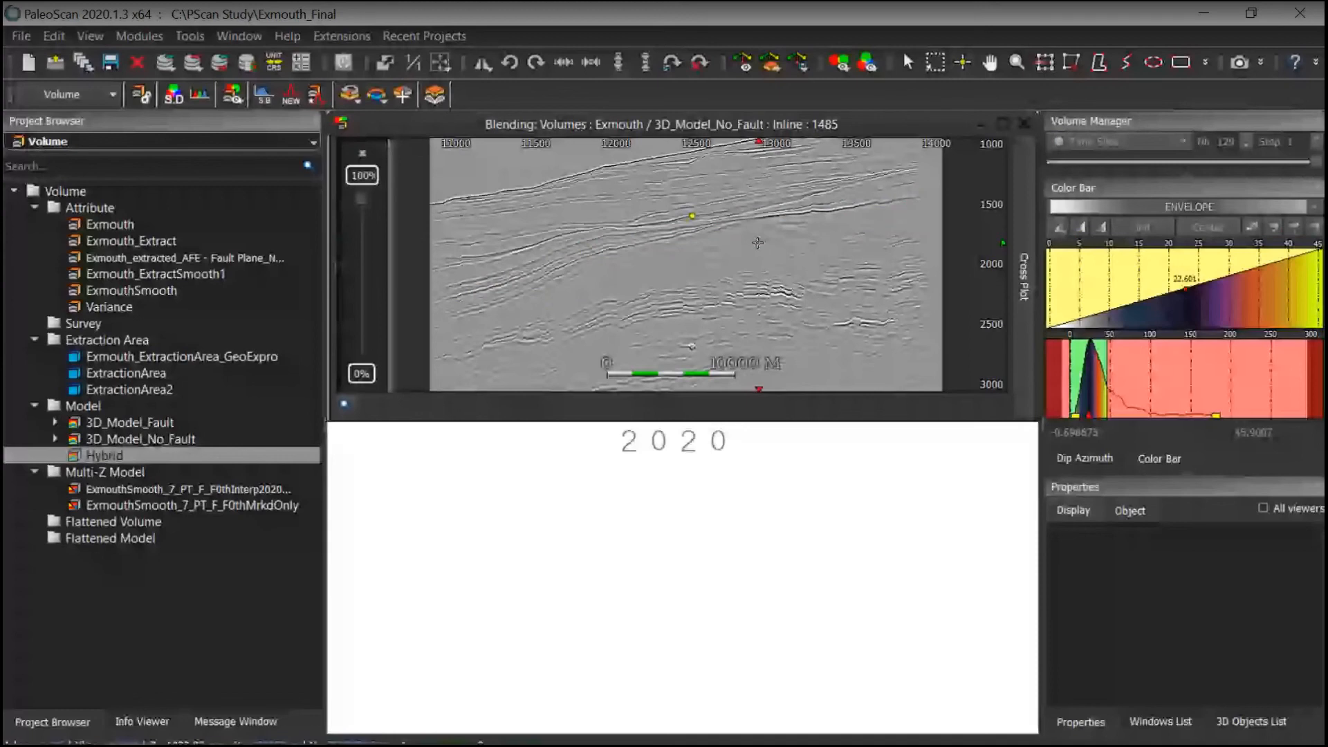
pyautogui.click(1003, 123)
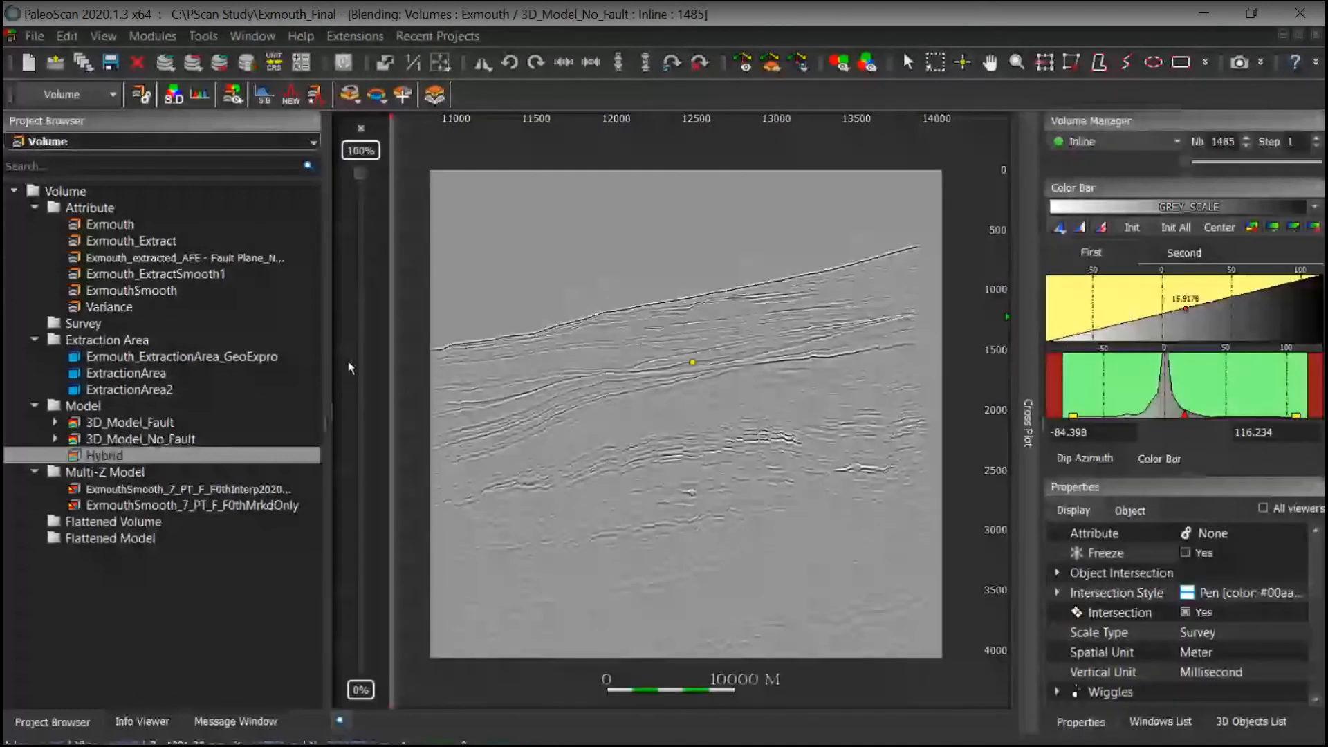
# Step: Load the Hybrid model into the blending viewer in place of the no-fault model and widen its input panels
pyautogui.moveTo(94, 455); pyautogui.dragTo(420, 556)
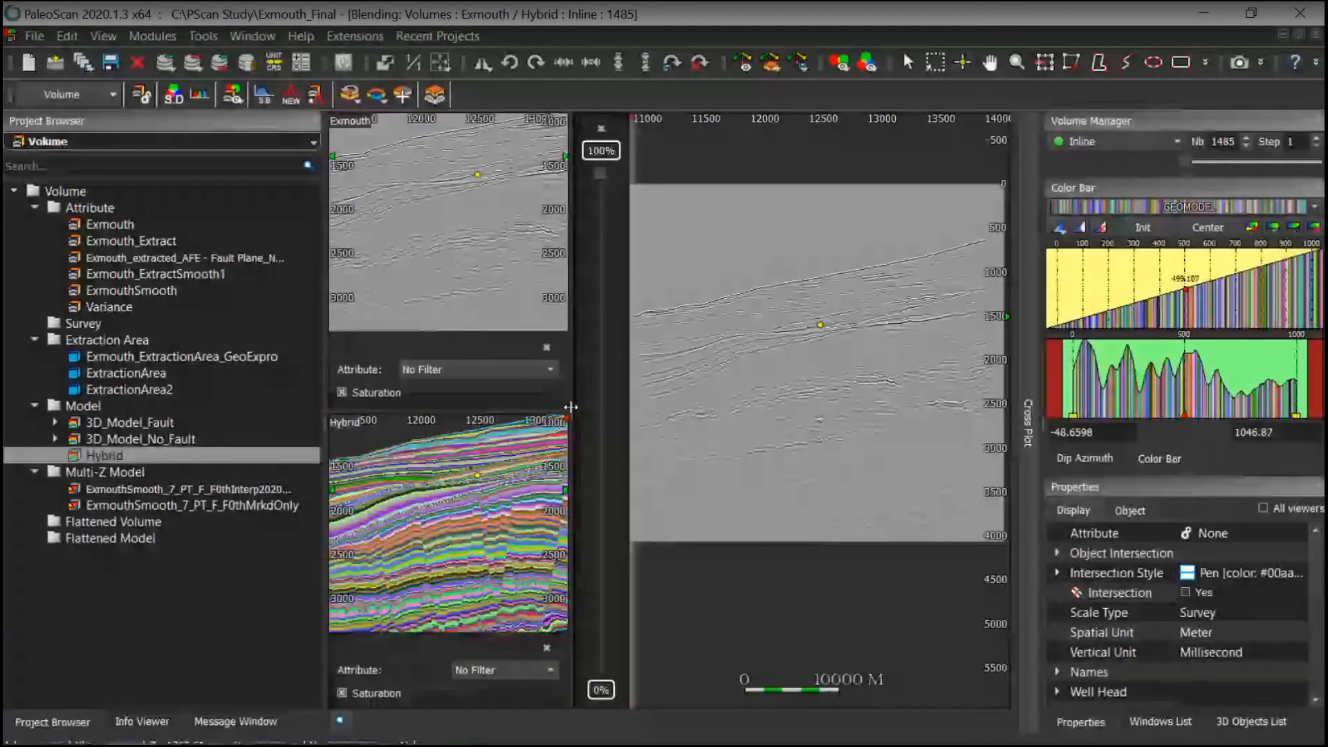
pyautogui.moveTo(571, 408); pyautogui.dragTo(807, 420)
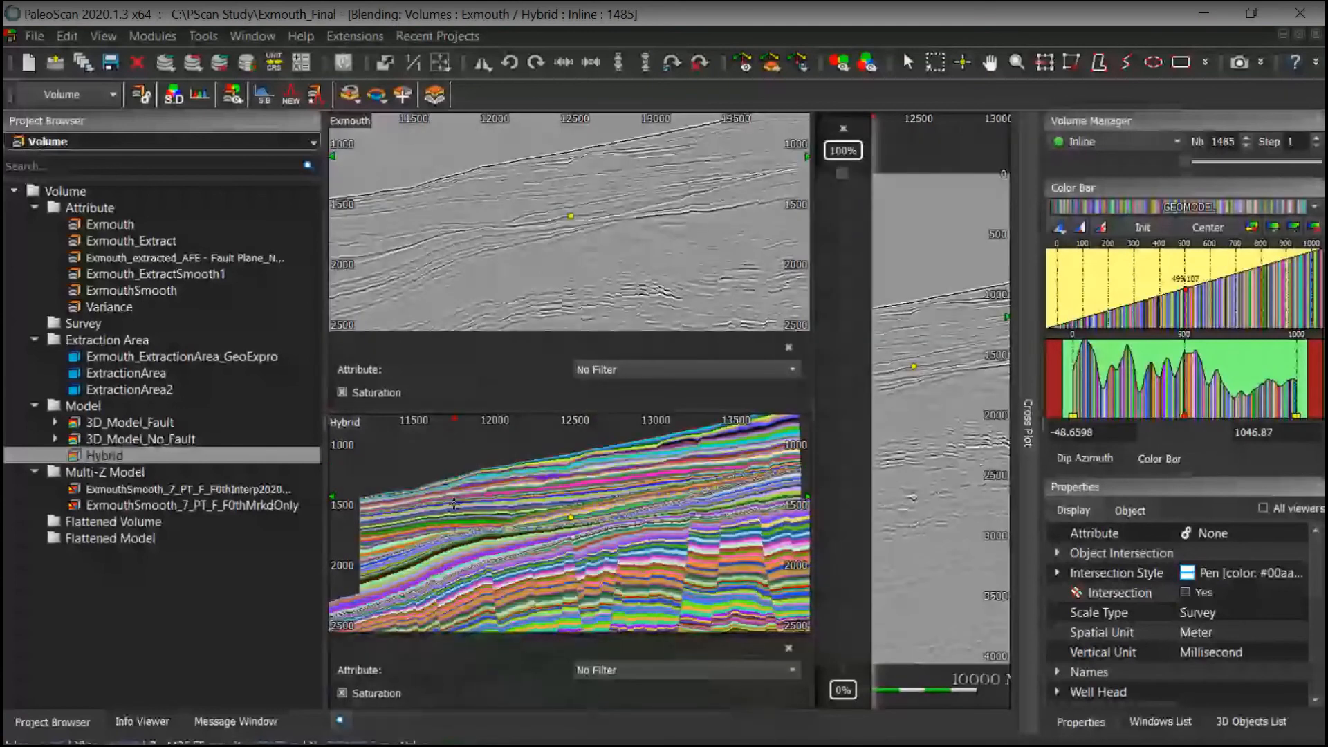
pyautogui.scroll(-3, 602, 529)
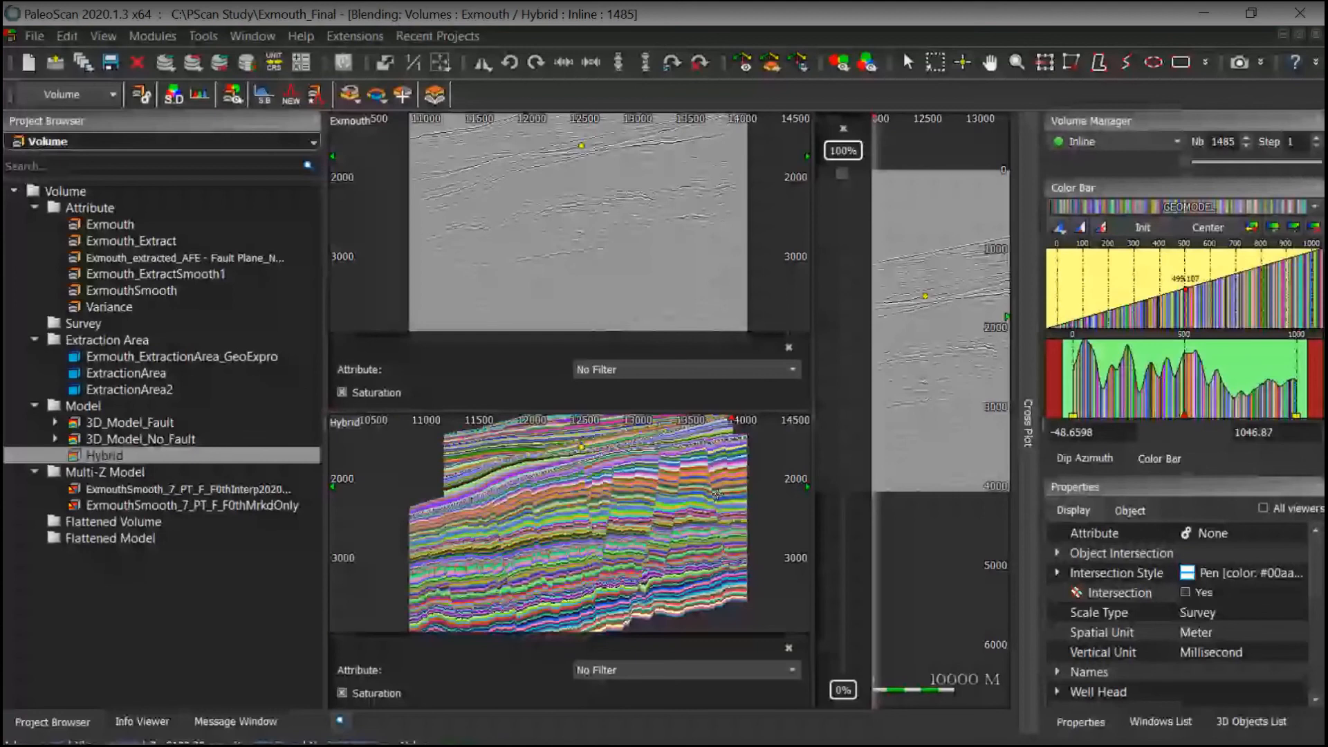
# Step: Pan and zoom the seismic and Hybrid model sections to compare the model layers against the reflectors
pyautogui.moveTo(662, 492); pyautogui.dragTo(665, 548, button='middle')
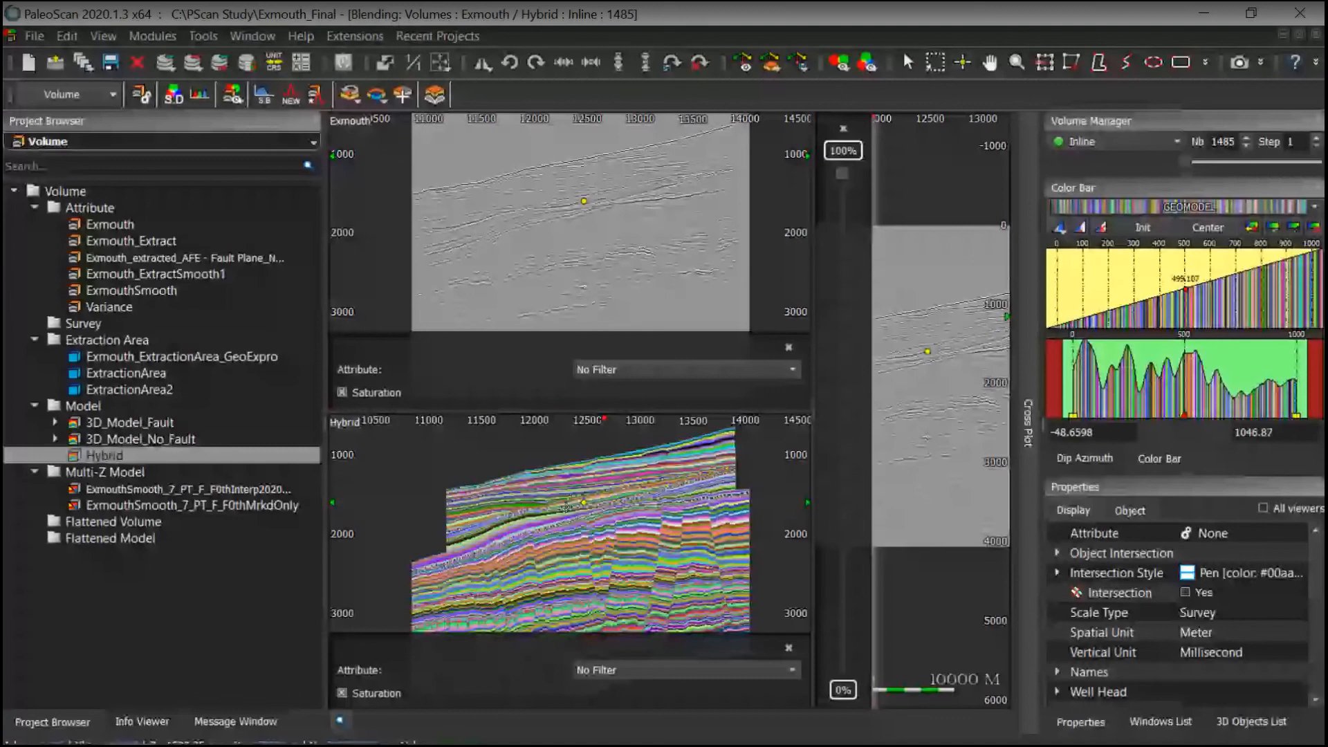
pyautogui.scroll(3, 566, 507)
pyautogui.scroll(-2, 621, 527)
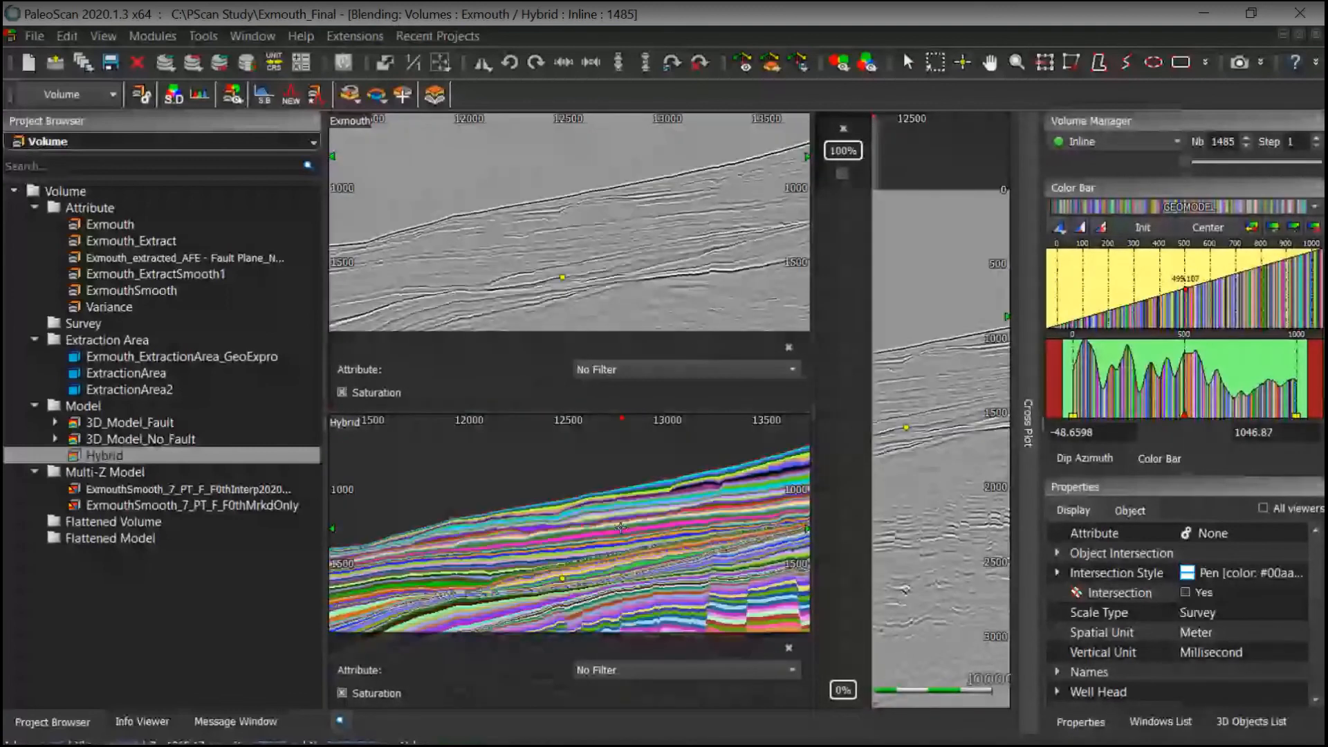
pyautogui.scroll(-2, 621, 527)
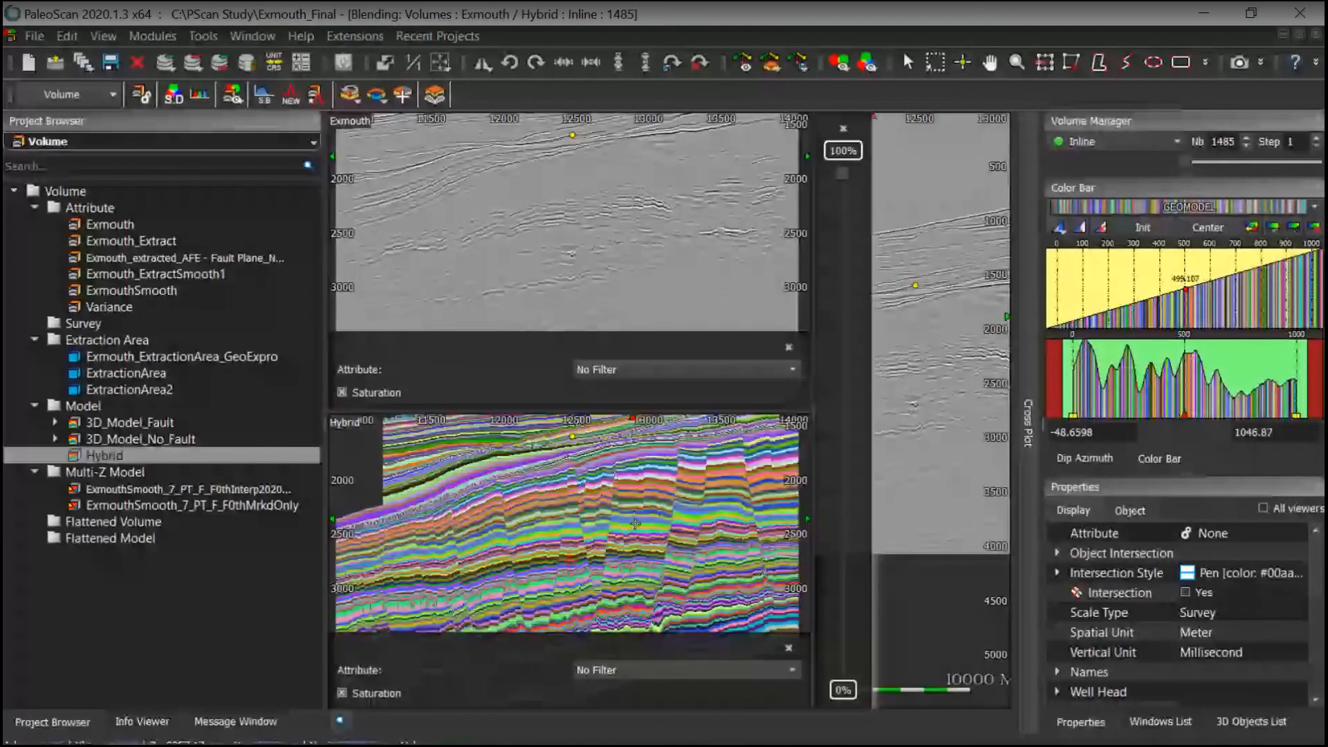
pyautogui.scroll(-2, 635, 524)
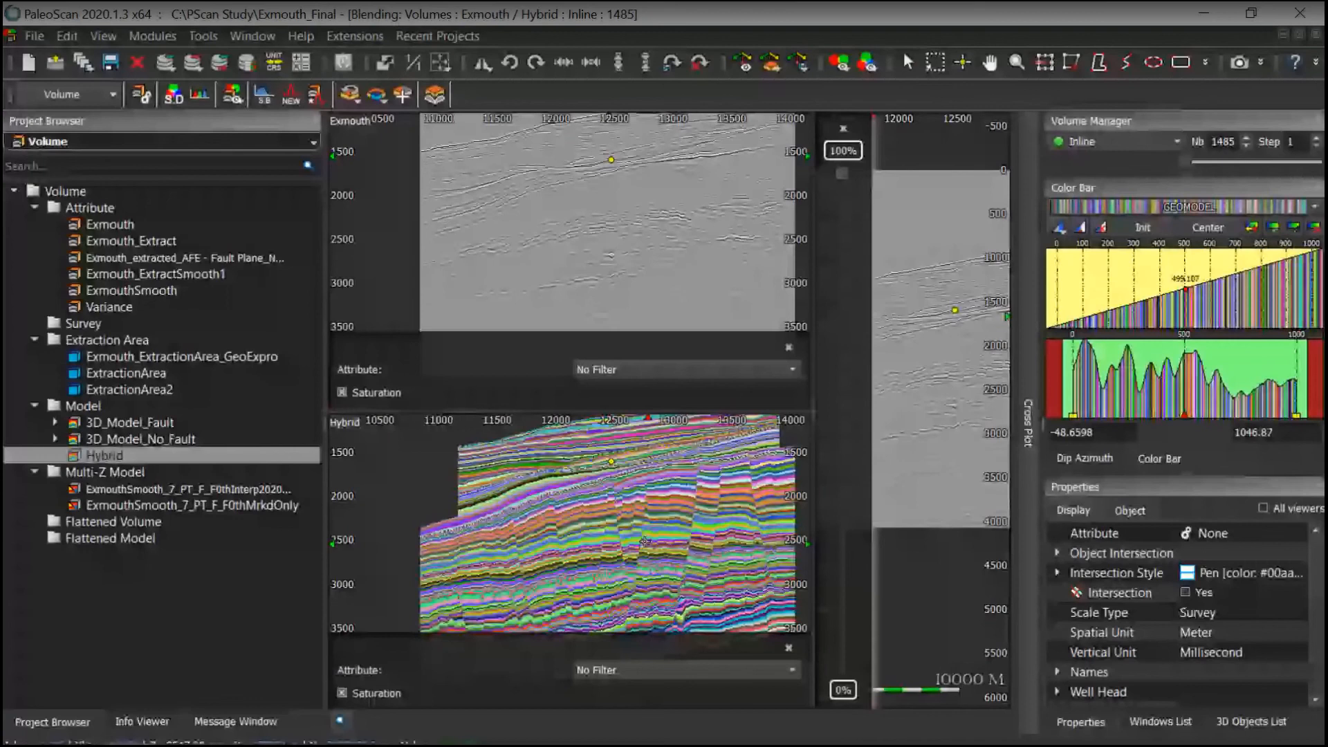
pyautogui.scroll(5, 644, 541)
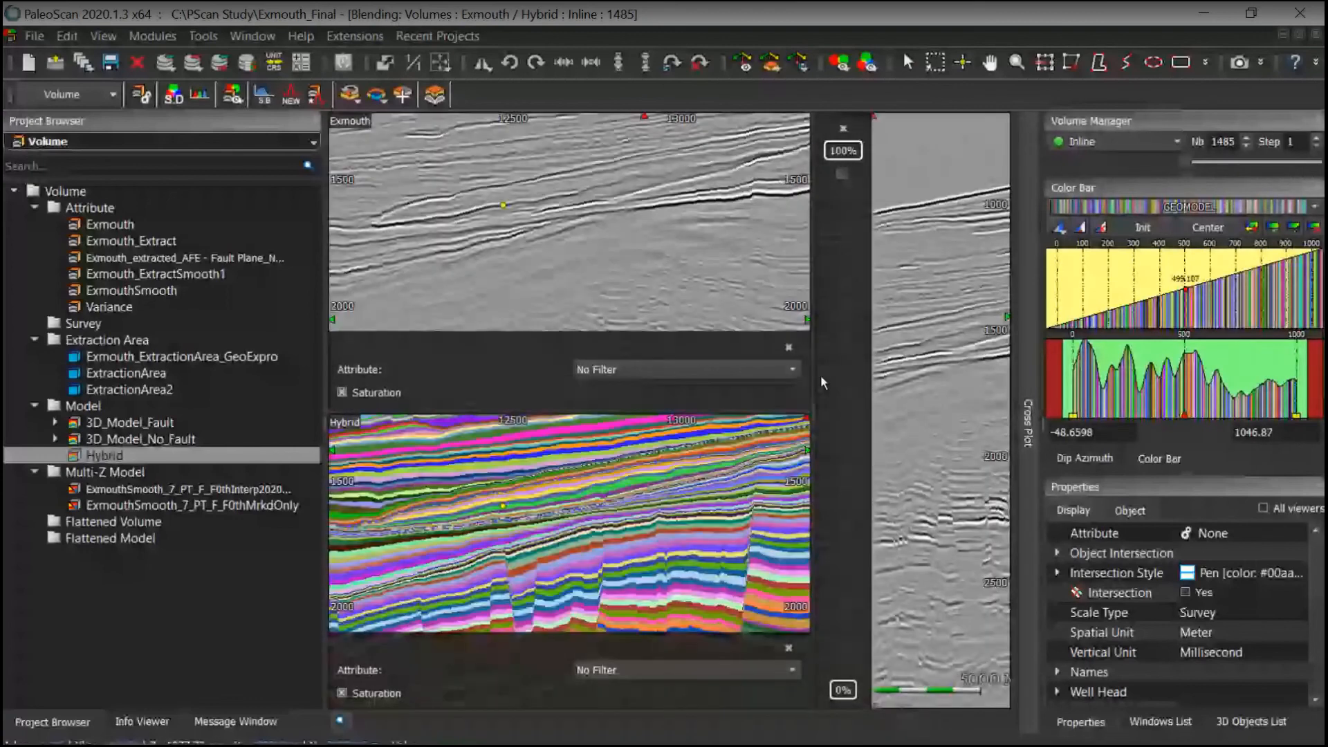
# Step: Hide the input panels and set the blend to about 23% seismic and 77% Hybrid model on the inline section
pyautogui.moveTo(820, 377); pyautogui.dragTo(288, 422)
pyautogui.click(355, 363)
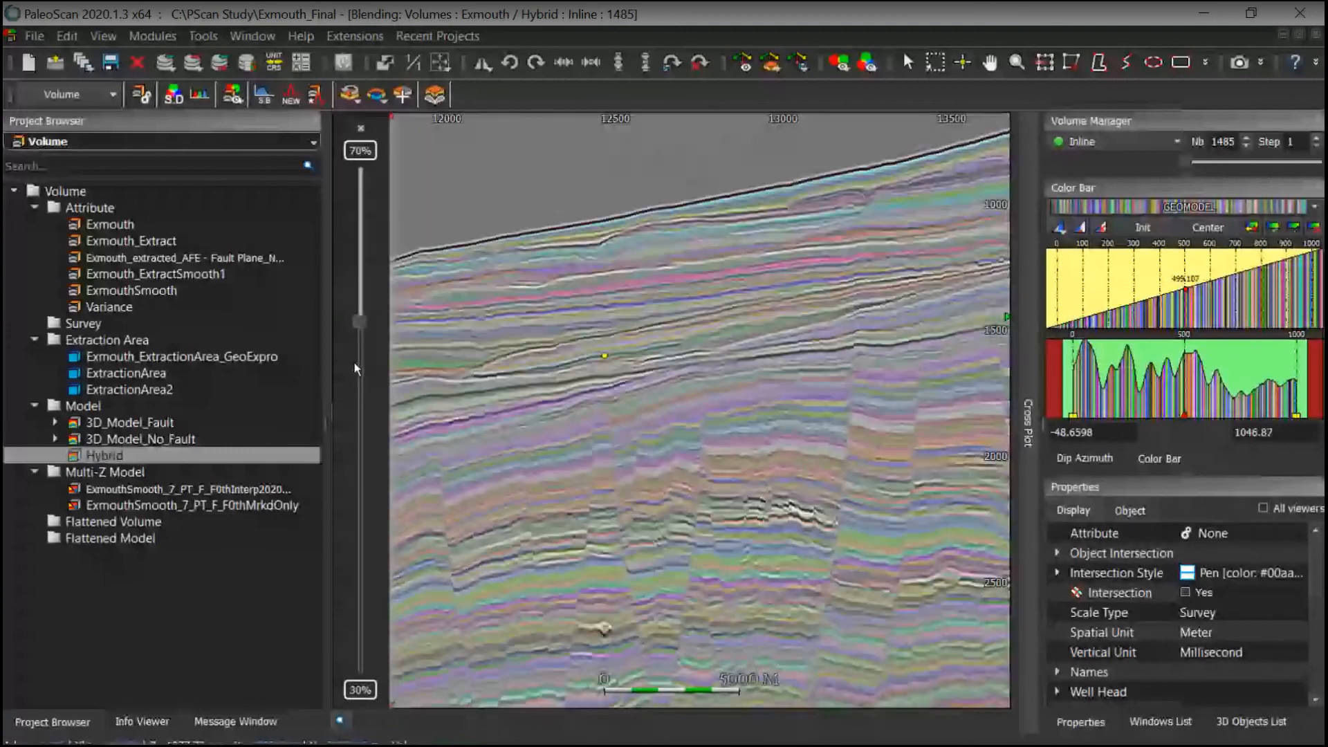
pyautogui.moveTo(359, 322); pyautogui.dragTo(471, 130)
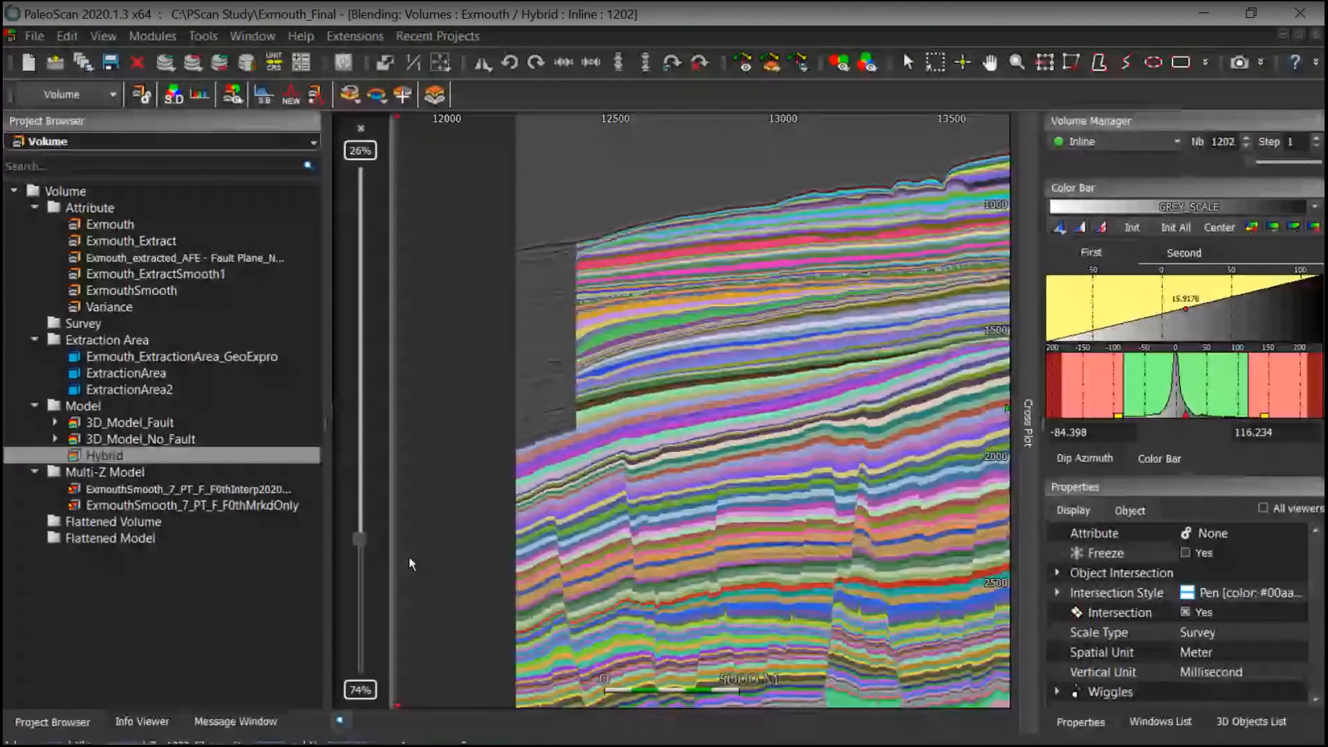
pyautogui.moveTo(410, 558); pyautogui.dragTo(415, 500)
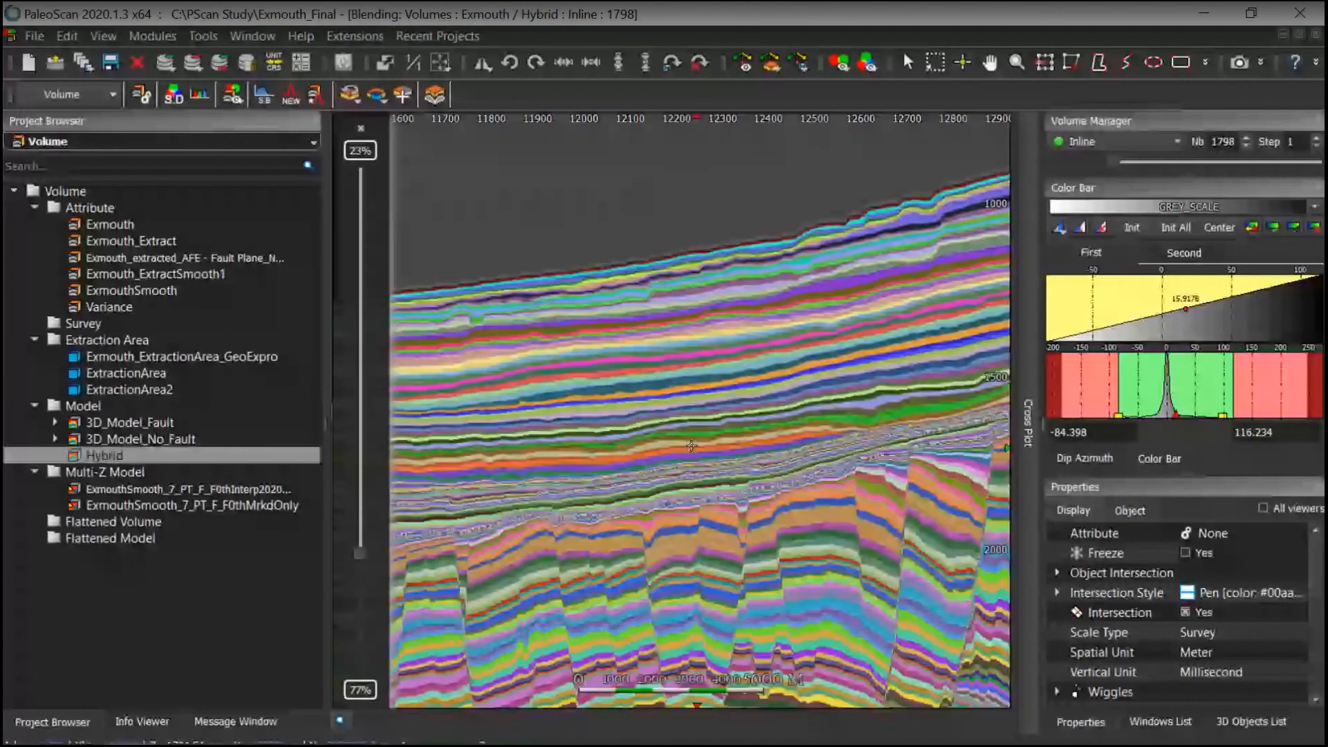
# Step: Zoom out to view the whole blended inline section, then minimize the application window
pyautogui.scroll(-5, 691, 446)
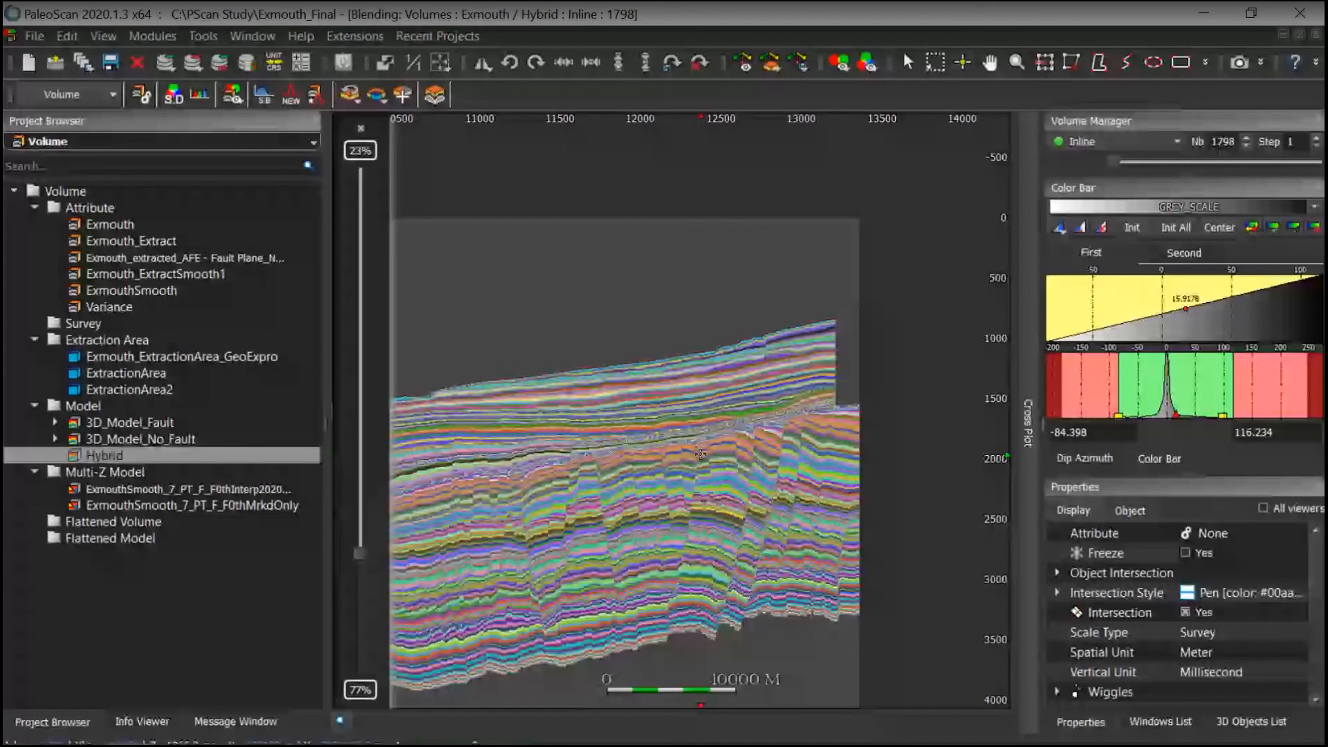
pyautogui.moveTo(700, 455); pyautogui.dragTo(811, 450, button='middle')
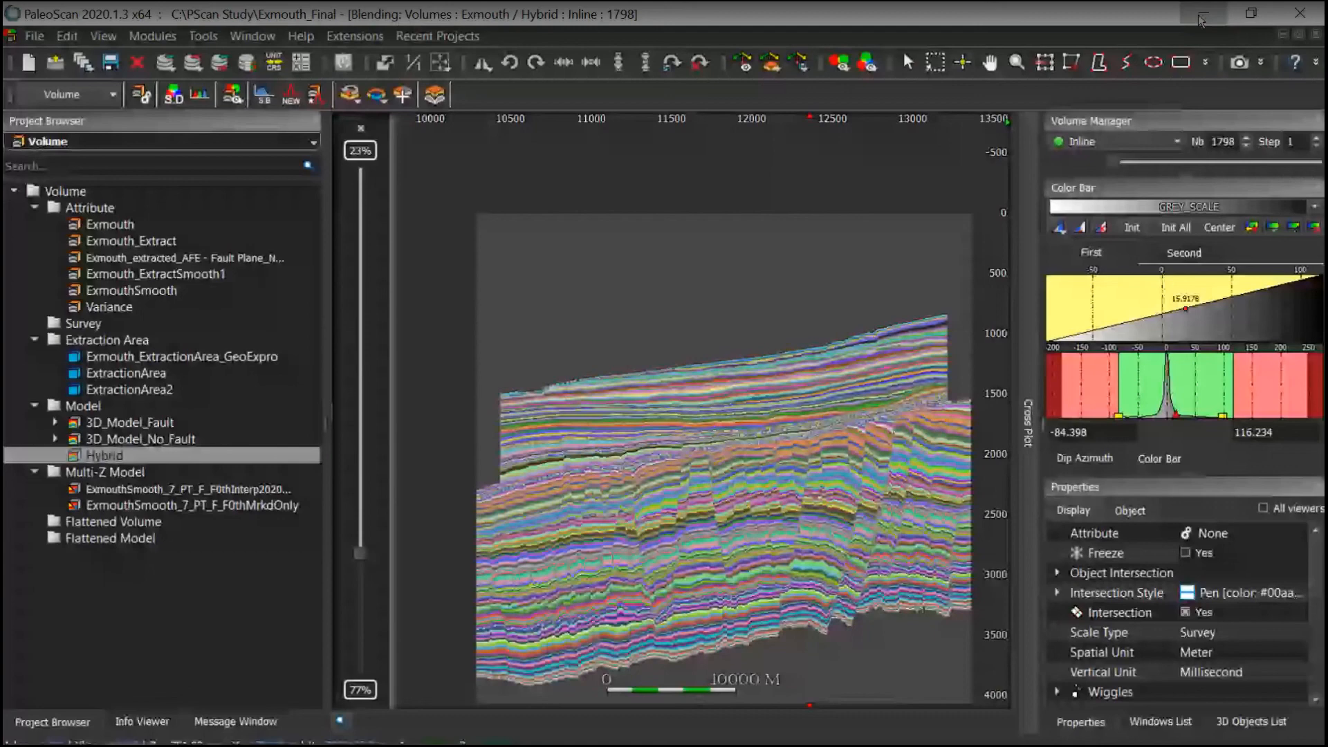
pyautogui.click(1201, 21)
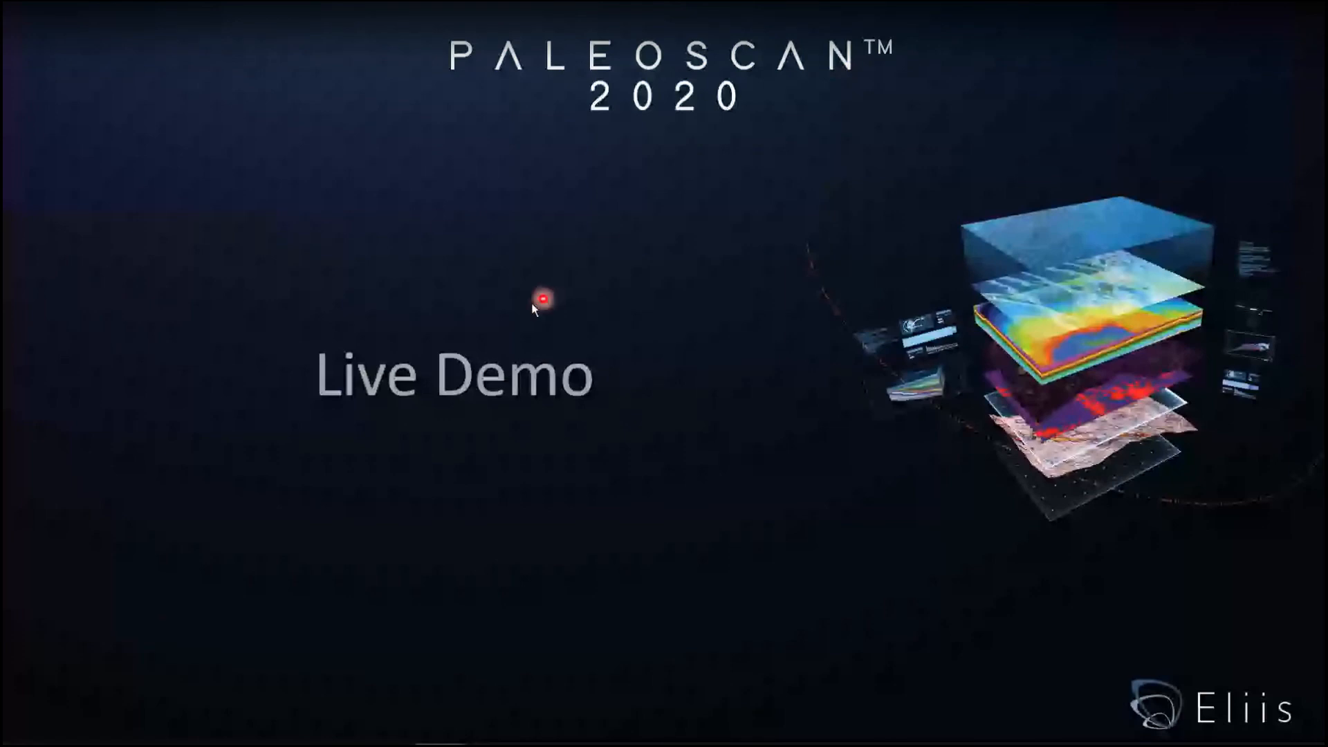
pyautogui.press('Right')
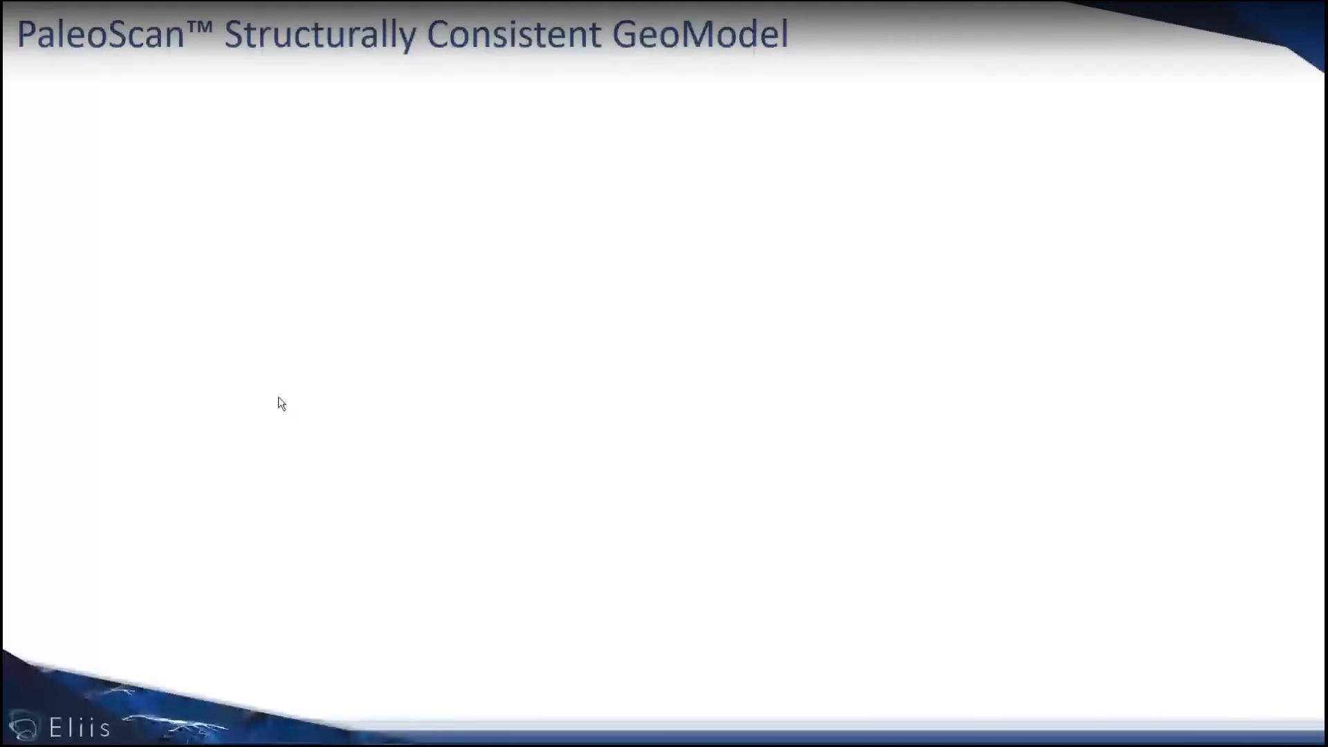